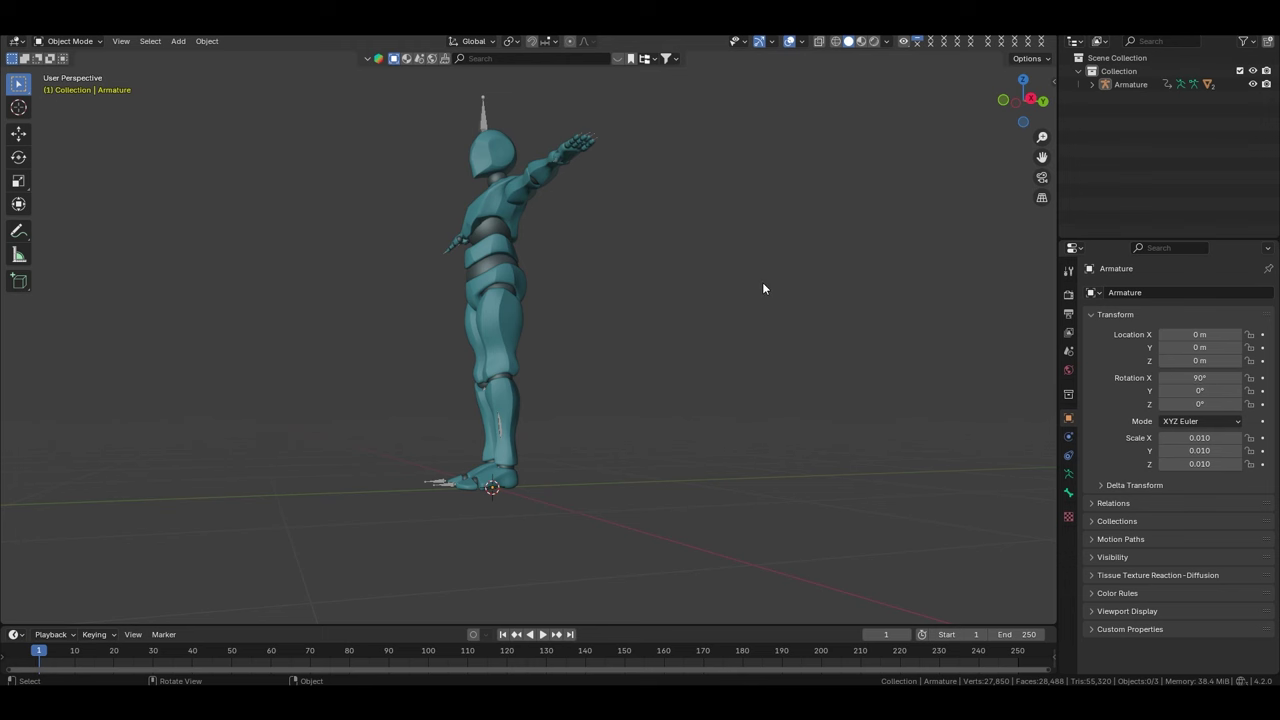
Add a cube and lift it 1 m on Z so it rests on the ground
{"action": "middle_click_drag", "start_coordinate": [763, 289], "coordinate": [645, 383]}
{"action": "key", "text": "shift+a"}
{"action": "left_click", "coordinate": [570, 313]}
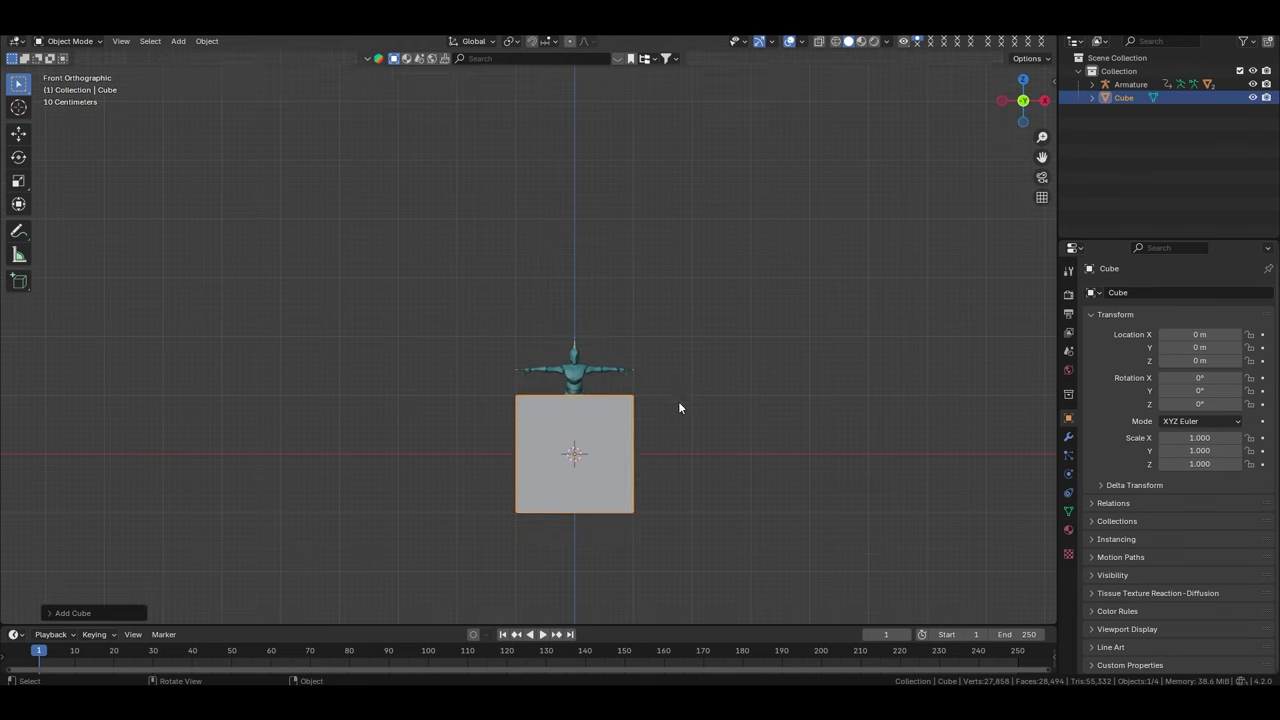
{"action": "key", "text": "g"}
{"action": "key", "text": "z"}
{"action": "key", "text": "1"}
{"action": "key", "text": "Return"}
Enter Edit Mode with X-ray on and select the whole cube mesh
{"action": "key", "text": "Tab"}
{"action": "key", "text": "alt+z"}
{"action": "scroll", "coordinate": [358, 385], "scroll_direction": "up", "scroll_amount": 3}
{"action": "key", "text": "g"}
{"action": "key", "text": "z"}
{"action": "left_click", "coordinate": [686, 416]}
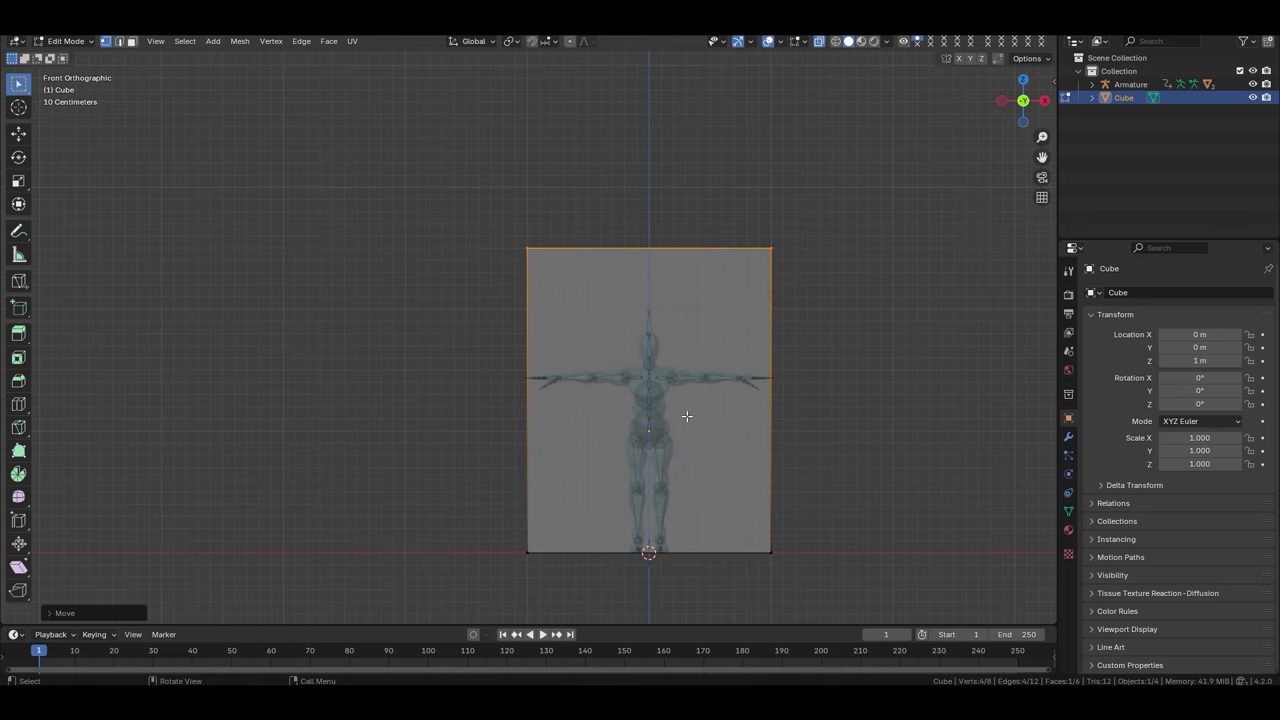
{"action": "scroll", "coordinate": [682, 423], "scroll_direction": "down", "scroll_amount": 2}
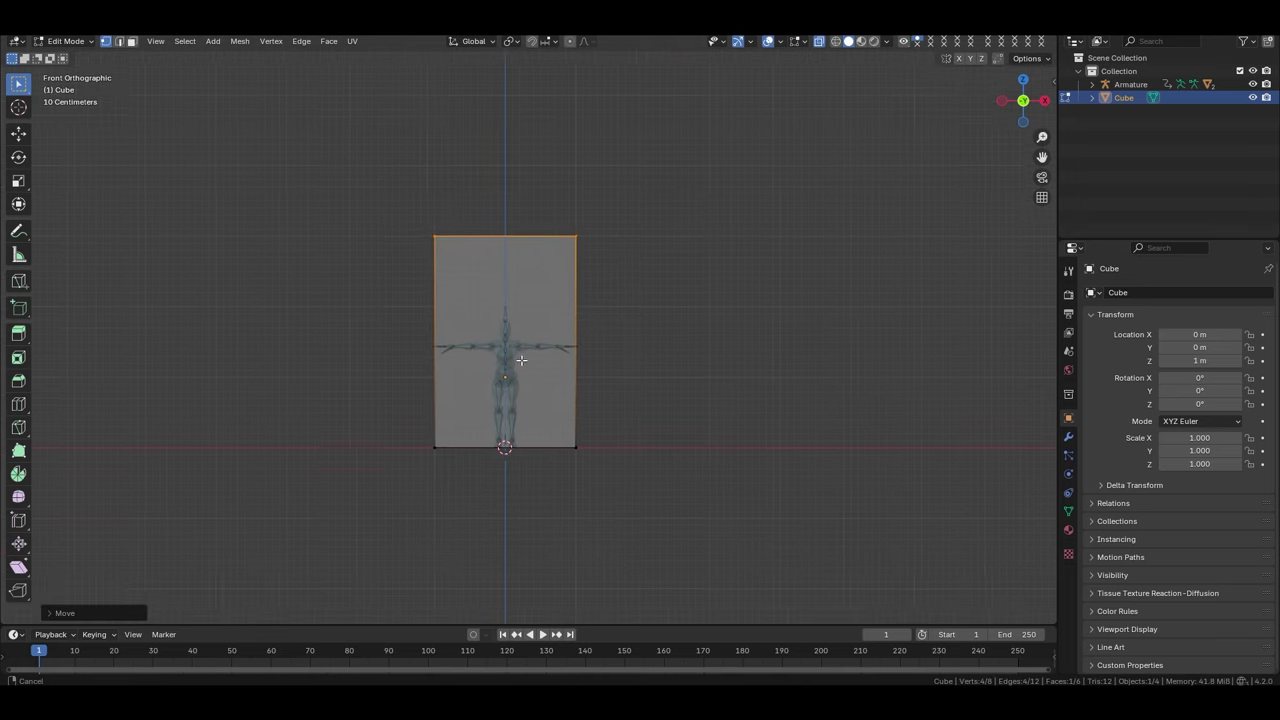
{"action": "key", "text": "a"}
{"action": "left_click", "coordinate": [569, 246]}
From the top view, scale the box 6 by 4 into a wide flat rectangle
{"action": "key", "text": "s"}
{"action": "key", "text": "x"}
{"action": "key", "text": "Escape"}
{"action": "key", "text": "grave"}
{"action": "key", "text": "KP_7"}
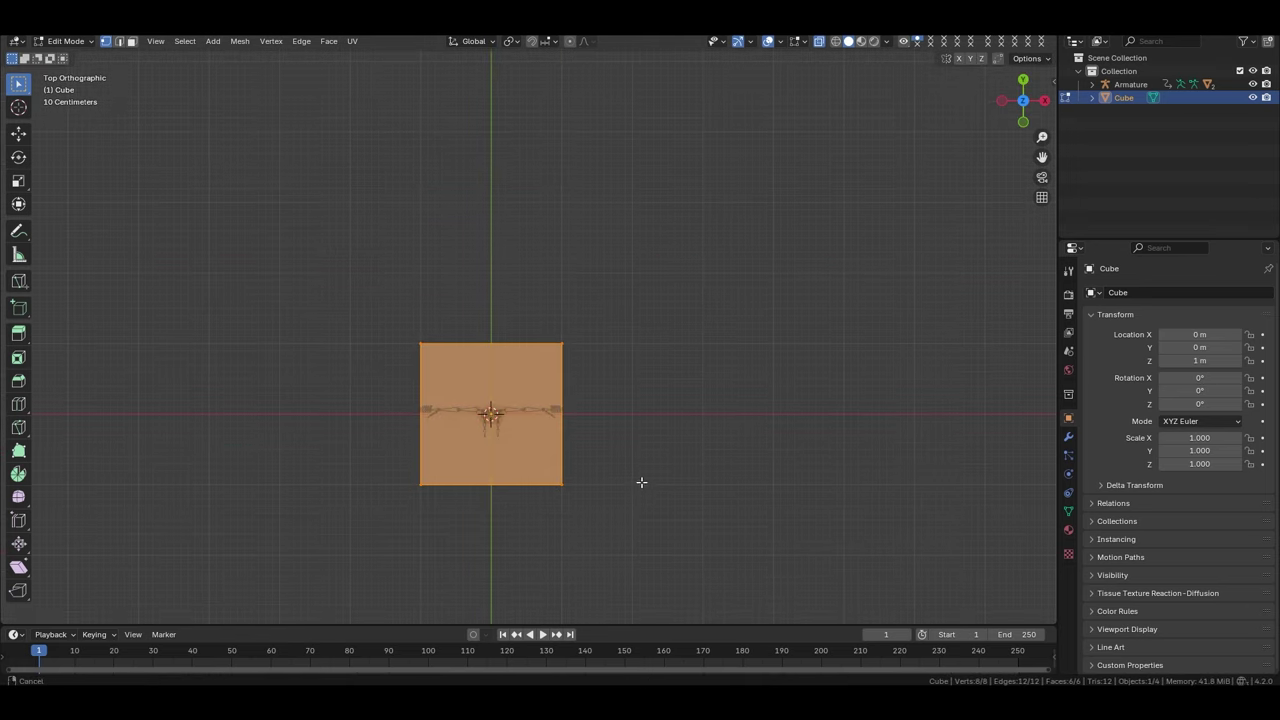
{"action": "left_click", "coordinate": [620, 473]}
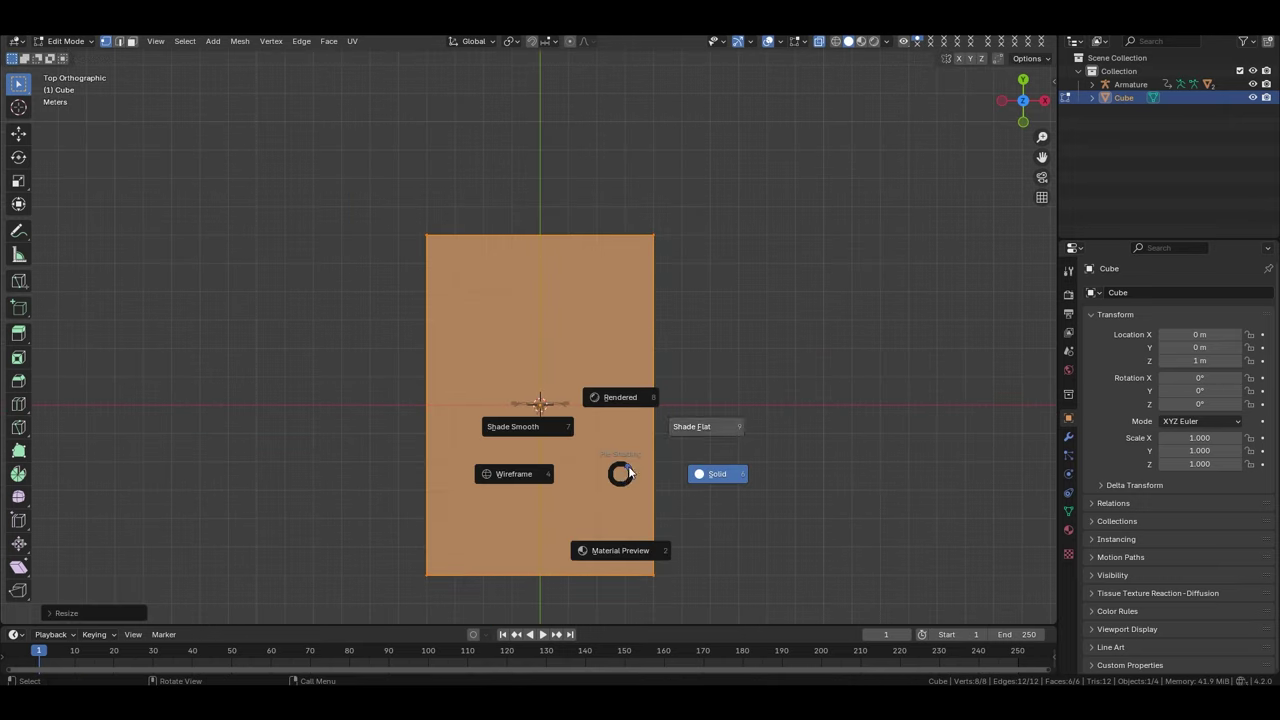
{"action": "key", "text": "Escape"}
{"action": "type", "text": "s6\t4"}
{"action": "key", "text": "Return"}
Switch to the front view and duplicate the box
{"action": "scroll", "coordinate": [621, 398], "scroll_direction": "down", "scroll_amount": 2}
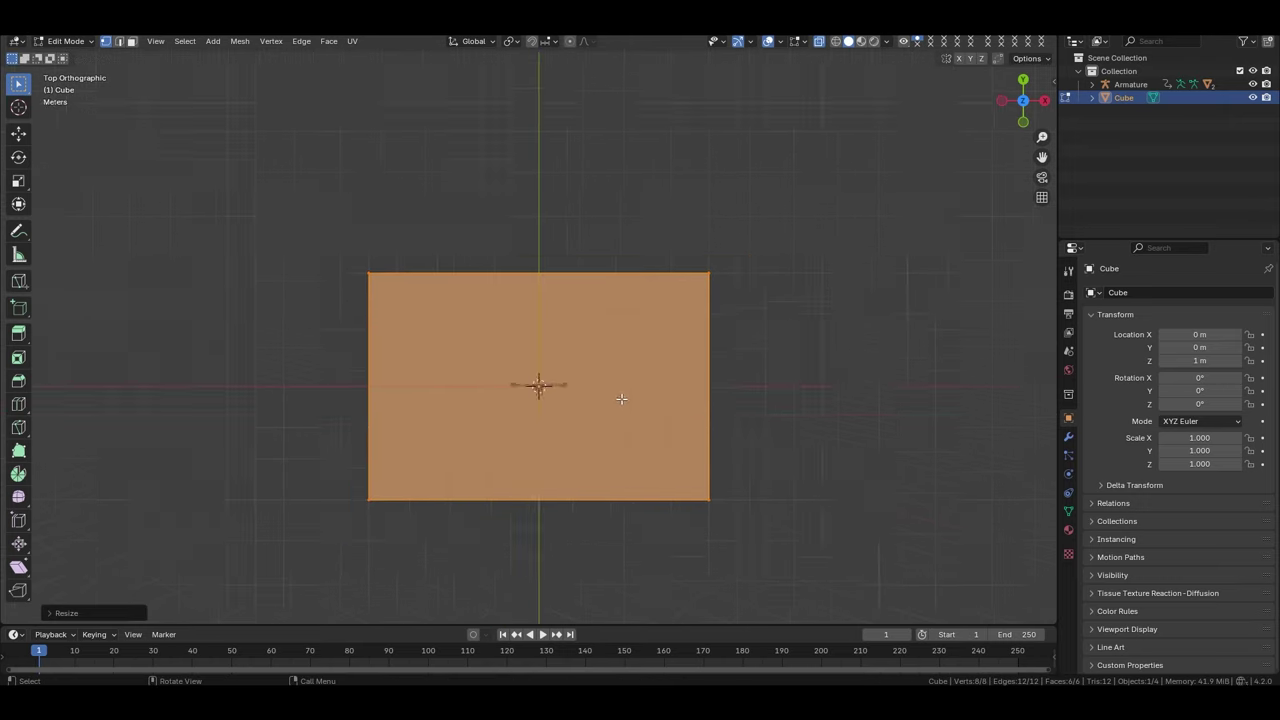
{"action": "middle_click_drag", "start_coordinate": [621, 398], "coordinate": [502, 397]}
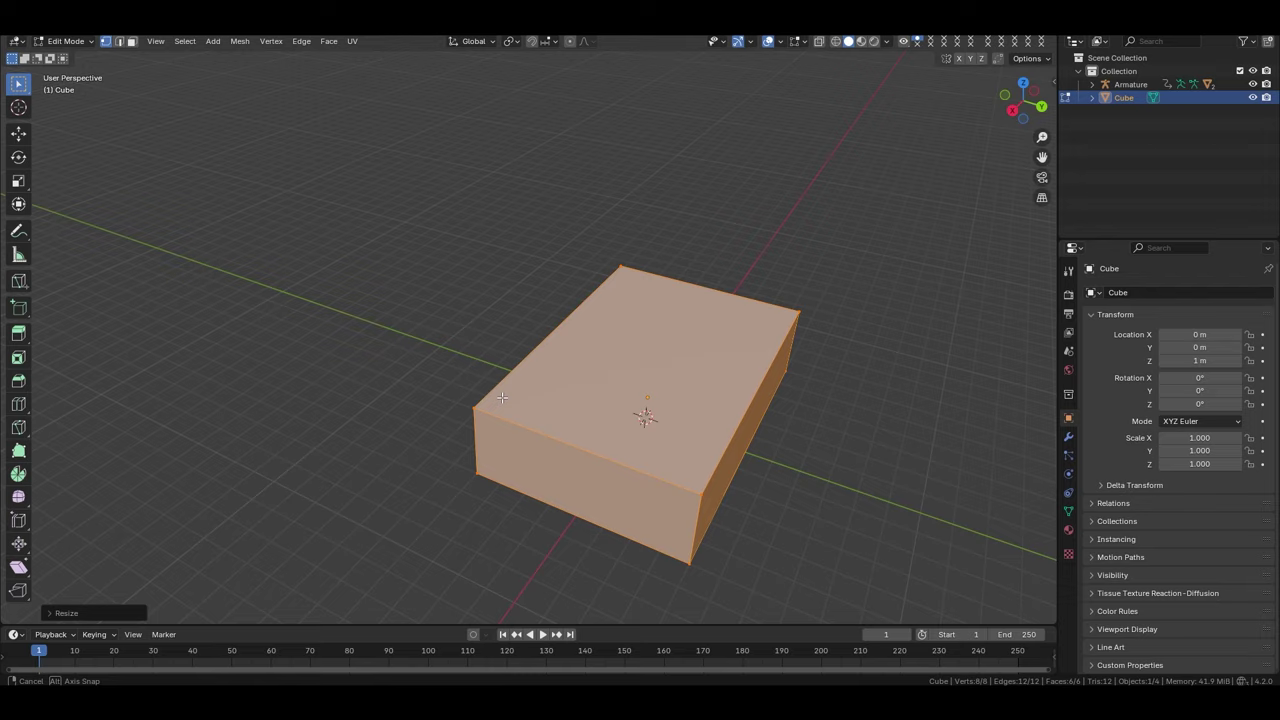
{"action": "key", "text": "grave"}
{"action": "left_click", "coordinate": [480, 340]}
{"action": "scroll", "coordinate": [600, 350], "scroll_direction": "down", "scroll_amount": 3}
{"action": "scroll", "coordinate": [704, 311], "scroll_direction": "down", "scroll_amount": 2}
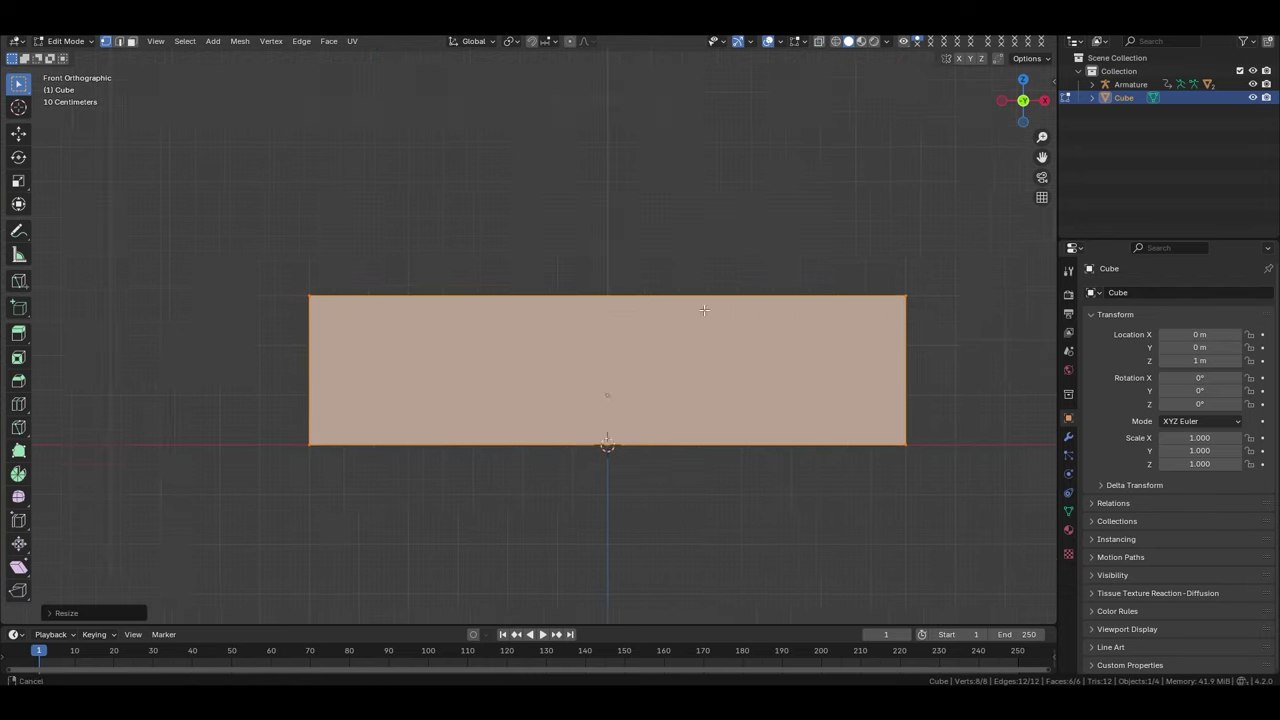
{"action": "middle_click_drag", "start_coordinate": [704, 311], "coordinate": [657, 420]}
{"action": "key", "text": "shift+d"}
Snap the duplicate box onto the lower one and extend it -2 m as an overhang
{"action": "key", "text": "z"}
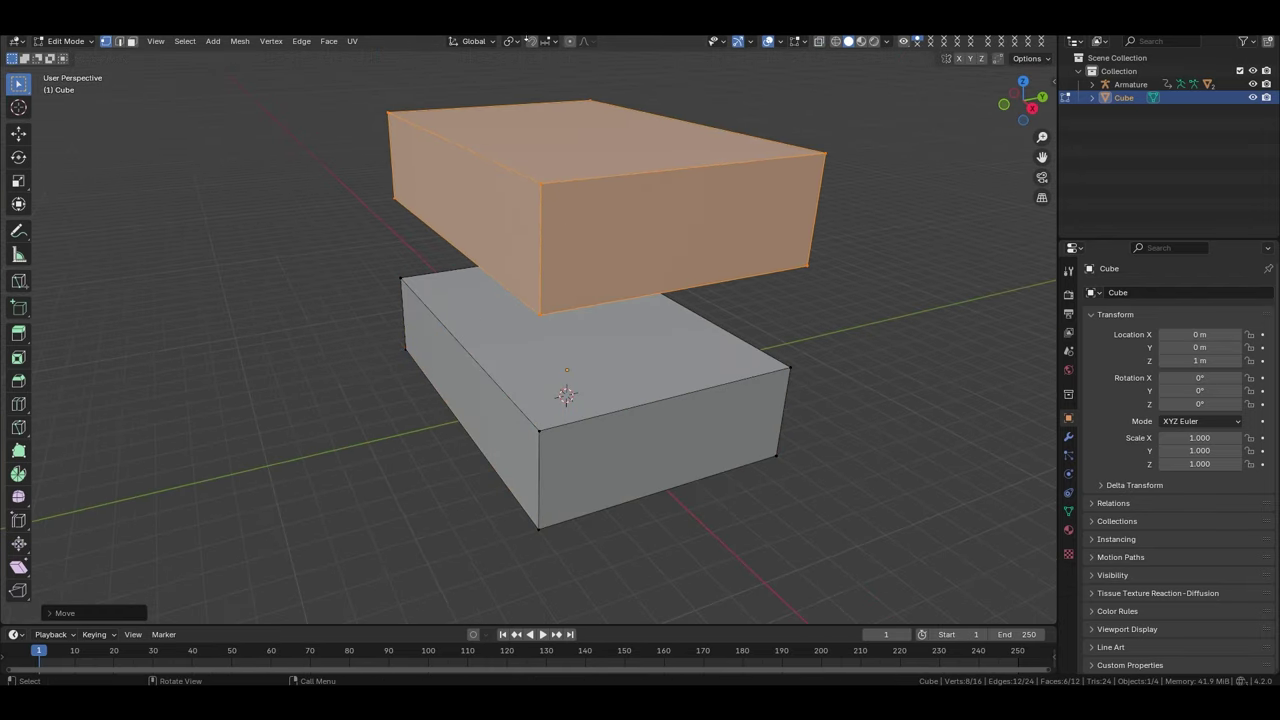
{"action": "left_click", "coordinate": [545, 41]}
{"action": "left_click", "coordinate": [525, 134]}
{"action": "key", "text": "g"}
{"action": "key", "text": "3"}
{"action": "left_click", "coordinate": [510, 361]}
{"action": "middle_click_drag", "start_coordinate": [510, 361], "coordinate": [613, 461]}
{"action": "type", "text": "-2"}
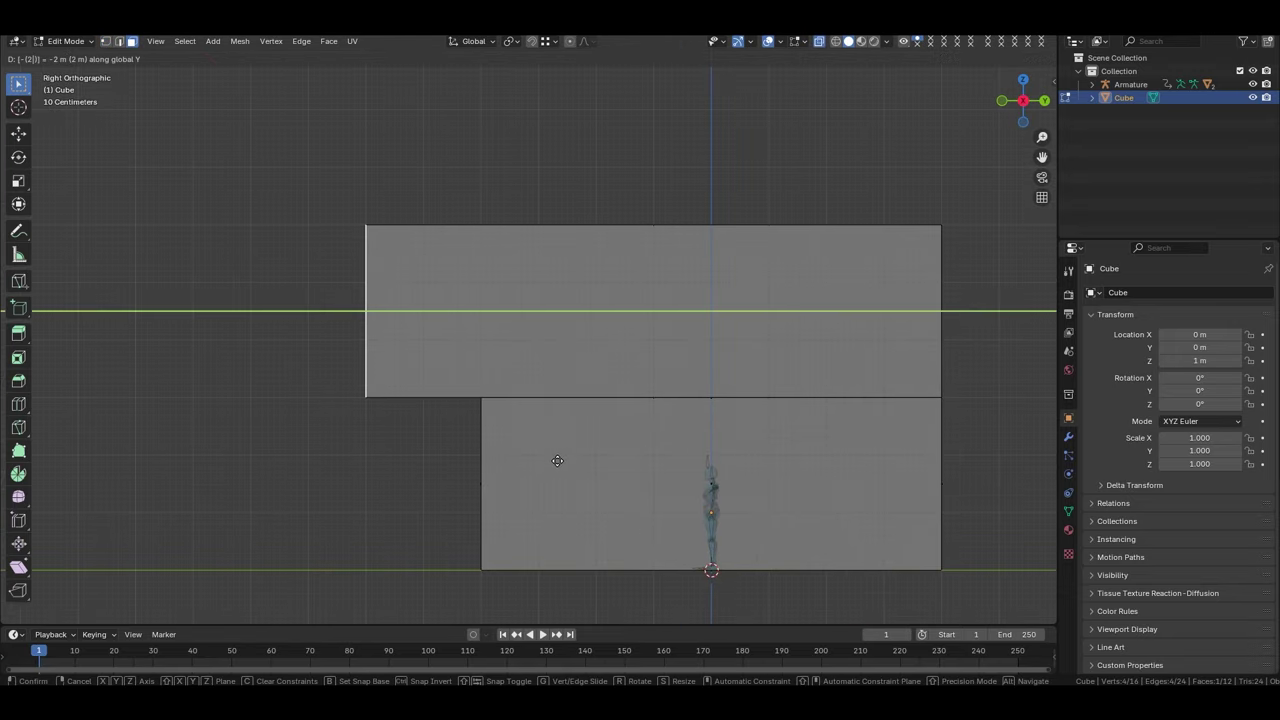
{"action": "key", "text": "Return"}
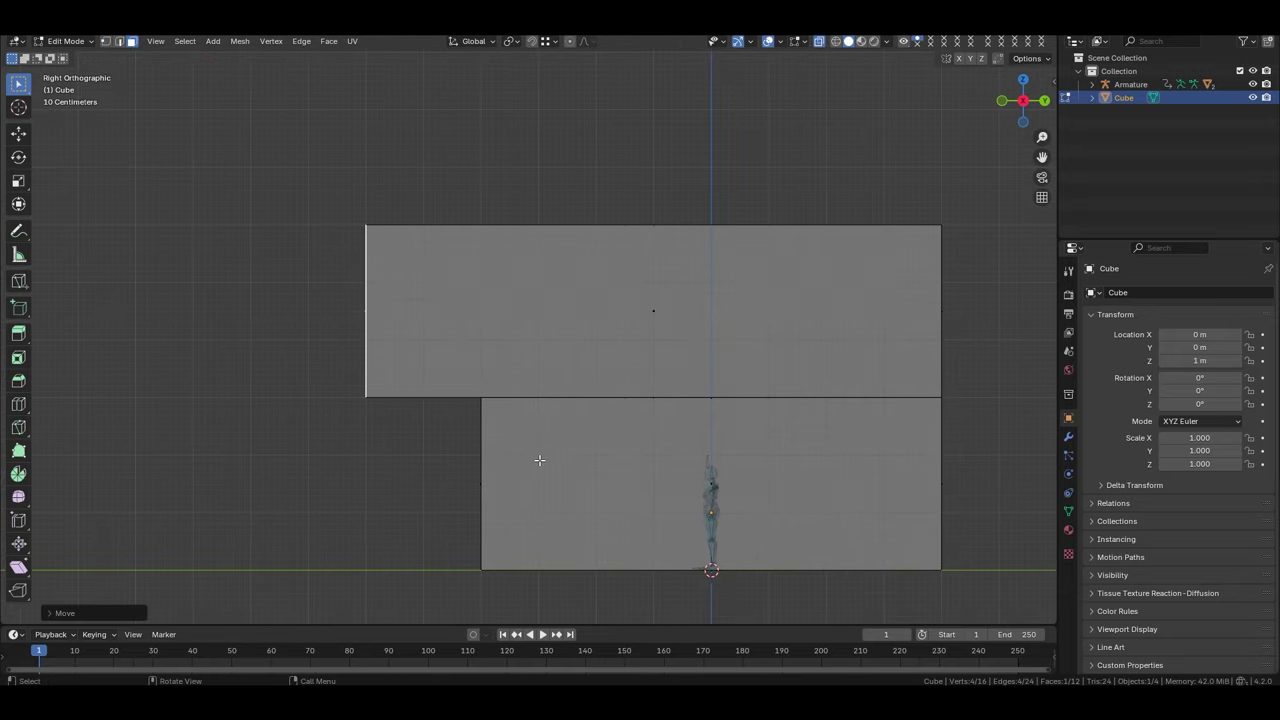
{"action": "mouse_move", "coordinate": [537, 460]}
{"action": "middle_mouse_down"}
{"action": "mouse_move", "coordinate": [266, 427]}
{"action": "mouse_move", "coordinate": [420, 380]}
{"action": "mouse_move", "coordinate": [404, 341]}
{"action": "mouse_move", "coordinate": [469, 427]}
{"action": "mouse_move", "coordinate": [509, 365]}
{"action": "middle_mouse_up"}
Add two loop cuts around the upper box and scale the new loop in front view
{"action": "key", "text": "ctrl+r"}
{"action": "key", "text": "alt+a"}
{"action": "scroll", "coordinate": [469, 427], "scroll_direction": "up", "scroll_amount": 5}
{"action": "key", "text": "ctrl+r"}
{"action": "key", "text": "grave"}
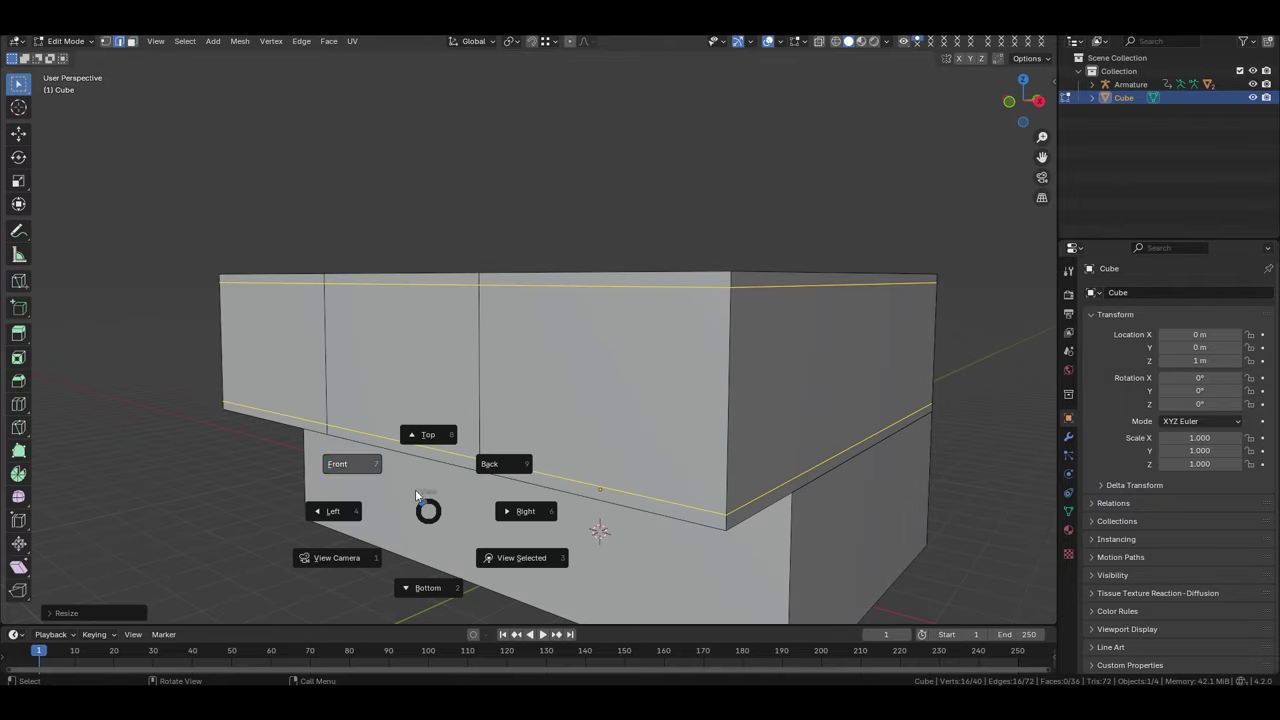
{"action": "left_click", "coordinate": [346, 460]}
{"action": "key", "text": "s"}
{"action": "left_click", "coordinate": [873, 470]}
{"action": "middle_click_drag", "start_coordinate": [873, 470], "coordinate": [600, 508]}
Extrude the side panel face inward to recess the porch opening
{"action": "key", "text": "3"}
{"action": "left_click", "coordinate": [457, 386]}
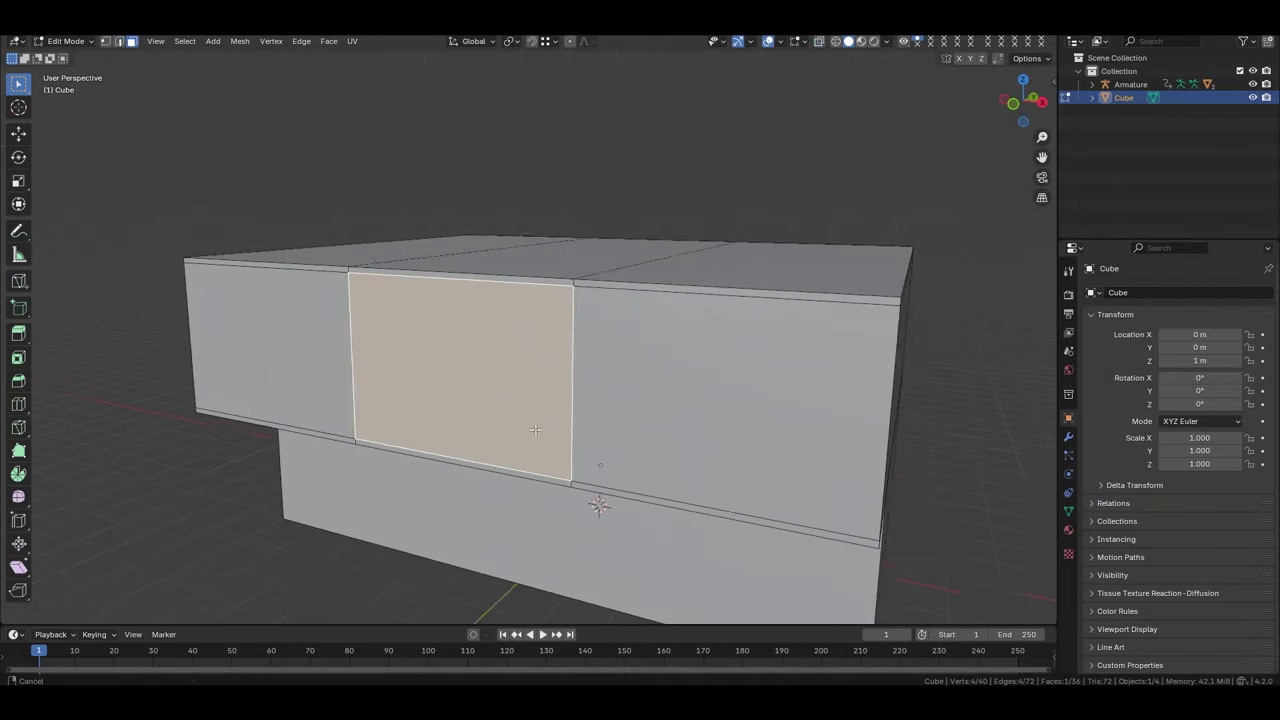
{"action": "key", "text": "g"}
{"action": "key", "text": "grave"}
{"action": "left_click", "coordinate": [586, 431]}
{"action": "key", "text": "e"}
{"action": "left_click", "coordinate": [566, 394]}
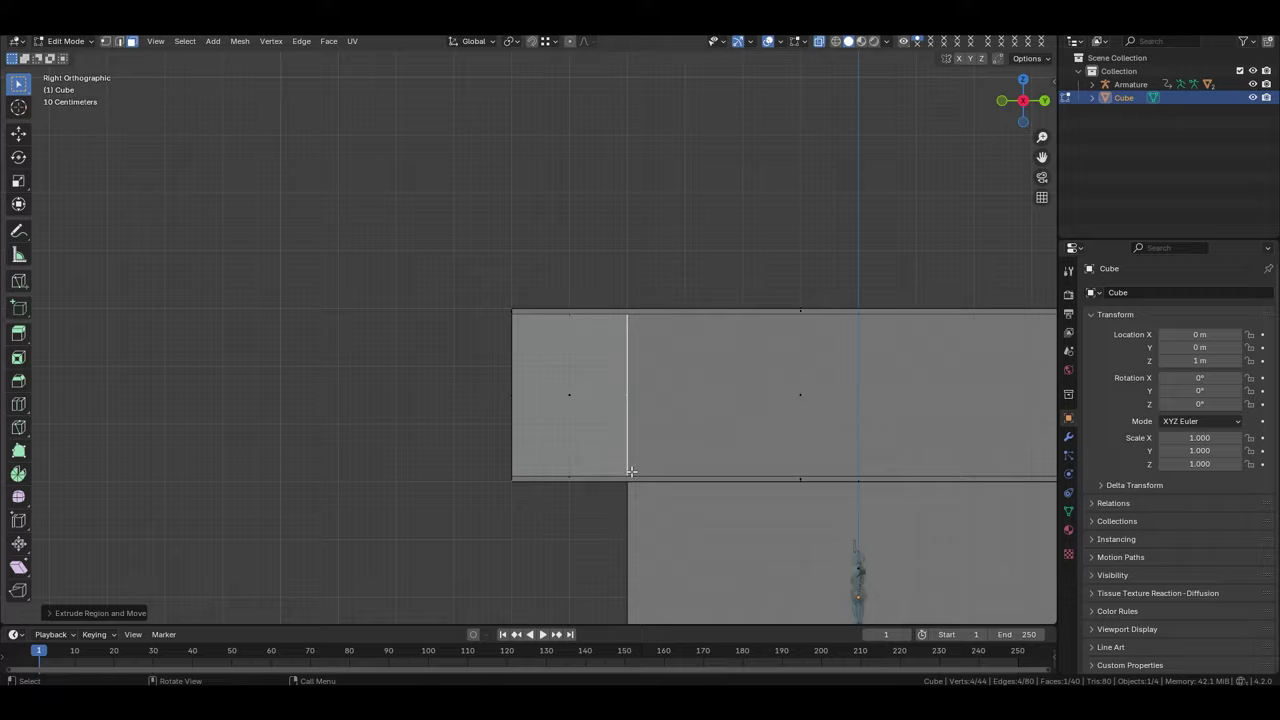
{"action": "mouse_move", "coordinate": [566, 394]}
{"action": "middle_mouse_down"}
{"action": "mouse_move", "coordinate": [586, 407]}
{"action": "mouse_move", "coordinate": [509, 463]}
{"action": "mouse_move", "coordinate": [400, 429]}
{"action": "middle_mouse_up"}
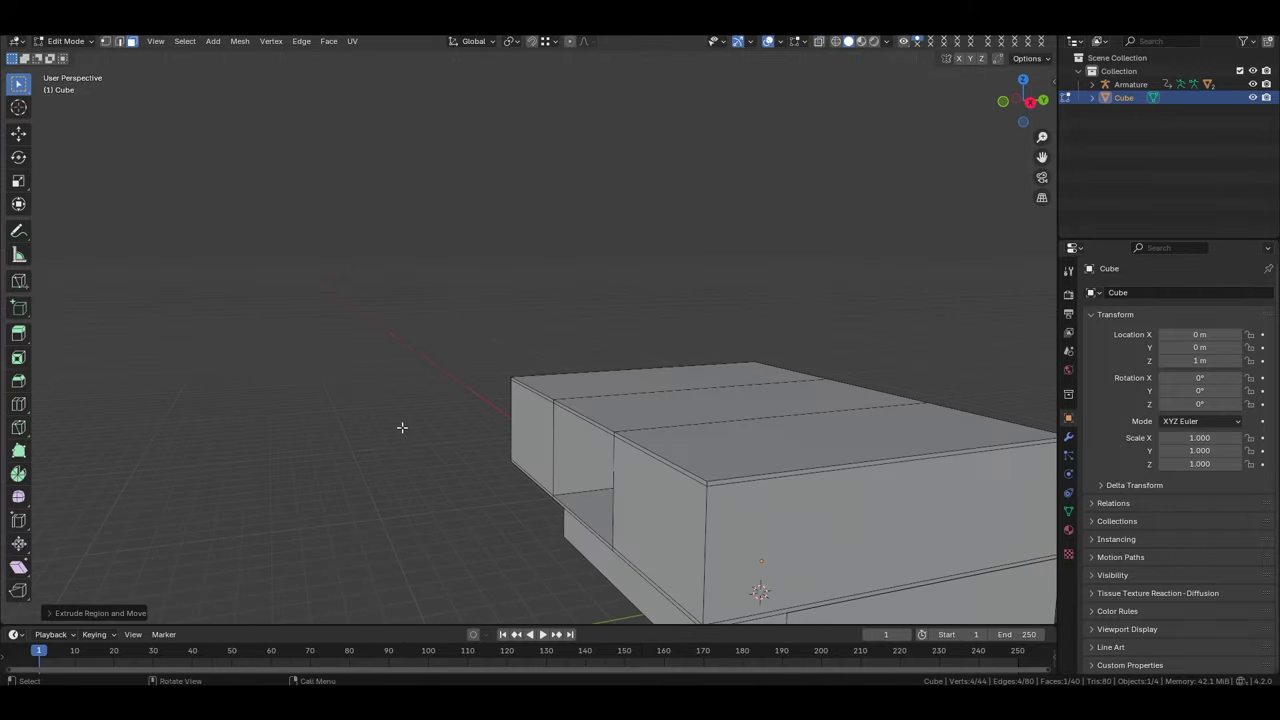
{"action": "key", "text": "Tab"}
{"action": "mouse_move", "coordinate": [514, 386]}
{"action": "middle_mouse_down"}
{"action": "mouse_move", "coordinate": [463, 355]}
{"action": "mouse_move", "coordinate": [560, 300]}
{"action": "mouse_move", "coordinate": [500, 310]}
{"action": "mouse_move", "coordinate": [572, 292]}
{"action": "middle_mouse_up"}
{"action": "left_click", "coordinate": [886, 41]}
{"action": "key", "text": "Tab"}
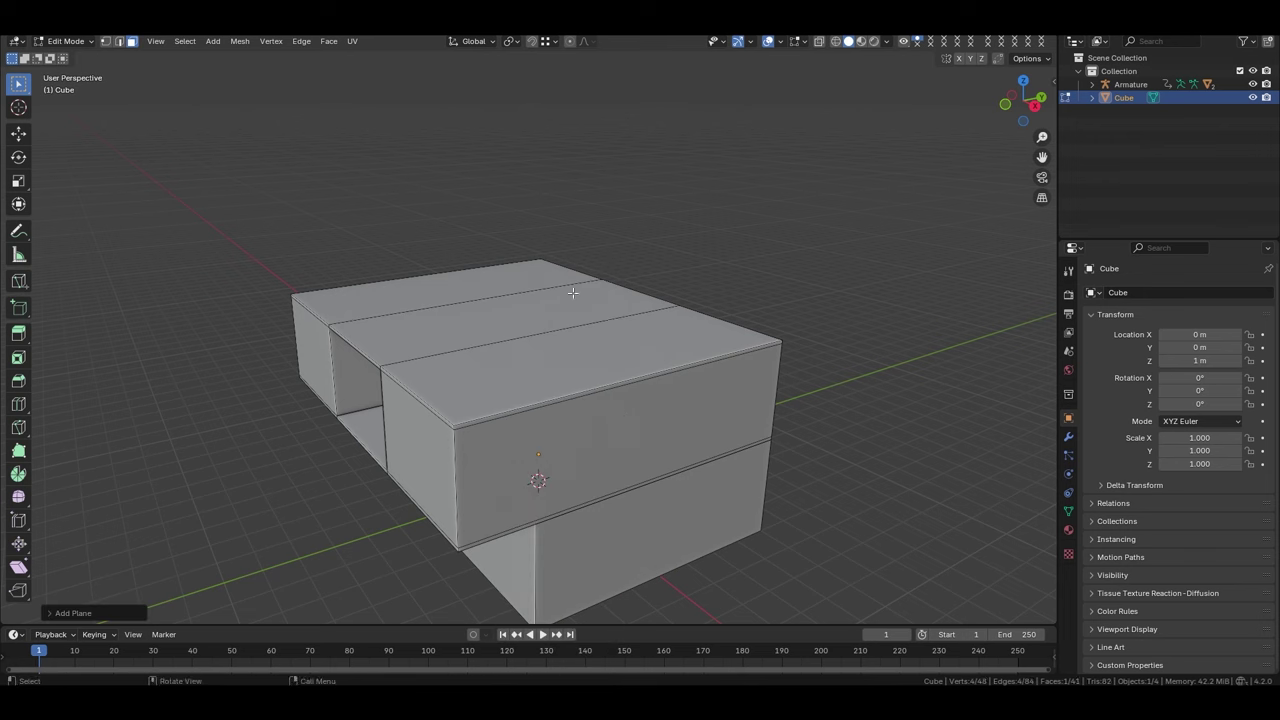
Make a cut across the top of the upper box
{"action": "middle_click_drag", "start_coordinate": [790, 337], "coordinate": [584, 313]}
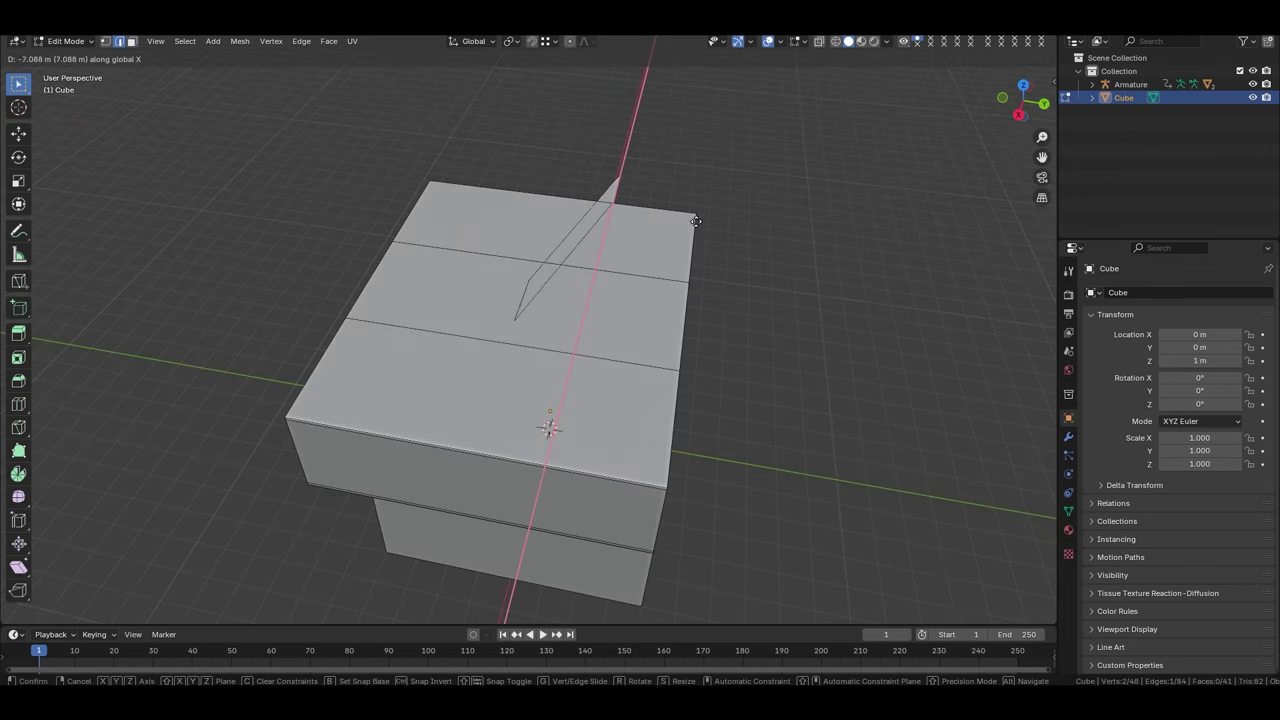
{"action": "key", "text": "ctrl+e"}
{"action": "left_click", "coordinate": [404, 219]}
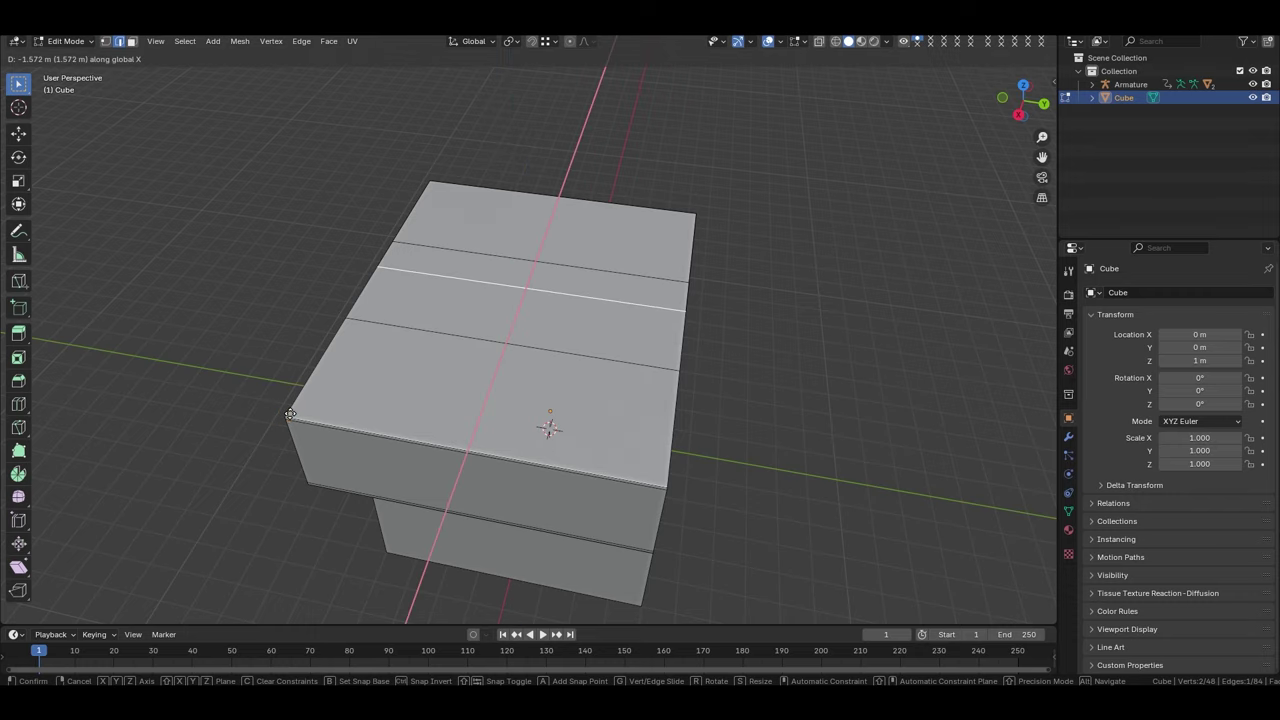
{"action": "left_click", "coordinate": [280, 413]}
{"action": "middle_click_drag", "start_coordinate": [280, 413], "coordinate": [443, 371]}
Raise a centre loop cut on top into the roof ridge, then fill the gable opening
{"action": "key", "text": "ctrl+r"}
{"action": "left_click", "coordinate": [461, 402]}
{"action": "key", "text": "g"}
{"action": "key", "text": "z"}
{"action": "left_click", "coordinate": [446, 289]}
{"action": "mouse_move", "coordinate": [446, 289]}
{"action": "middle_mouse_down"}
{"action": "mouse_move", "coordinate": [354, 309]}
{"action": "mouse_move", "coordinate": [420, 463]}
{"action": "mouse_move", "coordinate": [517, 364]}
{"action": "mouse_move", "coordinate": [609, 398]}
{"action": "middle_mouse_up"}
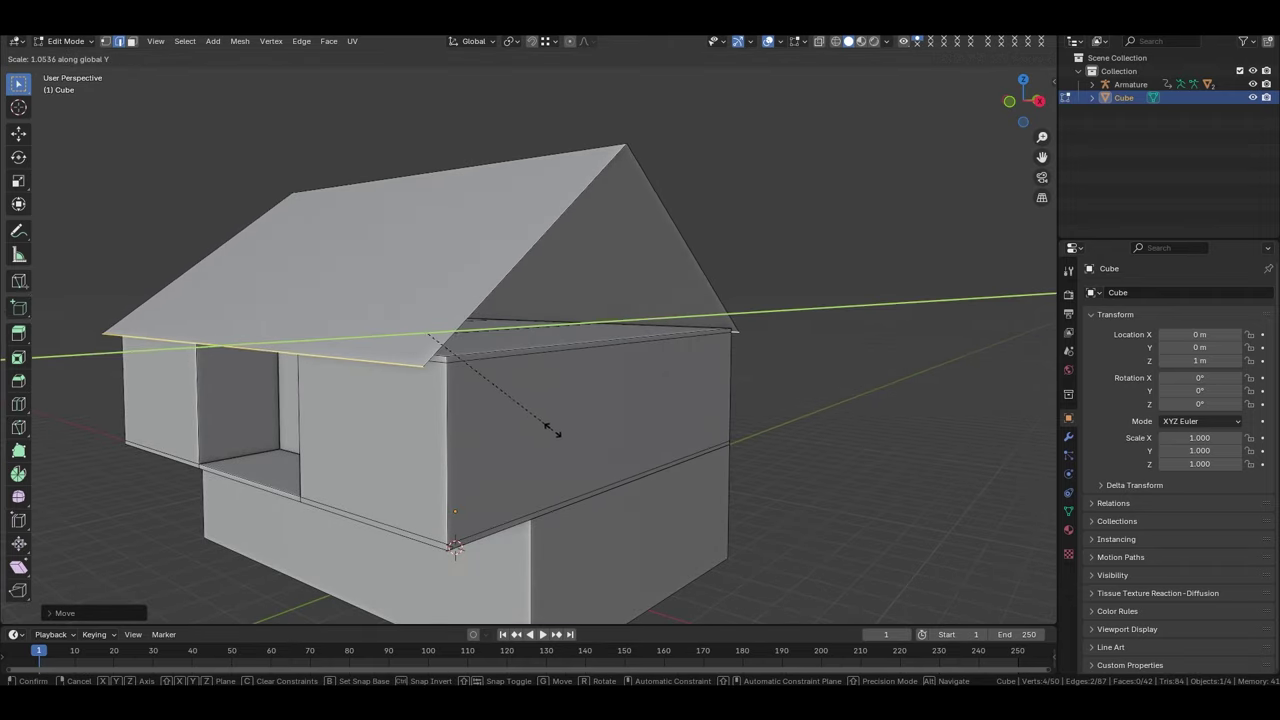
{"action": "left_click", "coordinate": [553, 438]}
{"action": "mouse_move", "coordinate": [553, 438]}
{"action": "middle_mouse_down"}
{"action": "mouse_move", "coordinate": [400, 357]}
{"action": "mouse_move", "coordinate": [584, 357]}
{"action": "middle_mouse_up"}
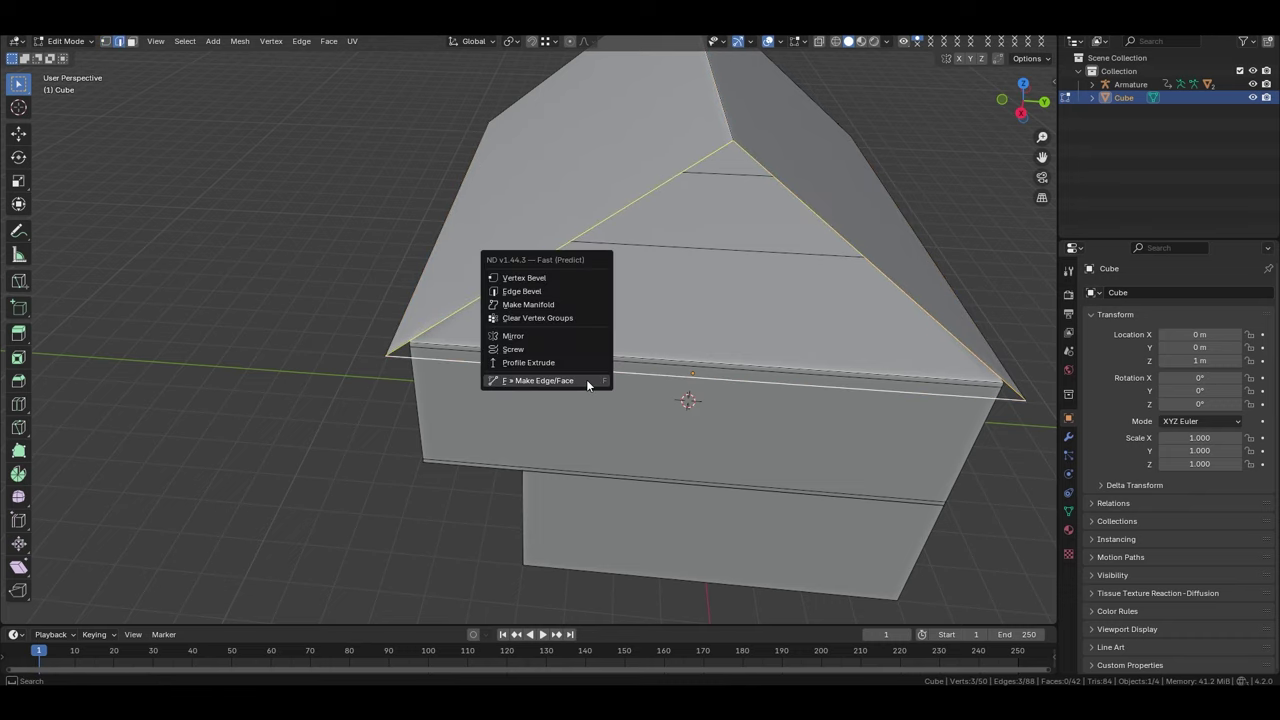
{"action": "left_click", "coordinate": [588, 380]}
{"action": "mouse_move", "coordinate": [629, 249]}
{"action": "middle_mouse_down"}
{"action": "mouse_move", "coordinate": [580, 363]}
{"action": "mouse_move", "coordinate": [585, 457]}
{"action": "middle_mouse_up"}
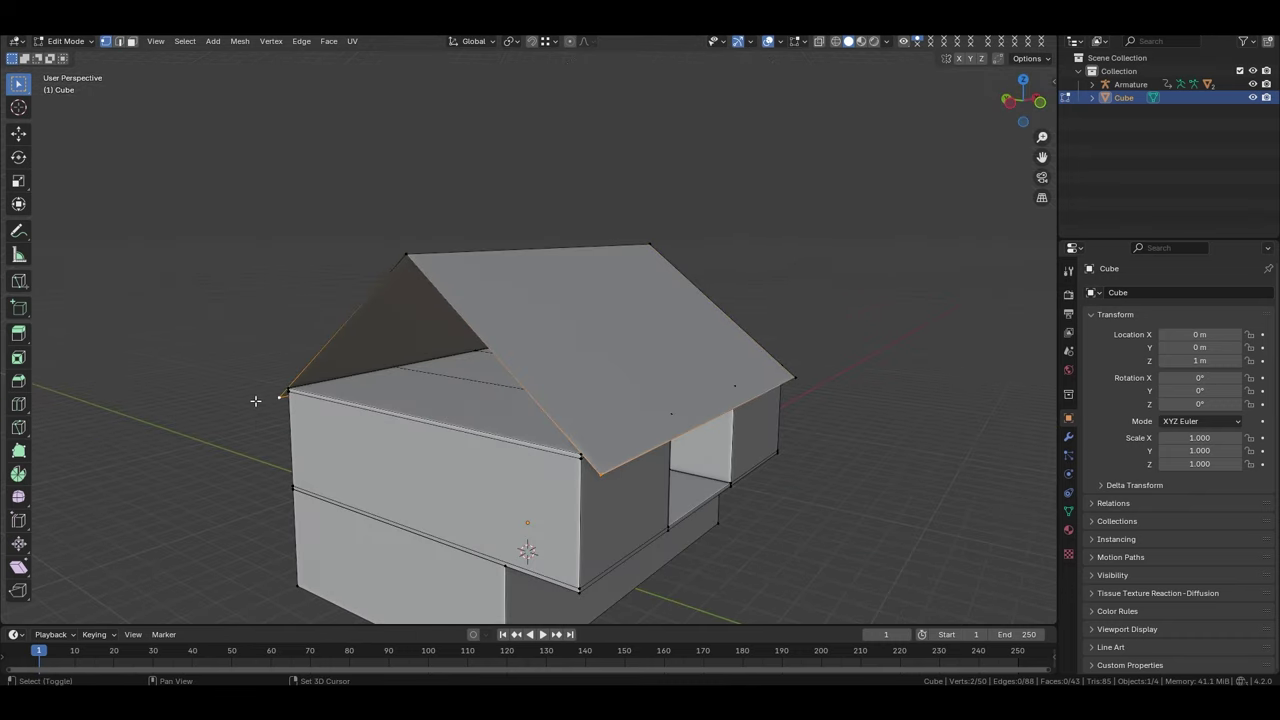
Fill the gable between the eave corners and check it from the front
{"action": "key", "text": "f"}
{"action": "left_click", "coordinate": [430, 282], "text": "alt"}
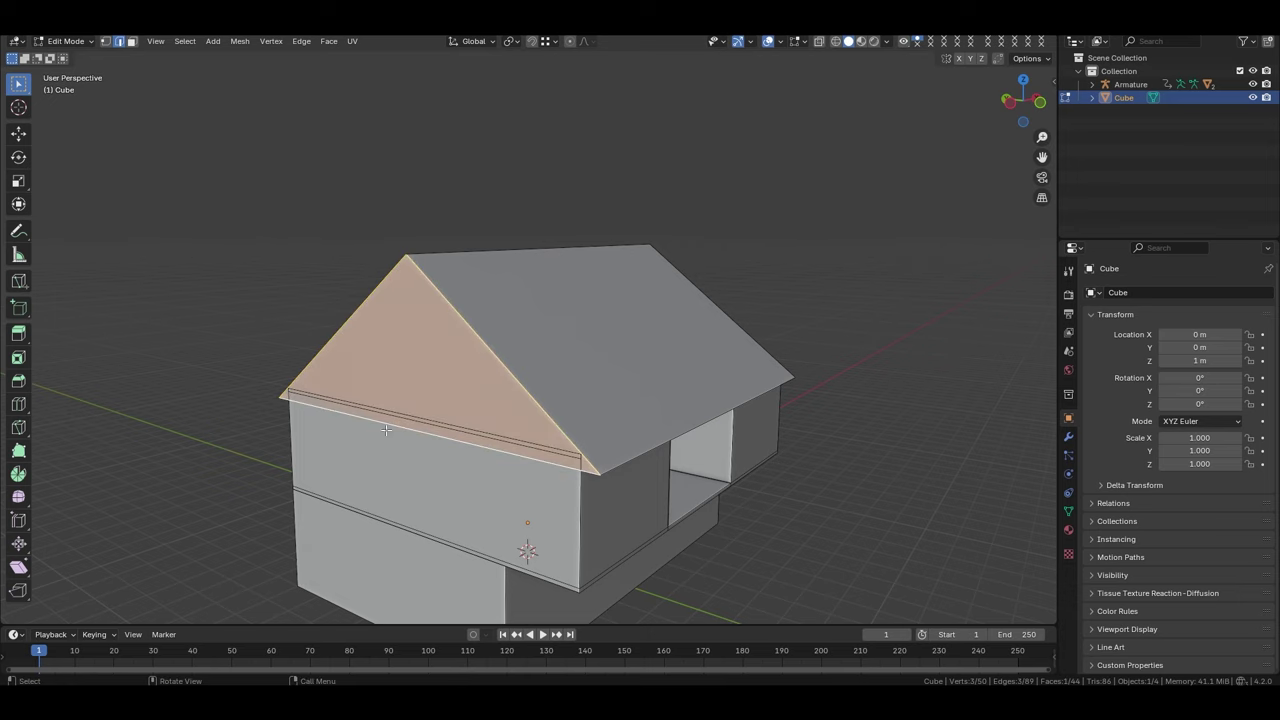
{"action": "key", "text": "KP_1"}
{"action": "scroll", "coordinate": [487, 257], "scroll_direction": "down", "scroll_amount": 3}
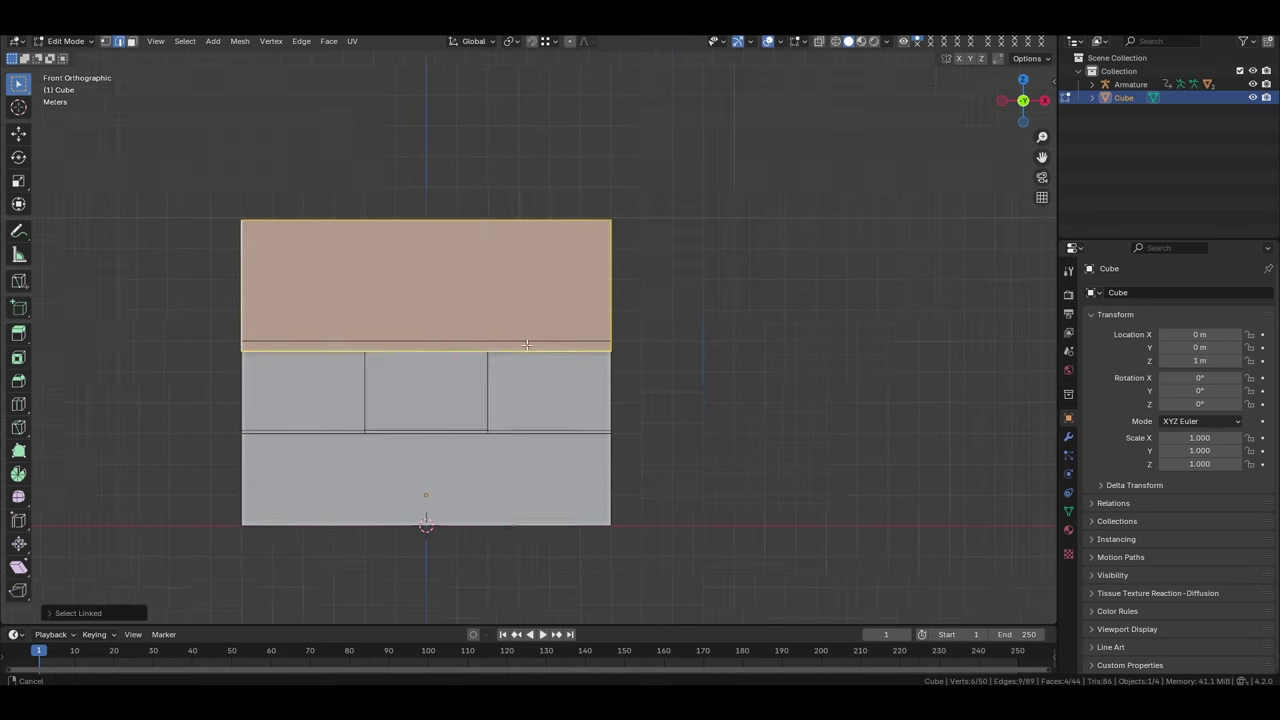
{"action": "scroll", "coordinate": [423, 514], "scroll_direction": "up", "scroll_amount": 4}
{"action": "scroll", "coordinate": [686, 371], "scroll_direction": "down", "scroll_amount": 4}
{"action": "mouse_move", "coordinate": [717, 397]}
{"action": "middle_mouse_down"}
{"action": "mouse_move", "coordinate": [597, 409]}
{"action": "mouse_move", "coordinate": [560, 390]}
{"action": "middle_mouse_up"}
{"action": "scroll", "coordinate": [560, 390], "scroll_direction": "up", "scroll_amount": 5}
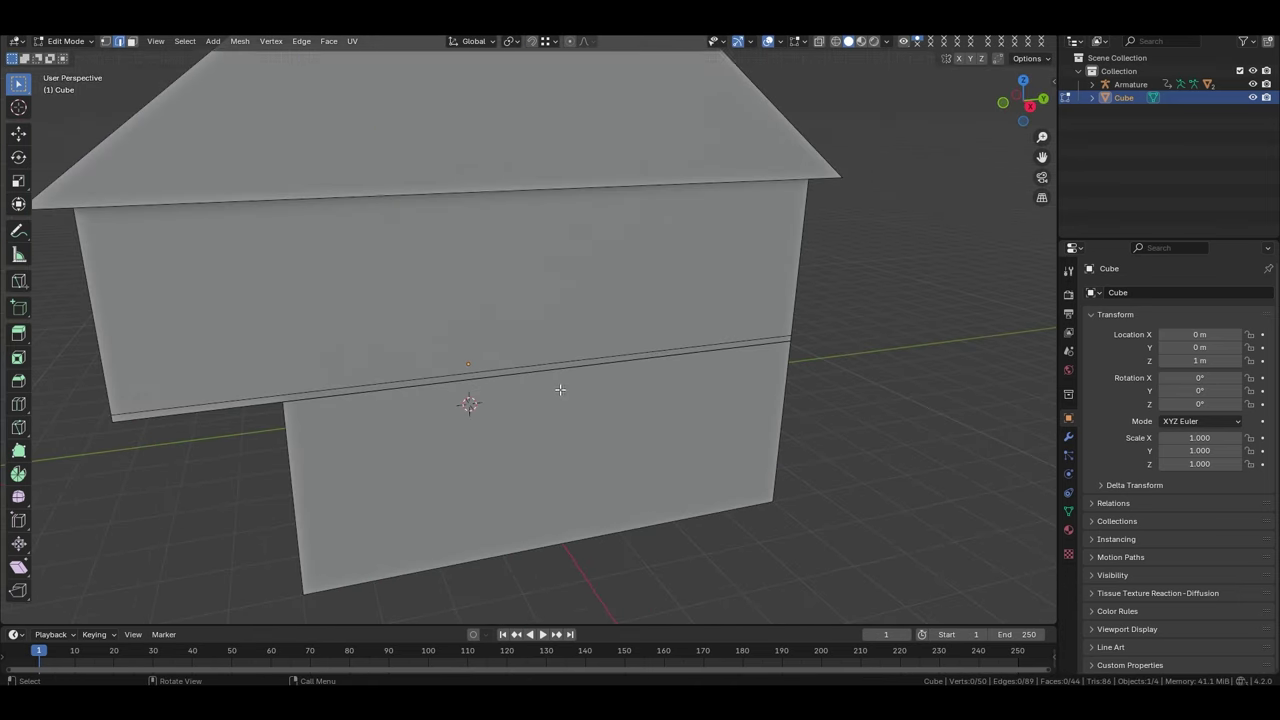
Extrude a wall face into a block, then undo it
{"action": "left_click", "coordinate": [547, 461]}
{"action": "key", "text": "3"}
{"action": "middle_click_drag", "start_coordinate": [674, 334], "coordinate": [631, 391]}
{"action": "left_click", "coordinate": [631, 391]}
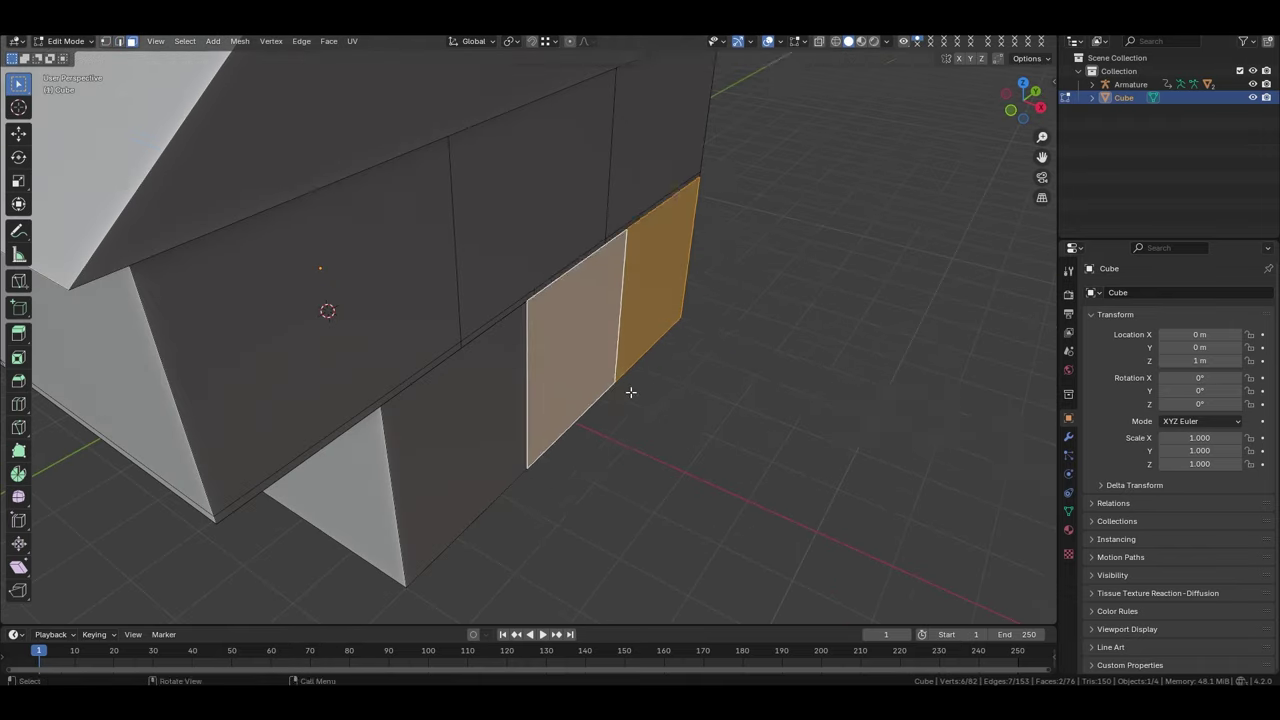
{"action": "key", "text": "e"}
{"action": "left_click", "coordinate": [675, 391]}
{"action": "key", "text": "ctrl+z"}
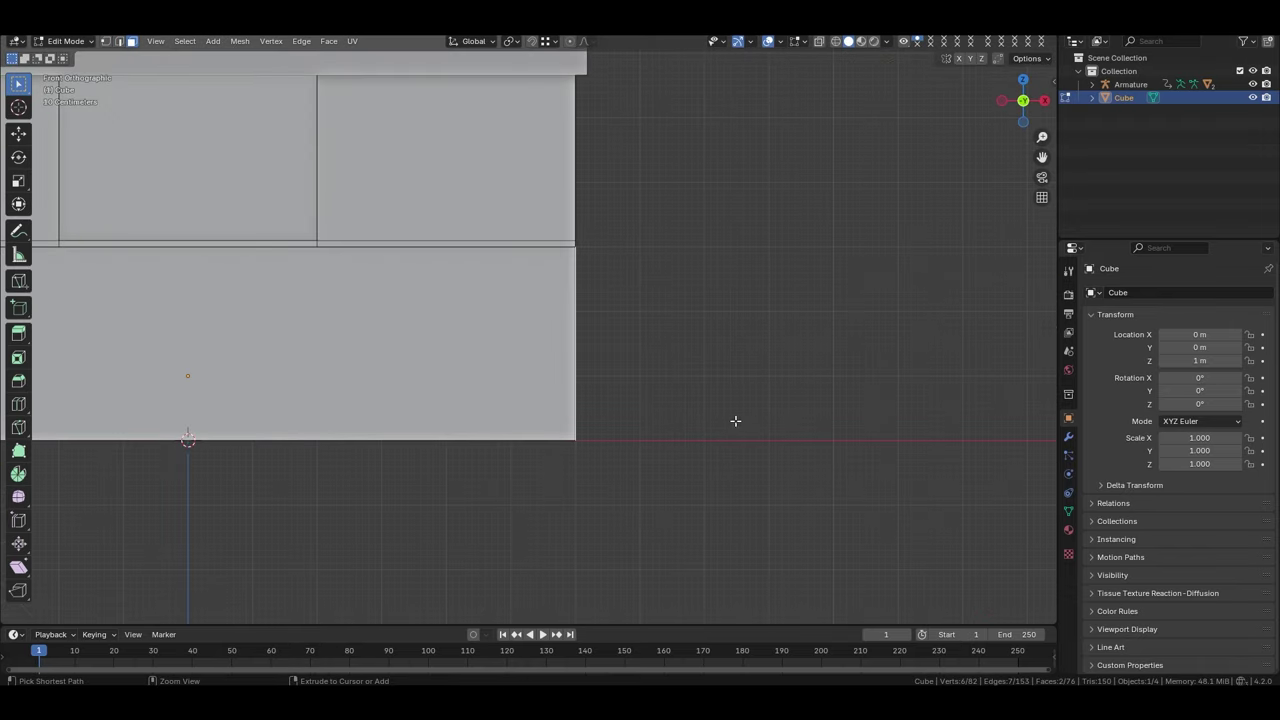
Extrude the face again in X-ray view, then undo that block too
{"action": "key", "text": "alt+z"}
{"action": "key", "text": "e"}
{"action": "left_click", "coordinate": [734, 437]}
{"action": "middle_click_drag", "start_coordinate": [734, 437], "coordinate": [601, 408]}
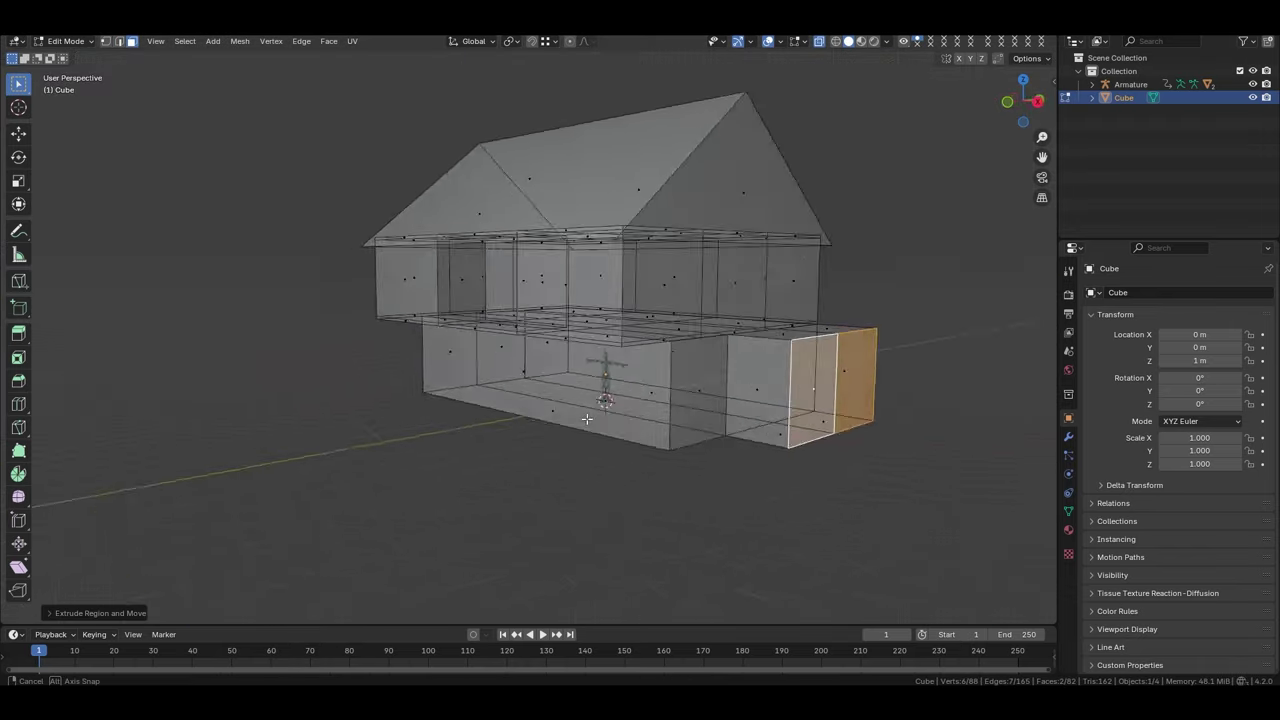
{"action": "key", "text": "alt+z"}
{"action": "scroll", "coordinate": [601, 408], "scroll_direction": "up", "scroll_amount": 3}
{"action": "scroll", "coordinate": [601, 408], "scroll_direction": "up", "scroll_amount": 5}
{"action": "key", "text": "ctrl+z"}
{"action": "mouse_move", "coordinate": [617, 297]}
{"action": "middle_mouse_down"}
{"action": "mouse_move", "coordinate": [657, 309]}
{"action": "mouse_move", "coordinate": [557, 449]}
{"action": "middle_mouse_up"}
{"action": "scroll", "coordinate": [557, 449], "scroll_direction": "up", "scroll_amount": 3}
Shift a vertical wall edge to the left
{"action": "left_click", "coordinate": [431, 367]}
{"action": "key", "text": "g"}
{"action": "left_click", "coordinate": [370, 367]}
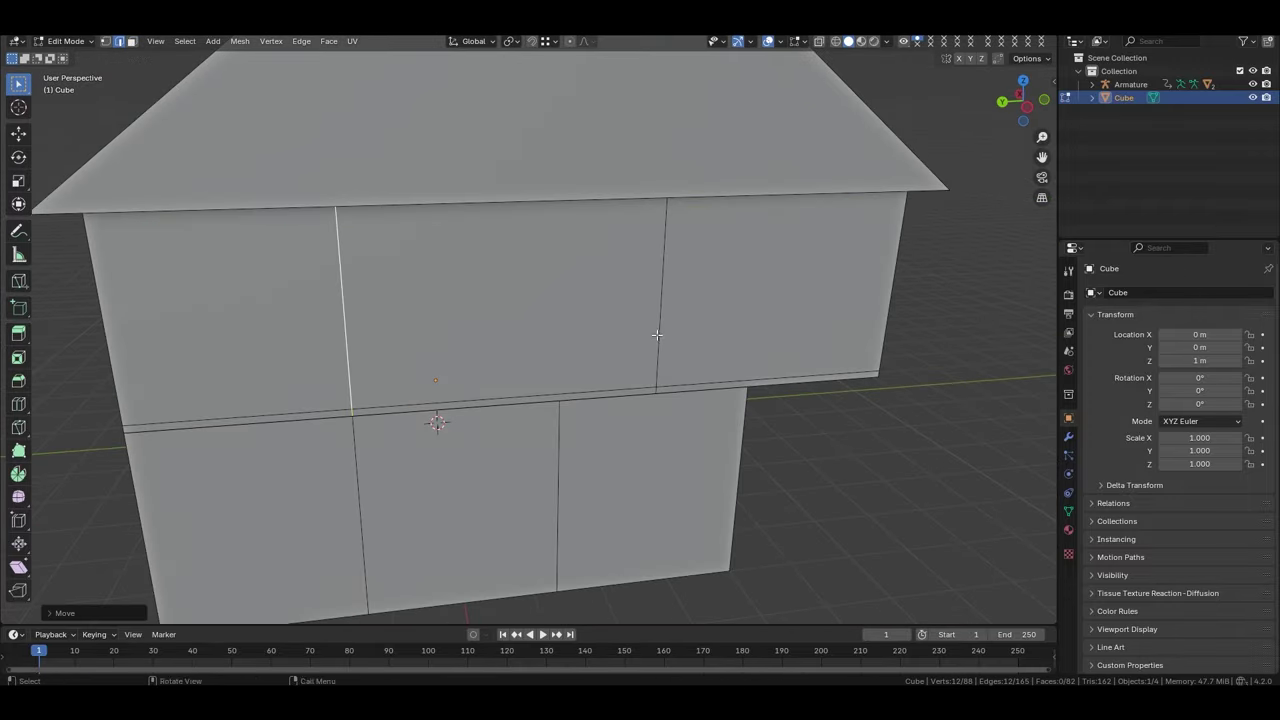
{"action": "mouse_move", "coordinate": [370, 367]}
{"action": "middle_mouse_down"}
{"action": "mouse_move", "coordinate": [528, 348]}
{"action": "mouse_move", "coordinate": [771, 386]}
{"action": "middle_mouse_up"}
{"action": "scroll", "coordinate": [771, 386], "scroll_direction": "up", "scroll_amount": 3}
Extrude a strip of wall faces about 2 m outward into a boxy annex
{"action": "key", "text": "3"}
{"action": "left_click", "coordinate": [450, 220]}
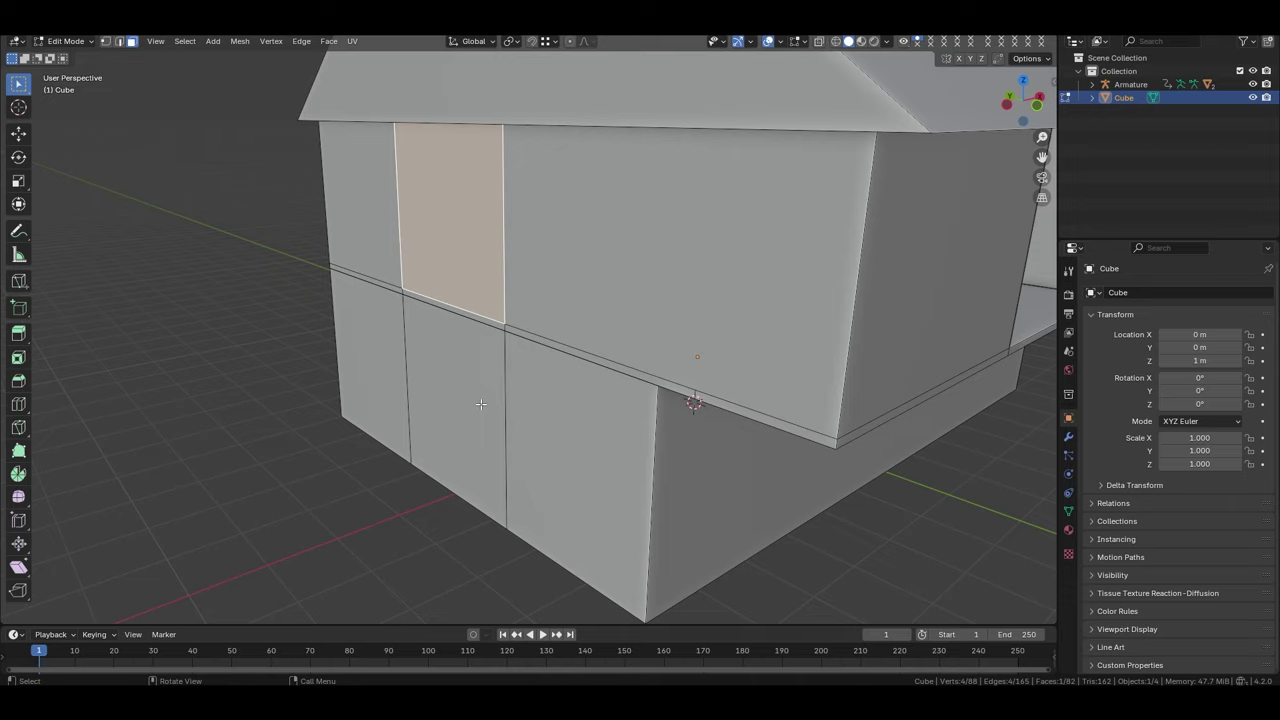
{"action": "left_click", "coordinate": [450, 400], "text": "ctrl"}
{"action": "scroll", "coordinate": [424, 314], "scroll_direction": "up", "scroll_amount": 4}
{"action": "scroll", "coordinate": [424, 314], "scroll_direction": "down", "scroll_amount": 5}
{"action": "scroll", "coordinate": [754, 449], "scroll_direction": "up", "scroll_amount": 5}
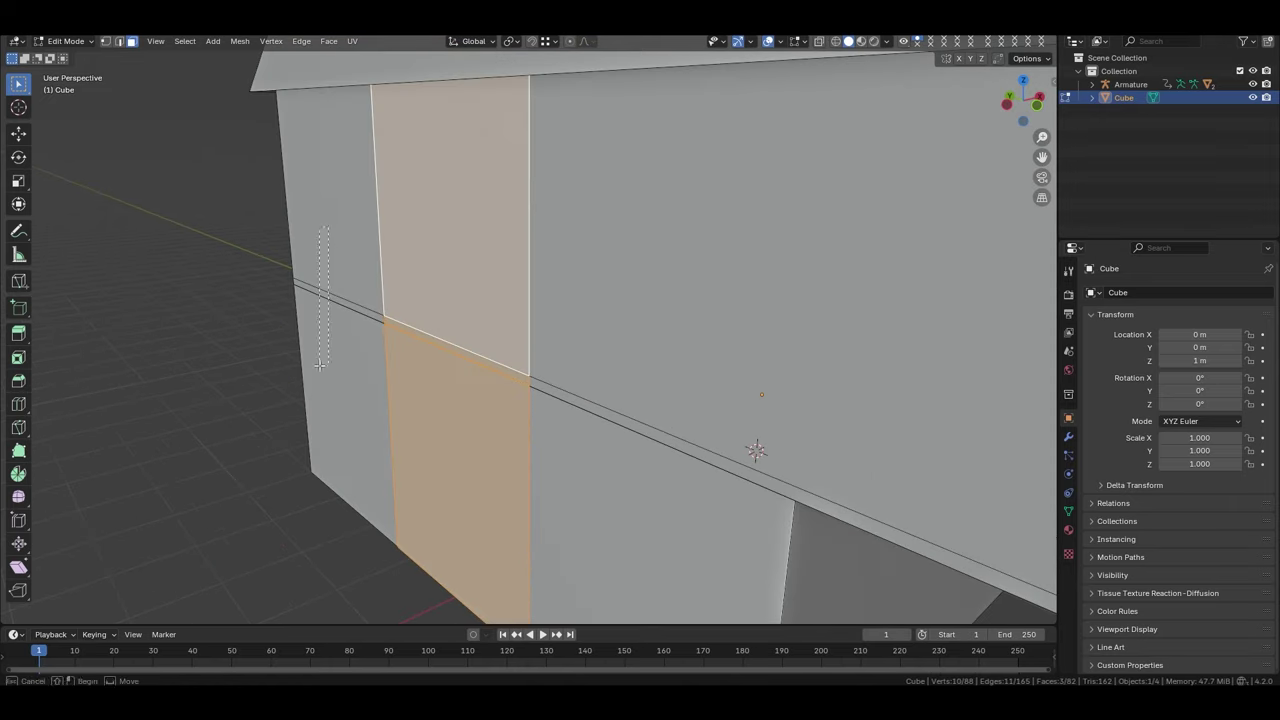
{"action": "scroll", "coordinate": [754, 449], "scroll_direction": "down", "scroll_amount": 5}
{"action": "key", "text": "KP_1"}
{"action": "middle_click_drag", "start_coordinate": [309, 270], "coordinate": [342, 375], "text": "shift"}
{"action": "key", "text": "e"}
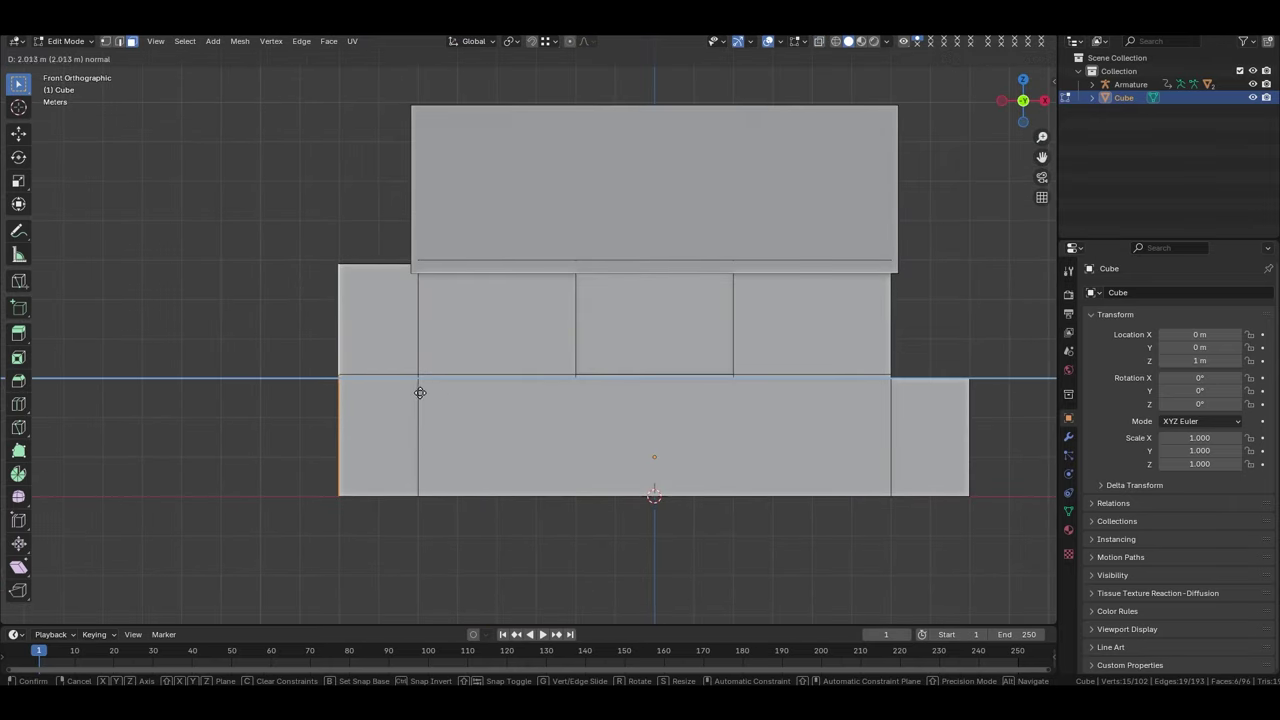
{"action": "left_click", "coordinate": [420, 392]}
{"action": "scroll", "coordinate": [584, 320], "scroll_direction": "up", "scroll_amount": 3}
{"action": "mouse_move", "coordinate": [420, 392]}
{"action": "middle_mouse_down"}
{"action": "mouse_move", "coordinate": [584, 320]}
{"action": "mouse_move", "coordinate": [274, 231]}
{"action": "mouse_move", "coordinate": [569, 514]}
{"action": "middle_mouse_up"}
Clear the selection and select the whole roof piece with L
{"action": "key", "text": "alt+a"}
{"action": "scroll", "coordinate": [274, 231], "scroll_direction": "down", "scroll_amount": 5}
{"action": "key", "text": "l"}
{"action": "middle_click_drag", "start_coordinate": [537, 377], "coordinate": [506, 371]}
Move the roof along the X axis to its new position
{"action": "key", "text": "g"}
{"action": "key", "text": "x"}
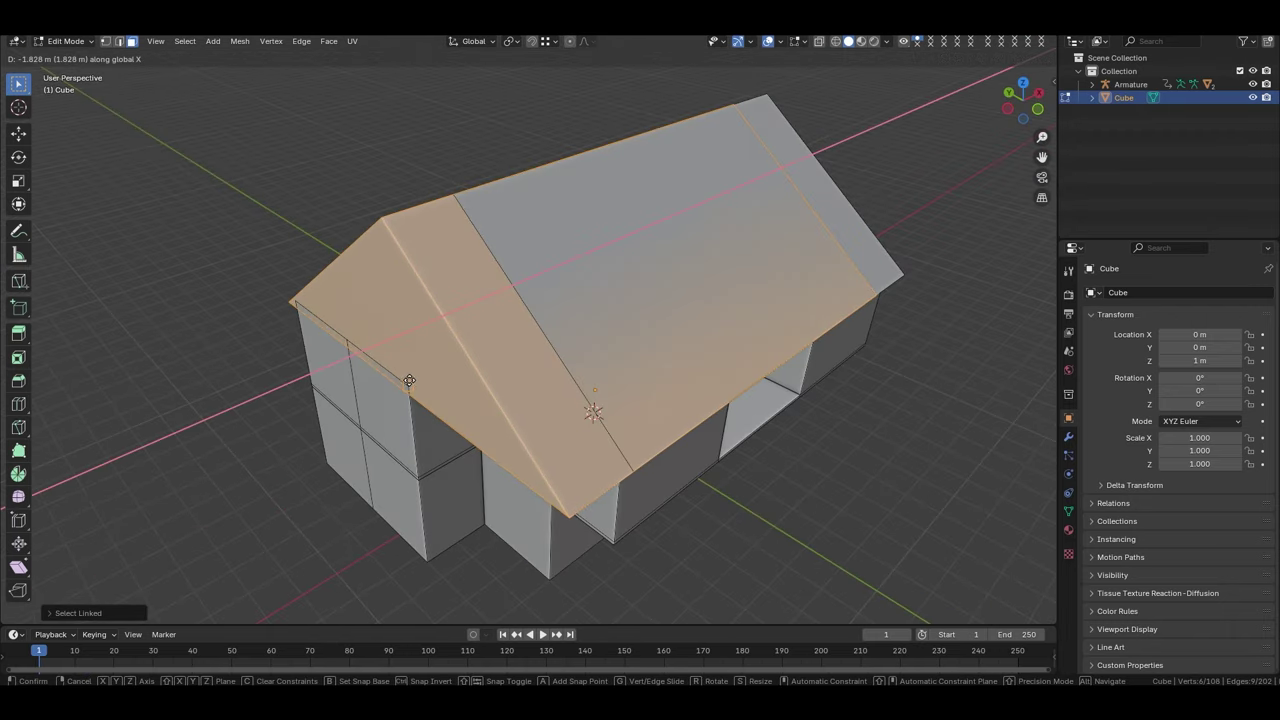
{"action": "left_click", "coordinate": [409, 380]}
{"action": "middle_click_drag", "start_coordinate": [409, 380], "coordinate": [500, 360]}
Shift the gable end face along X and the narrow roof strip along Y
{"action": "left_click", "coordinate": [500, 360]}
{"action": "key", "text": "g"}
{"action": "key", "text": "x"}
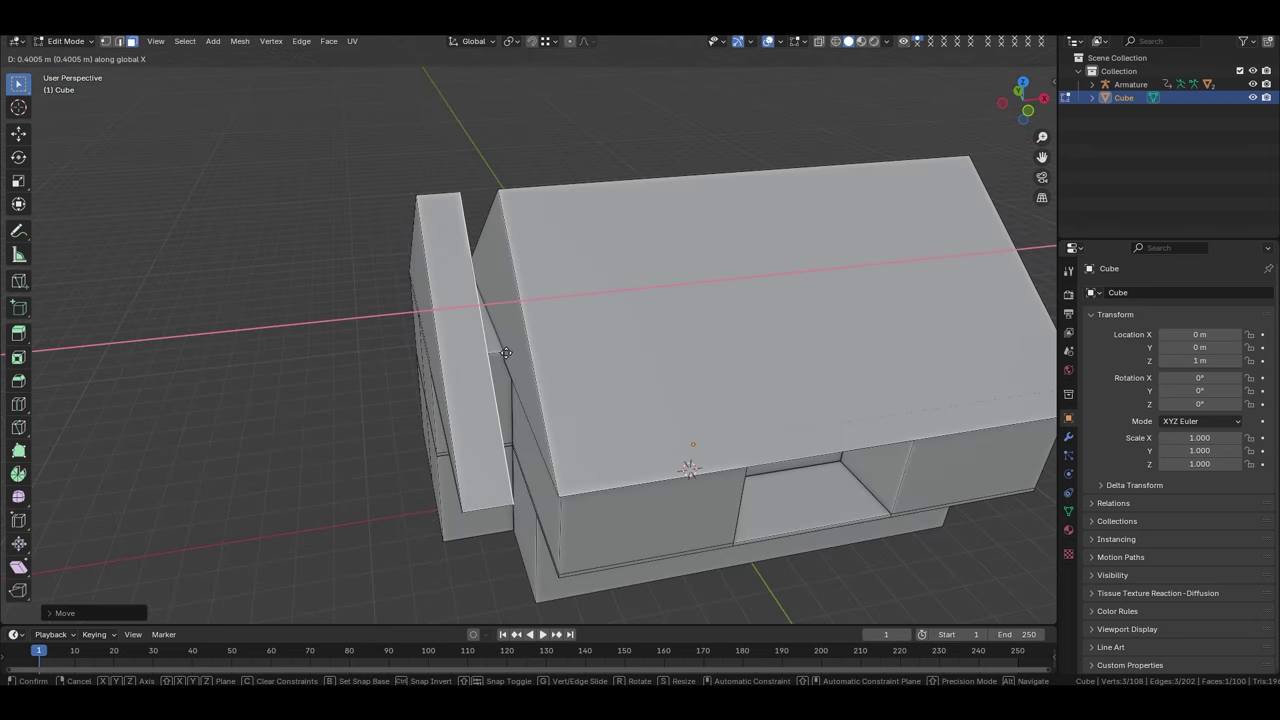
{"action": "left_click", "coordinate": [511, 494]}
{"action": "middle_click_drag", "start_coordinate": [511, 494], "coordinate": [404, 411]}
{"action": "key", "text": "g"}
{"action": "key", "text": "y"}
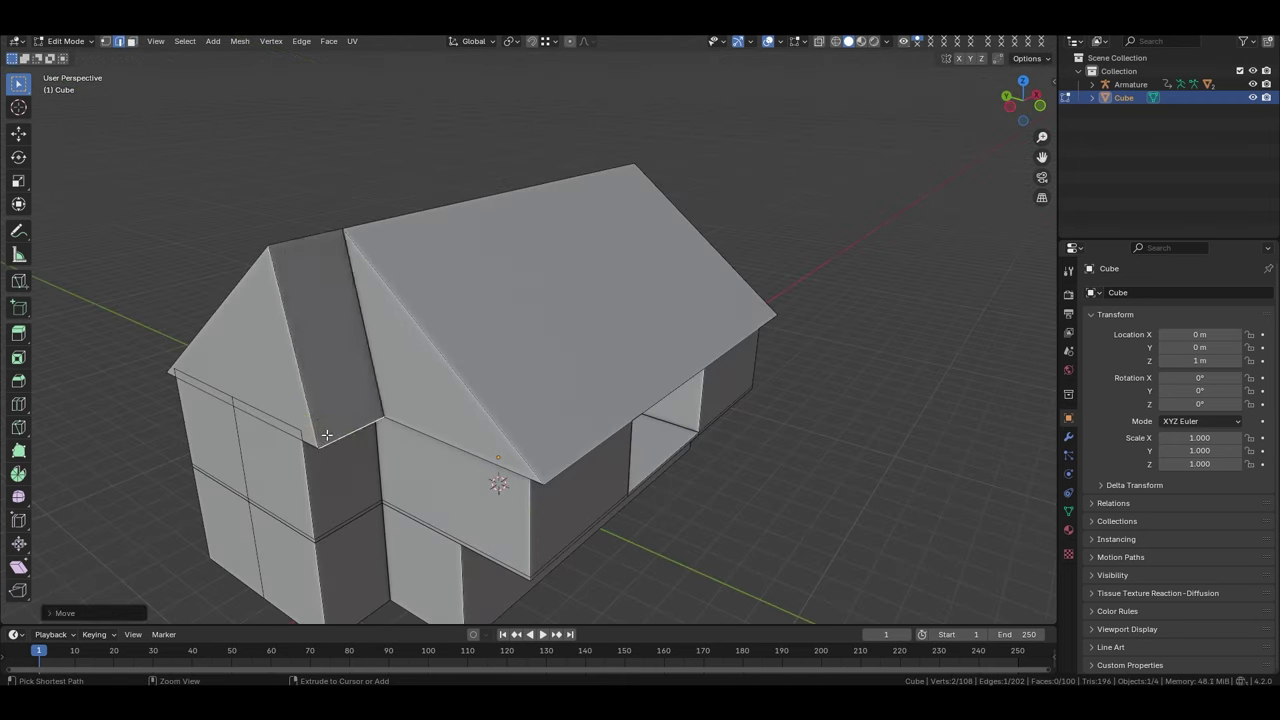
{"action": "left_click", "coordinate": [440, 467]}
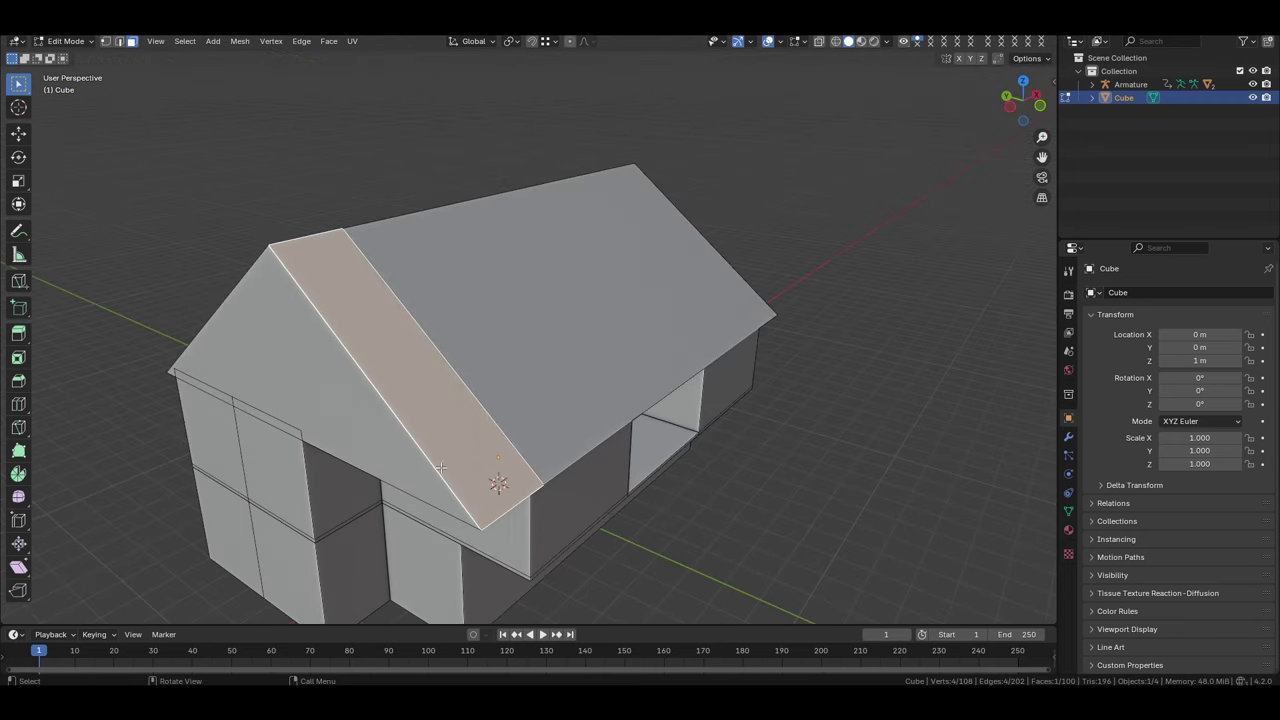
{"action": "left_click", "coordinate": [298, 424]}
Edge-slide a loop, reselect the gable face, and return to Object Mode
{"action": "middle_click_drag", "start_coordinate": [298, 424], "coordinate": [481, 423]}
{"action": "left_click", "coordinate": [435, 408]}
{"action": "scroll", "coordinate": [450, 380], "scroll_direction": "up", "scroll_amount": 3}
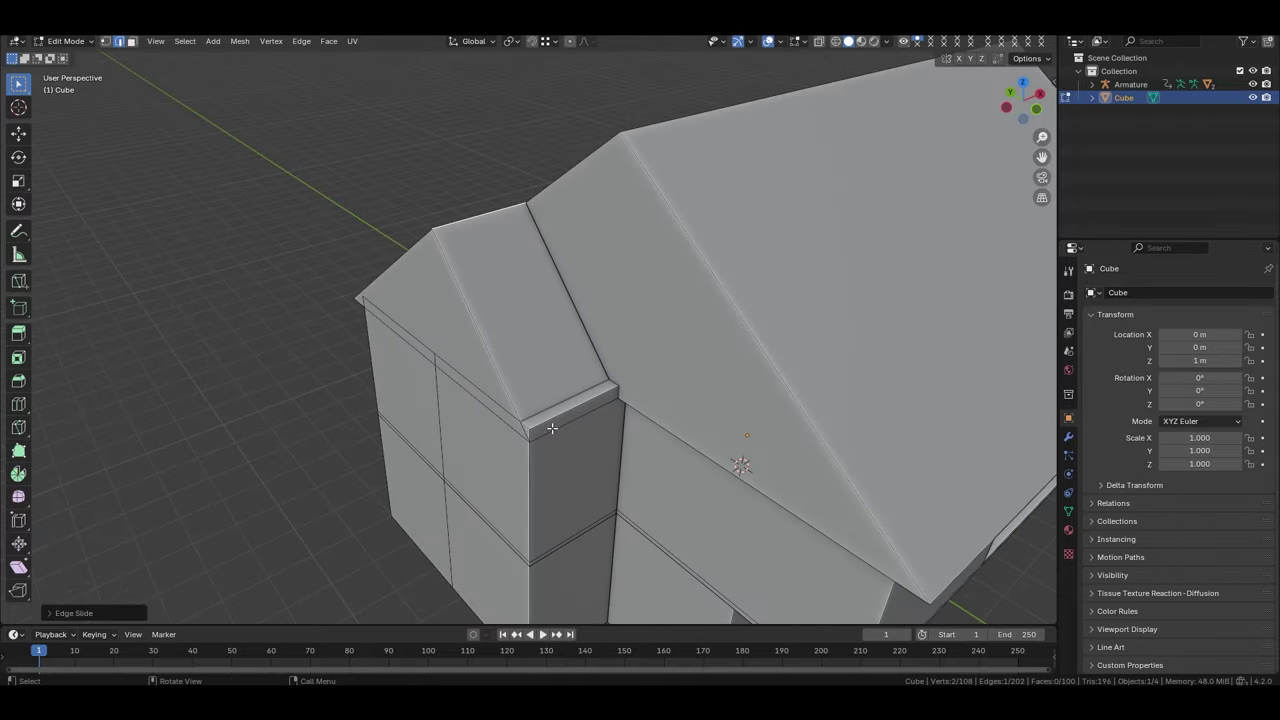
{"action": "left_click", "coordinate": [462, 336]}
{"action": "mouse_move", "coordinate": [457, 334]}
{"action": "middle_mouse_down"}
{"action": "mouse_move", "coordinate": [626, 311]}
{"action": "mouse_move", "coordinate": [846, 309]}
{"action": "mouse_move", "coordinate": [829, 371]}
{"action": "mouse_move", "coordinate": [432, 387]}
{"action": "mouse_move", "coordinate": [629, 249]}
{"action": "mouse_move", "coordinate": [652, 287]}
{"action": "middle_mouse_up"}
{"action": "key", "text": "Tab"}
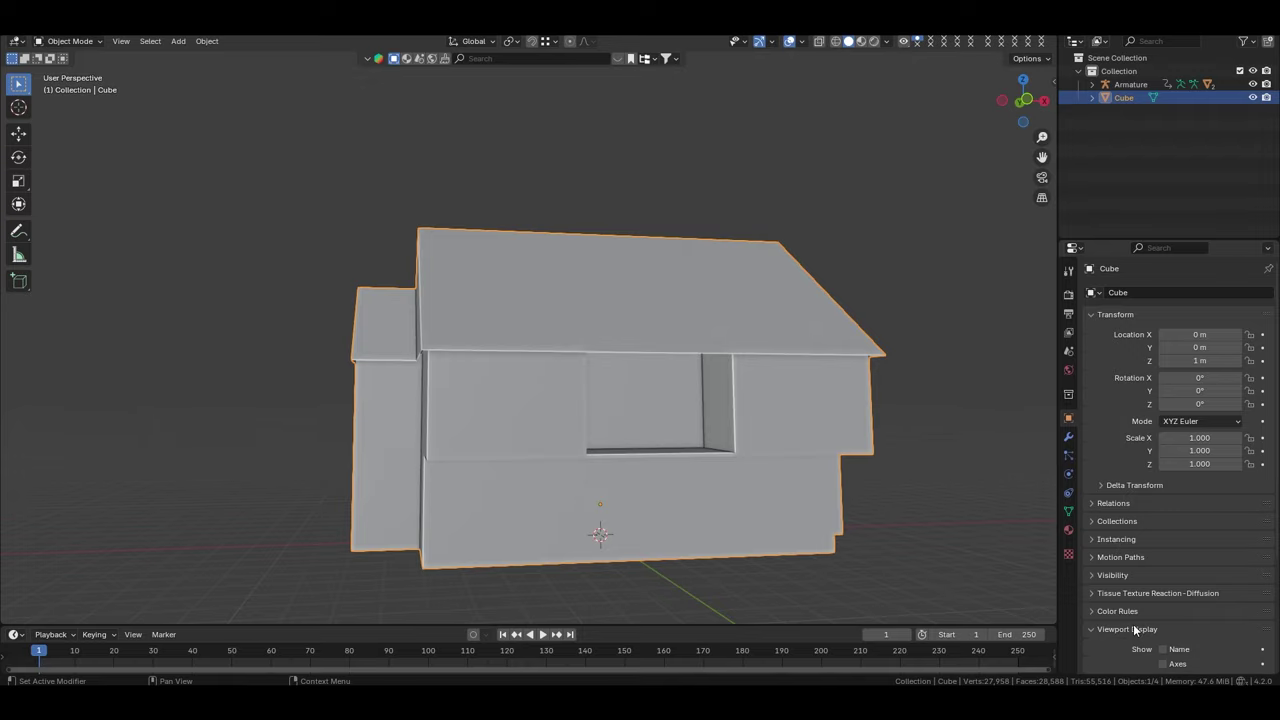
Set the house's Display As to Wire and deselect it
{"action": "scroll", "coordinate": [1134, 628], "scroll_direction": "down", "scroll_amount": 4}
{"action": "left_click", "coordinate": [1208, 608]}
{"action": "left_click", "coordinate": [1205, 624]}
{"action": "left_click", "coordinate": [868, 563]}
{"action": "mouse_move", "coordinate": [868, 563]}
{"action": "middle_mouse_down"}
{"action": "mouse_move", "coordinate": [635, 495]}
{"action": "mouse_move", "coordinate": [647, 285]}
{"action": "mouse_move", "coordinate": [497, 349]}
{"action": "mouse_move", "coordinate": [517, 314]}
{"action": "mouse_move", "coordinate": [650, 311]}
{"action": "mouse_move", "coordinate": [562, 374]}
{"action": "mouse_move", "coordinate": [561, 351]}
{"action": "middle_mouse_up"}
Add a new cube and raise it along the Z axis
{"action": "key", "text": "shift+a"}
{"action": "left_click", "coordinate": [562, 374]}
{"action": "key", "text": "g"}
{"action": "key", "text": "z"}
{"action": "left_click", "coordinate": [561, 351]}
In Edit Mode from the front view, scale the cube taller along Z
{"action": "key", "text": "Tab"}
{"action": "key", "text": "grave"}
{"action": "left_click", "coordinate": [760, 297]}
{"action": "key", "text": "s"}
{"action": "key", "text": "z"}
{"action": "left_click", "coordinate": [820, 283]}
{"action": "middle_click_drag", "start_coordinate": [820, 283], "coordinate": [677, 300]}
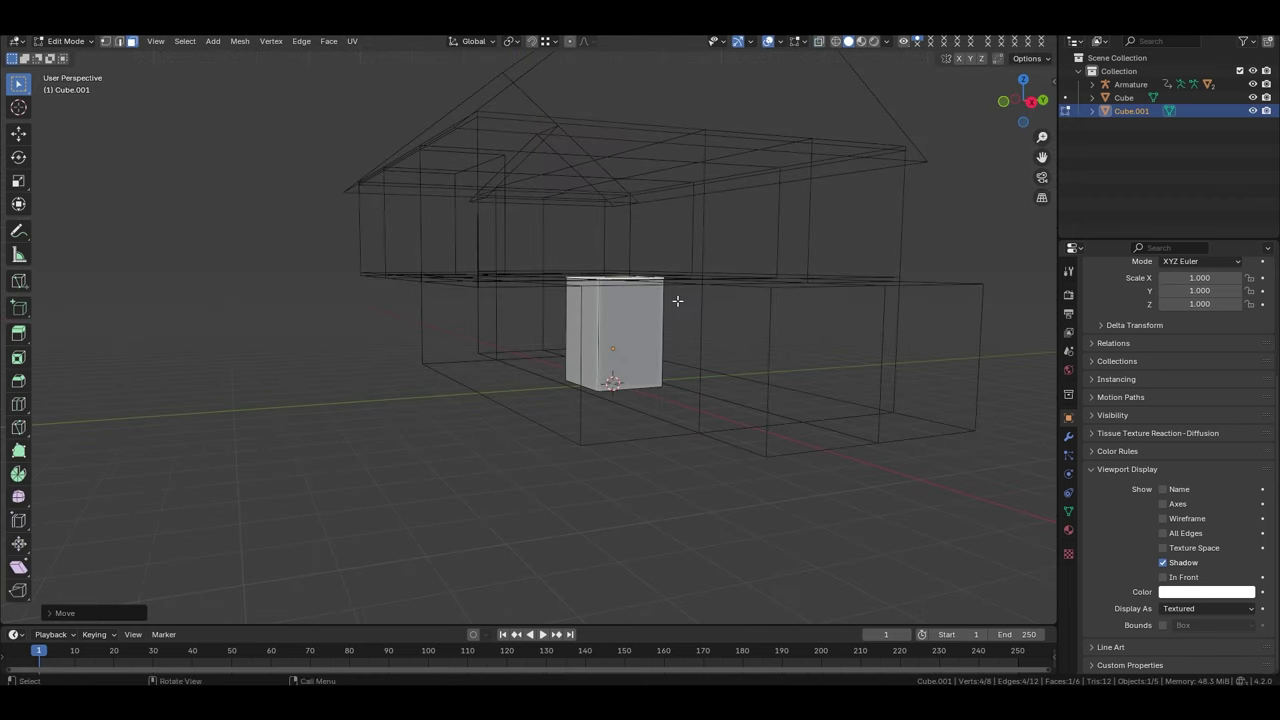
{"action": "key", "text": "Tab"}
Create a MAIN collection and move the house and armature into a new REFS collection
{"action": "left_click", "coordinate": [1147, 97]}
{"action": "left_click", "coordinate": [1127, 84], "text": "ctrl"}
{"action": "key", "text": "m"}
{"action": "type", "text": "MAI"}
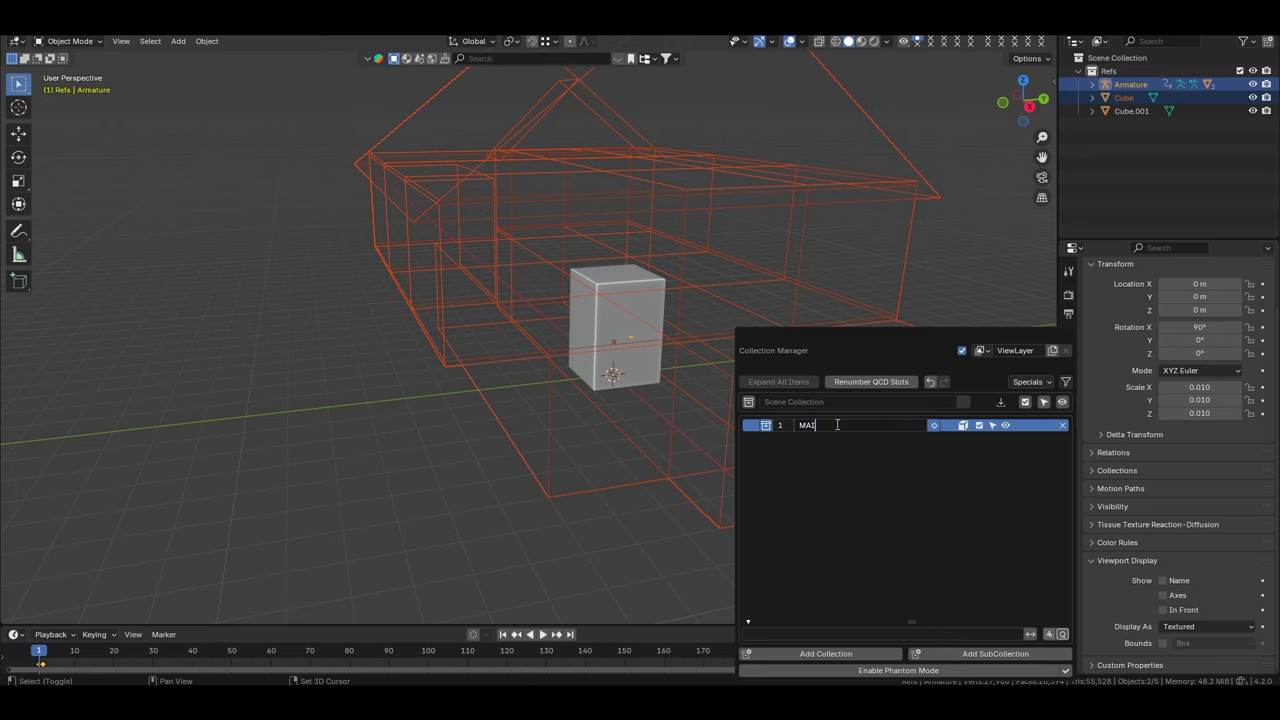
{"action": "type", "text": "N"}
{"action": "key", "text": "Return"}
{"action": "left_click", "coordinate": [838, 655]}
{"action": "type", "text": "REFS"}
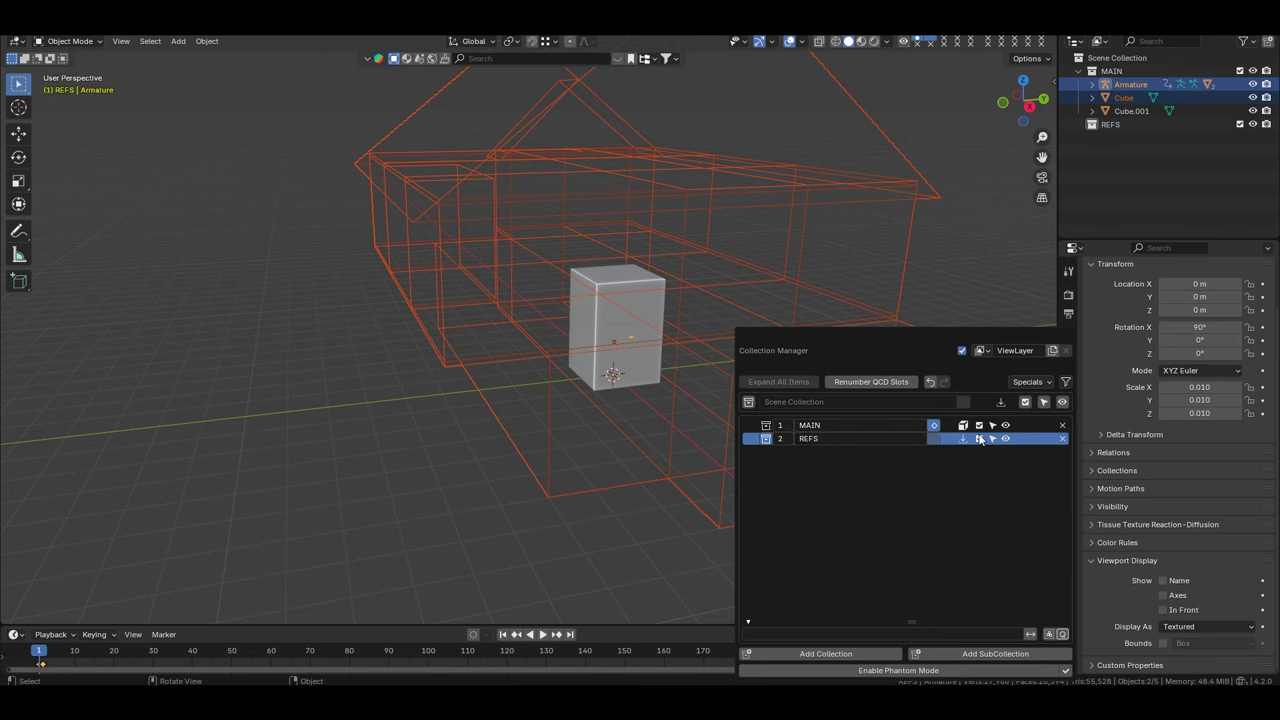
{"action": "left_click", "coordinate": [963, 439]}
Select the new box and enter Edit Mode on its mesh
{"action": "left_click", "coordinate": [600, 300]}
{"action": "middle_click_drag", "start_coordinate": [604, 269], "coordinate": [845, 258]}
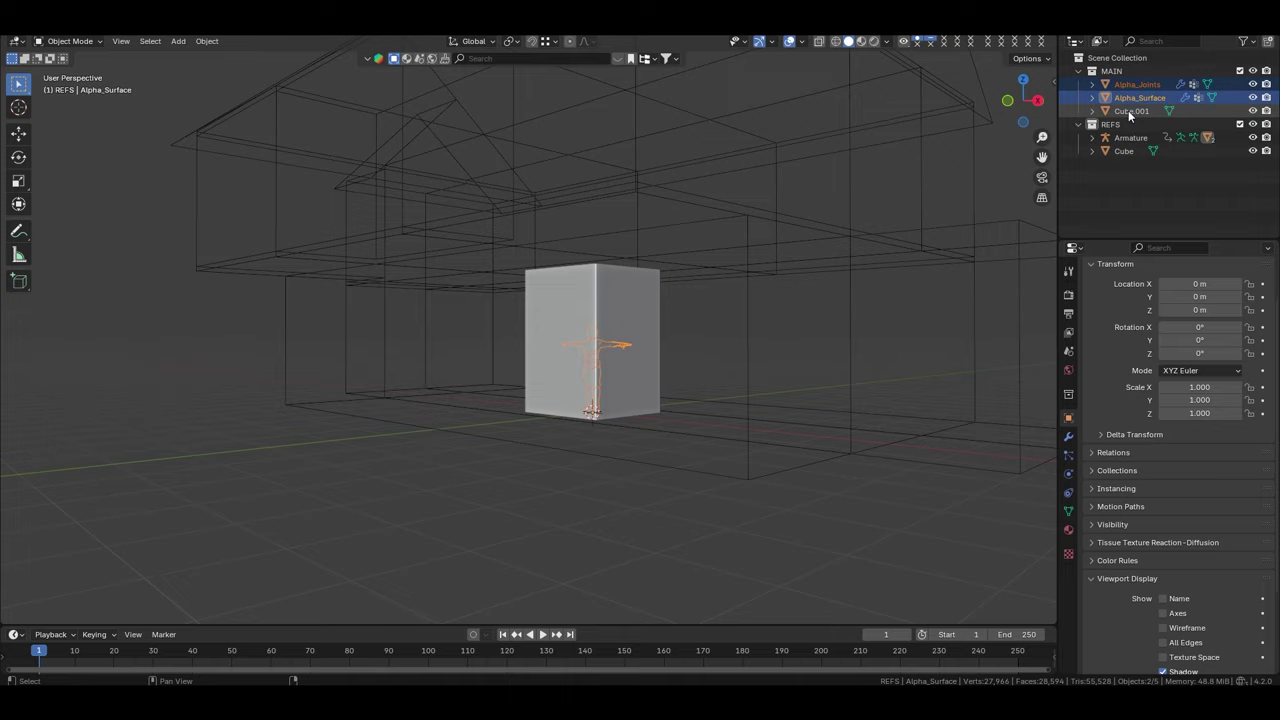
{"action": "key", "text": "Tab"}
Pull the box's face along Y to lengthen it into a wide slab
{"action": "key", "text": "g"}
{"action": "key", "text": "y"}
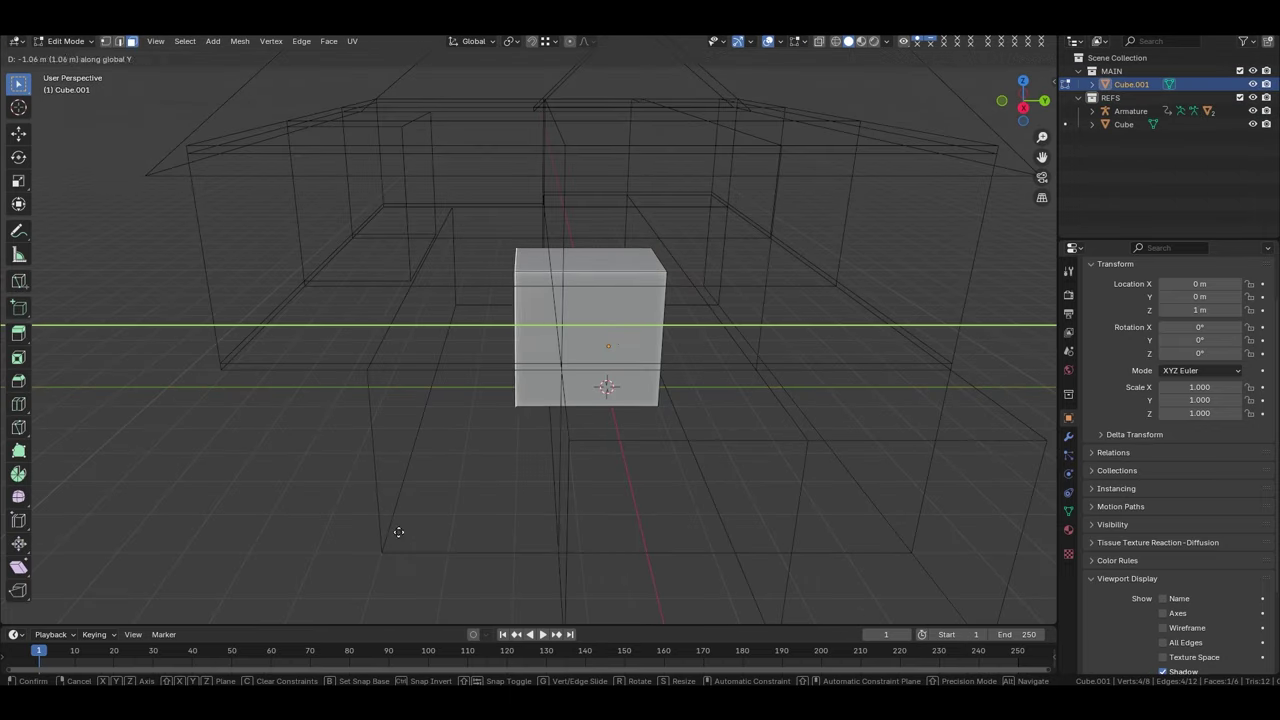
{"action": "middle_click_drag", "start_coordinate": [400, 558], "coordinate": [625, 526]}
{"action": "left_click", "coordinate": [557, 463]}
{"action": "mouse_move", "coordinate": [557, 463]}
{"action": "middle_mouse_down"}
{"action": "mouse_move", "coordinate": [748, 277]}
{"action": "mouse_move", "coordinate": [720, 420]}
{"action": "mouse_move", "coordinate": [649, 285]}
{"action": "mouse_move", "coordinate": [700, 300]}
{"action": "middle_mouse_up"}
Hide the REFS collection, switch to Top view, and begin a Ctrl+R loop cut
{"action": "key", "text": "Tab"}
{"action": "left_click", "coordinate": [1238, 98]}
{"action": "key", "text": "Tab"}
{"action": "middle_click_drag", "start_coordinate": [650, 400], "coordinate": [600, 440]}
{"action": "key", "text": "grave"}
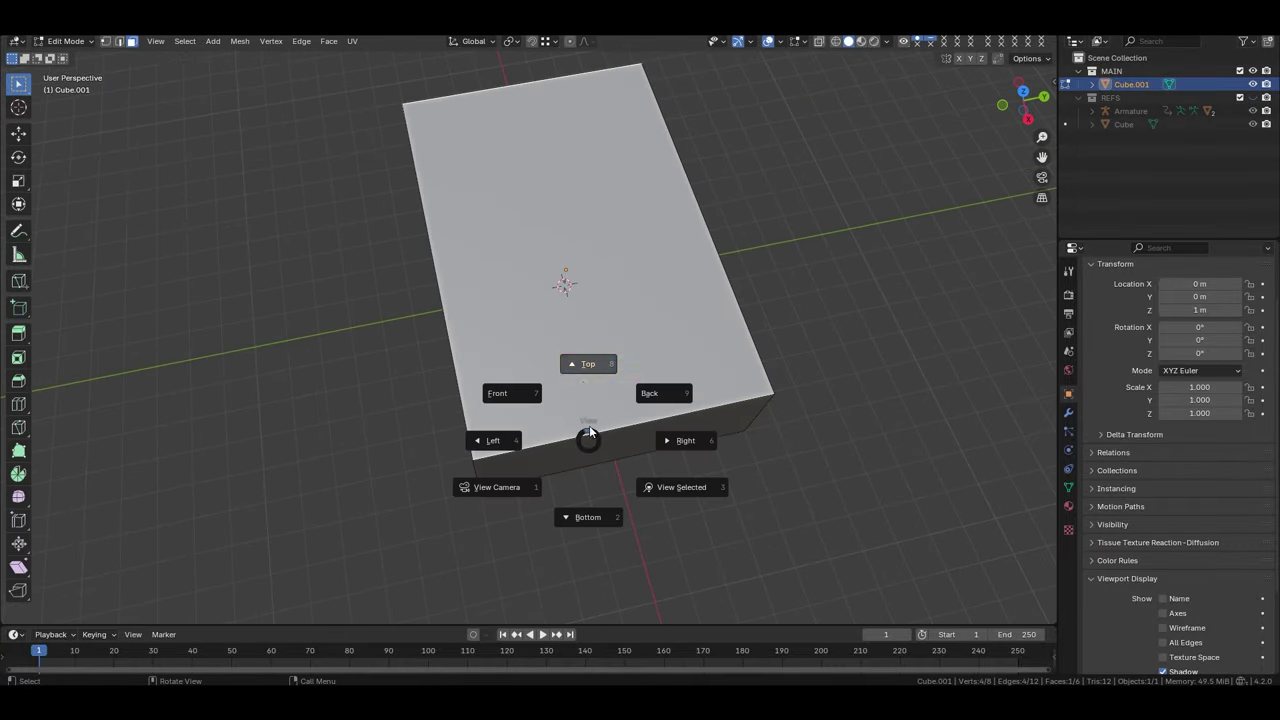
{"action": "left_click", "coordinate": [586, 363]}
{"action": "key", "text": "ctrl+r"}
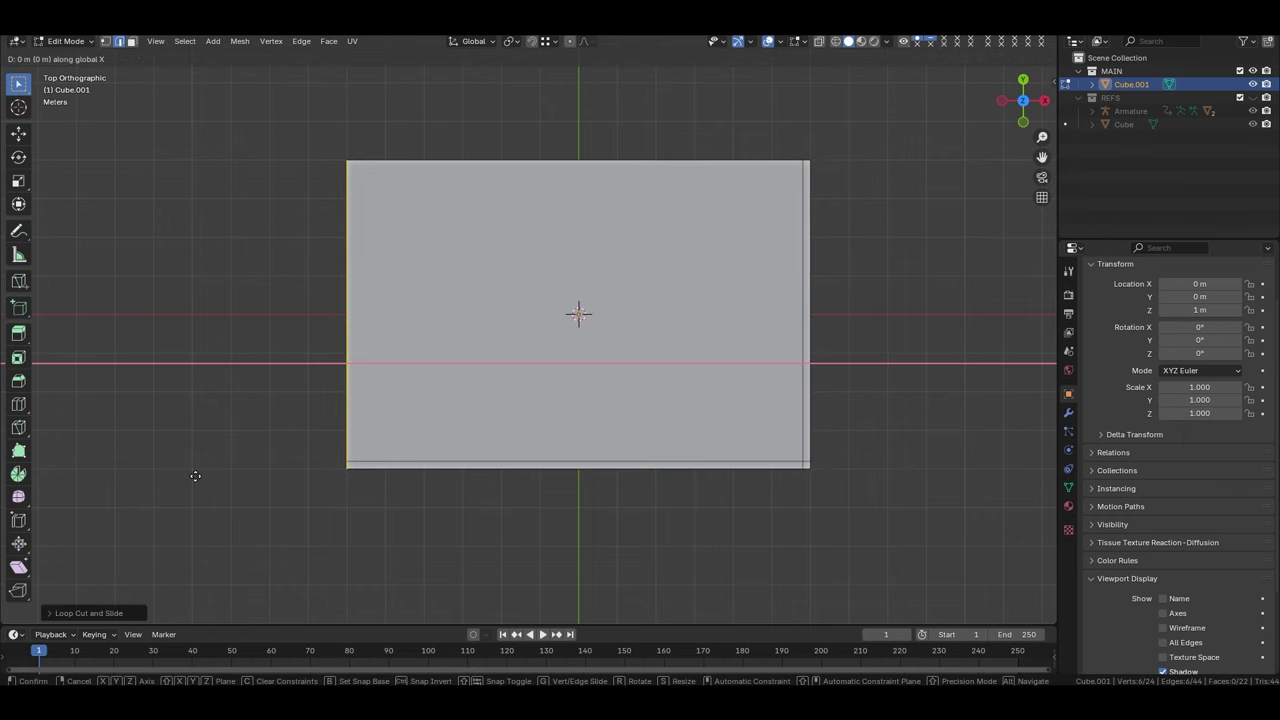
Place a loop cut through the slab's centre, show REFS again, and enable X-ray
{"action": "left_click", "coordinate": [560, 165]}
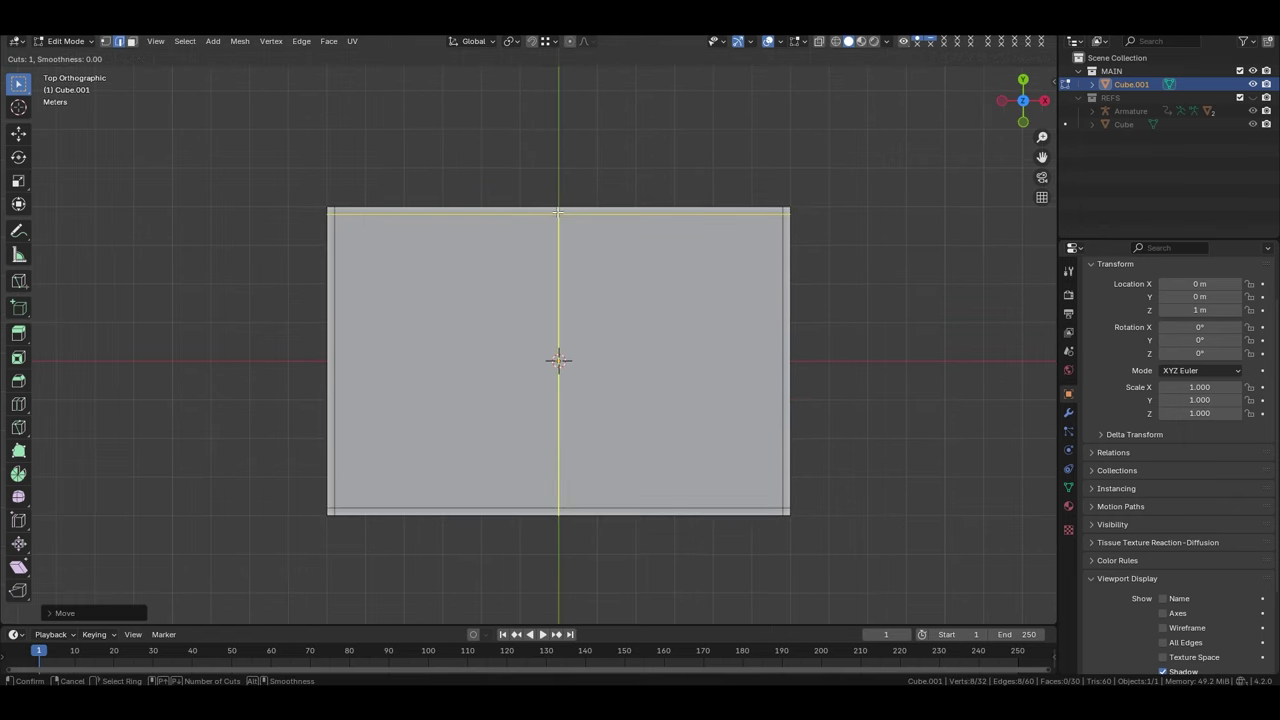
{"action": "scroll", "coordinate": [635, 468], "scroll_direction": "up", "scroll_amount": 2}
{"action": "left_click", "coordinate": [1240, 97]}
{"action": "key", "text": "alt+z"}
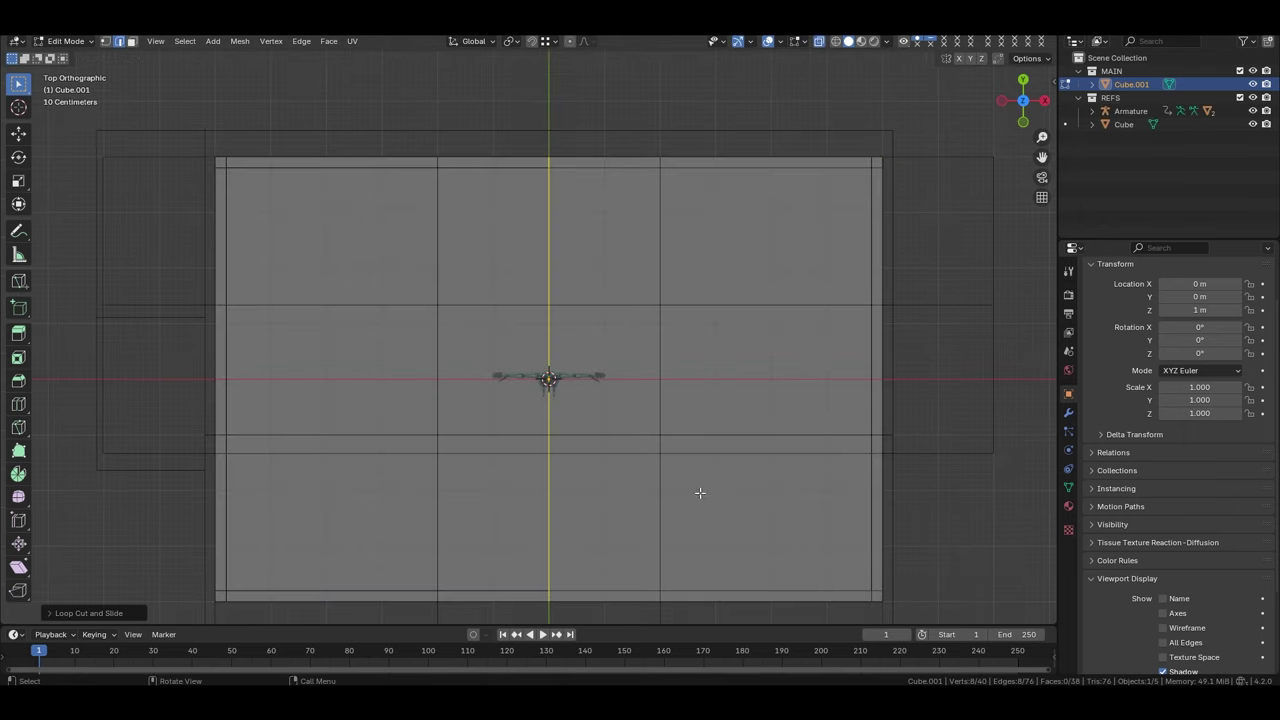
{"action": "middle_click_drag", "start_coordinate": [700, 491], "coordinate": [597, 323], "text": "shift"}
Add a new vertical edge loop and slide it off-centre into position
{"action": "key", "text": "ctrl+r"}
{"action": "key", "text": "Escape"}
{"action": "middle_click_drag", "start_coordinate": [498, 245], "coordinate": [491, 328], "text": "shift"}
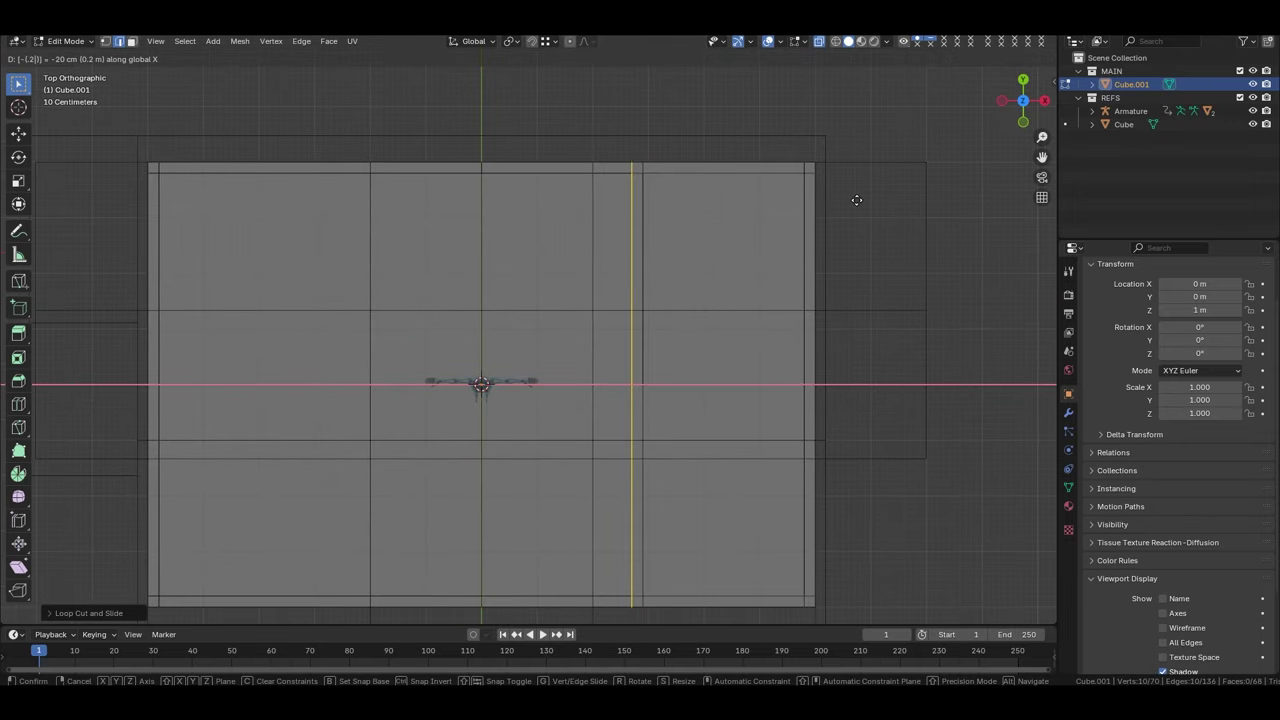
{"action": "middle_click_drag", "start_coordinate": [586, 352], "coordinate": [686, 276], "text": "shift"}
{"action": "left_click", "coordinate": [495, 303]}
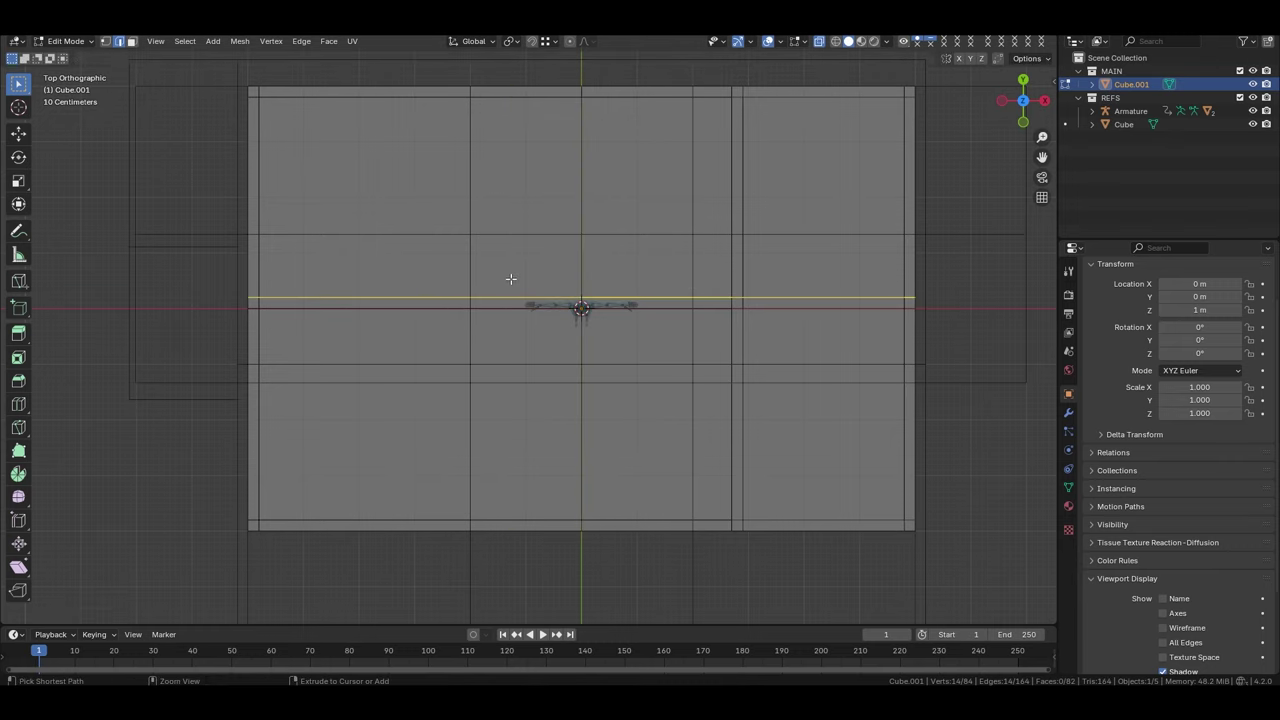
In front view, slide edge loops and move one by -0.7, hiding the reference cube
{"action": "key", "text": "KP_1"}
{"action": "scroll", "coordinate": [522, 398], "scroll_direction": "up", "scroll_amount": 3}
{"action": "key", "text": "g"}
{"action": "key", "text": "g"}
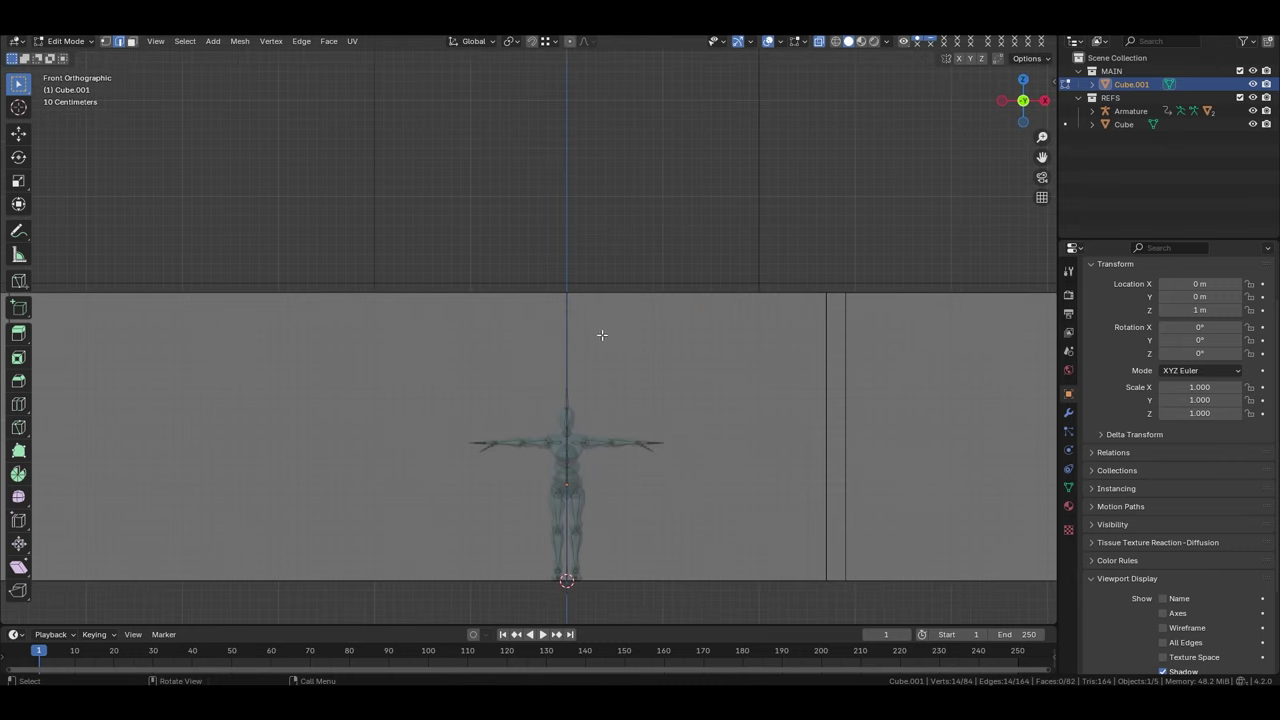
{"action": "key", "text": "g"}
{"action": "key", "text": "g"}
{"action": "scroll", "coordinate": [571, 273], "scroll_direction": "up", "scroll_amount": 1}
{"action": "key", "text": "g"}
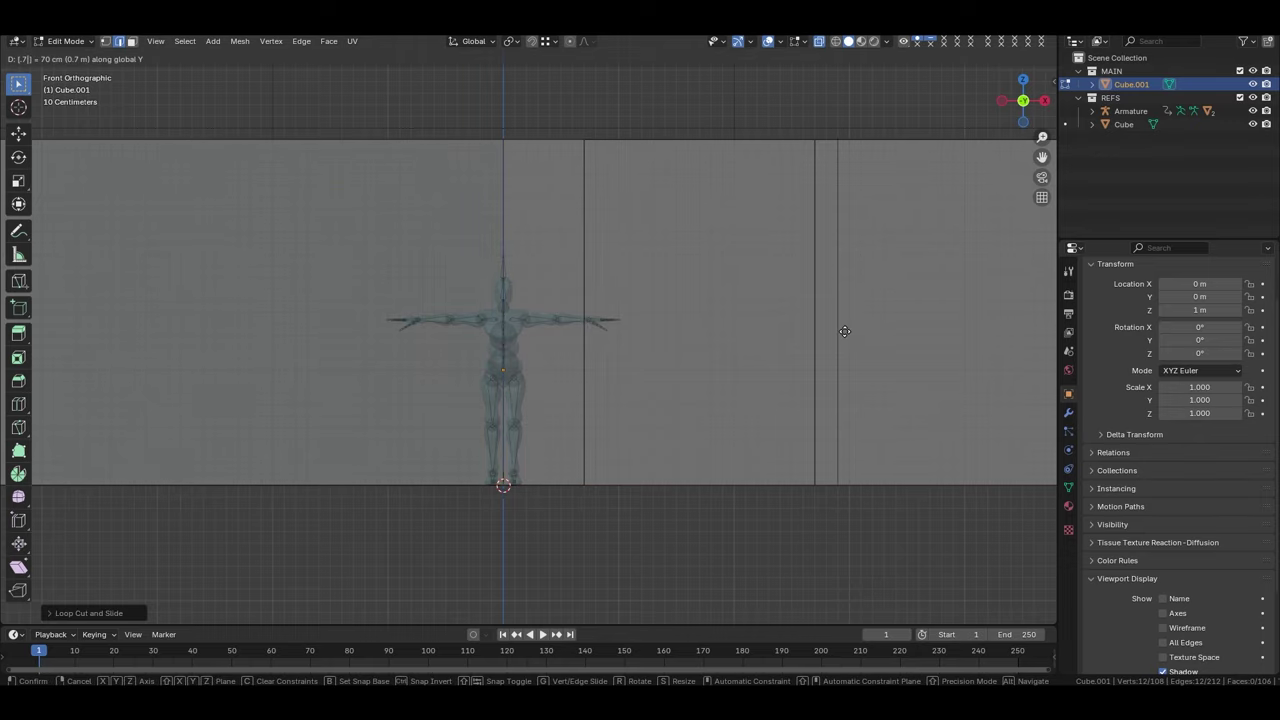
{"action": "type", "text": "-.7"}
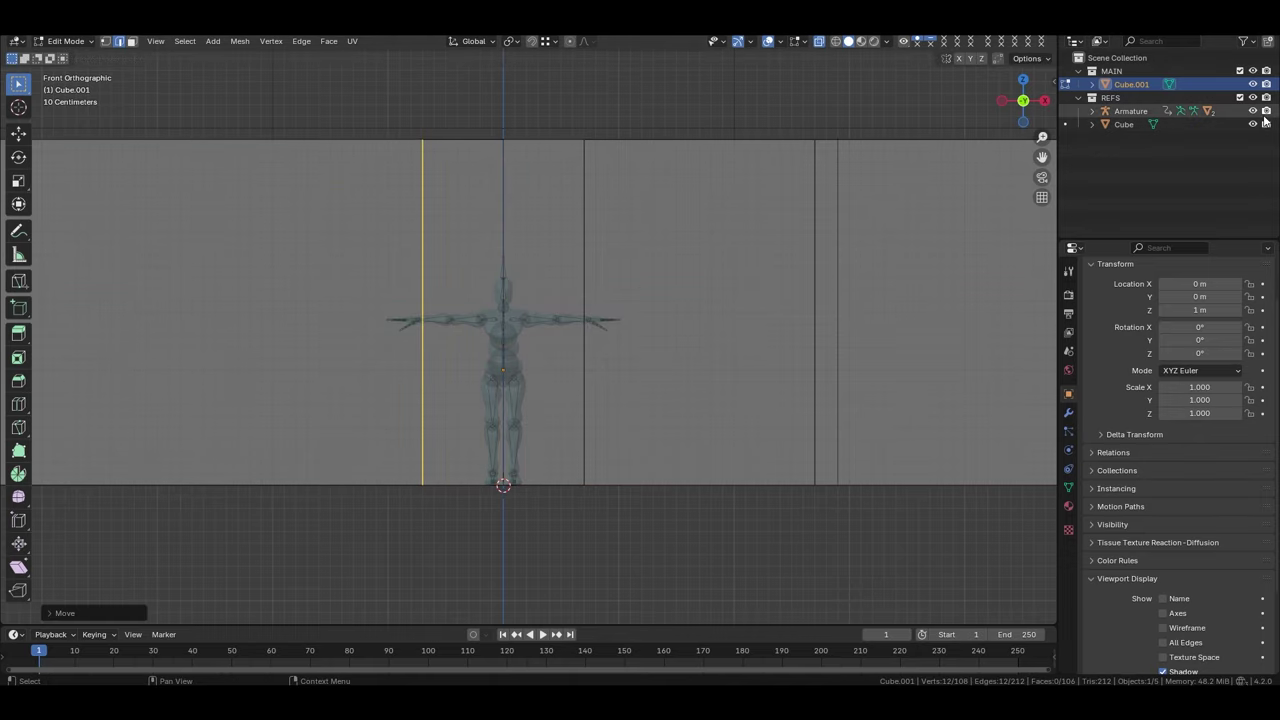
{"action": "left_click", "coordinate": [1265, 120]}
{"action": "middle_click_drag", "start_coordinate": [547, 318], "coordinate": [613, 335]}
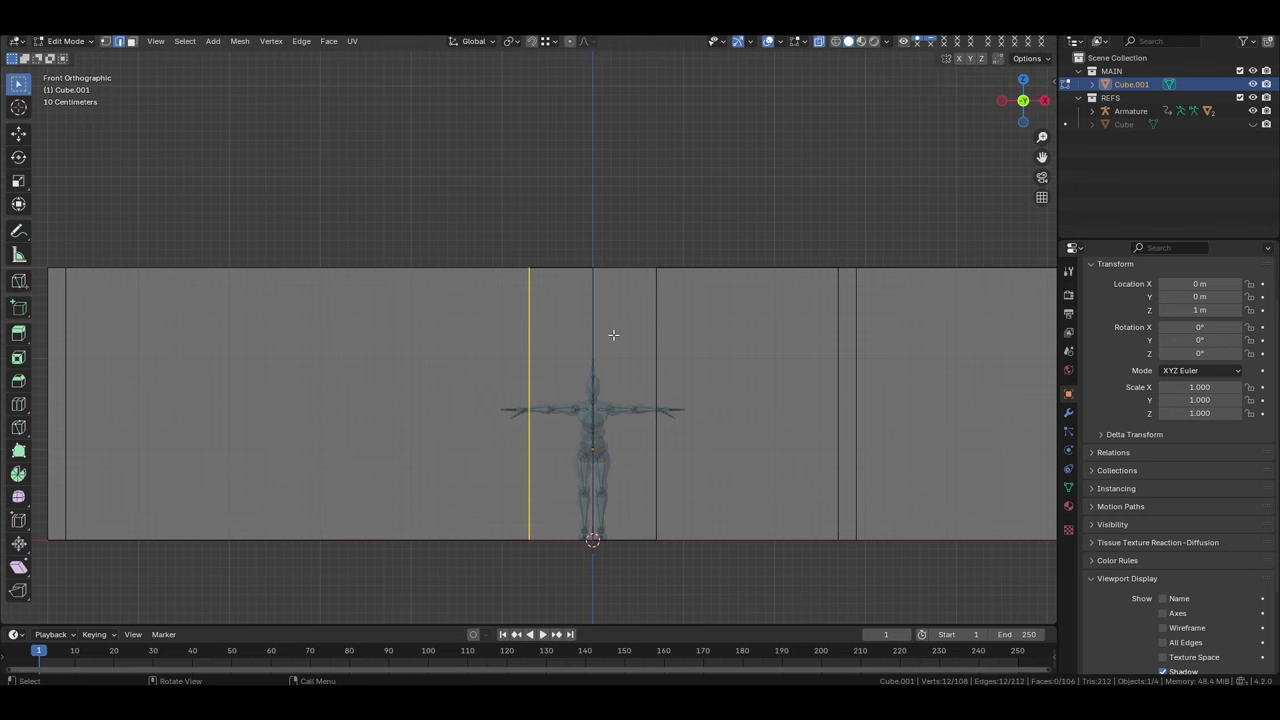
{"action": "left_click", "coordinate": [587, 308]}
Move the edge loop along Z to a new height
{"action": "scroll", "coordinate": [584, 334], "scroll_direction": "up", "scroll_amount": 3}
{"action": "key", "text": "g"}
{"action": "key", "text": "z"}
{"action": "left_click", "coordinate": [573, 92]}
{"action": "left_click", "coordinate": [561, 41]}
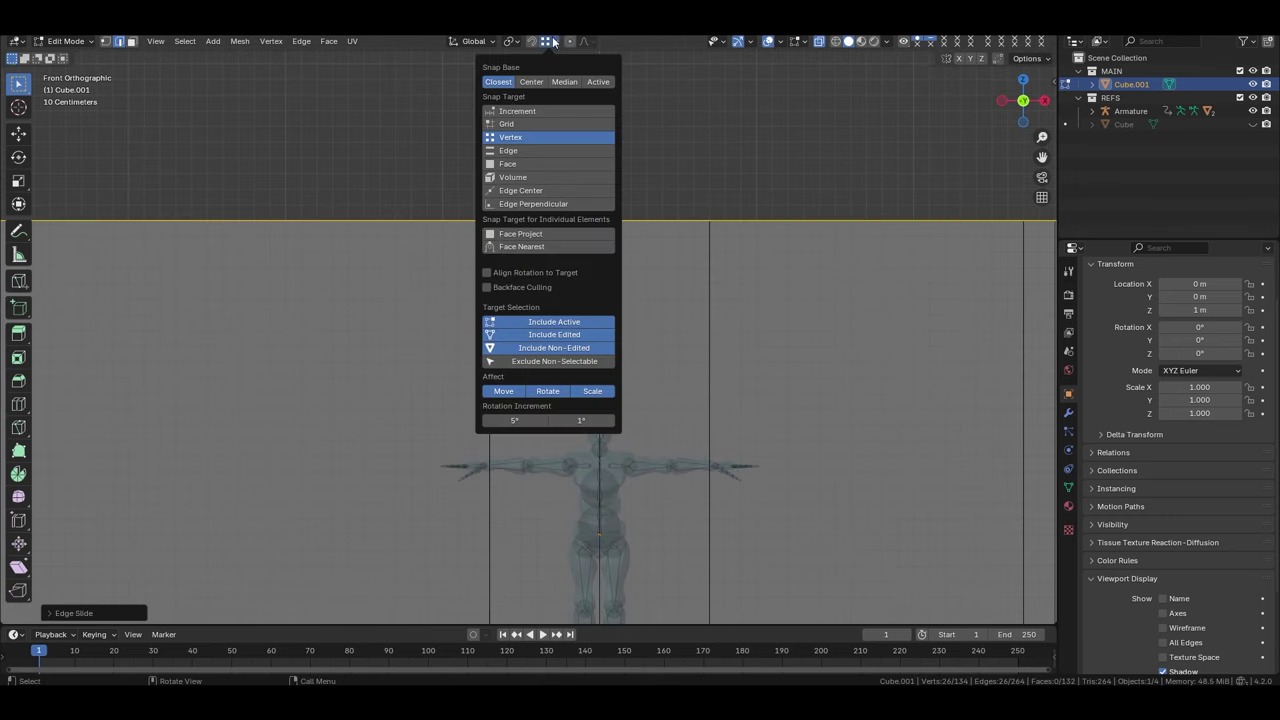
{"action": "key", "text": "g"}
{"action": "key", "text": "z"}
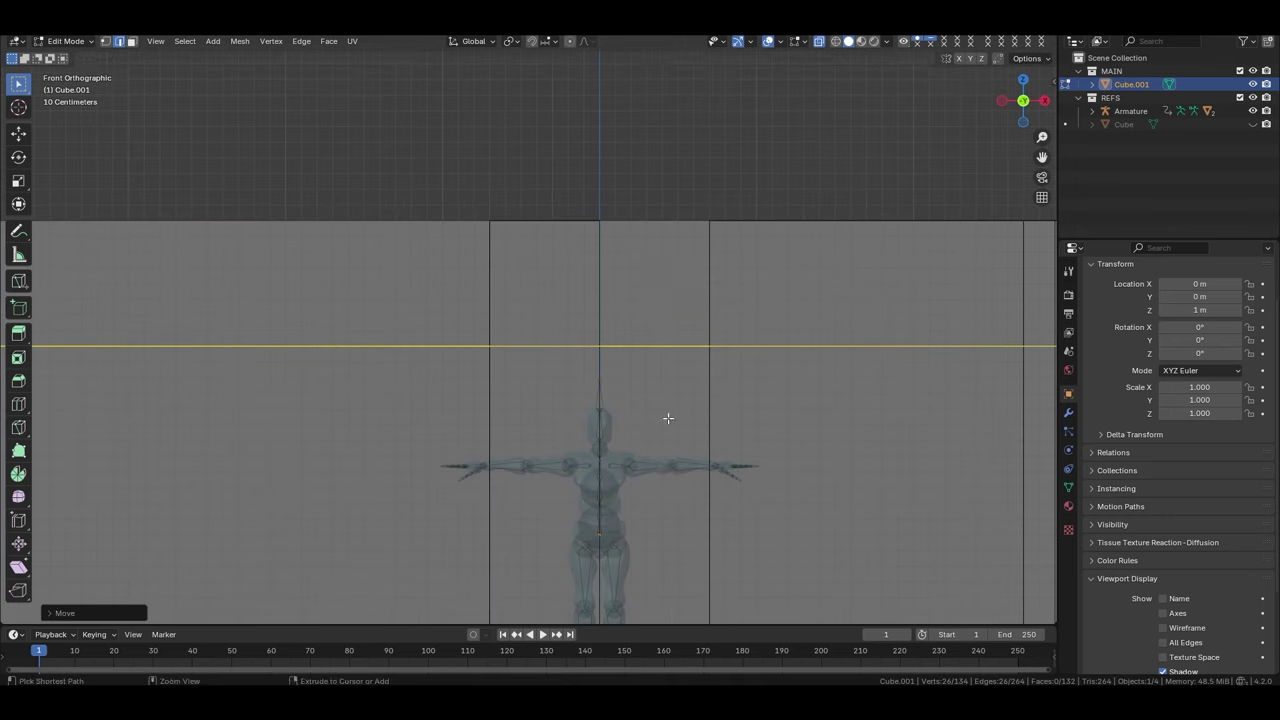
{"action": "key", "text": "ctrl+z"}
{"action": "scroll", "coordinate": [650, 380], "scroll_direction": "down", "scroll_amount": 3}
{"action": "key", "text": "g"}
{"action": "key", "text": "z"}
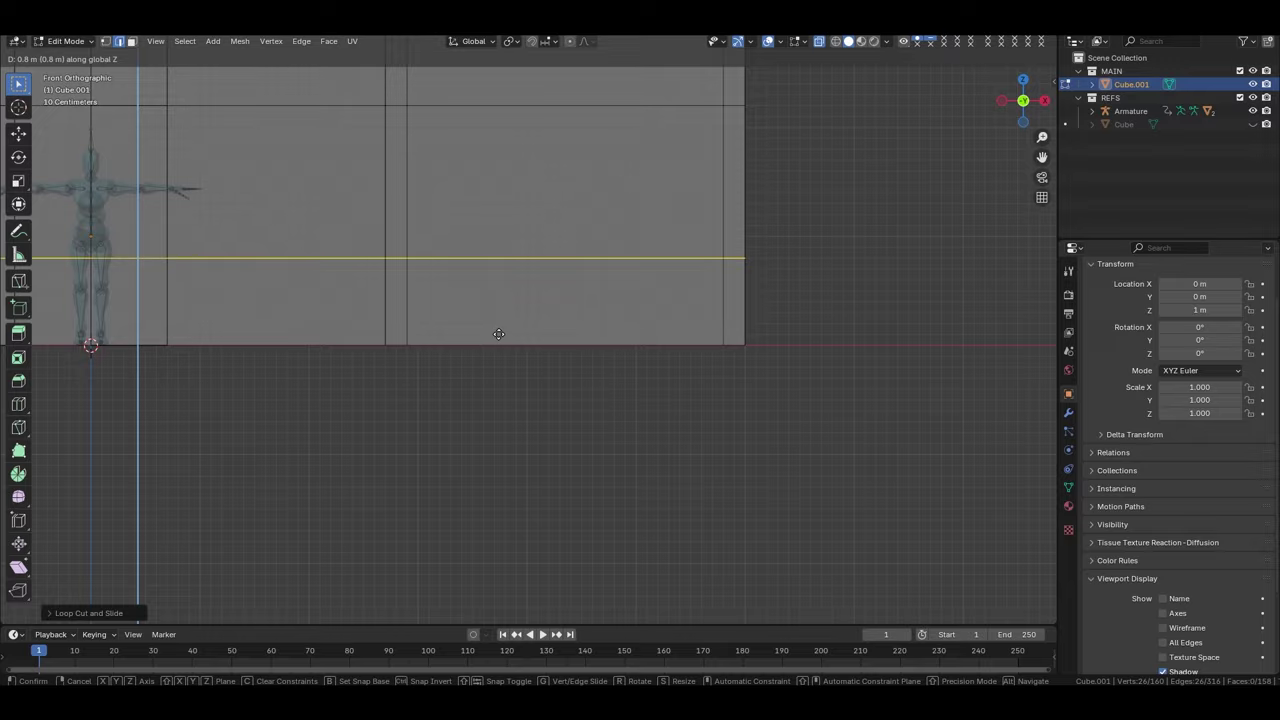
{"action": "left_click", "coordinate": [437, 217]}
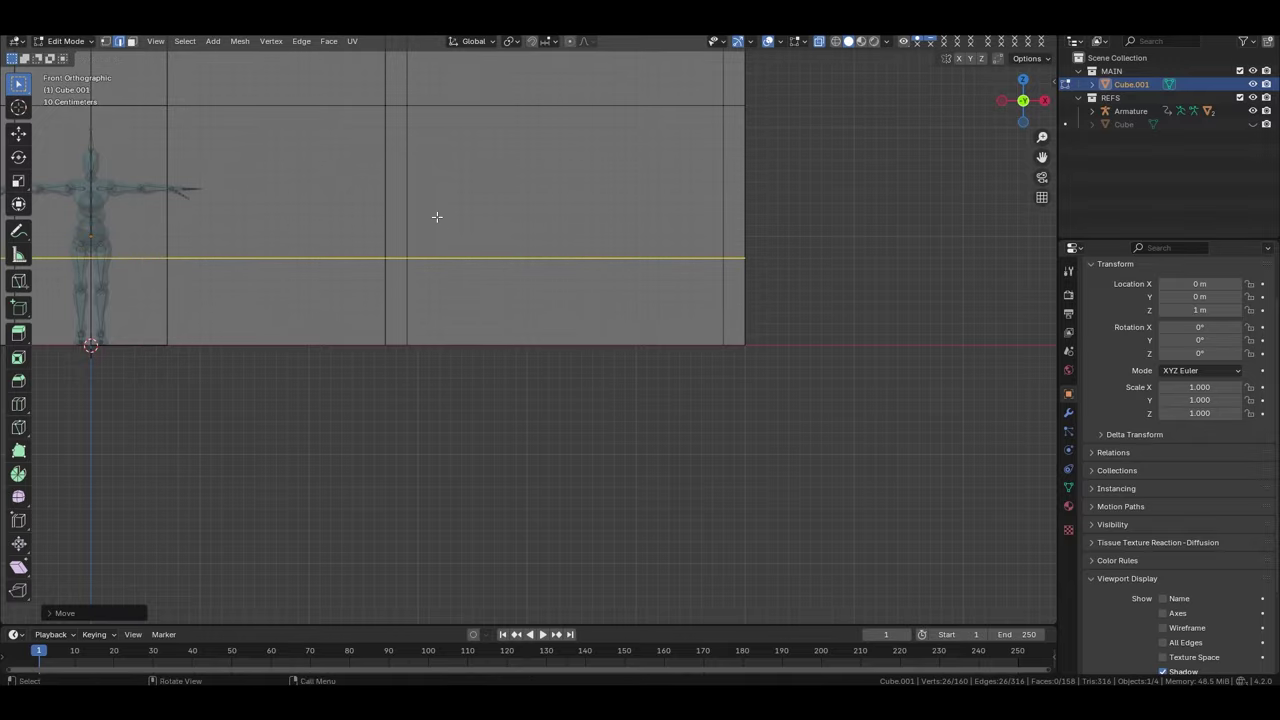
From Top view, add another loop cut across the slab shifted 0.2 m along X
{"action": "key", "text": "Home"}
{"action": "mouse_move", "coordinate": [437, 197]}
{"action": "middle_mouse_down"}
{"action": "mouse_move", "coordinate": [640, 309]}
{"action": "mouse_move", "coordinate": [703, 306]}
{"action": "middle_mouse_up"}
{"action": "key", "text": "KP_7"}
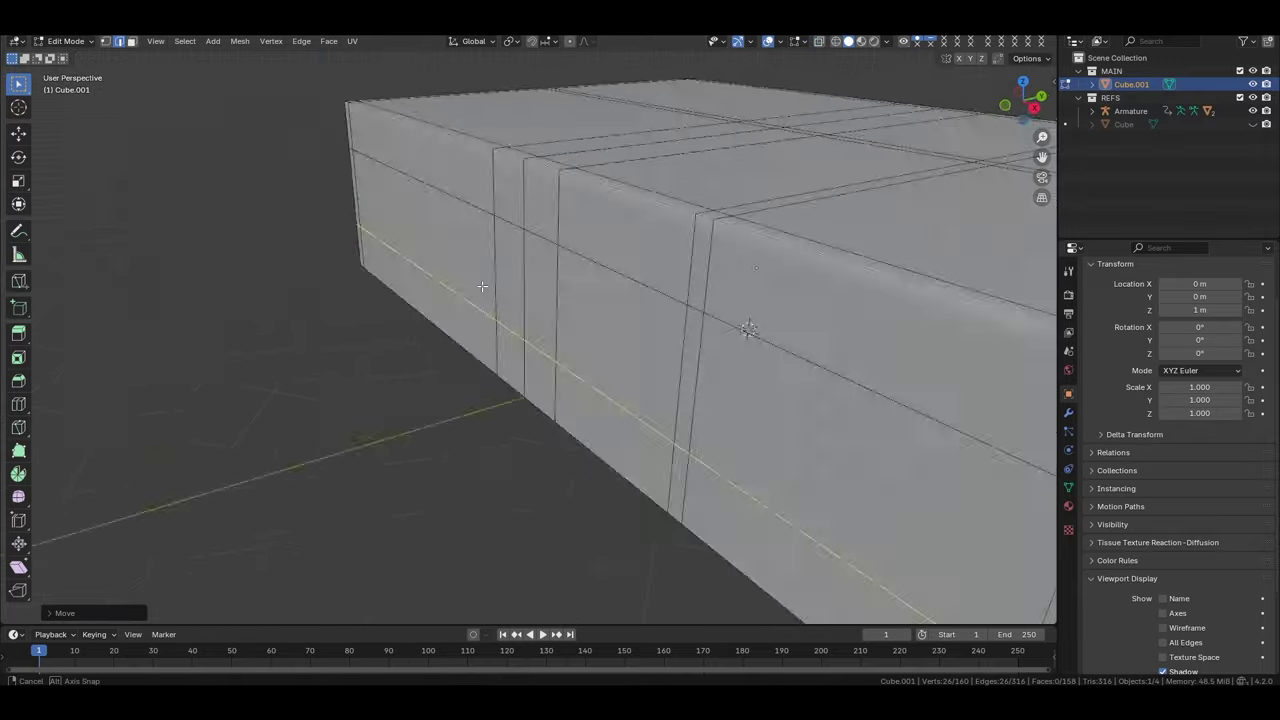
{"action": "middle_click_drag", "start_coordinate": [463, 329], "coordinate": [594, 371], "text": "shift"}
{"action": "key", "text": "ctrl+r"}
{"action": "left_click", "coordinate": [430, 345]}
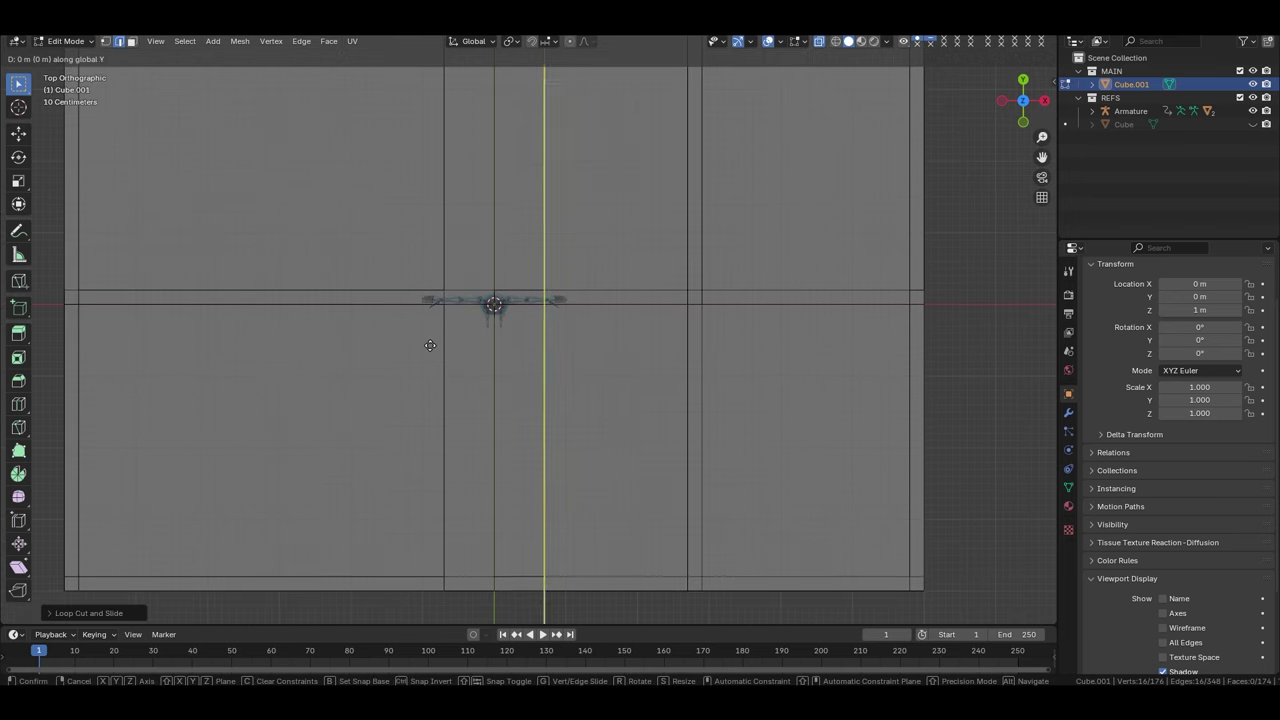
{"action": "key", "text": "Return"}
Nudge a loop by -0.05 and confirm the 0.2 m move, ending in Top view
{"action": "scroll", "coordinate": [489, 445], "scroll_direction": "down", "scroll_amount": 2}
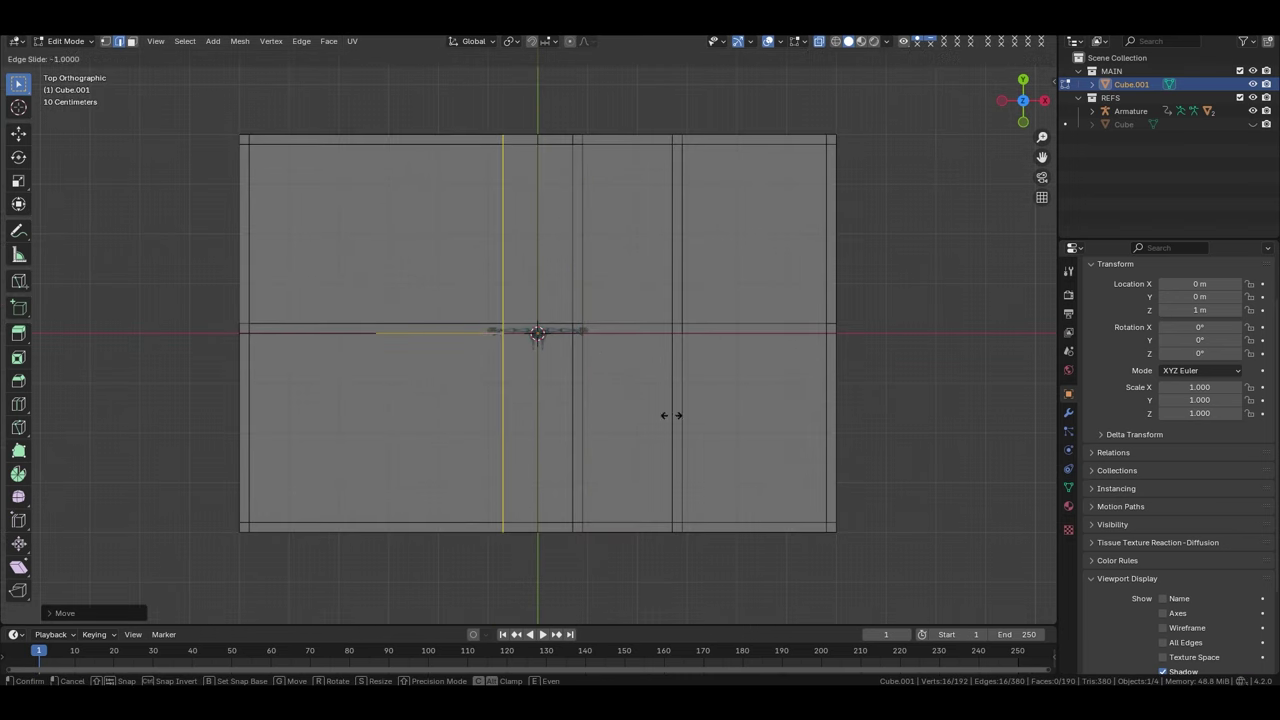
{"action": "type", "text": "-0.05"}
{"action": "key", "text": "Return"}
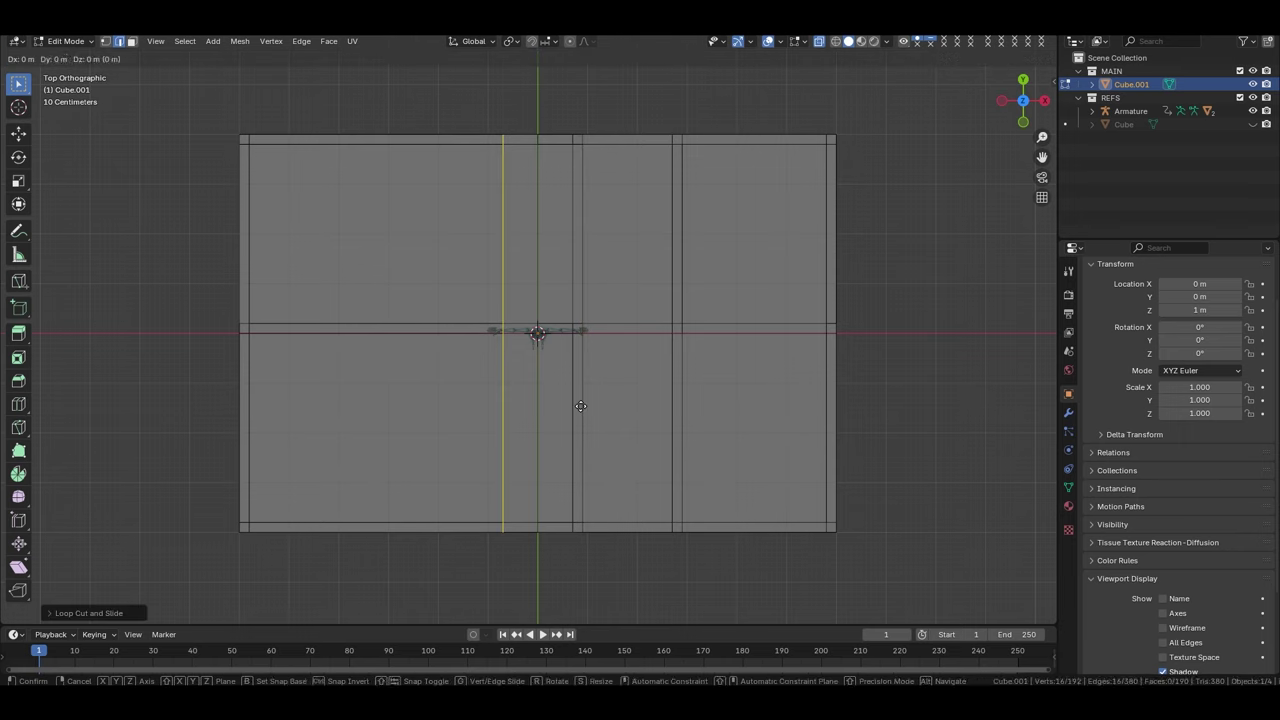
{"action": "key", "text": "Return"}
{"action": "scroll", "coordinate": [560, 318], "scroll_direction": "up", "scroll_amount": 1}
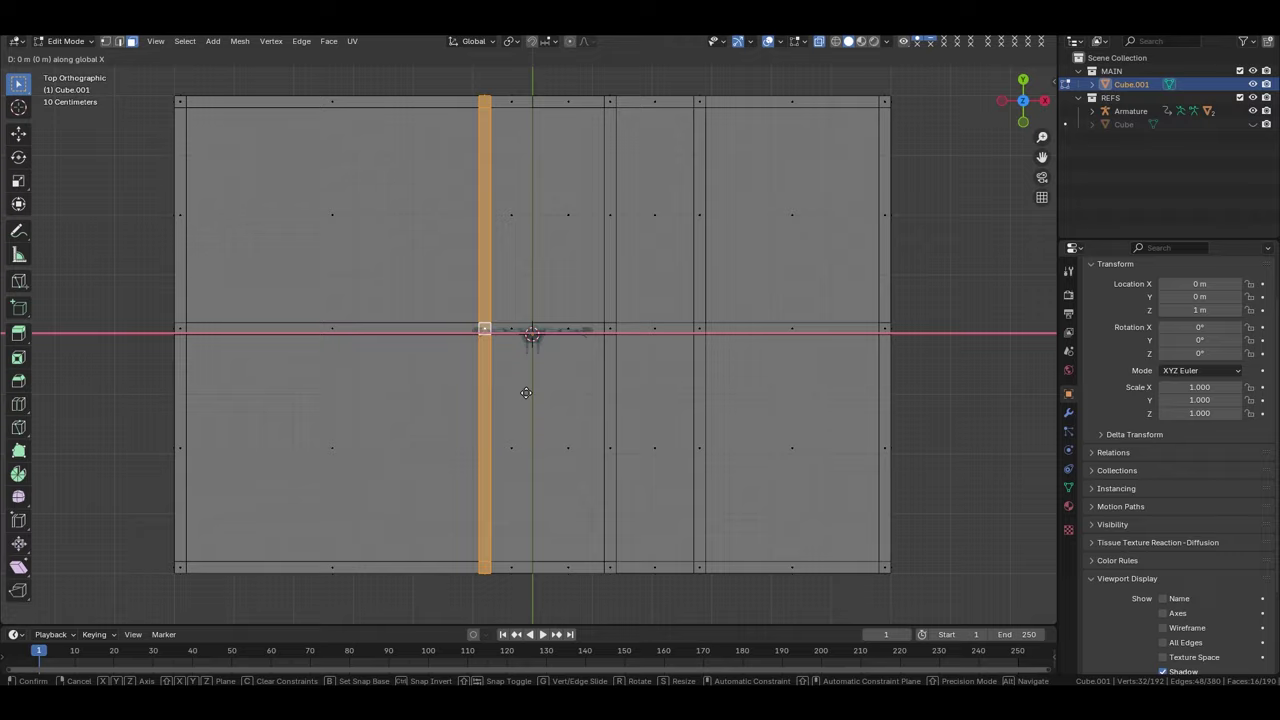
{"action": "middle_click_drag", "start_coordinate": [555, 318], "coordinate": [625, 378]}
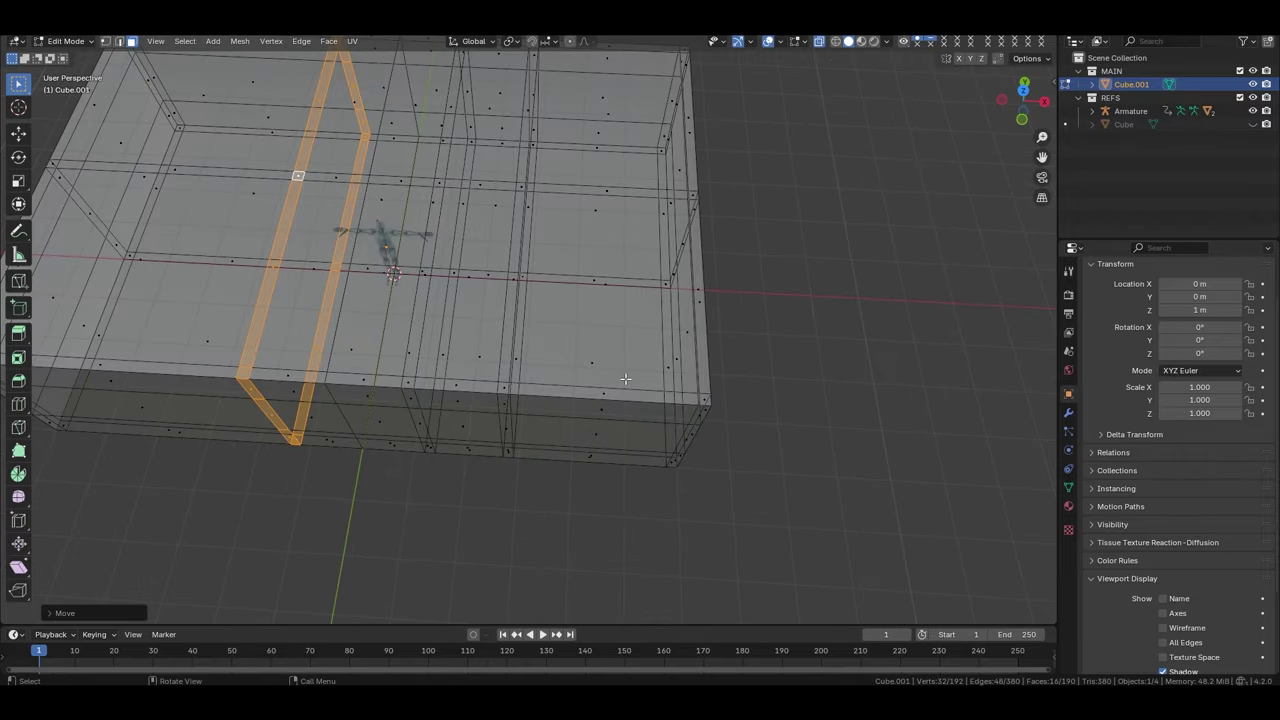
{"action": "key", "text": "KP_7"}
Delete the top faces of three room cells with X > Delete Faces
{"action": "scroll", "coordinate": [663, 400], "scroll_direction": "down", "scroll_amount": 3}
{"action": "left_click", "coordinate": [690, 430]}
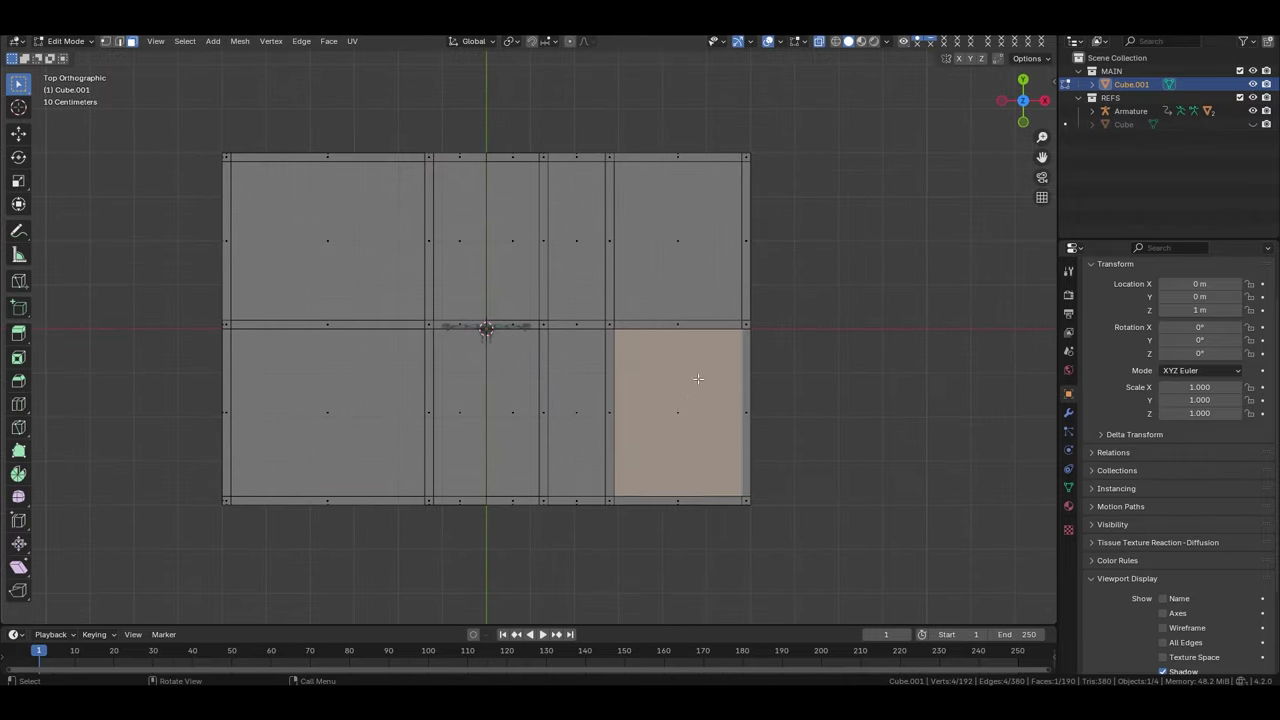
{"action": "scroll", "coordinate": [690, 430], "scroll_direction": "up", "scroll_amount": 2}
{"action": "key", "text": "x"}
{"action": "left_click", "coordinate": [740, 419]}
{"action": "left_click", "coordinate": [428, 243]}
{"action": "key", "text": "x"}
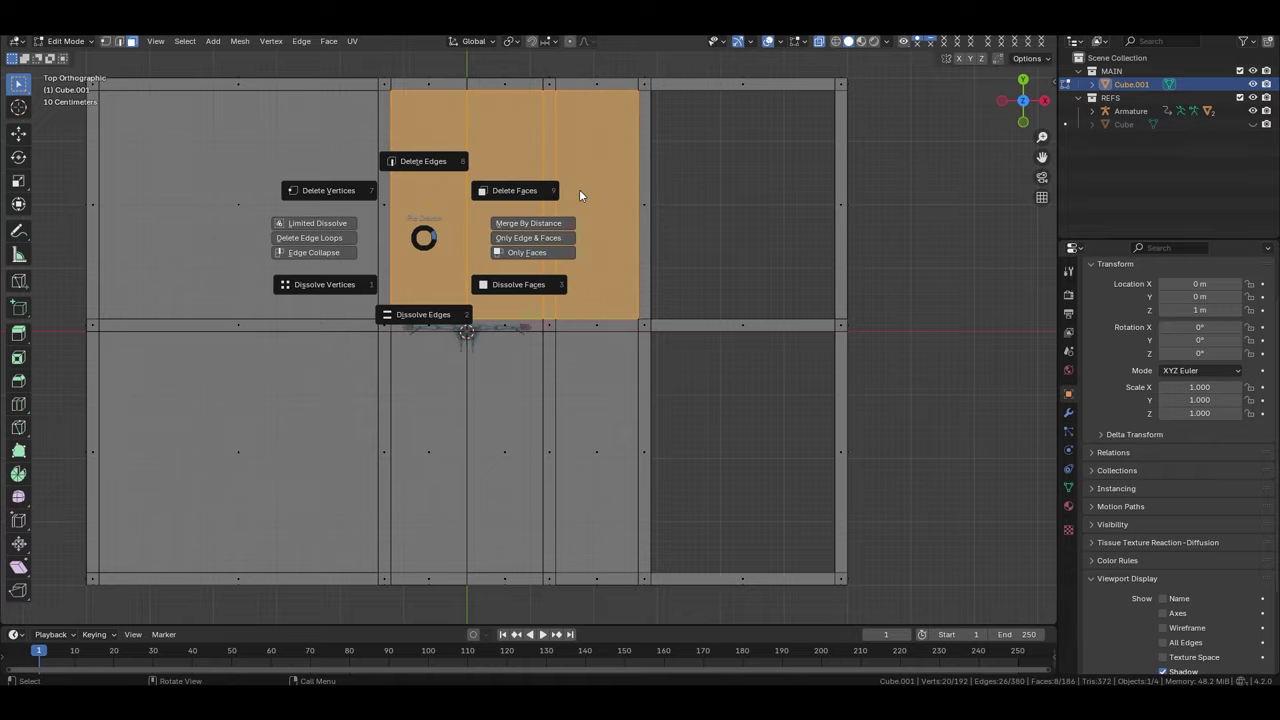
{"action": "left_click", "coordinate": [580, 190]}
{"action": "left_click", "coordinate": [513, 379]}
{"action": "key", "text": "x"}
{"action": "key", "text": "ctrl+Tab"}
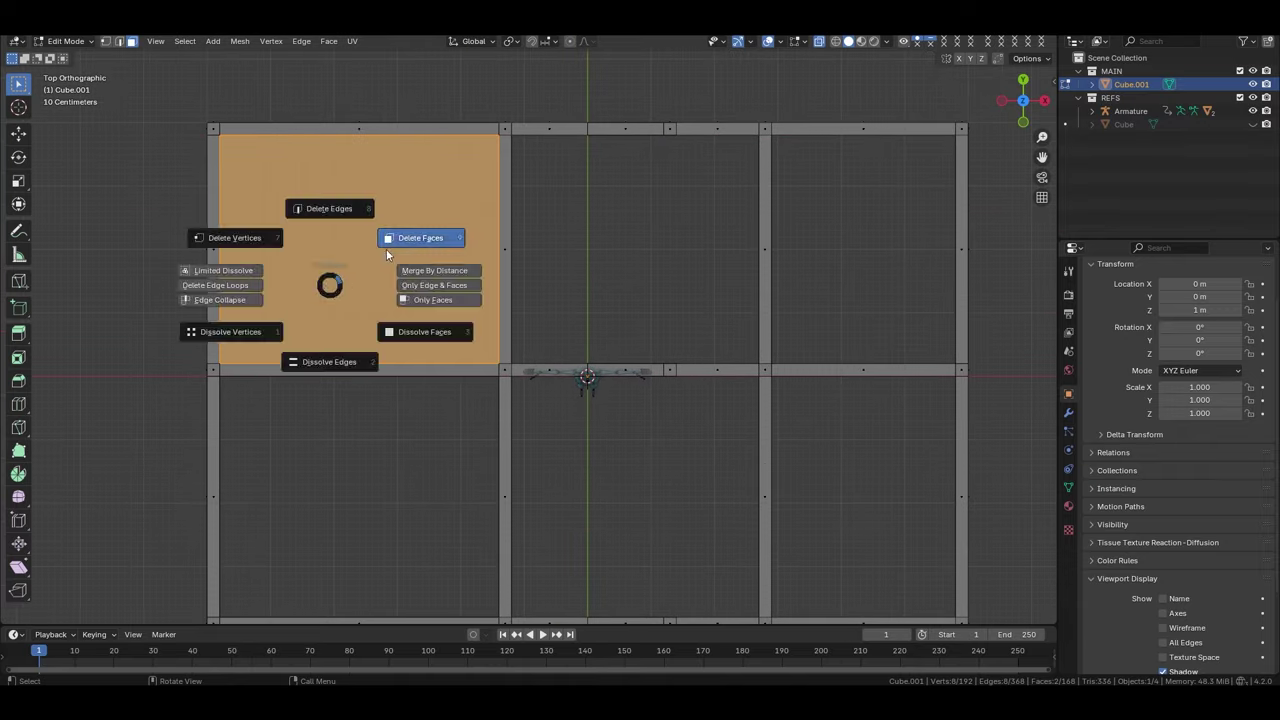
In front orthographic view, add a centred vertical loop cut on the front wall
{"action": "middle_click_drag", "start_coordinate": [386, 249], "coordinate": [510, 400]}
{"action": "scroll", "coordinate": [510, 400], "scroll_direction": "up", "scroll_amount": 4}
{"action": "key", "text": "grave"}
{"action": "left_click", "coordinate": [500, 290]}
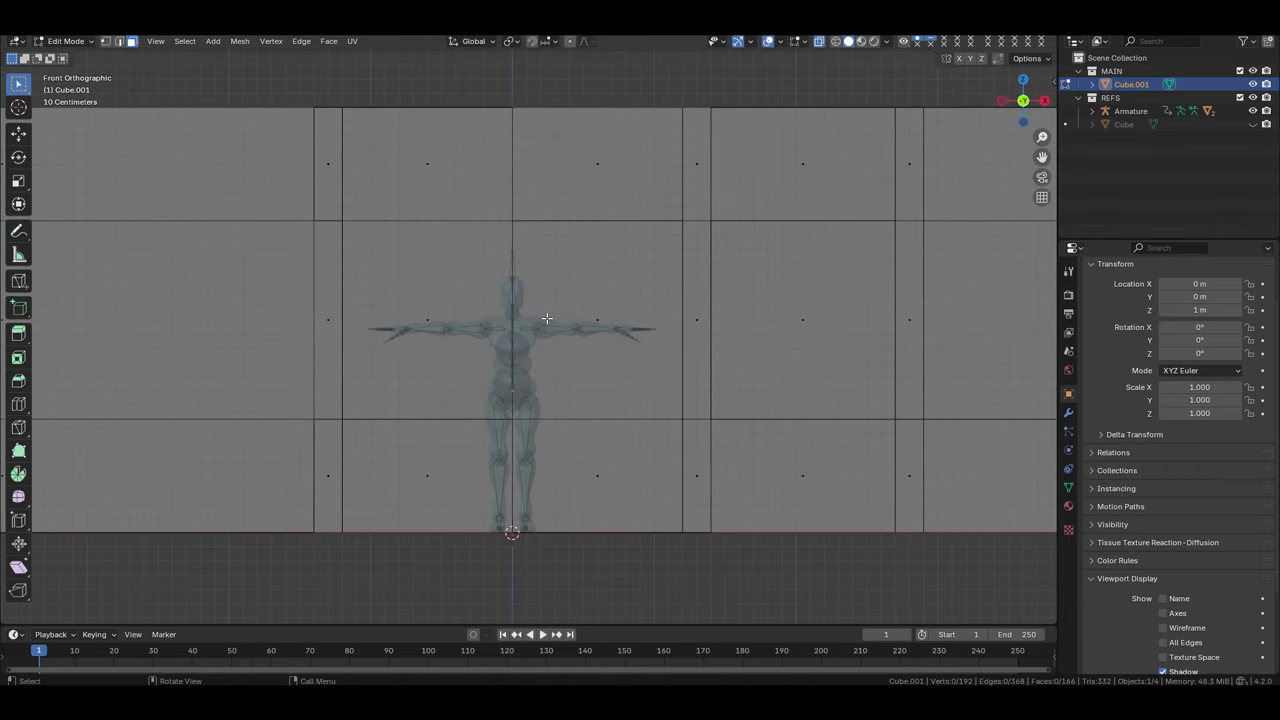
{"action": "mouse_move", "coordinate": [547, 318]}
{"action": "middle_mouse_down"}
{"action": "mouse_move", "coordinate": [543, 409]}
{"action": "mouse_move", "coordinate": [556, 262]}
{"action": "middle_mouse_up"}
{"action": "key", "text": "KP_1"}
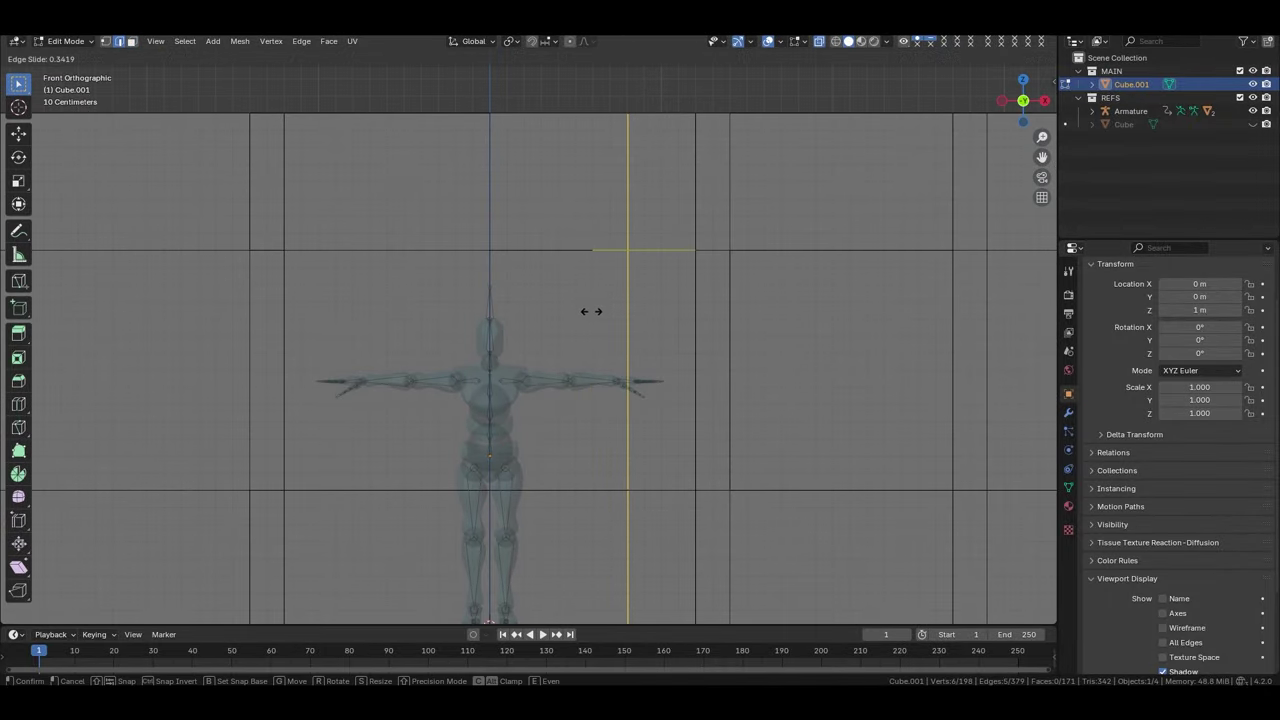
{"action": "right_click", "coordinate": [474, 245]}
{"action": "key", "text": "g"}
{"action": "key", "text": "y"}
{"action": "left_click", "coordinate": [461, 236]}
Move the new vertical cut sideways along the X axis
{"action": "right_click", "coordinate": [461, 236]}
{"action": "key", "text": "g"}
{"action": "key", "text": "x"}
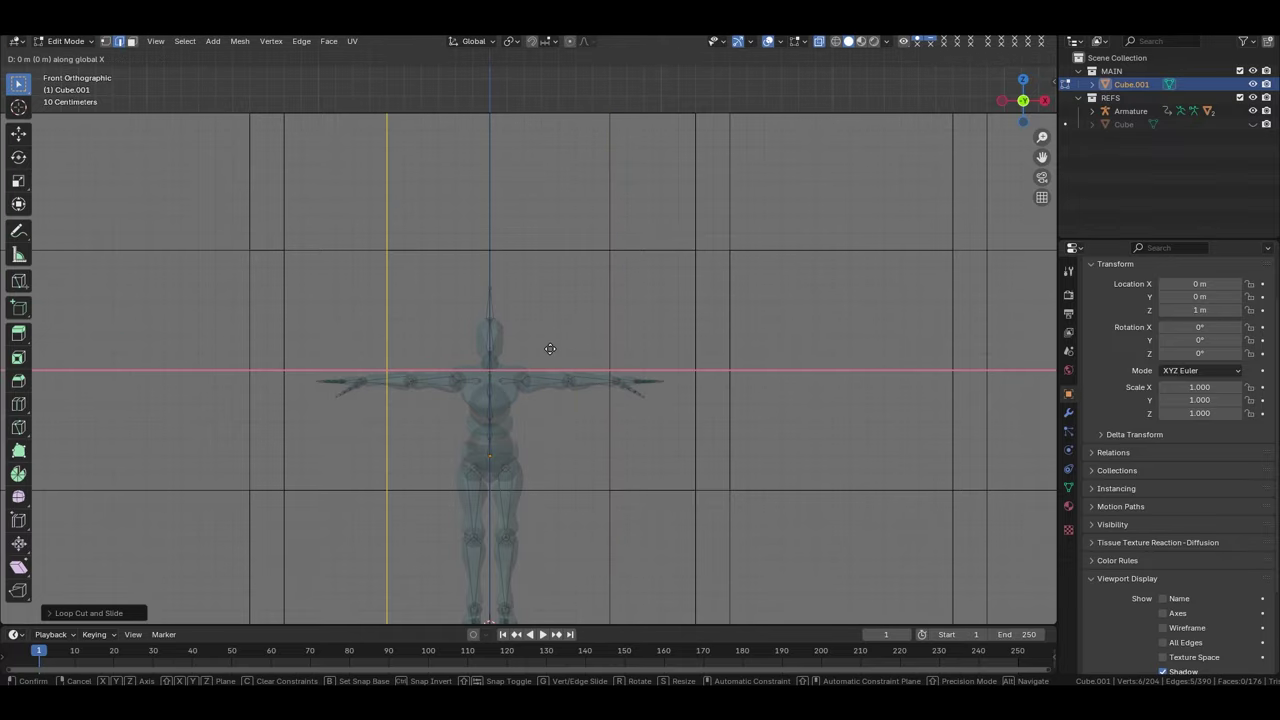
{"action": "left_click", "coordinate": [530, 351]}
{"action": "scroll", "coordinate": [530, 351], "scroll_direction": "down", "scroll_amount": 5}
Bridge the right-hand cell's edge loops into wall faces; undo the middle cell's unwanted bridge
{"action": "middle_click_drag", "start_coordinate": [530, 351], "coordinate": [449, 477]}
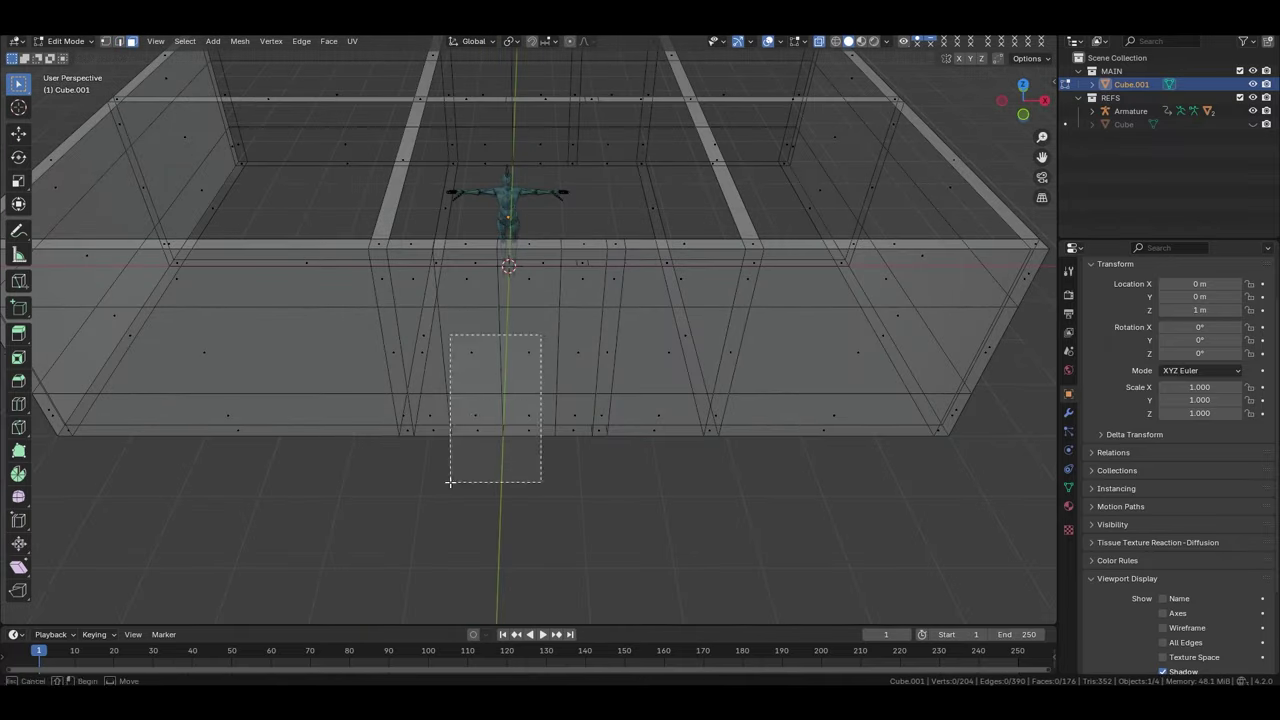
{"action": "mouse_move", "coordinate": [552, 429]}
{"action": "middle_mouse_down"}
{"action": "mouse_move", "coordinate": [430, 417]}
{"action": "mouse_move", "coordinate": [590, 249]}
{"action": "mouse_move", "coordinate": [625, 413]}
{"action": "middle_mouse_up"}
{"action": "scroll", "coordinate": [625, 413], "scroll_direction": "up", "scroll_amount": 3}
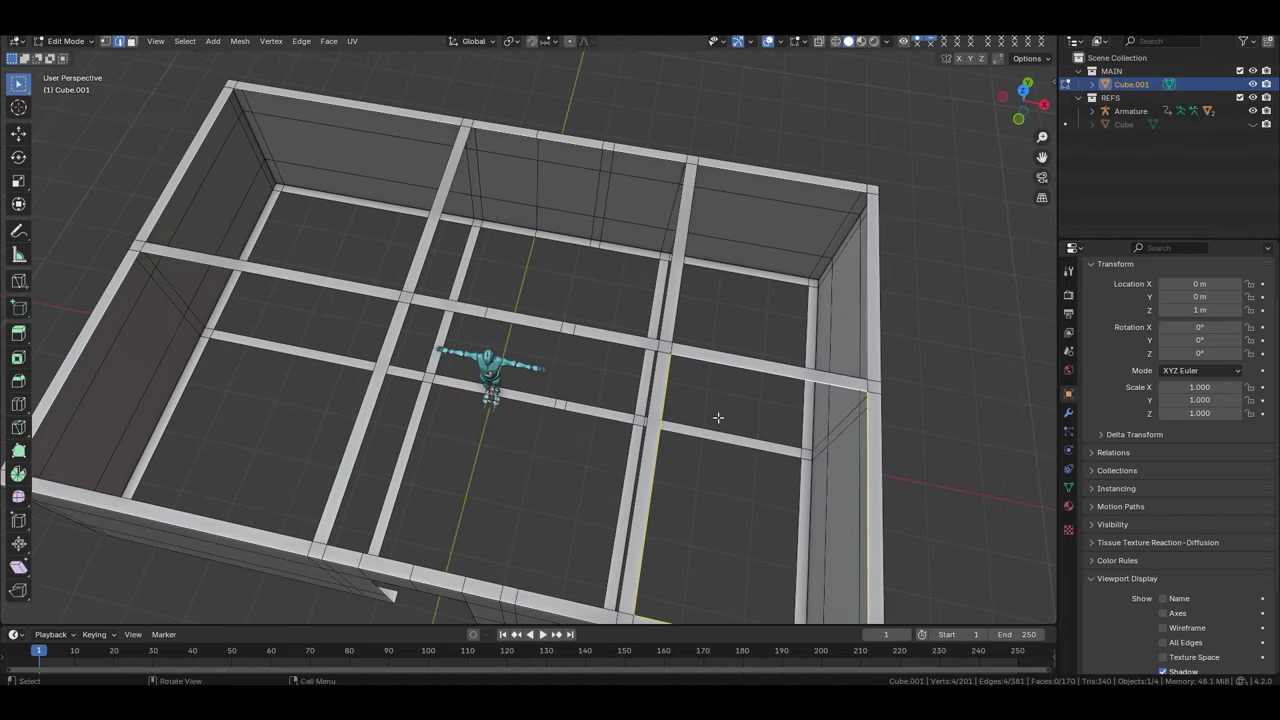
{"action": "left_click", "coordinate": [726, 447], "text": "alt+shift"}
{"action": "key", "text": "f"}
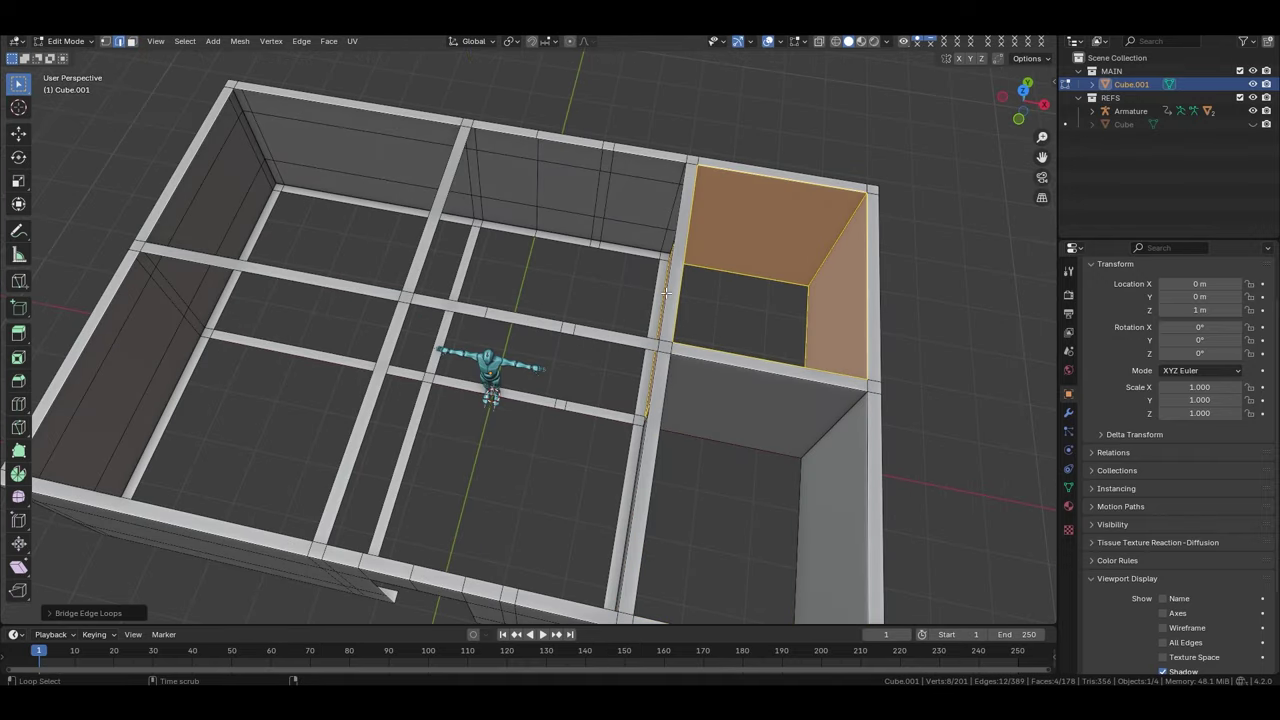
{"action": "left_click", "coordinate": [651, 432], "text": "alt"}
{"action": "key", "text": "ctrl+e"}
{"action": "key", "text": "ctrl+z"}
Bridge the lower cell's edge loops into partition walls, keeping the bridged faces after undo/redo checks
{"action": "left_click", "coordinate": [496, 502], "text": "alt+shift"}
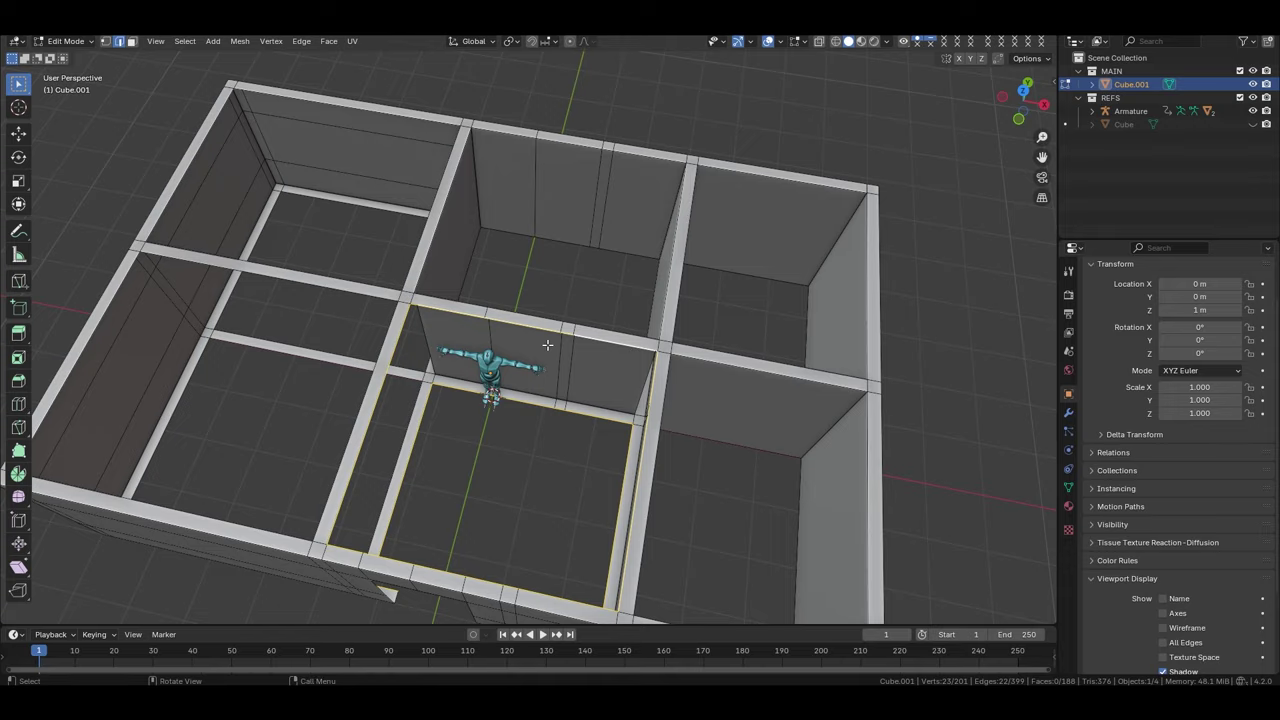
{"action": "key", "text": "ctrl+e"}
{"action": "key", "text": "ctrl+z"}
{"action": "middle_click_drag", "start_coordinate": [496, 502], "coordinate": [557, 514]}
{"action": "scroll", "coordinate": [466, 428], "scroll_direction": "up", "scroll_amount": 3}
{"action": "mouse_move", "coordinate": [466, 428]}
{"action": "middle_mouse_down"}
{"action": "mouse_move", "coordinate": [466, 392]}
{"action": "mouse_move", "coordinate": [509, 400]}
{"action": "middle_mouse_up"}
{"action": "key", "text": "ctrl+shift+z"}
{"action": "key", "text": "ctrl+z"}
{"action": "scroll", "coordinate": [709, 503], "scroll_direction": "down", "scroll_amount": 4}
{"action": "key", "text": "ctrl+shift+z"}
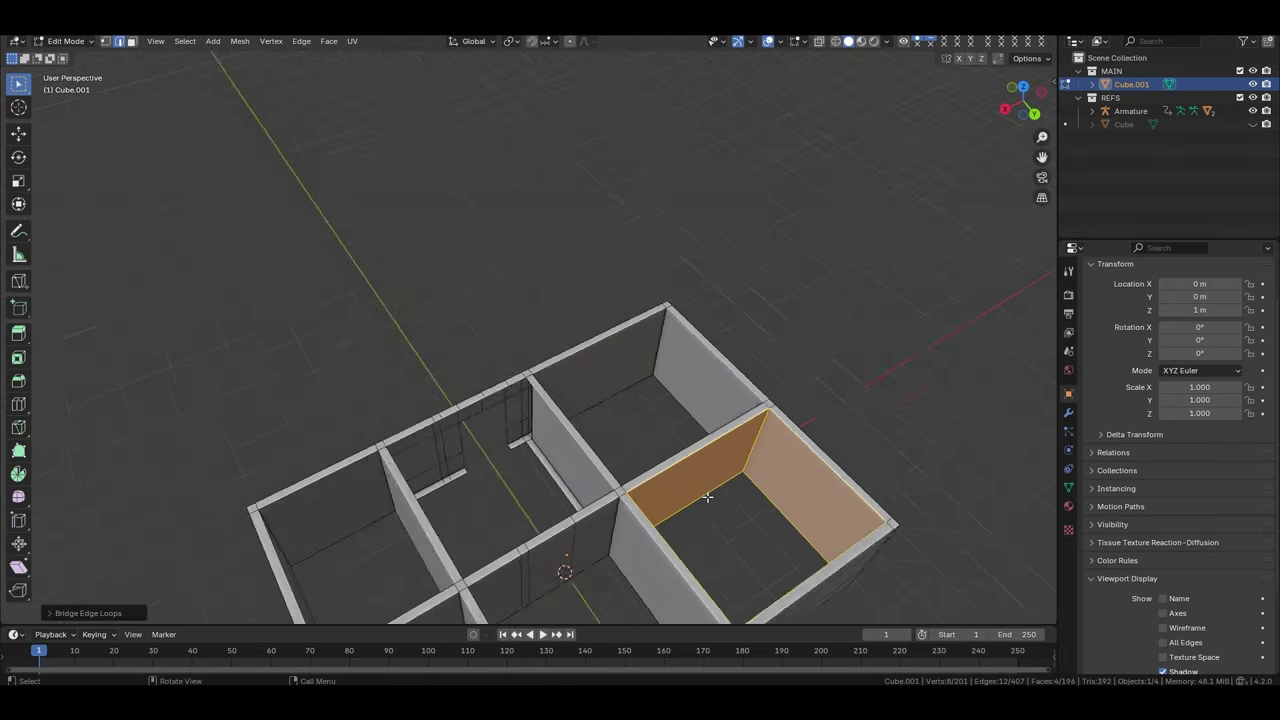
{"action": "mouse_move", "coordinate": [709, 503]}
{"action": "middle_mouse_down"}
{"action": "mouse_move", "coordinate": [560, 420]}
{"action": "mouse_move", "coordinate": [674, 372]}
{"action": "middle_mouse_up"}
{"action": "scroll", "coordinate": [560, 420], "scroll_direction": "up", "scroll_amount": 3}
{"action": "scroll", "coordinate": [534, 414], "scroll_direction": "down", "scroll_amount": 2}
{"action": "scroll", "coordinate": [630, 403], "scroll_direction": "up", "scroll_amount": 2}
{"action": "scroll", "coordinate": [674, 372], "scroll_direction": "up", "scroll_amount": 2}
Select the rim loop around a room and frame the view on it
{"action": "left_click", "coordinate": [719, 322], "text": "alt"}
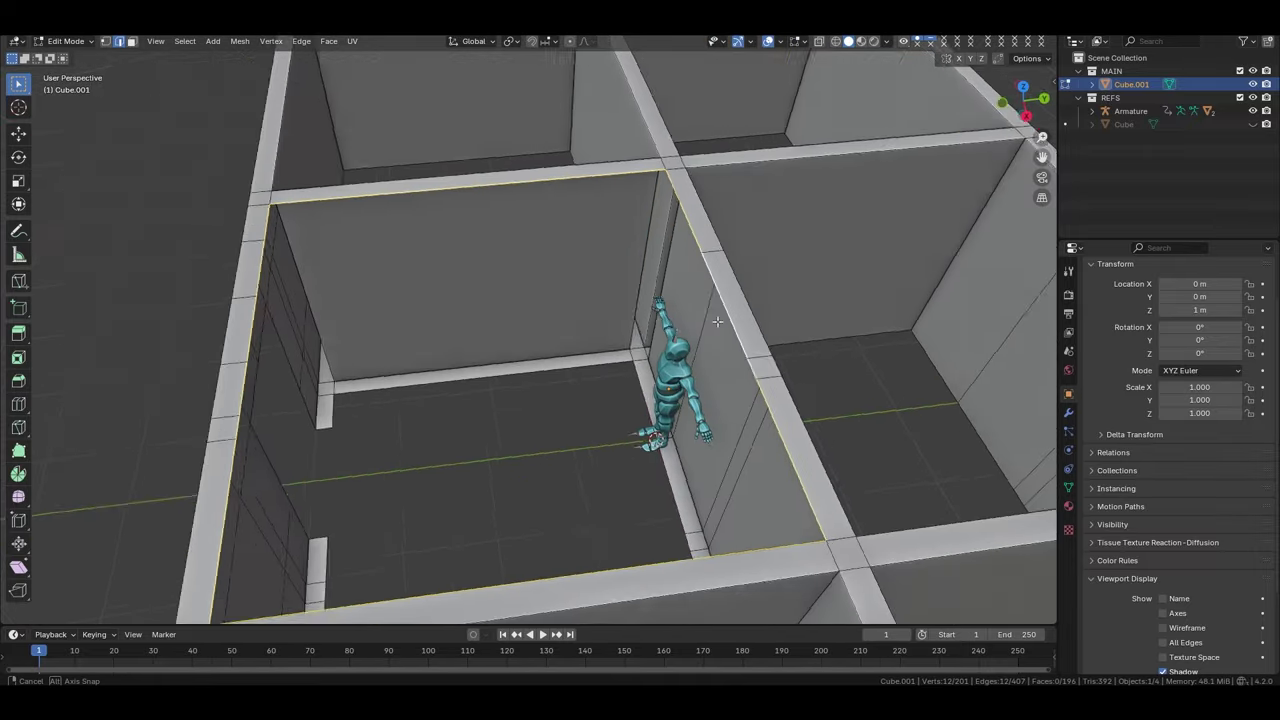
{"action": "key", "text": "KP_Decimal"}
{"action": "middle_click_drag", "start_coordinate": [568, 435], "coordinate": [541, 376]}
Fill the room's rim loop with faces and select the doorway's top edge
{"action": "key", "text": "f"}
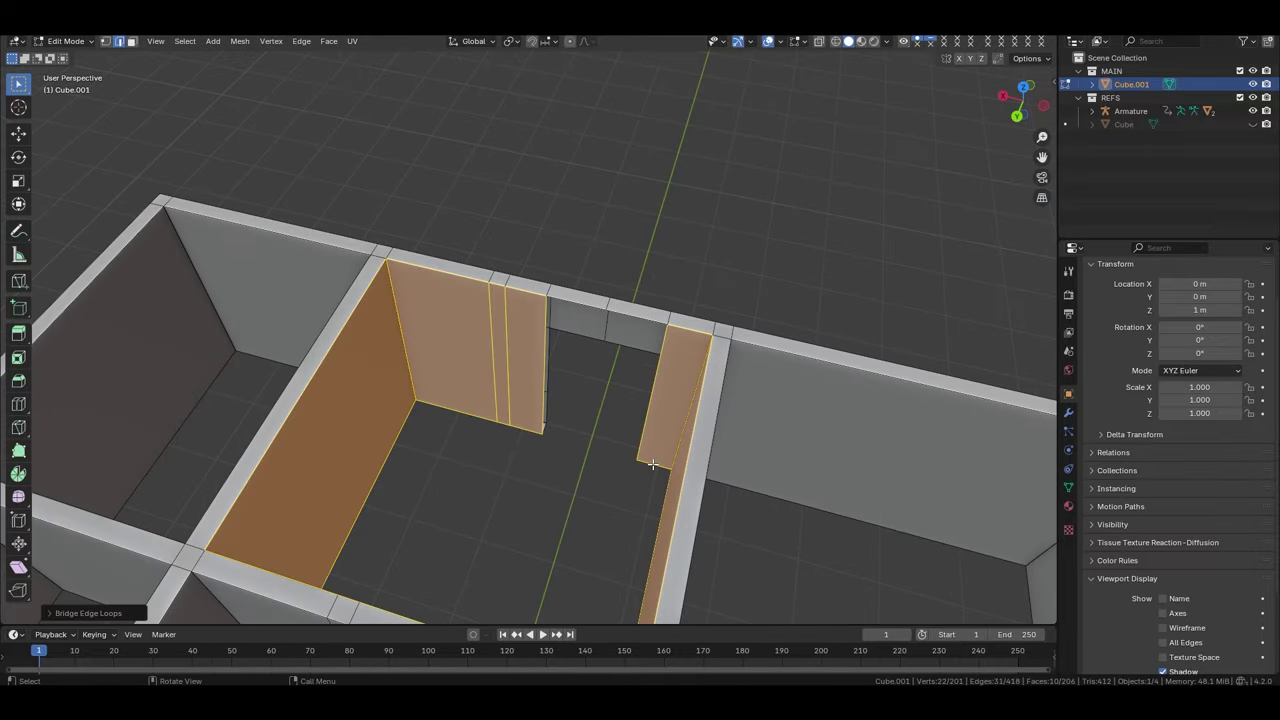
{"action": "middle_click_drag", "start_coordinate": [650, 468], "coordinate": [498, 295]}
{"action": "left_click", "coordinate": [498, 295]}
{"action": "middle_click_drag", "start_coordinate": [609, 389], "coordinate": [658, 436]}
{"action": "key", "text": "e"}
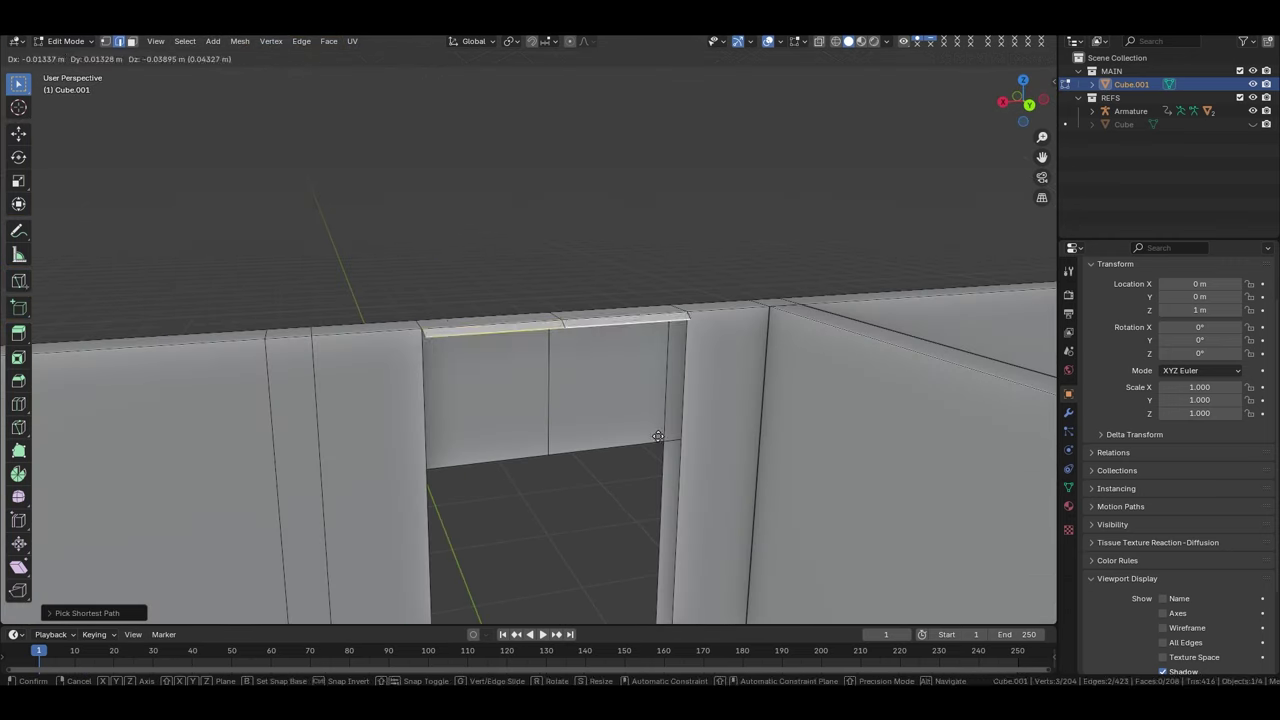
{"action": "key", "text": "ctrl+z"}
Enable vertex snapping and extrude the doorway top edge down to fill the wall above
{"action": "left_click", "coordinate": [547, 41]}
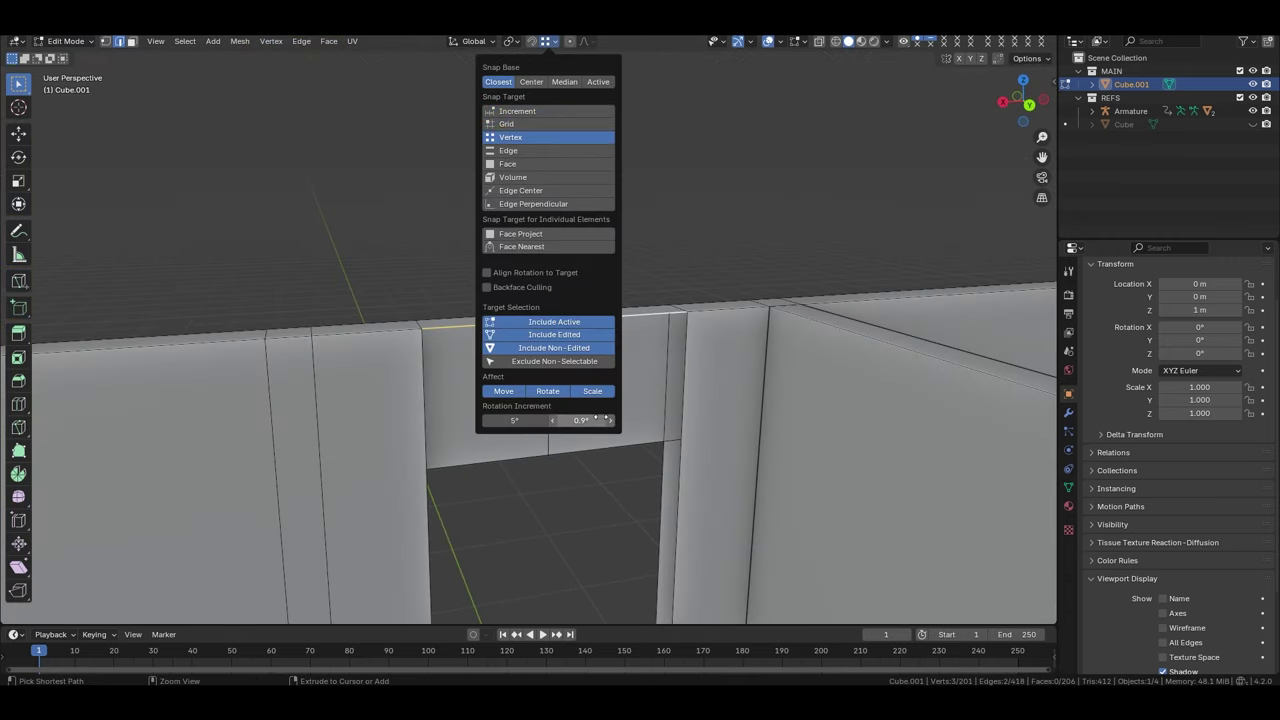
{"action": "key", "text": "e"}
{"action": "left_click", "coordinate": [449, 466]}
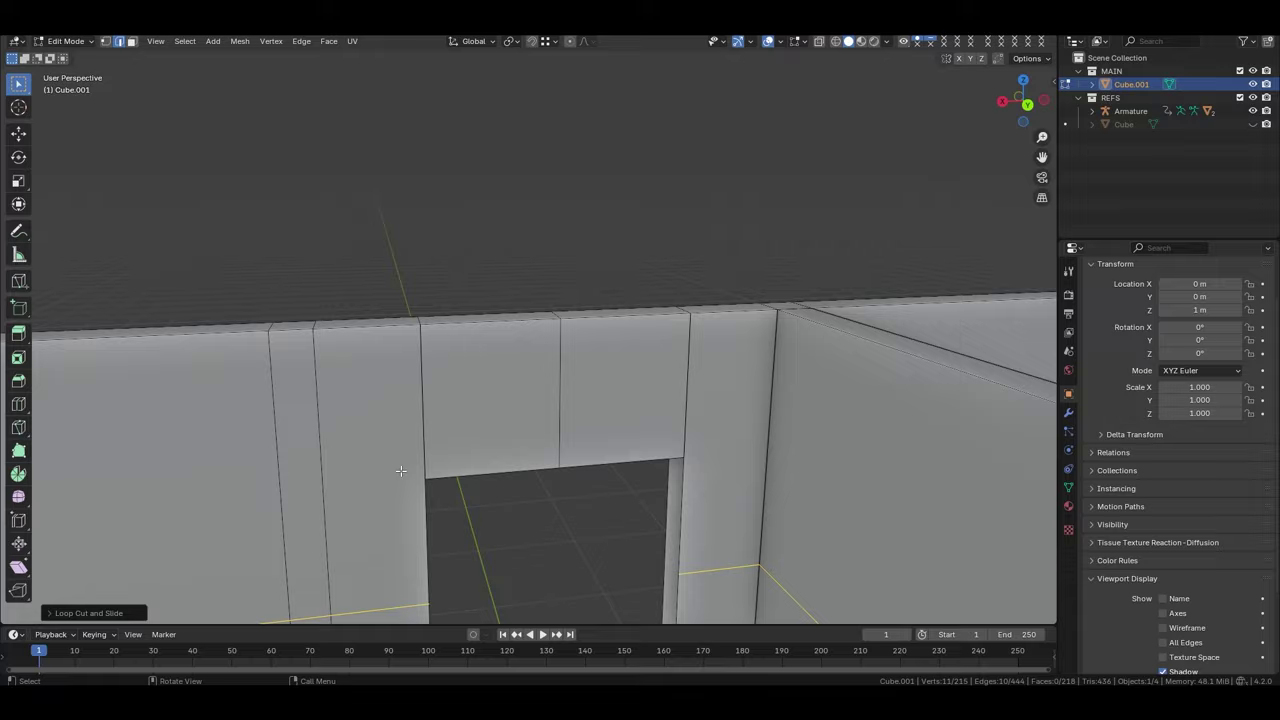
{"action": "scroll", "coordinate": [438, 320], "scroll_direction": "up", "scroll_amount": 4}
Add a horizontal loop cut around the walls and raise it 0.7 m
{"action": "key", "text": "ctrl+r"}
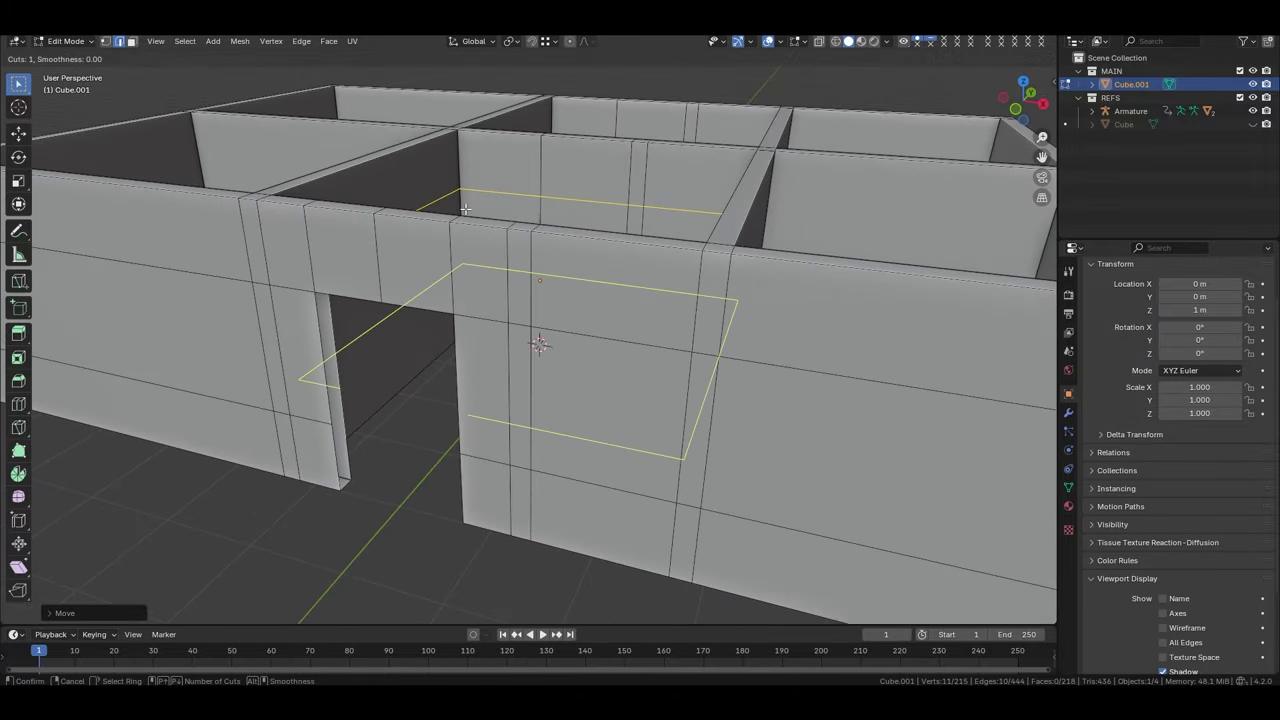
{"action": "left_click", "coordinate": [465, 208]}
{"action": "key", "text": "g"}
{"action": "key", "text": "z"}
{"action": "middle_click_drag", "start_coordinate": [465, 208], "coordinate": [205, 369]}
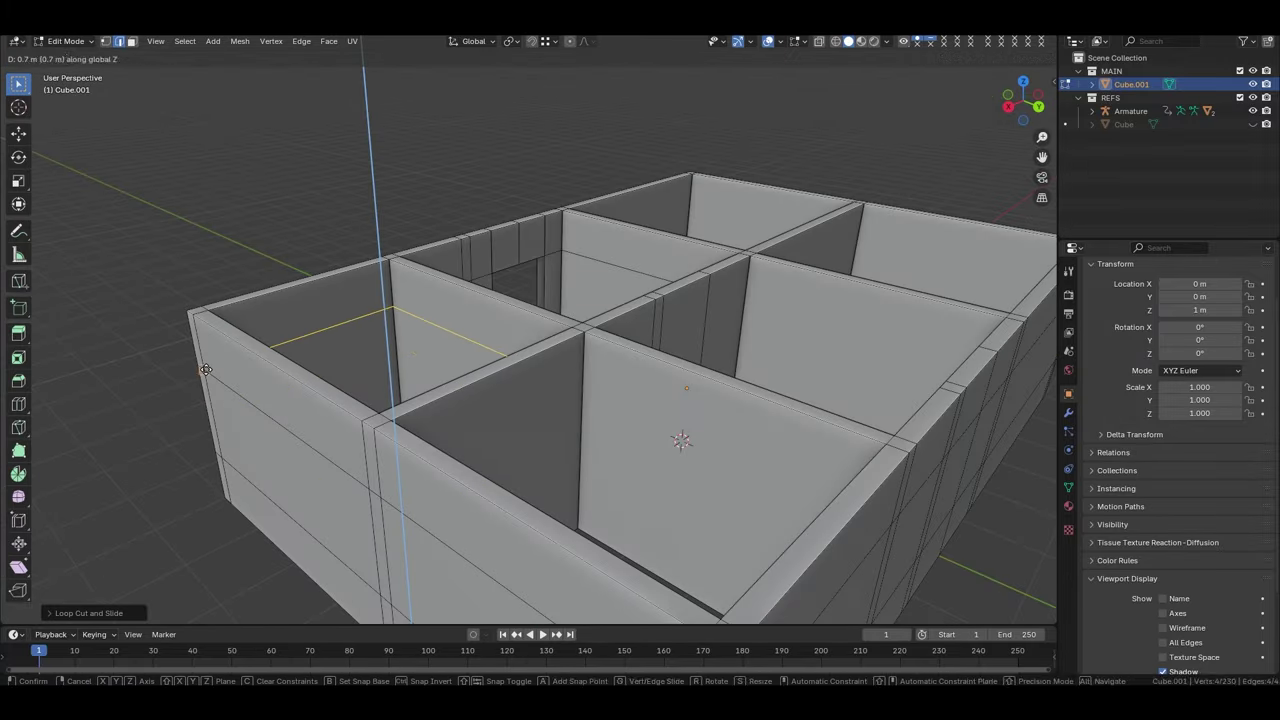
{"action": "left_click", "coordinate": [196, 479]}
{"action": "middle_click_drag", "start_coordinate": [196, 479], "coordinate": [329, 443]}
Move a second horizontal loop lower on the walls
{"action": "key", "text": "g"}
{"action": "key", "text": "z"}
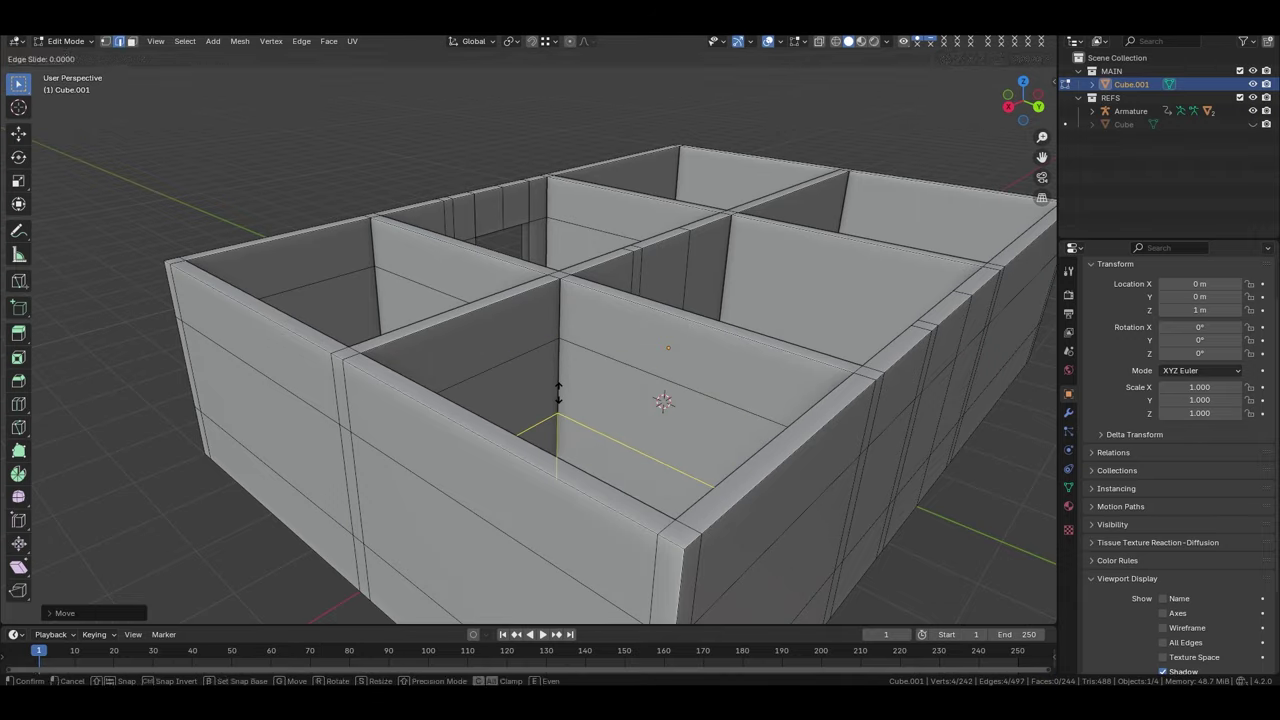
{"action": "middle_click_drag", "start_coordinate": [557, 414], "coordinate": [631, 614]}
{"action": "left_click", "coordinate": [631, 614]}
{"action": "mouse_move", "coordinate": [768, 451]}
{"action": "middle_mouse_down"}
{"action": "mouse_move", "coordinate": [793, 338]}
{"action": "mouse_move", "coordinate": [514, 380]}
{"action": "mouse_move", "coordinate": [646, 298]}
{"action": "middle_mouse_up"}
{"action": "key", "text": "g"}
{"action": "key", "text": "g"}
{"action": "left_click", "coordinate": [785, 476]}
{"action": "middle_click_drag", "start_coordinate": [785, 476], "coordinate": [584, 480]}
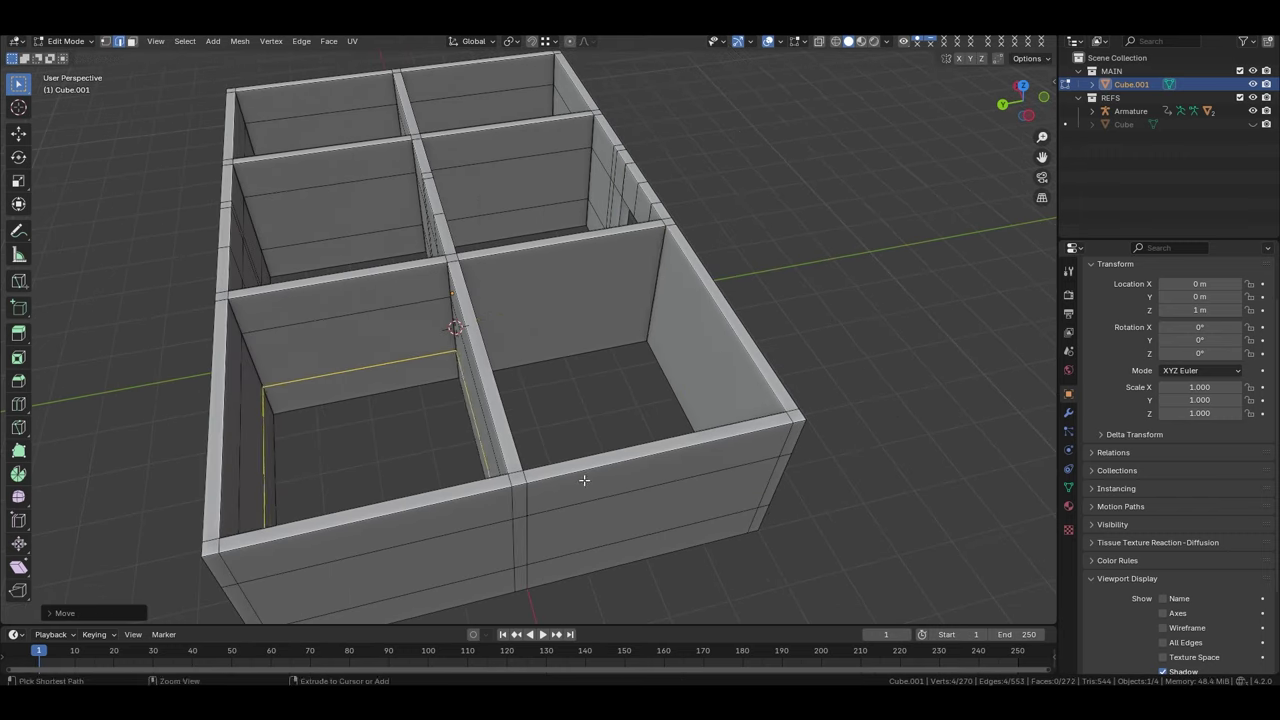
{"action": "mouse_move", "coordinate": [768, 507]}
{"action": "middle_mouse_down"}
{"action": "mouse_move", "coordinate": [577, 400]}
{"action": "mouse_move", "coordinate": [543, 297]}
{"action": "middle_mouse_up"}
Merge the whole mesh by distance to remove duplicate vertices, then review the building
{"action": "key", "text": "a"}
{"action": "key", "text": "m"}
{"action": "left_click", "coordinate": [540, 243]}
{"action": "key", "text": "alt+a"}
{"action": "middle_click_drag", "start_coordinate": [540, 243], "coordinate": [541, 257]}
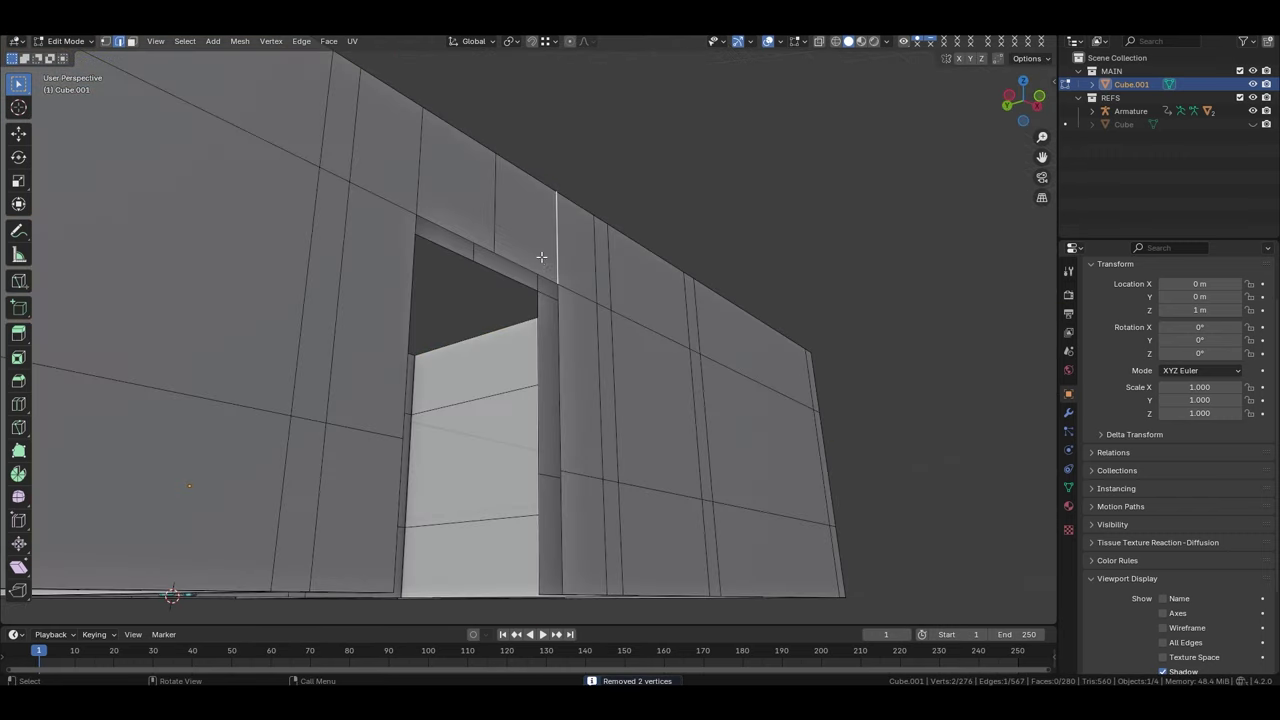
{"action": "middle_click_drag", "start_coordinate": [498, 490], "coordinate": [396, 399]}
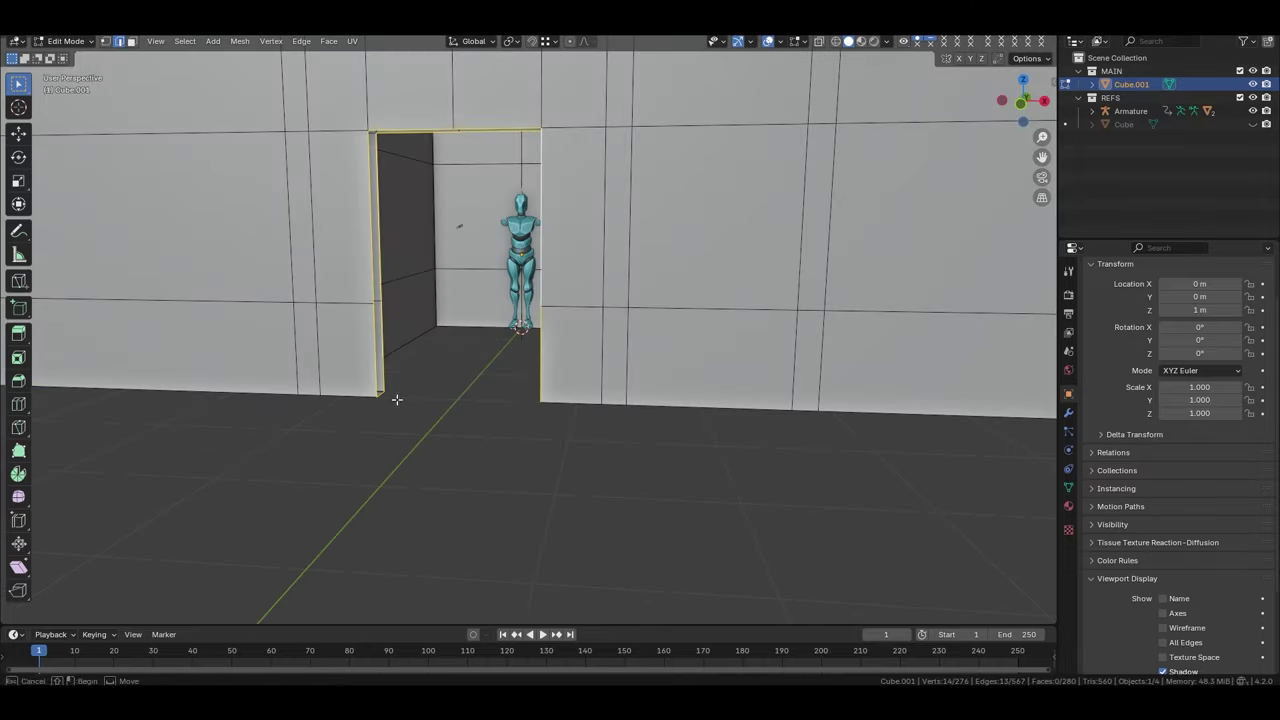
{"action": "middle_click_drag", "start_coordinate": [366, 345], "coordinate": [657, 366]}
{"action": "scroll", "coordinate": [657, 366], "scroll_direction": "down", "scroll_amount": 5}
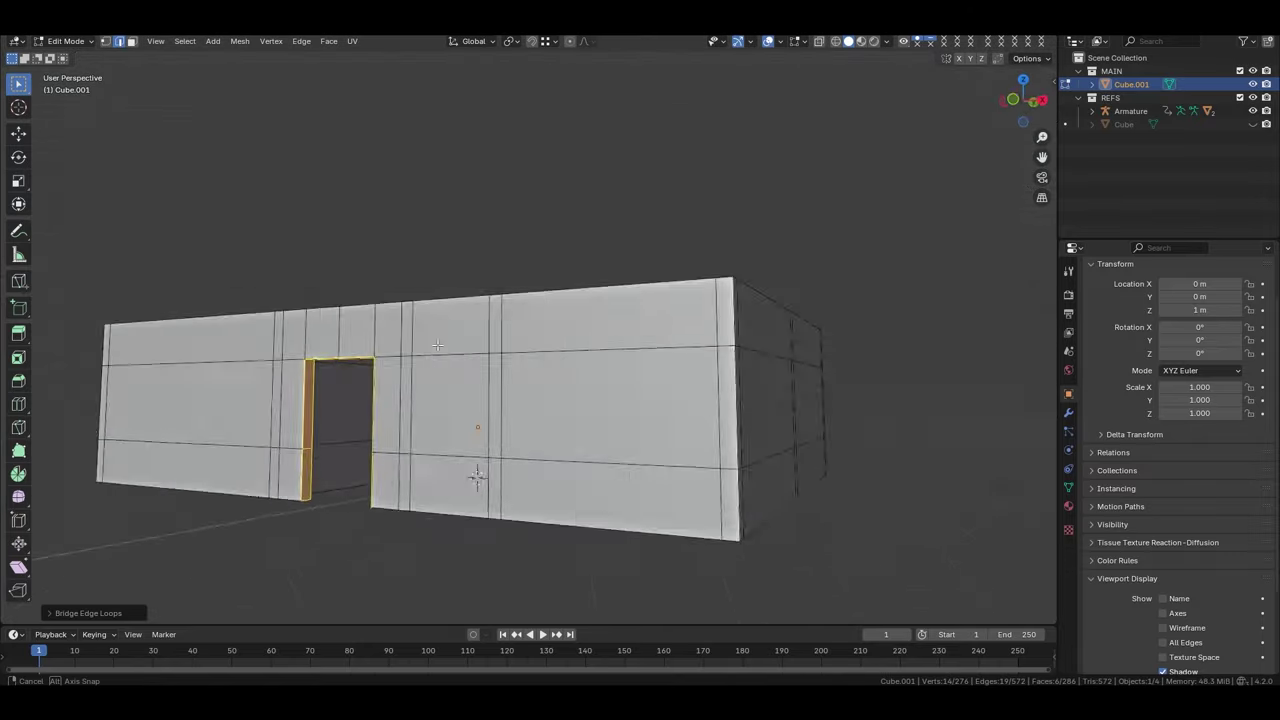
{"action": "key", "text": "Tab"}
{"action": "mouse_move", "coordinate": [474, 471]}
{"action": "middle_mouse_down"}
{"action": "mouse_move", "coordinate": [452, 440]}
{"action": "mouse_move", "coordinate": [575, 409]}
{"action": "mouse_move", "coordinate": [641, 428]}
{"action": "mouse_move", "coordinate": [637, 494]}
{"action": "mouse_move", "coordinate": [640, 430]}
{"action": "middle_mouse_up"}
{"action": "key", "text": "Tab"}
Slide a left wall section along the X axis
{"action": "scroll", "coordinate": [482, 475], "scroll_direction": "up", "scroll_amount": 2}
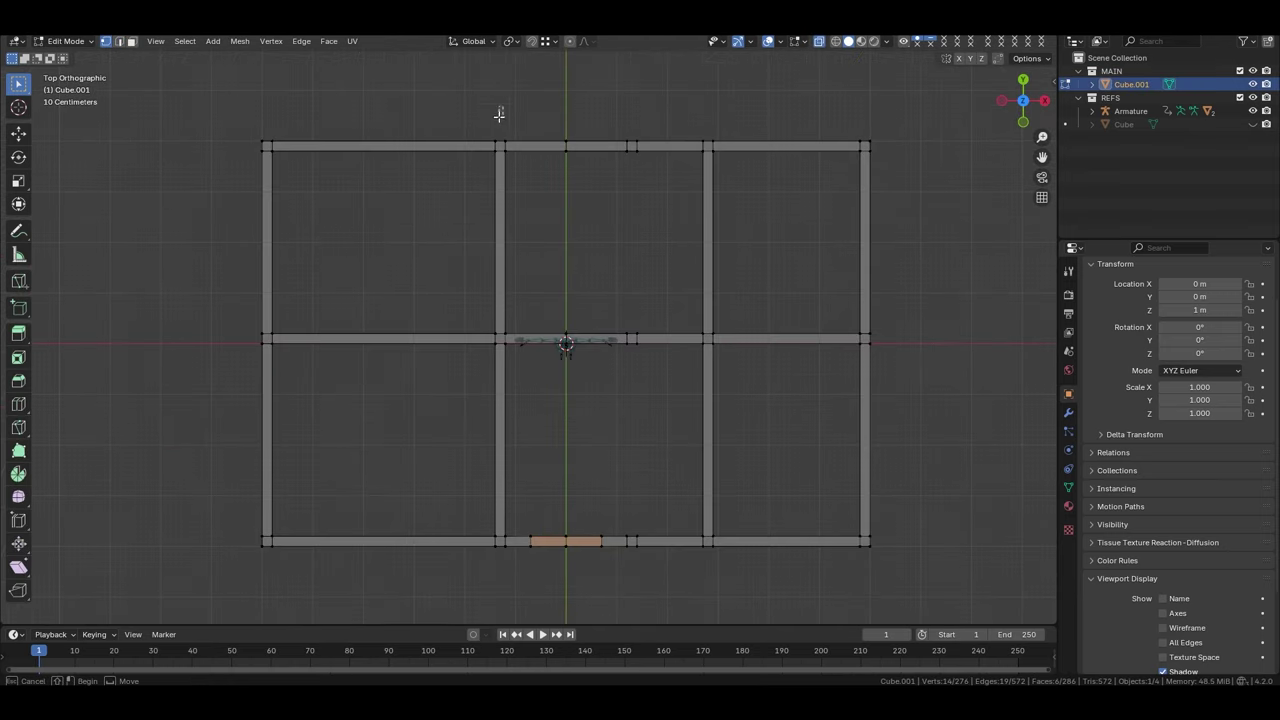
{"action": "left_click", "coordinate": [482, 475], "text": "alt"}
{"action": "scroll", "coordinate": [482, 475], "scroll_direction": "up", "scroll_amount": 3}
{"action": "key", "text": "g"}
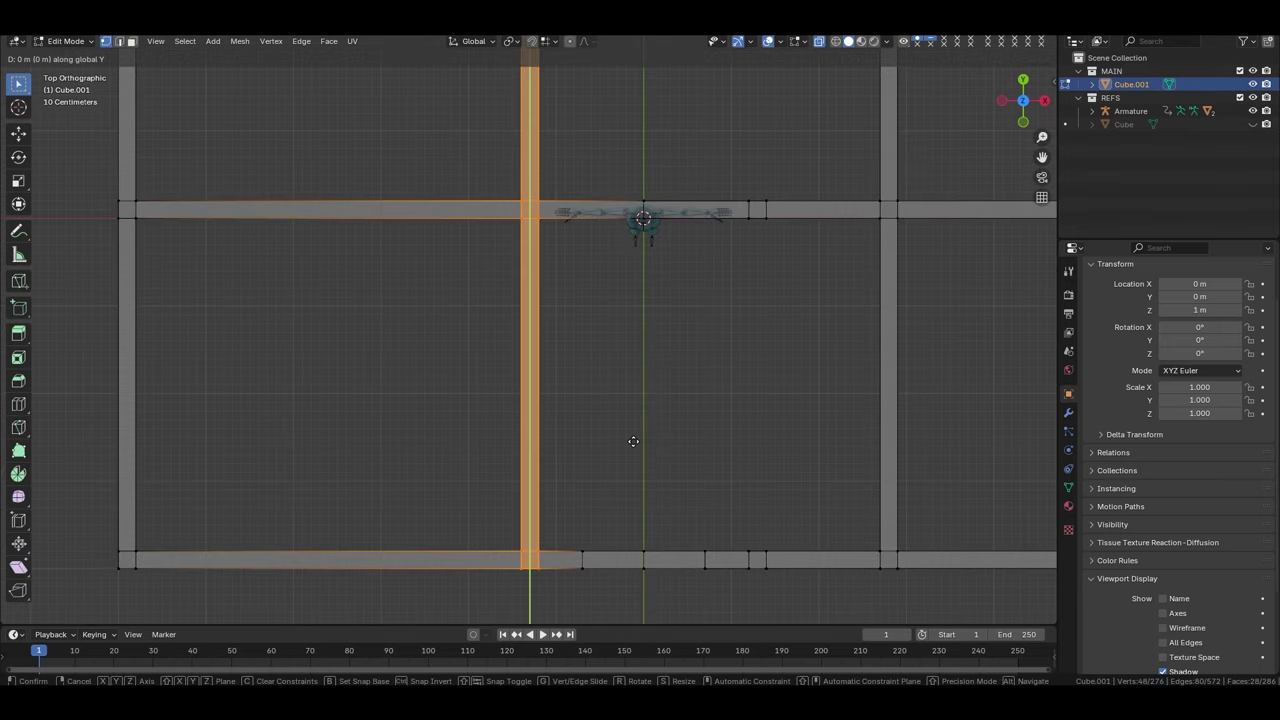
{"action": "key", "text": "x"}
{"action": "left_click", "coordinate": [520, 425]}
Change the snapping settings and reposition the wall section along X again
{"action": "left_click", "coordinate": [552, 41]}
{"action": "left_click", "coordinate": [520, 120]}
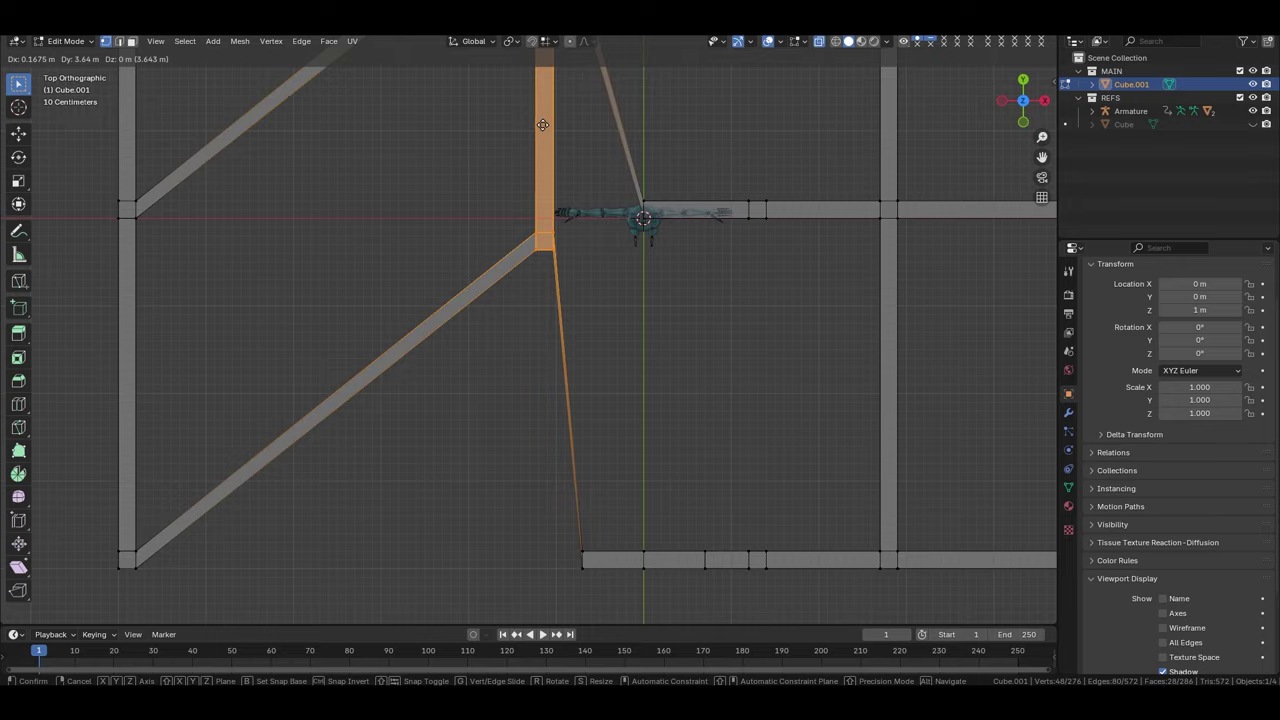
{"action": "left_click", "coordinate": [552, 41]}
{"action": "key", "text": "g"}
{"action": "key", "text": "x"}
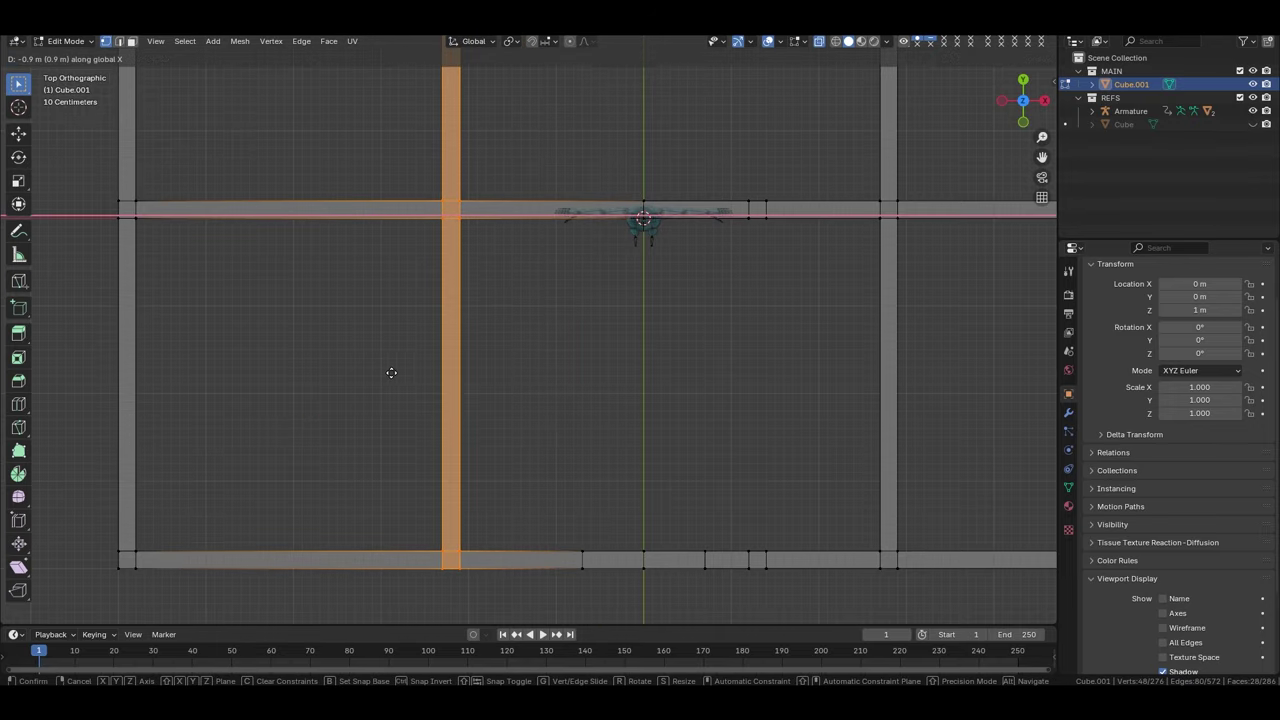
{"action": "left_click", "coordinate": [540, 437]}
Dissolve the extra edge loops from the walls
{"action": "middle_click_drag", "start_coordinate": [540, 437], "coordinate": [567, 405]}
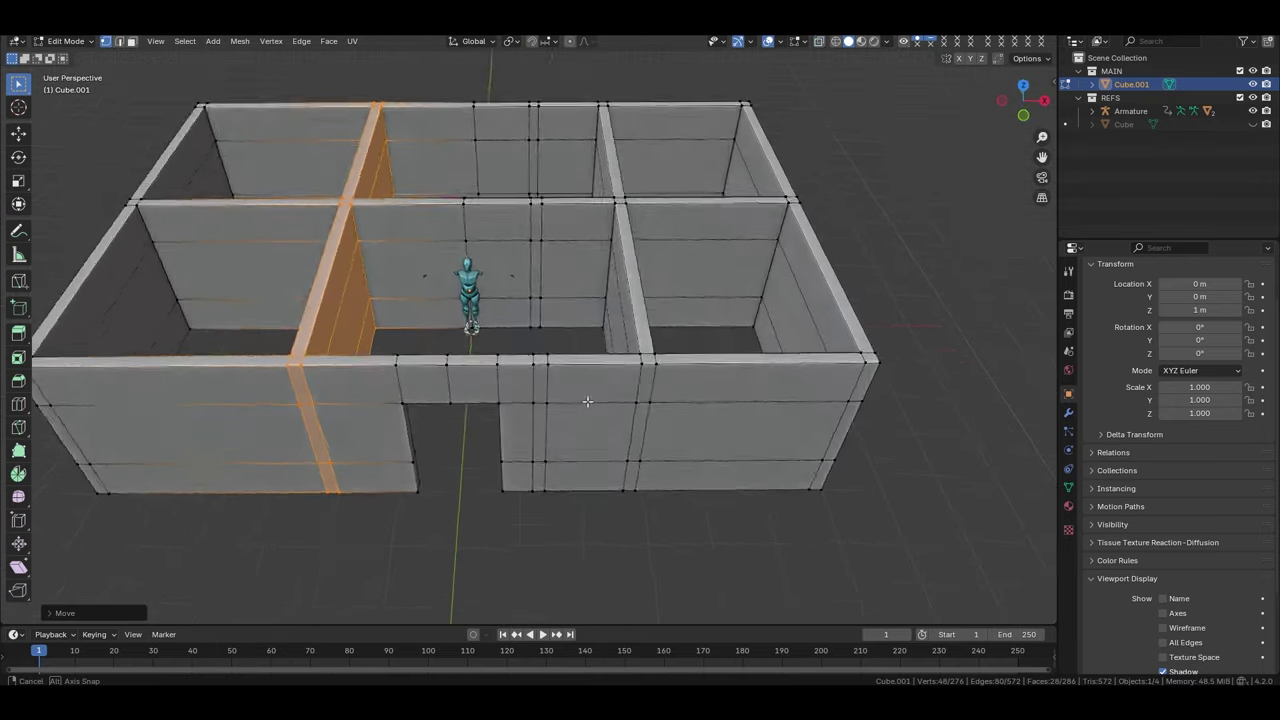
{"action": "scroll", "coordinate": [567, 405], "scroll_direction": "up", "scroll_amount": 3}
{"action": "key", "text": "alt+a"}
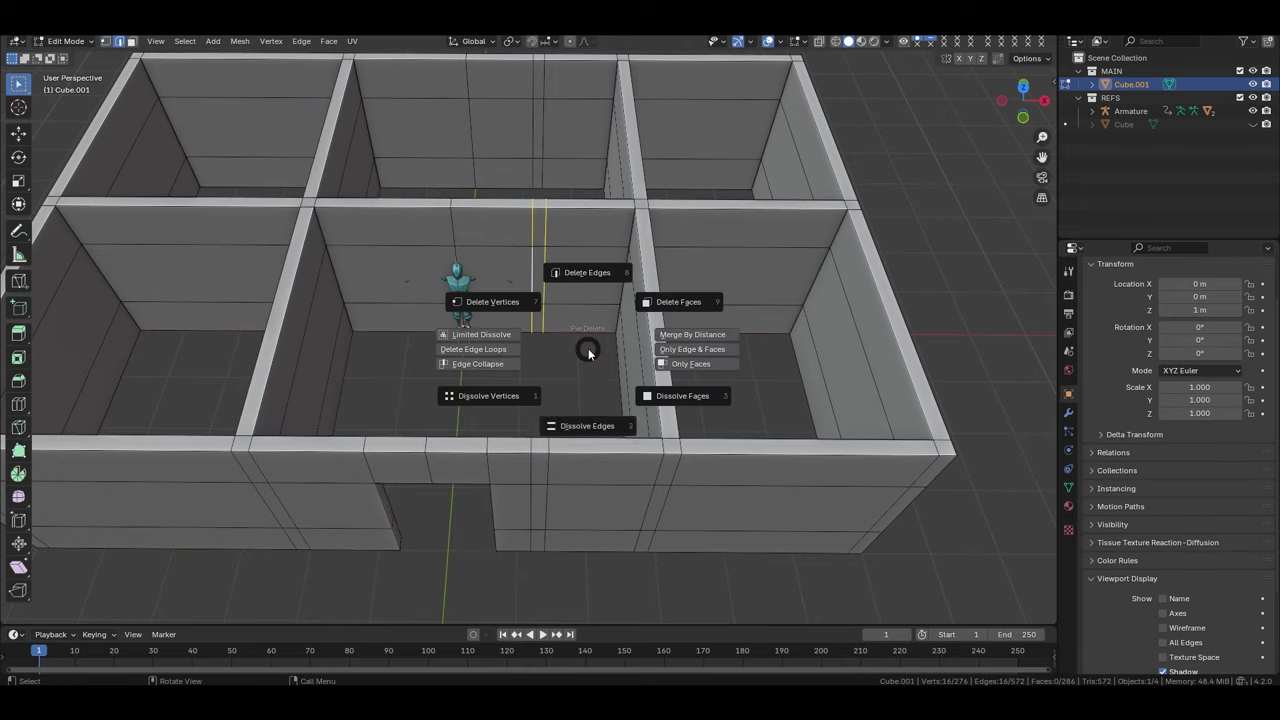
{"action": "left_click", "coordinate": [560, 400]}
{"action": "middle_click_drag", "start_coordinate": [566, 430], "coordinate": [533, 303]}
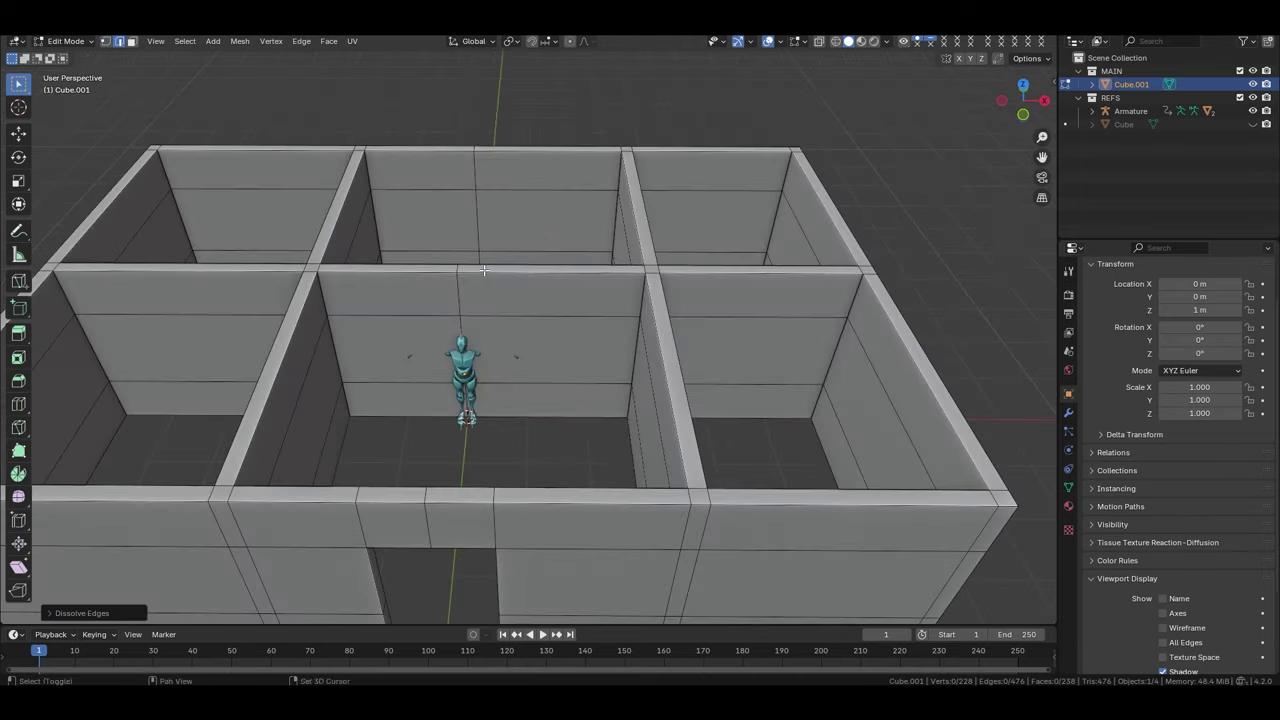
In top view, shift the door-header faces 0.9 m along X and check the doorway in Object Mode
{"action": "key", "text": "grave"}
{"action": "left_click", "coordinate": [532, 275]}
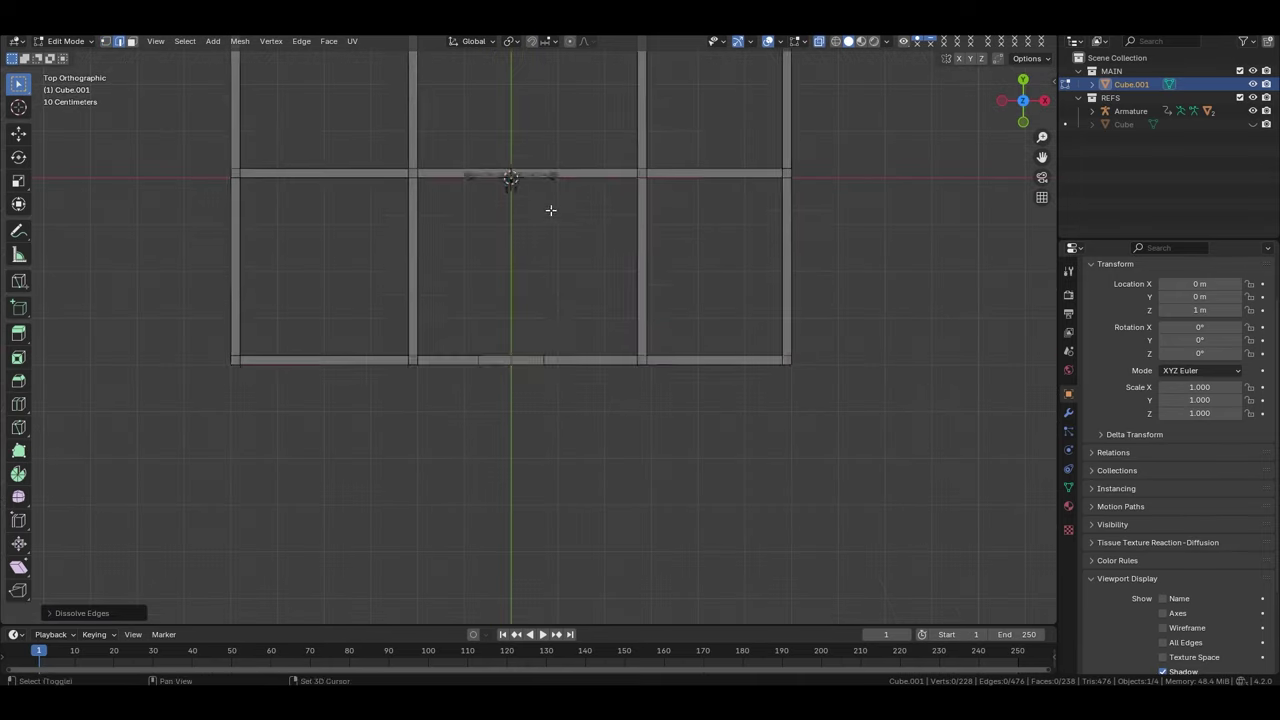
{"action": "left_click_drag", "start_coordinate": [545, 490], "coordinate": [457, 574]}
{"action": "middle_click_drag", "start_coordinate": [457, 574], "coordinate": [528, 360]}
{"action": "key", "text": "KP_7"}
{"action": "key", "text": "g"}
{"action": "key", "text": "x"}
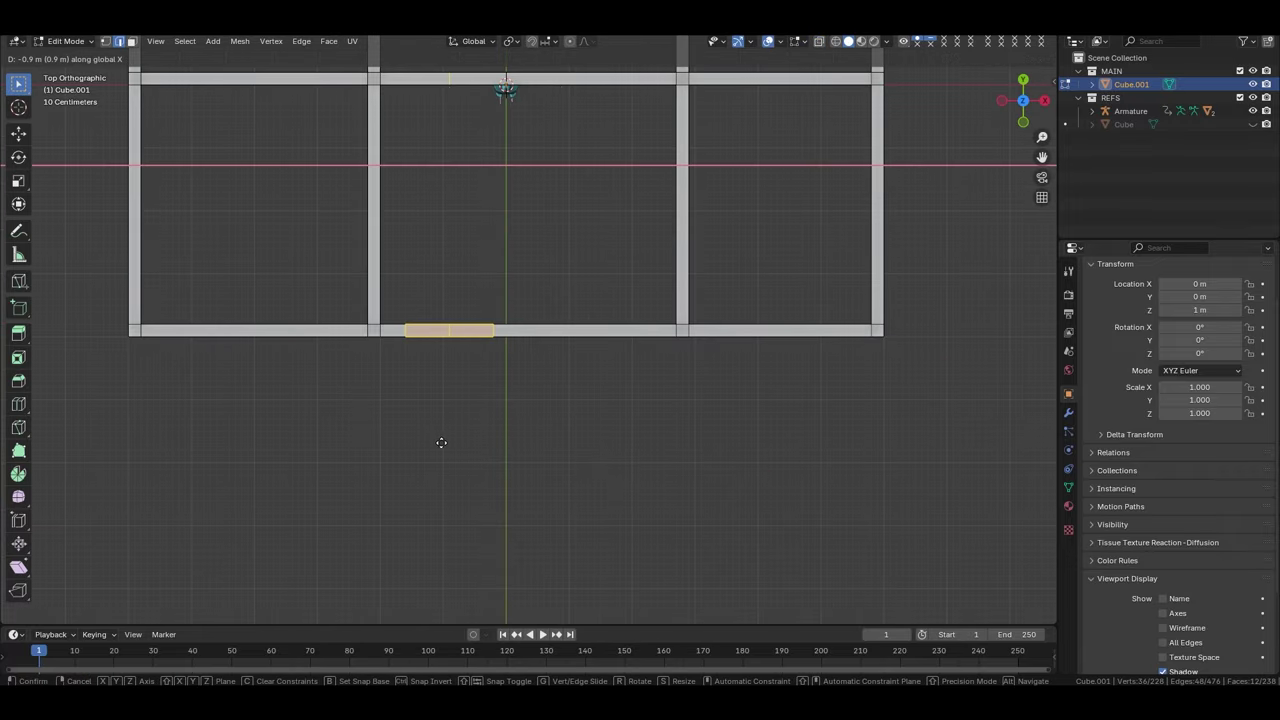
{"action": "left_click", "coordinate": [441, 442]}
{"action": "middle_click_drag", "start_coordinate": [441, 442], "coordinate": [514, 427]}
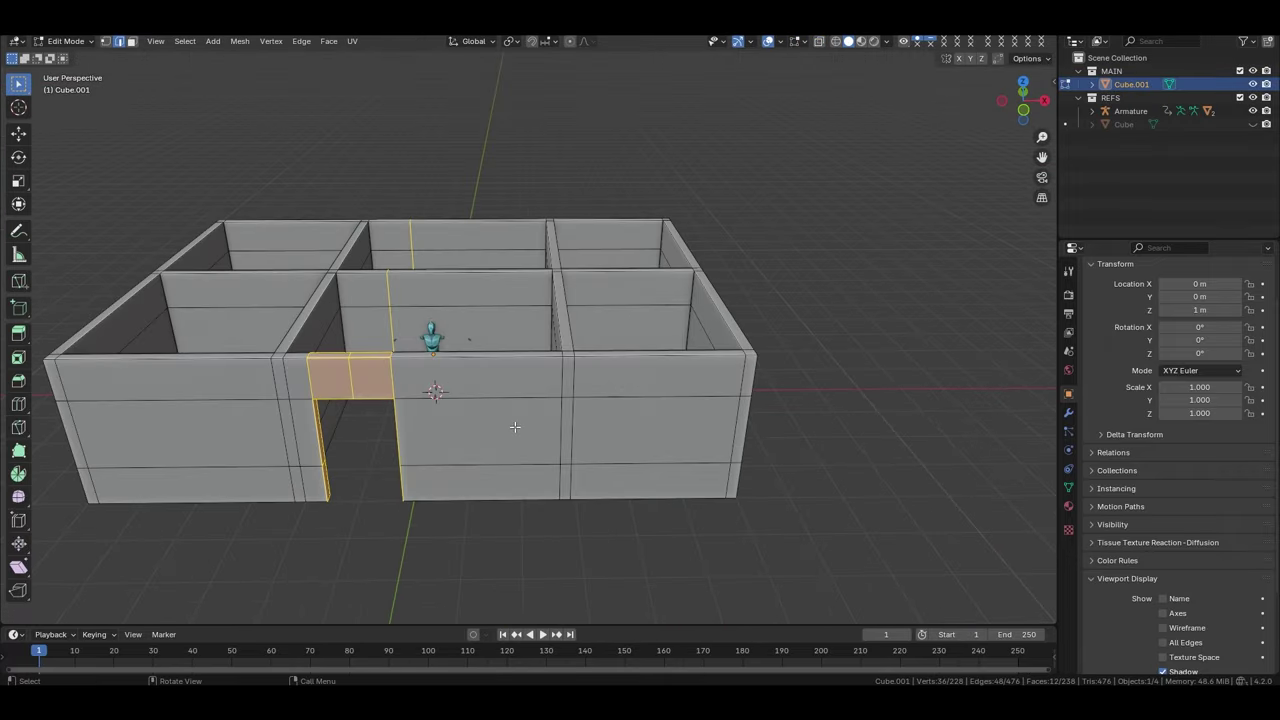
{"action": "key", "text": "Tab"}
{"action": "mouse_move", "coordinate": [514, 427]}
{"action": "middle_mouse_down"}
{"action": "mouse_move", "coordinate": [594, 459]}
{"action": "mouse_move", "coordinate": [414, 410]}
{"action": "middle_mouse_up"}
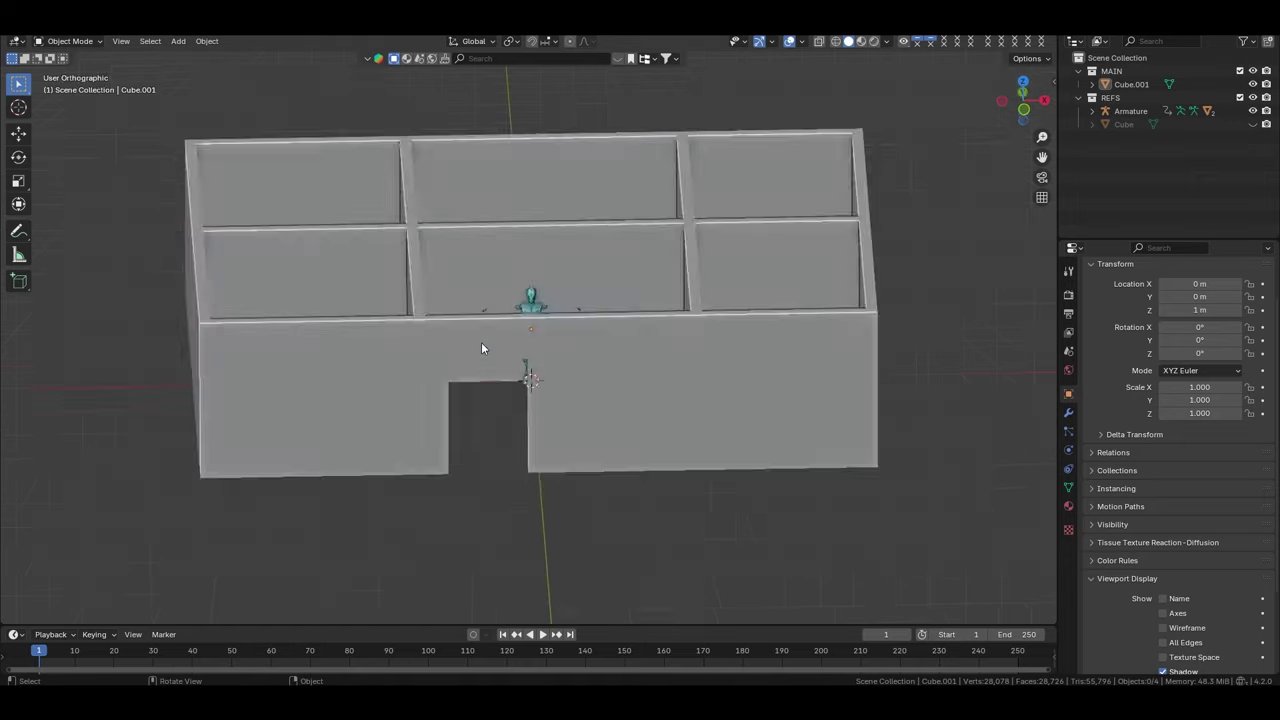
Switch to the front view and add a new cube at the 3D cursor
{"action": "middle_click_drag", "start_coordinate": [414, 410], "coordinate": [529, 346]}
{"action": "scroll", "coordinate": [529, 346], "scroll_direction": "up", "scroll_amount": 3}
{"action": "key", "text": "grave"}
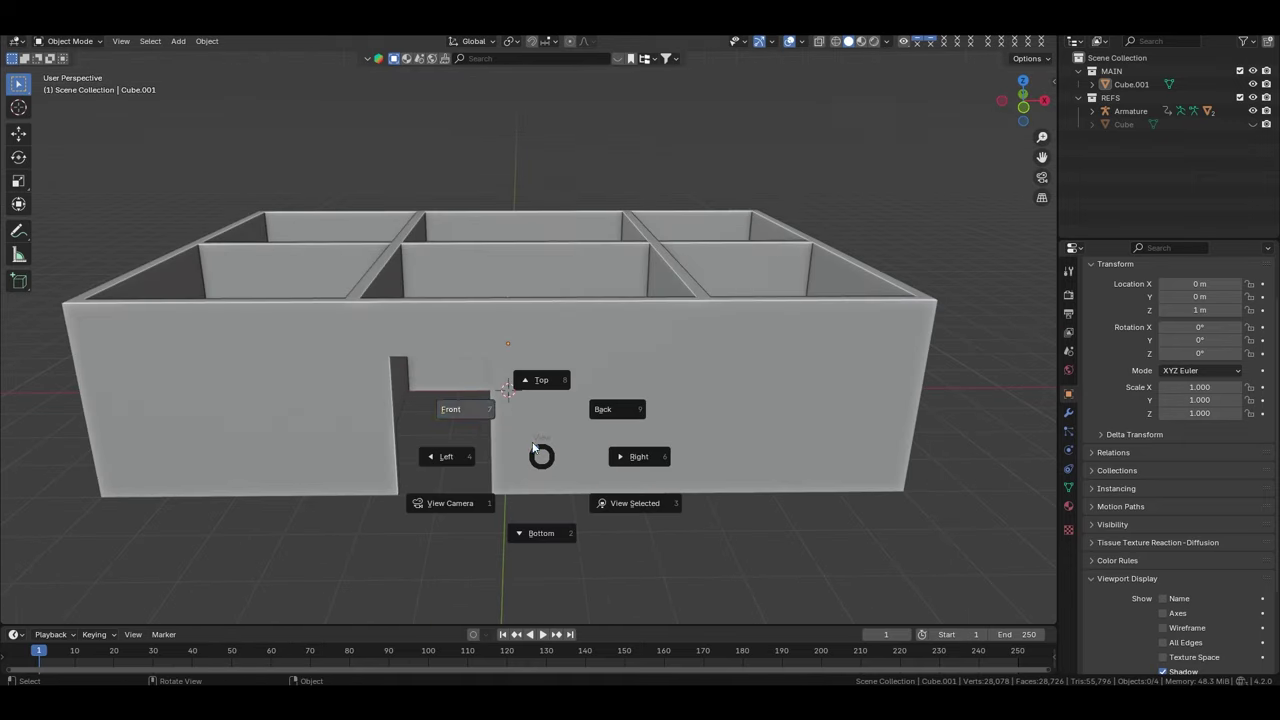
{"action": "left_click", "coordinate": [451, 409]}
{"action": "key", "text": "shift+a"}
{"action": "left_click", "coordinate": [557, 294]}
Raise the cube above the floor and place it to the right at X 1.7 m
{"action": "key", "text": "g"}
{"action": "key", "text": "z"}
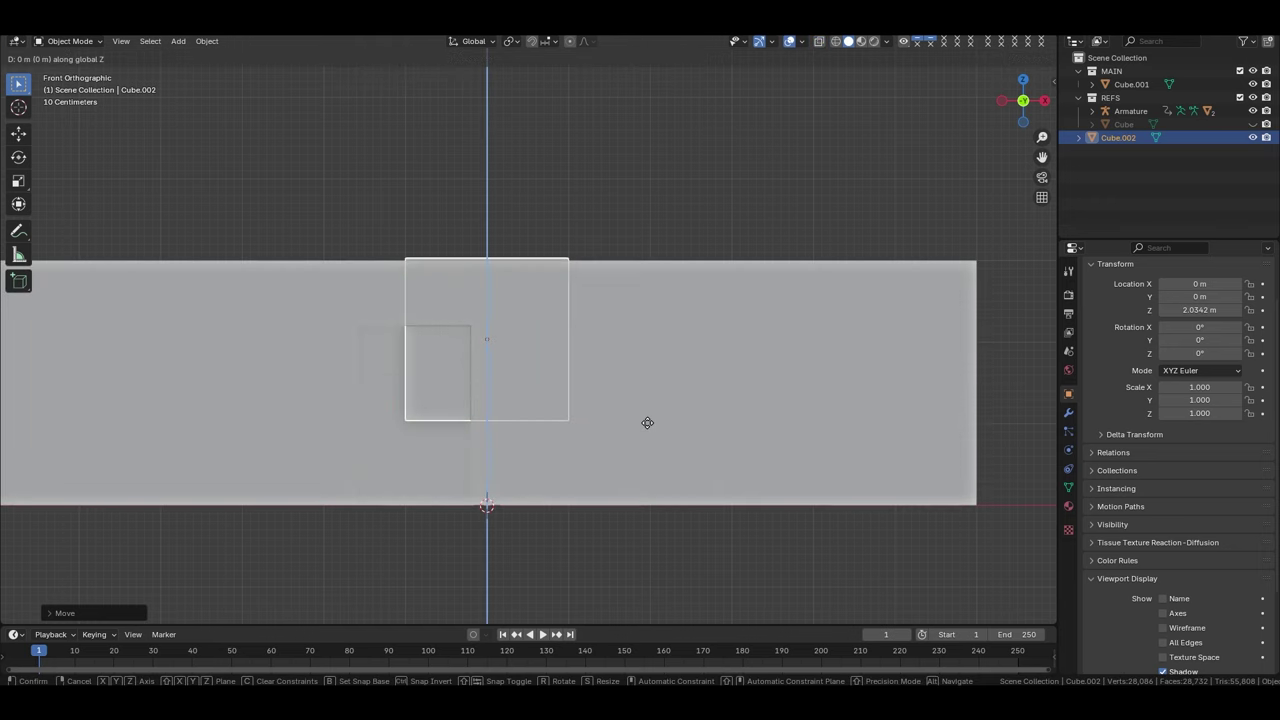
{"action": "left_click", "coordinate": [647, 439]}
{"action": "left_click", "coordinate": [548, 41]}
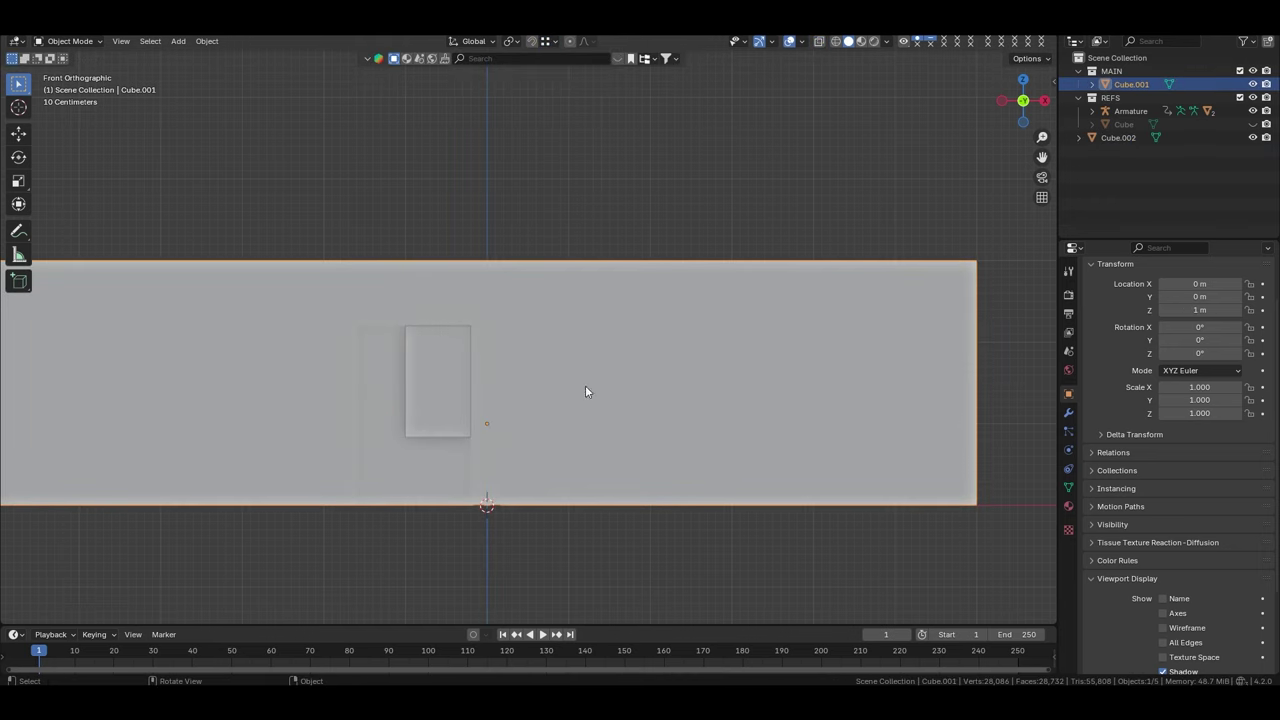
{"action": "key", "text": "g"}
{"action": "left_click", "coordinate": [692, 387]}
In Edit Mode, select the cube's top edge and try a vertical move, then cancel it
{"action": "key", "text": "Tab"}
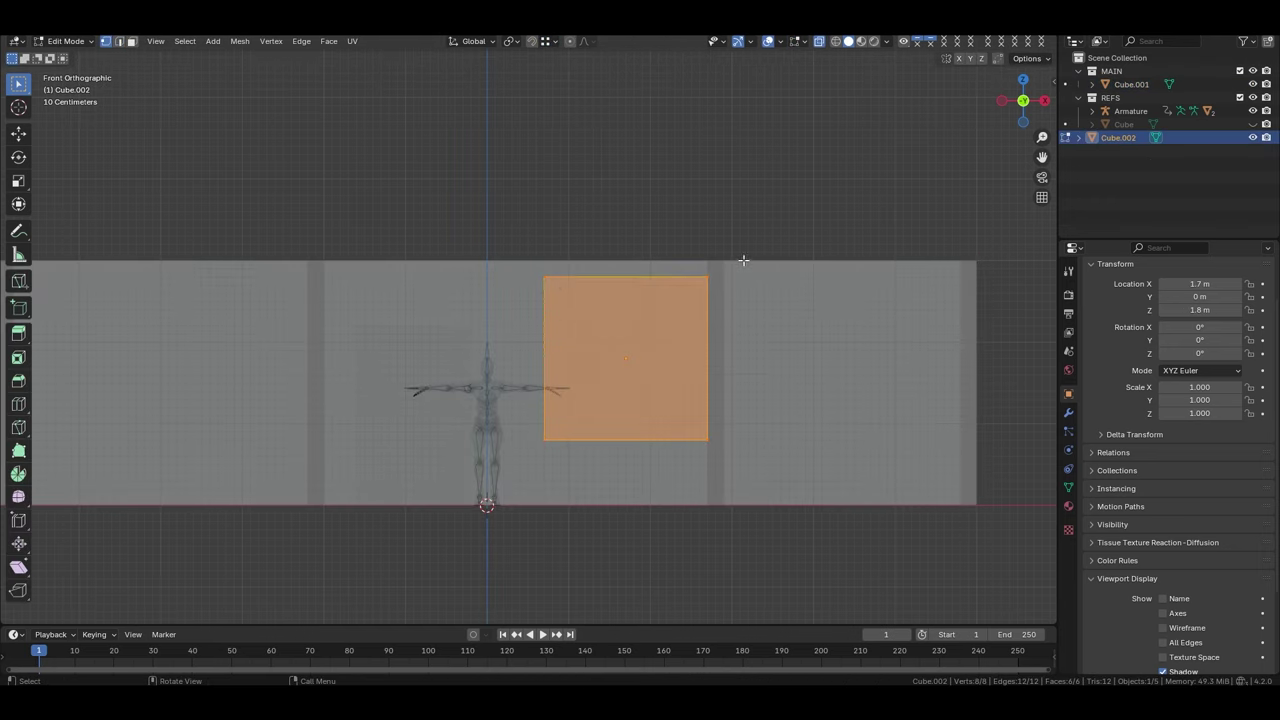
{"action": "left_click", "coordinate": [700, 276]}
{"action": "key", "text": "g"}
{"action": "key", "text": "z"}
{"action": "right_click", "coordinate": [736, 353]}
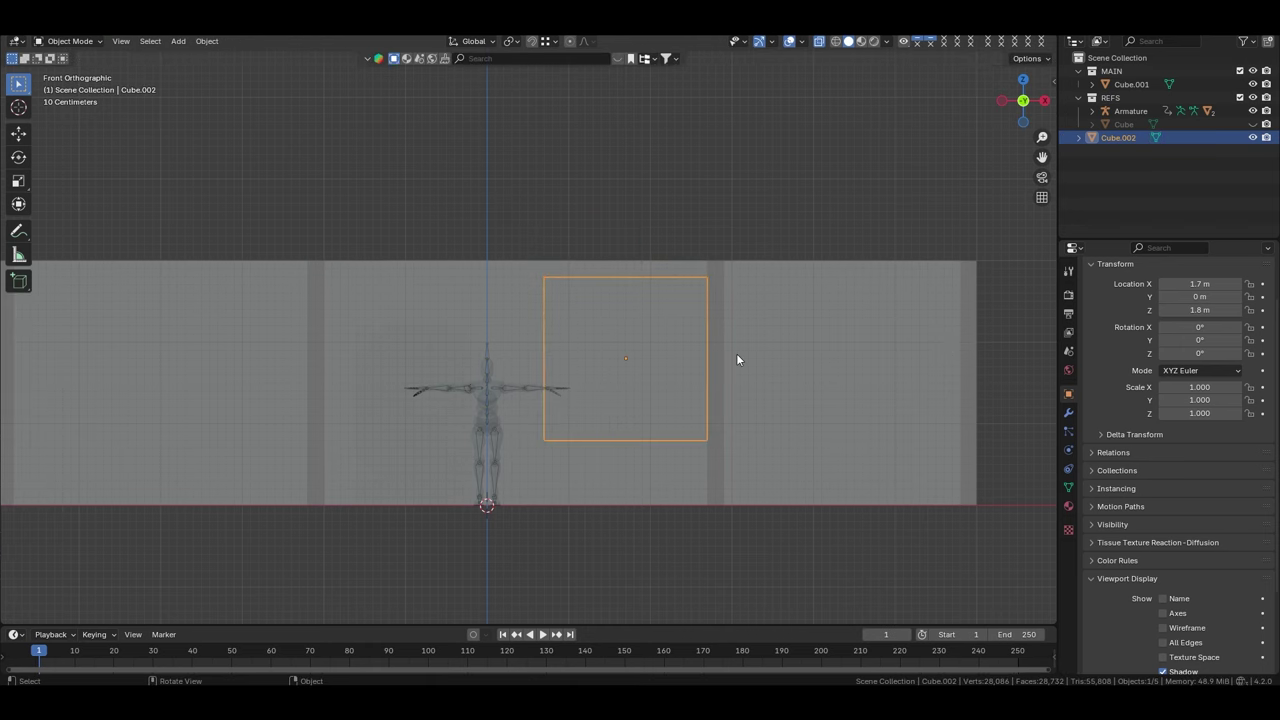
{"action": "key", "text": "ctrl+z"}
{"action": "key", "text": "ctrl+shift+z"}
Move the top edge up to its new height and return to Object Mode
{"action": "key", "text": "g"}
{"action": "key", "text": "z"}
{"action": "left_click", "coordinate": [647, 343]}
{"action": "scroll", "coordinate": [567, 449], "scroll_direction": "up", "scroll_amount": 3}
{"action": "key", "text": "g"}
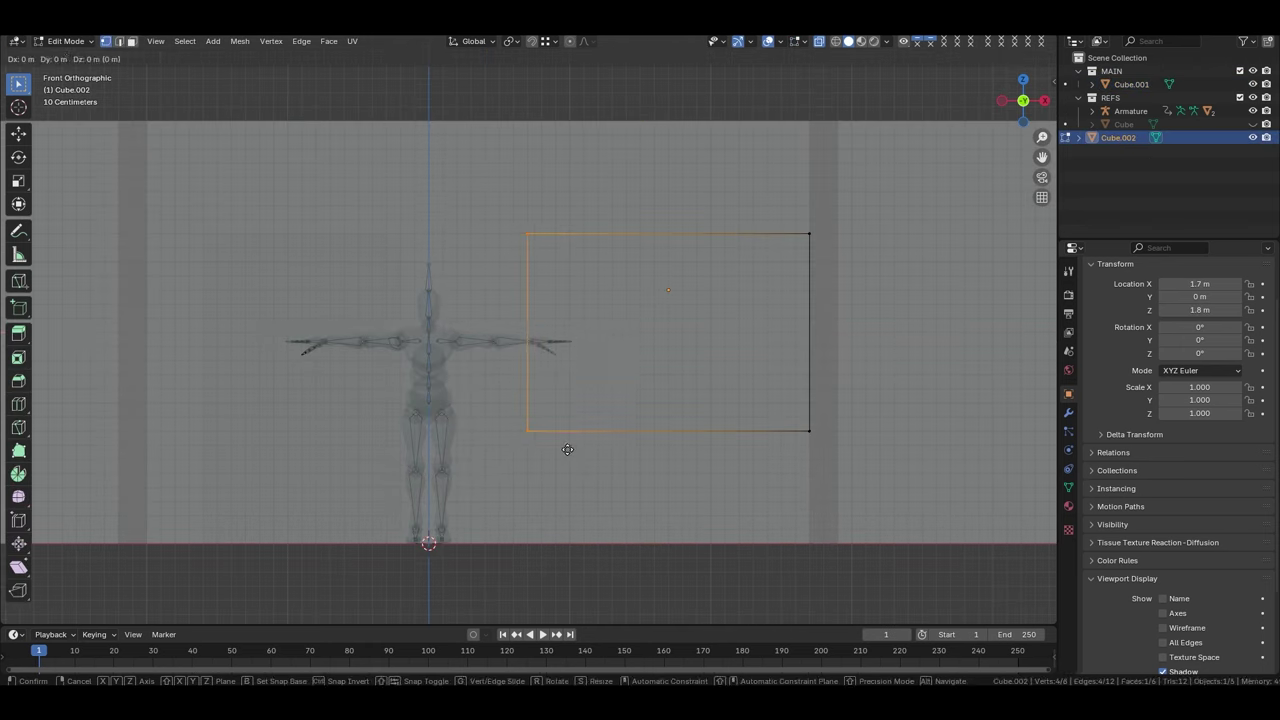
{"action": "left_click", "coordinate": [692, 464]}
{"action": "key", "text": "Tab"}
Slide the cube along X so it sits over the reference figure
{"action": "key", "text": "g"}
{"action": "key", "text": "x"}
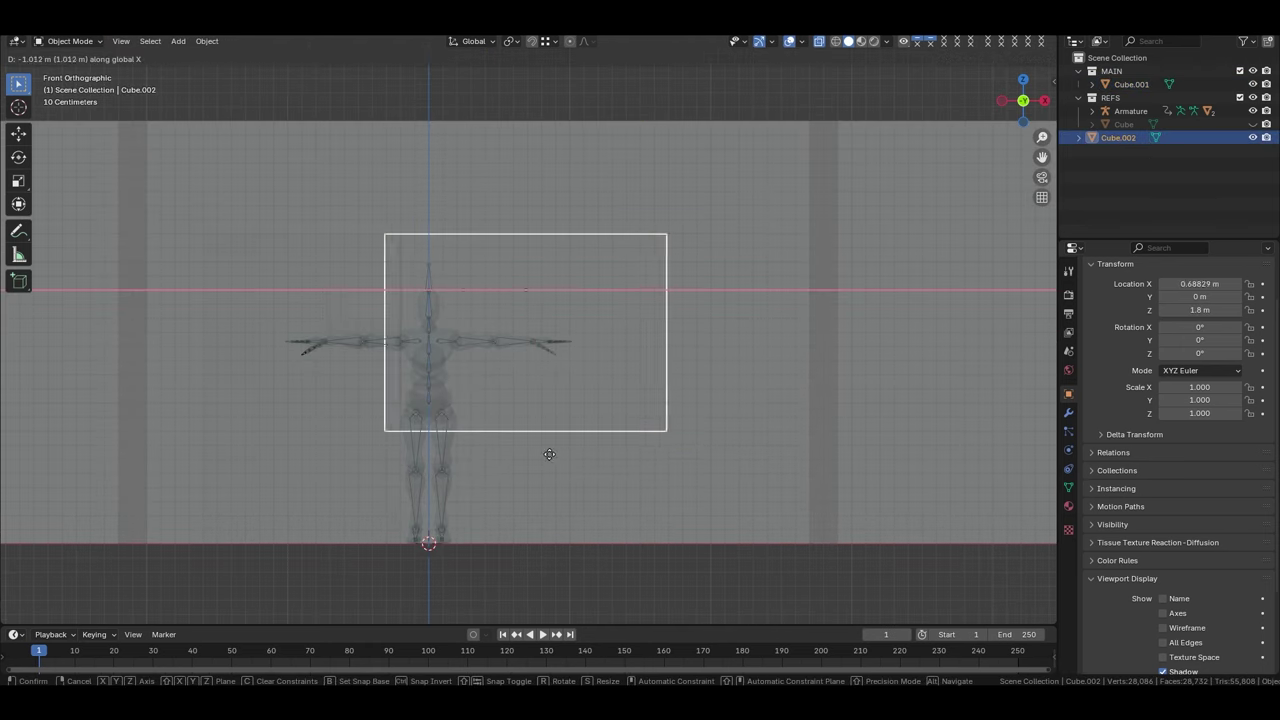
{"action": "left_click", "coordinate": [451, 450]}
{"action": "scroll", "coordinate": [451, 455], "scroll_direction": "up", "scroll_amount": 2}
Try narrowing the cube's mesh along X in Edit Mode, undoing the first attempts
{"action": "key", "text": "Tab"}
{"action": "key", "text": "a"}
{"action": "key", "text": "s"}
{"action": "key", "text": "x"}
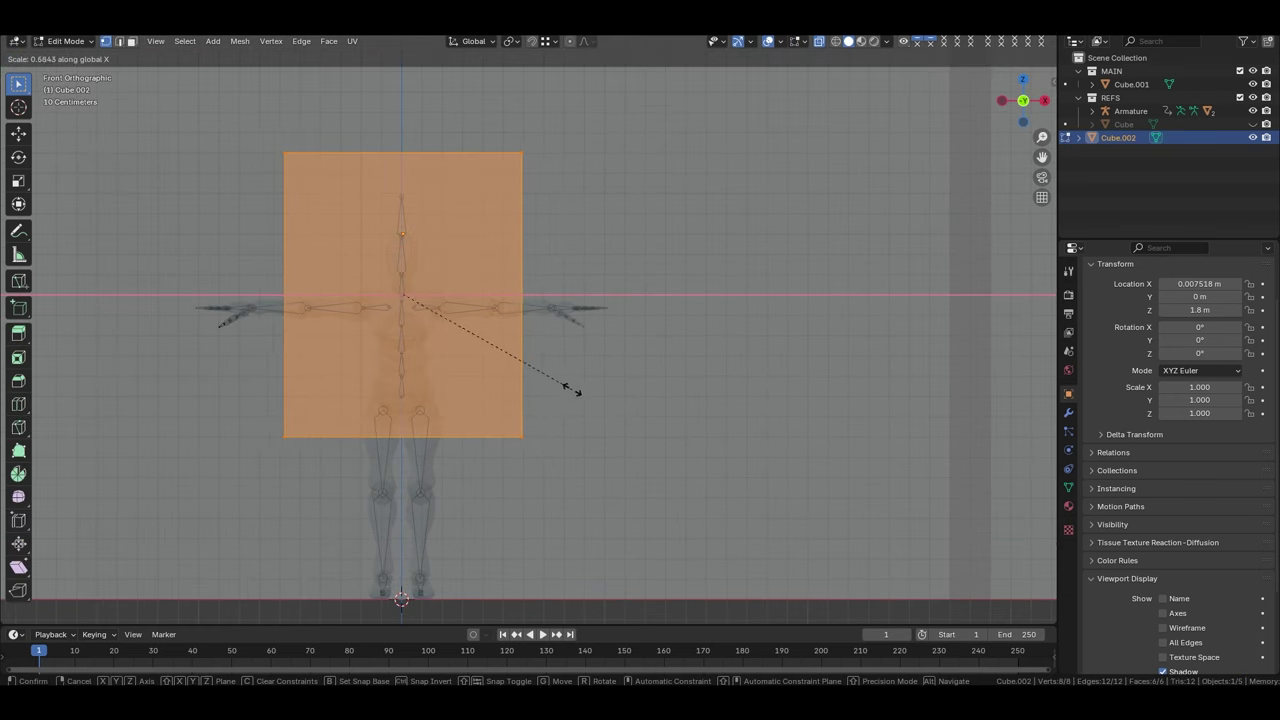
{"action": "left_click", "coordinate": [530, 338]}
{"action": "key", "text": "ctrl+z"}
{"action": "left_click", "coordinate": [545, 41]}
{"action": "key", "text": "s"}
{"action": "key", "text": "x"}
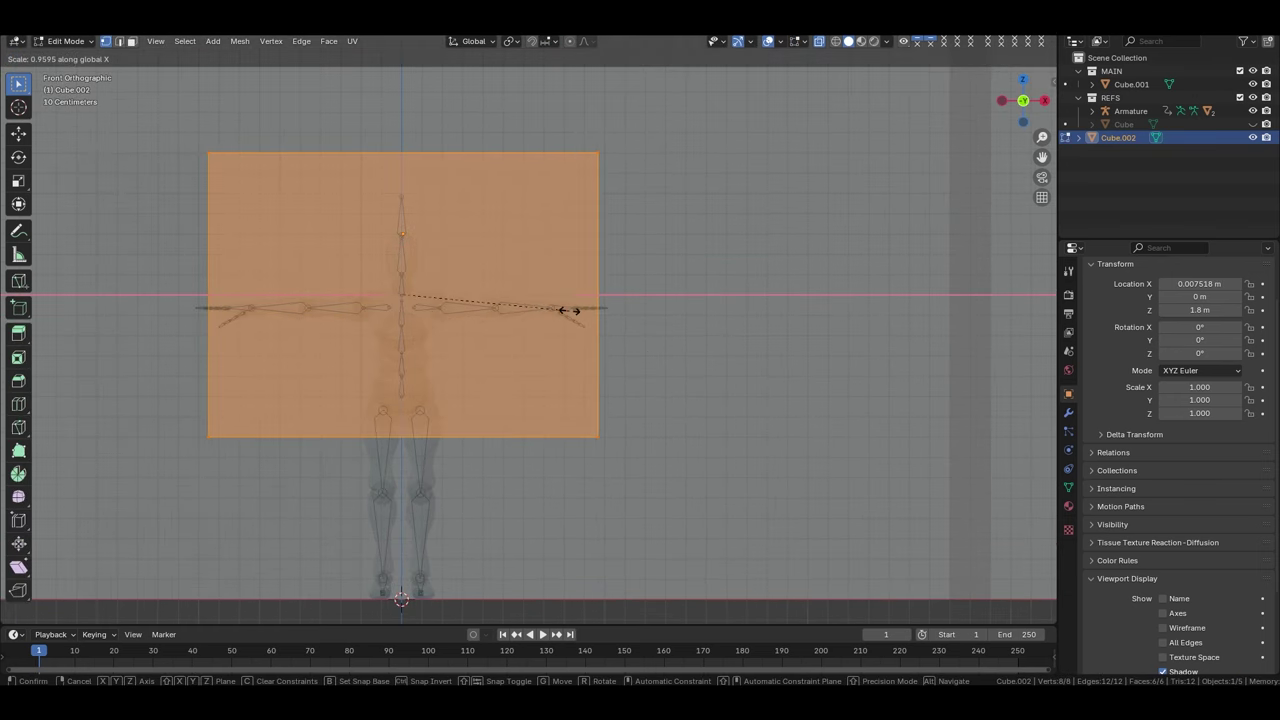
{"action": "right_click", "coordinate": [403, 318]}
{"action": "left_click", "coordinate": [545, 41]}
{"action": "key", "text": "ctrl+z"}
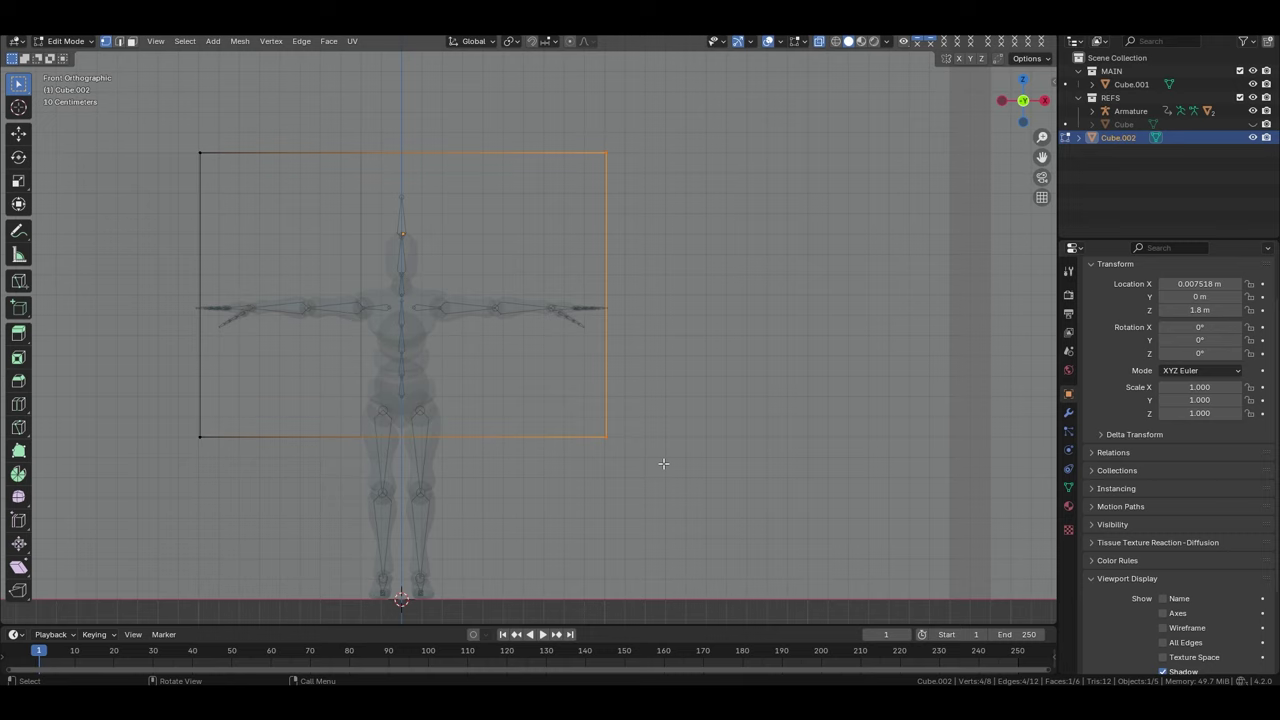
Scale the whole mesh to 0.6 along X and bring the rest of the scene back
{"action": "key", "text": "g"}
{"action": "key", "text": "x"}
{"action": "right_click", "coordinate": [568, 453]}
{"action": "key", "text": "a"}
{"action": "key", "text": "s"}
{"action": "key", "text": "x"}
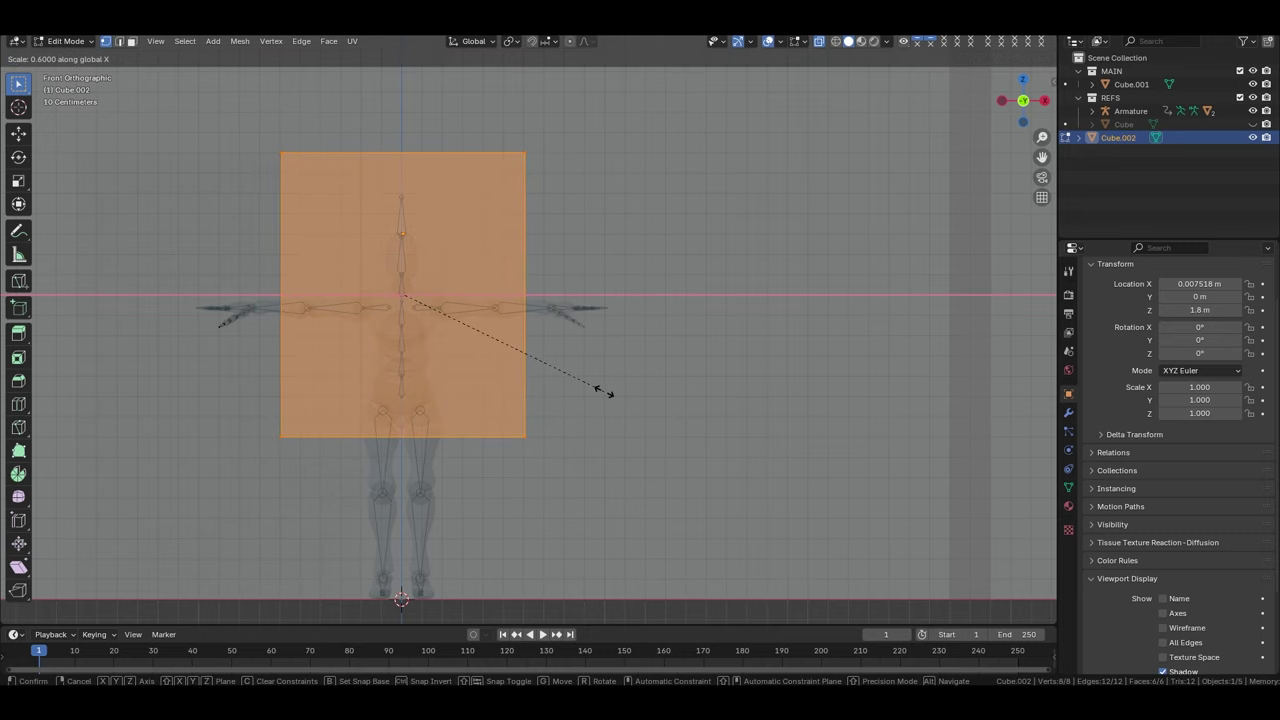
{"action": "left_click", "coordinate": [565, 374]}
{"action": "key", "text": "Tab"}
{"action": "key", "text": "KP_Divide"}
Clear the block's location to the origin and raise it 1 m with G Z 1
{"action": "middle_click_drag", "start_coordinate": [565, 374], "coordinate": [572, 427]}
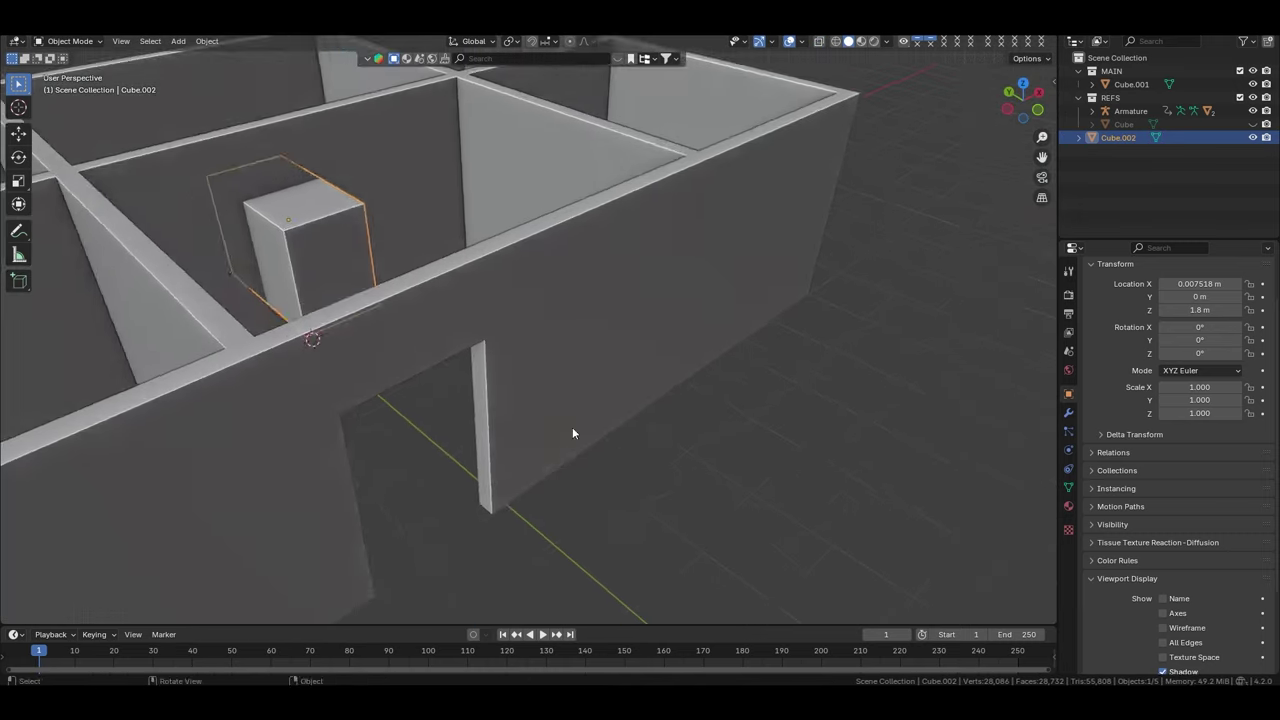
{"action": "key", "text": "g"}
{"action": "key", "text": "y"}
{"action": "key", "text": "Return"}
{"action": "left_click", "coordinate": [545, 41]}
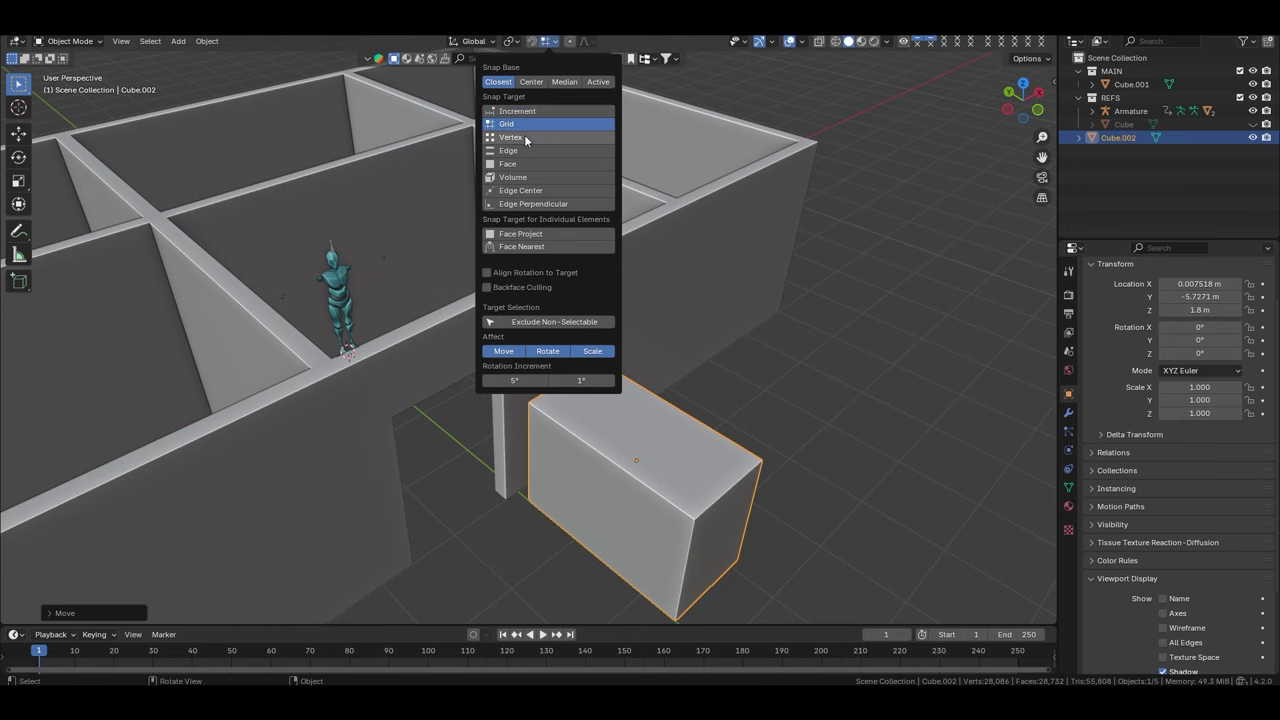
{"action": "key", "text": "alt+g"}
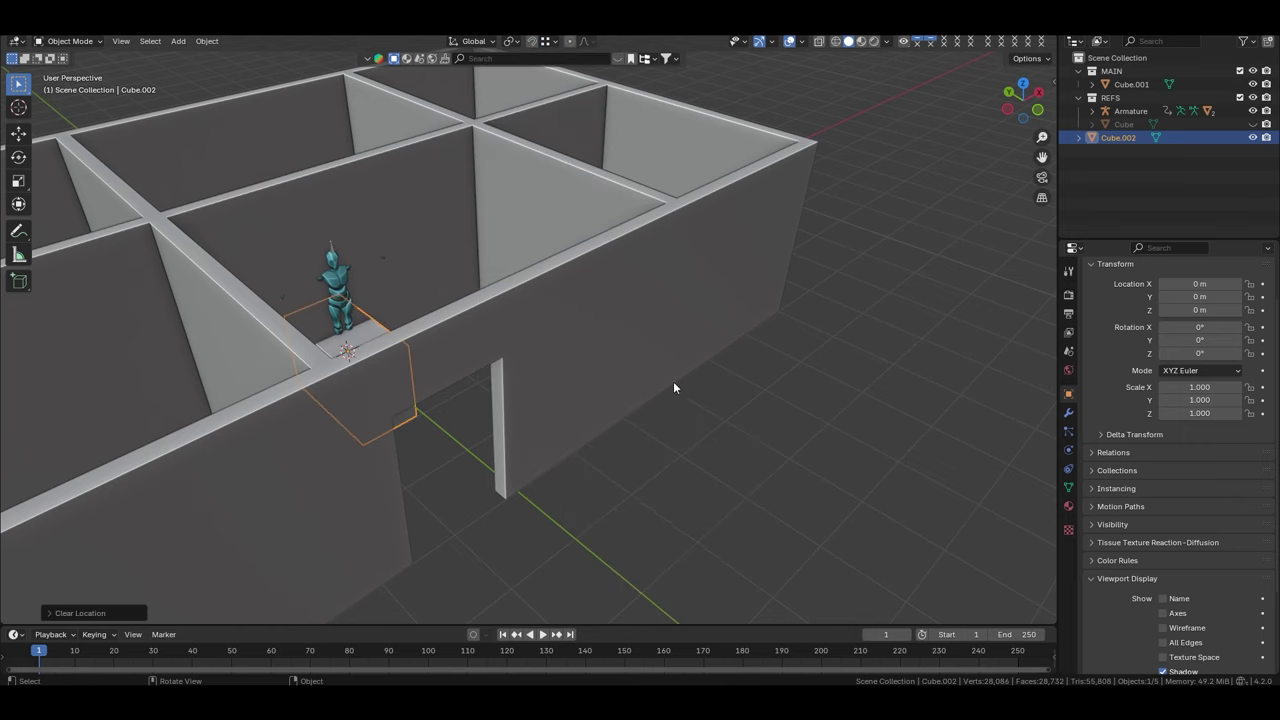
{"action": "key", "text": "KP_1"}
{"action": "type", "text": "gz1"}
{"action": "key", "text": "Return"}
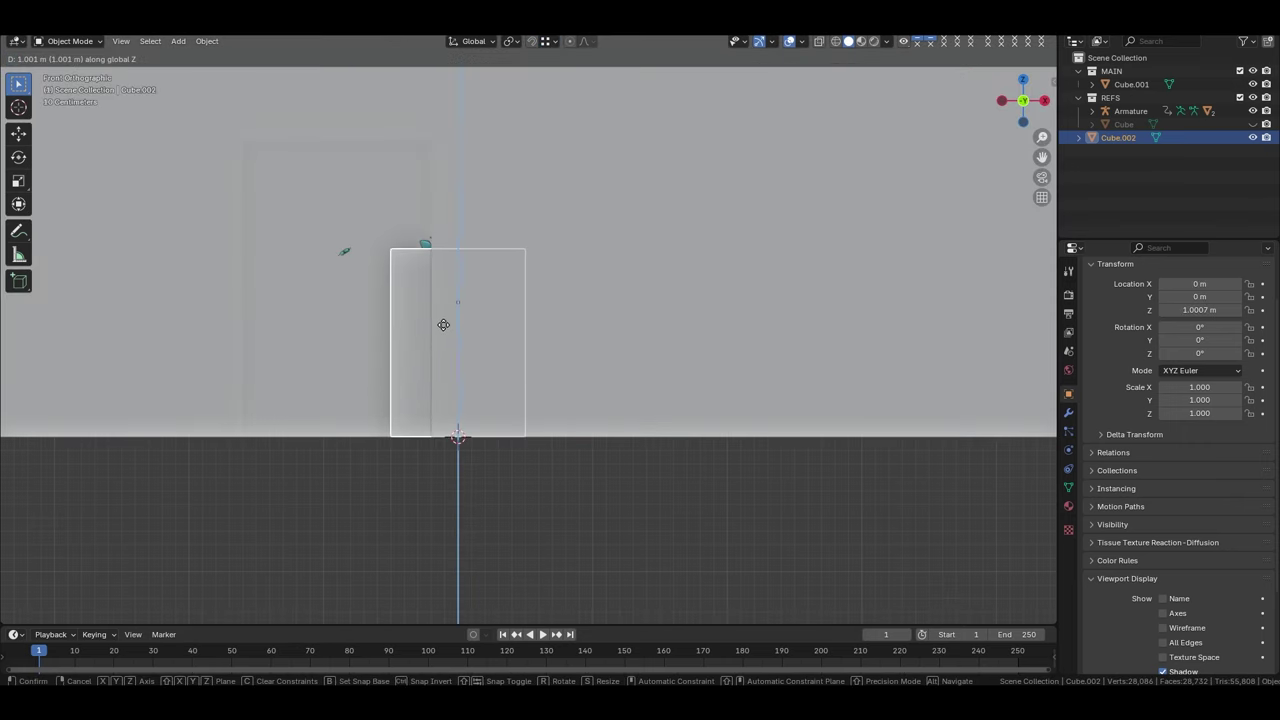
Rename the walls FLOOR_1 and the Cube.002 block WINDOW_1 in the Outliner
{"action": "middle_click_drag", "start_coordinate": [452, 321], "coordinate": [408, 292]}
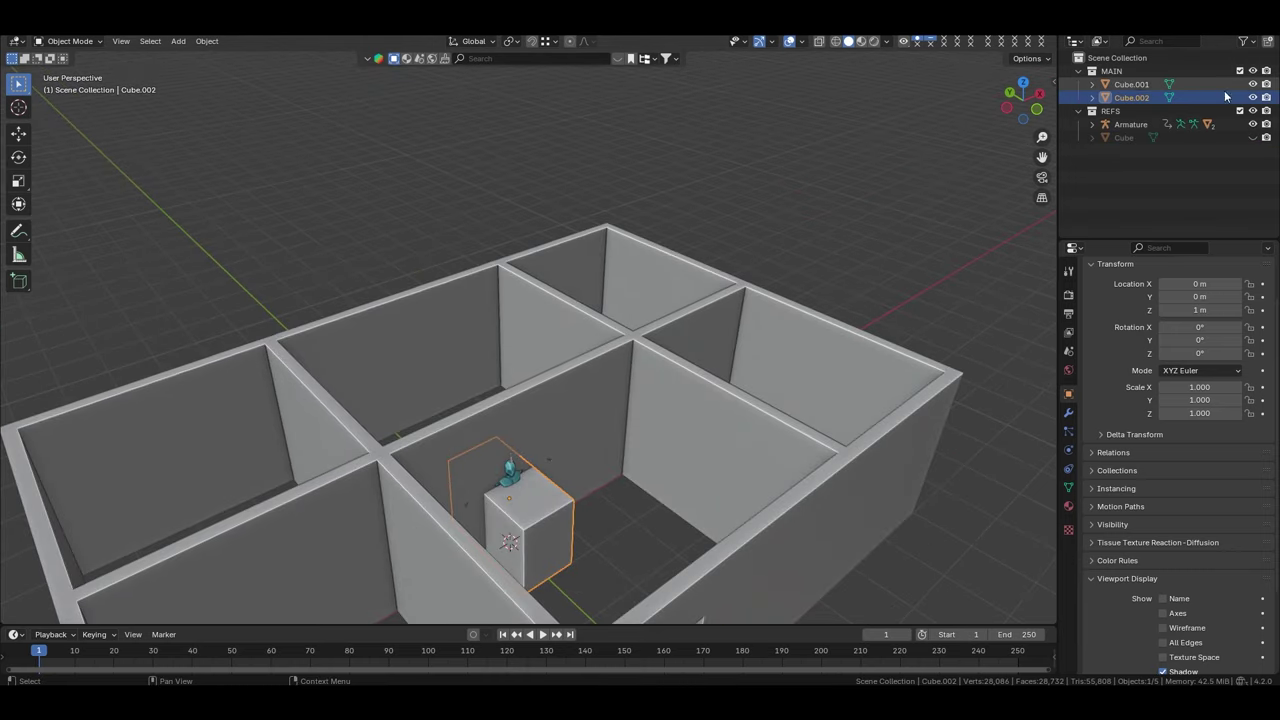
{"action": "left_click", "coordinate": [1253, 84]}
{"action": "left_click", "coordinate": [1253, 84]}
{"action": "double_click", "coordinate": [1132, 84]}
{"action": "type", "text": "FLOOR_1"}
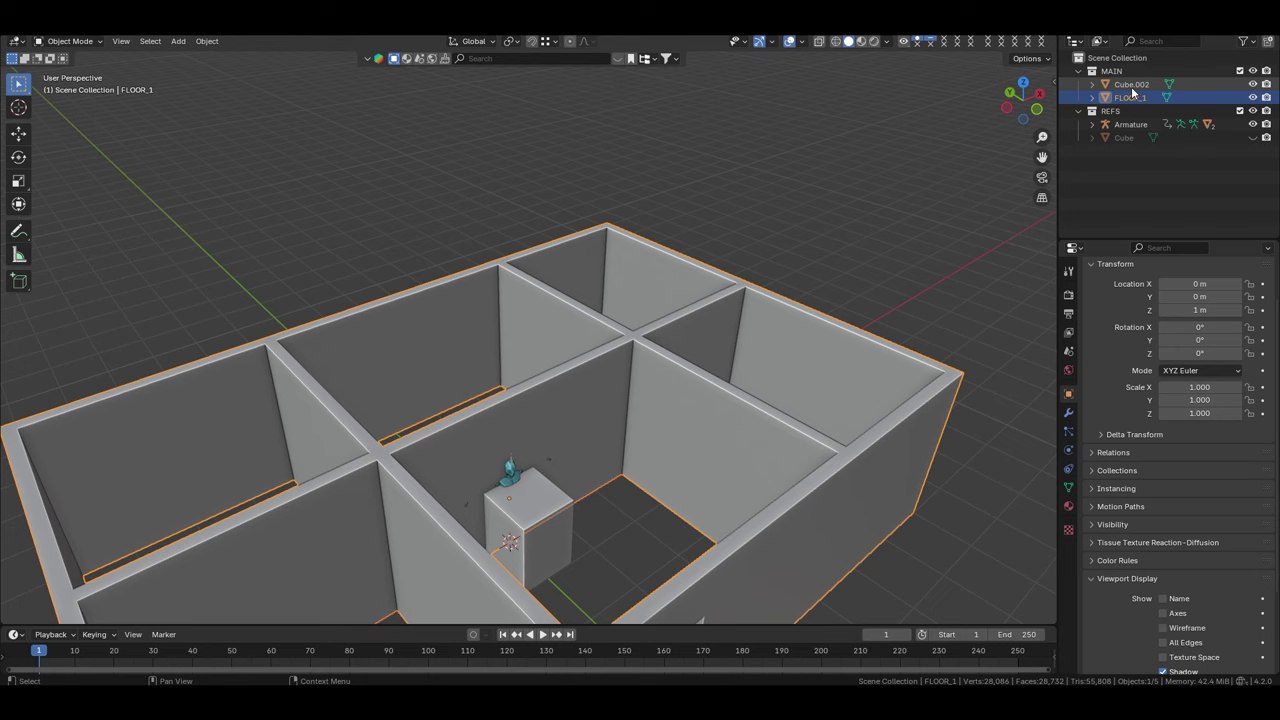
{"action": "left_click", "coordinate": [1133, 86]}
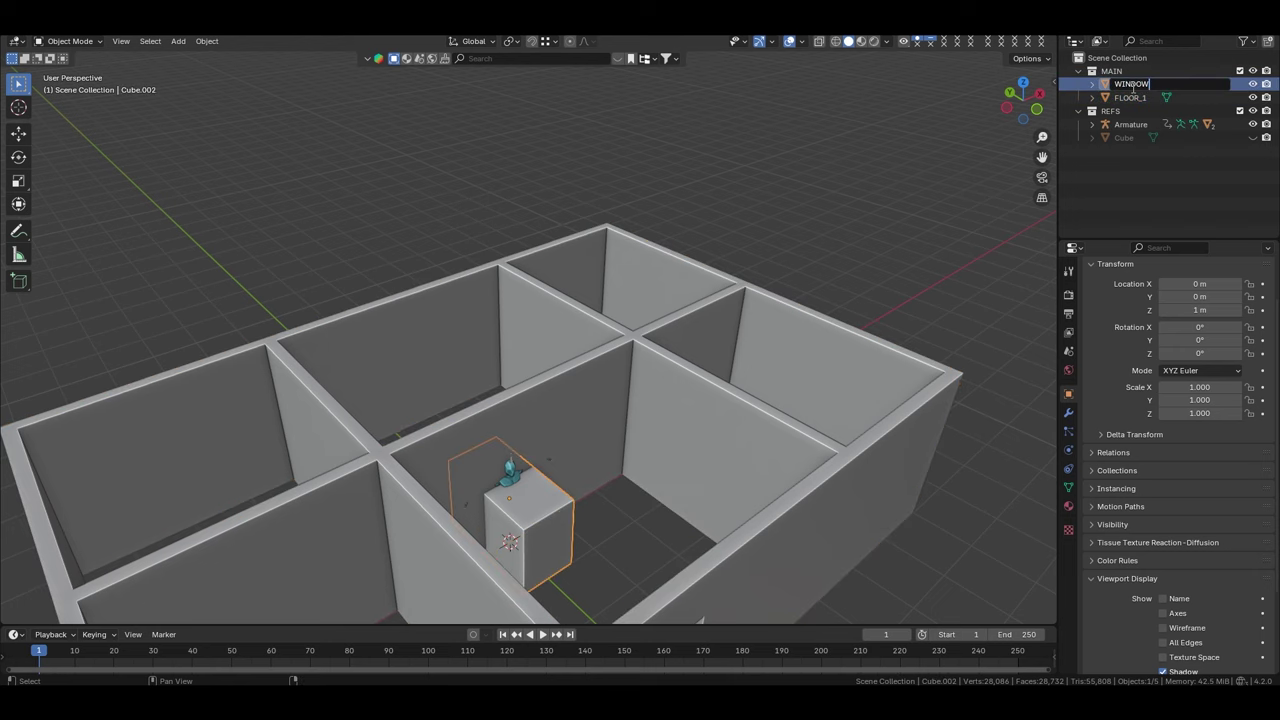
{"action": "key", "text": "KP_1"}
Scale the window block thinner along Y into a slab in Edit Mode
{"action": "key", "text": "KP_Divide"}
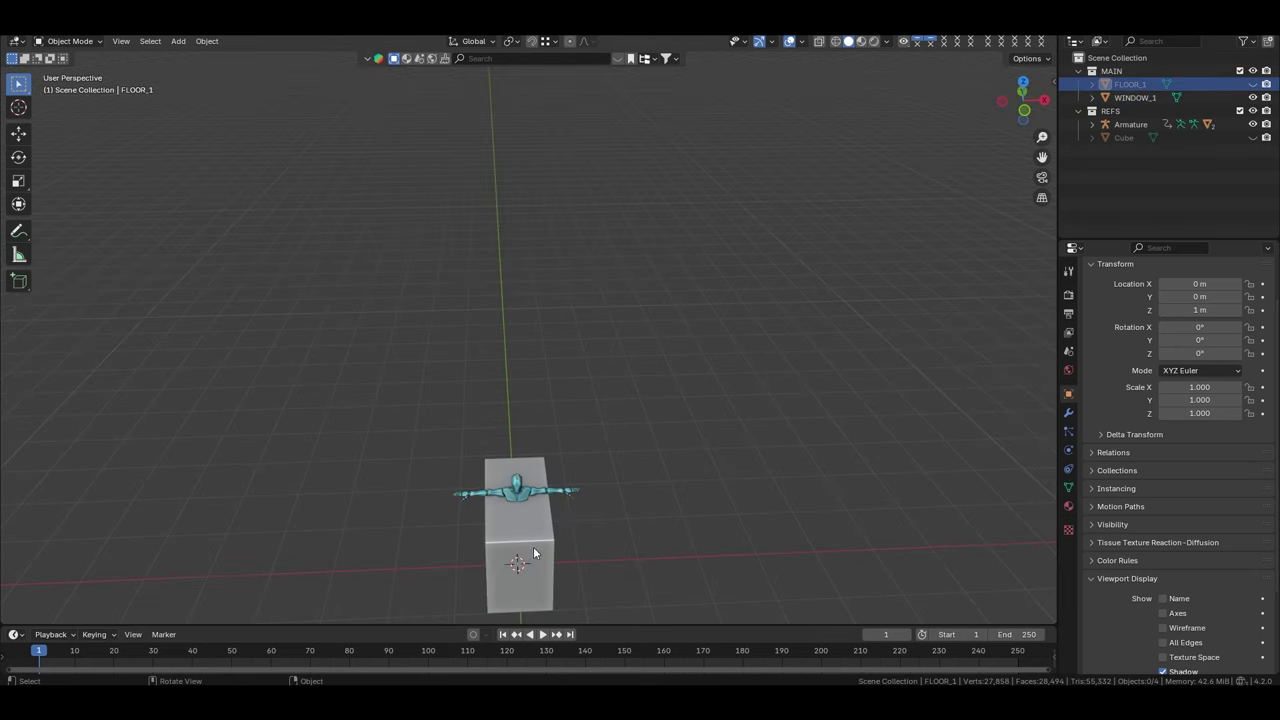
{"action": "key", "text": "Tab"}
{"action": "middle_click_drag", "start_coordinate": [667, 360], "coordinate": [737, 423]}
{"action": "key", "text": "KP_1"}
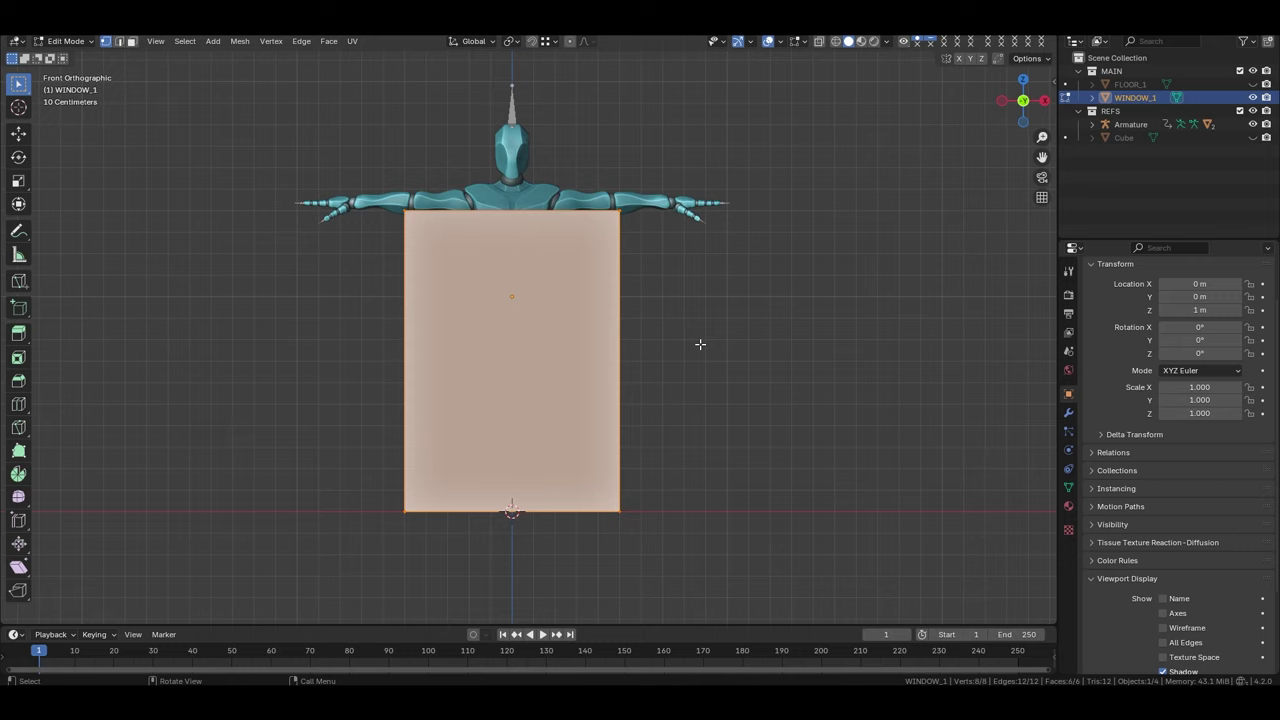
{"action": "key", "text": "KP_7"}
{"action": "key", "text": "s"}
{"action": "key", "text": "y"}
{"action": "scroll", "coordinate": [580, 390], "scroll_direction": "up", "scroll_amount": 3}
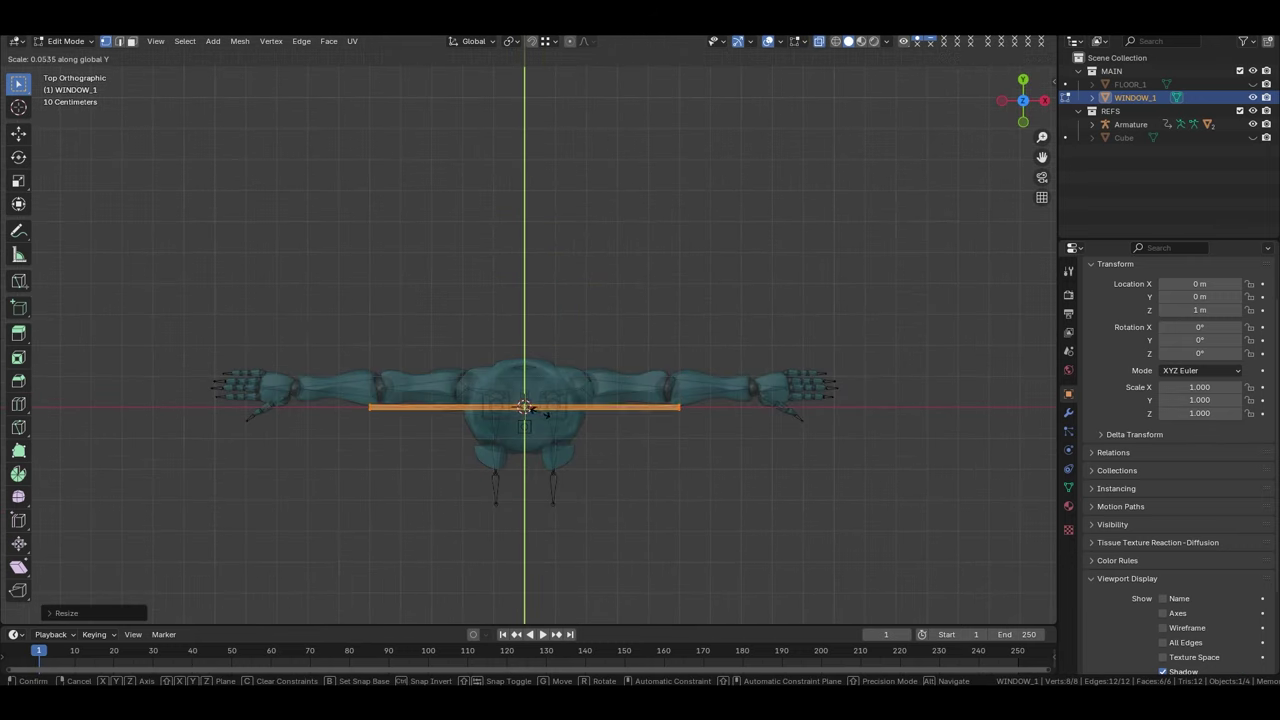
{"action": "left_click", "coordinate": [584, 427]}
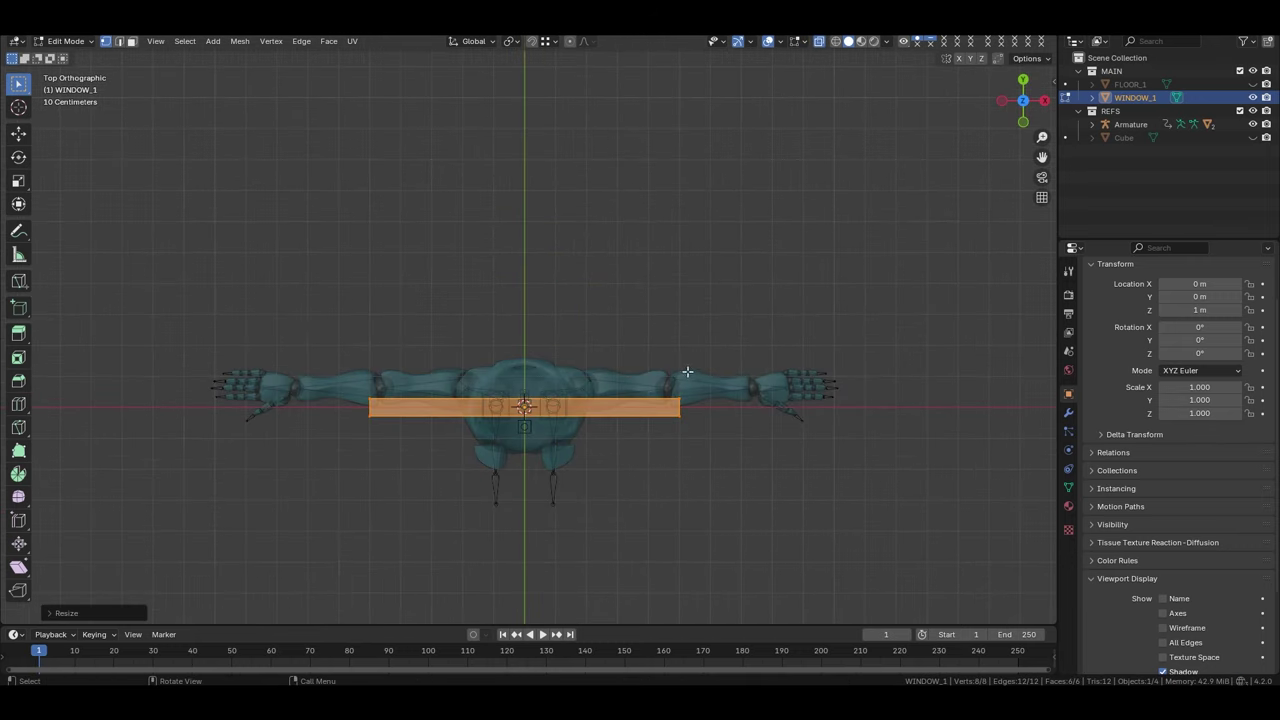
Add an edge loop across the slab and try sliding it 0.2515, then undo
{"action": "left_click_drag", "start_coordinate": [345, 397], "coordinate": [345, 397]}
{"action": "scroll", "coordinate": [400, 395], "scroll_direction": "up", "scroll_amount": 3}
{"action": "scroll", "coordinate": [400, 395], "scroll_direction": "down", "scroll_amount": 3}
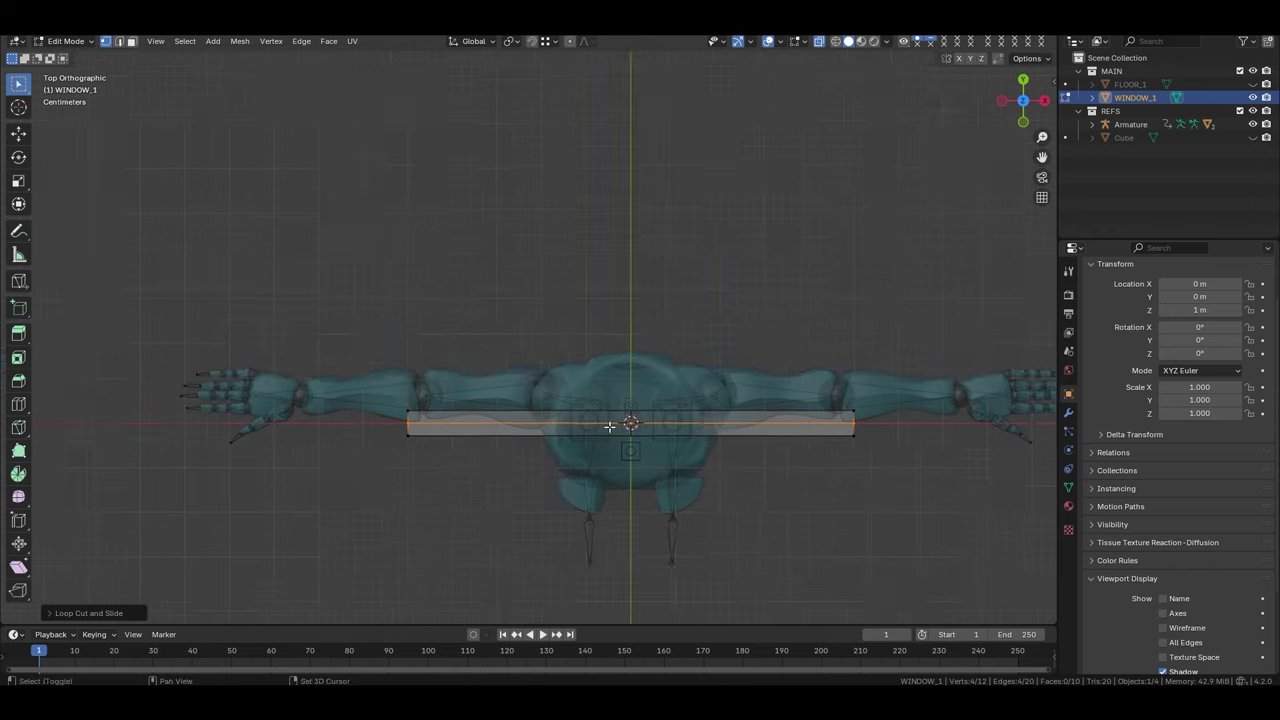
{"action": "middle_click_drag", "start_coordinate": [400, 400], "coordinate": [234, 405], "text": "shift"}
{"action": "key", "text": "g"}
{"action": "key", "text": "g"}
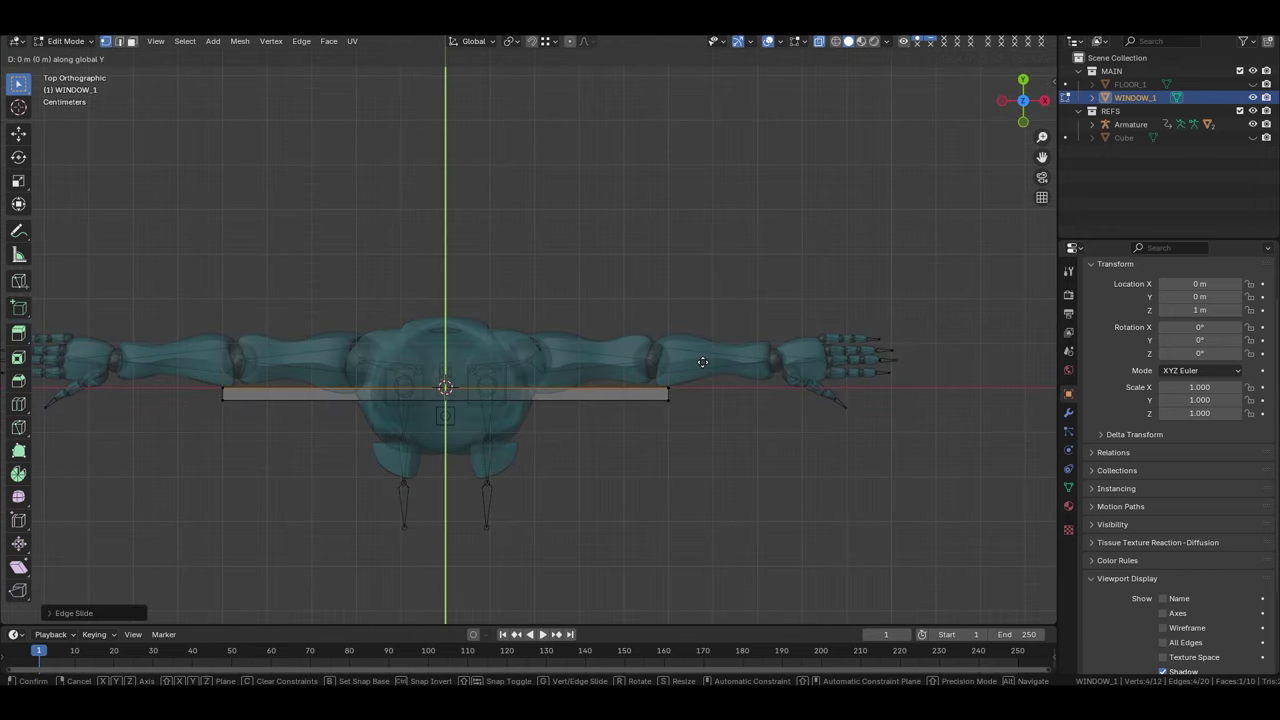
{"action": "type", "text": "2"}
{"action": "key", "text": "BackSpace"}
{"action": "type", "text": ".25"}
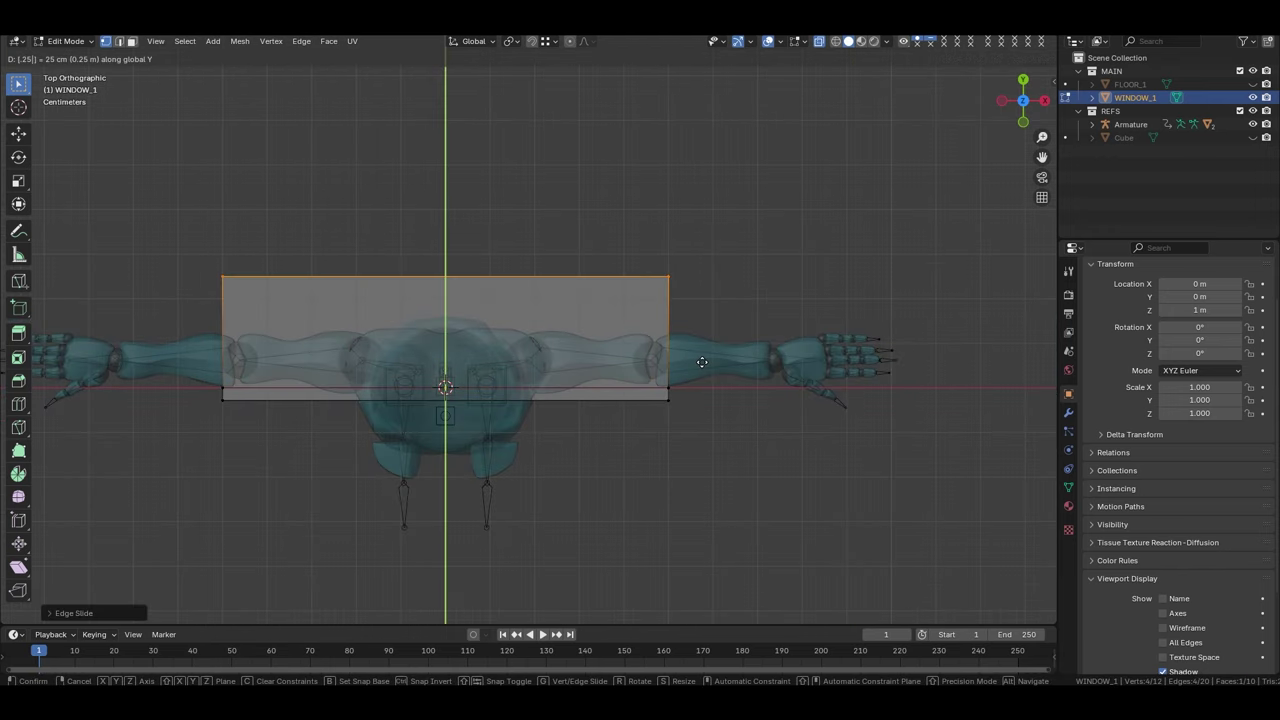
{"action": "type", "text": "15"}
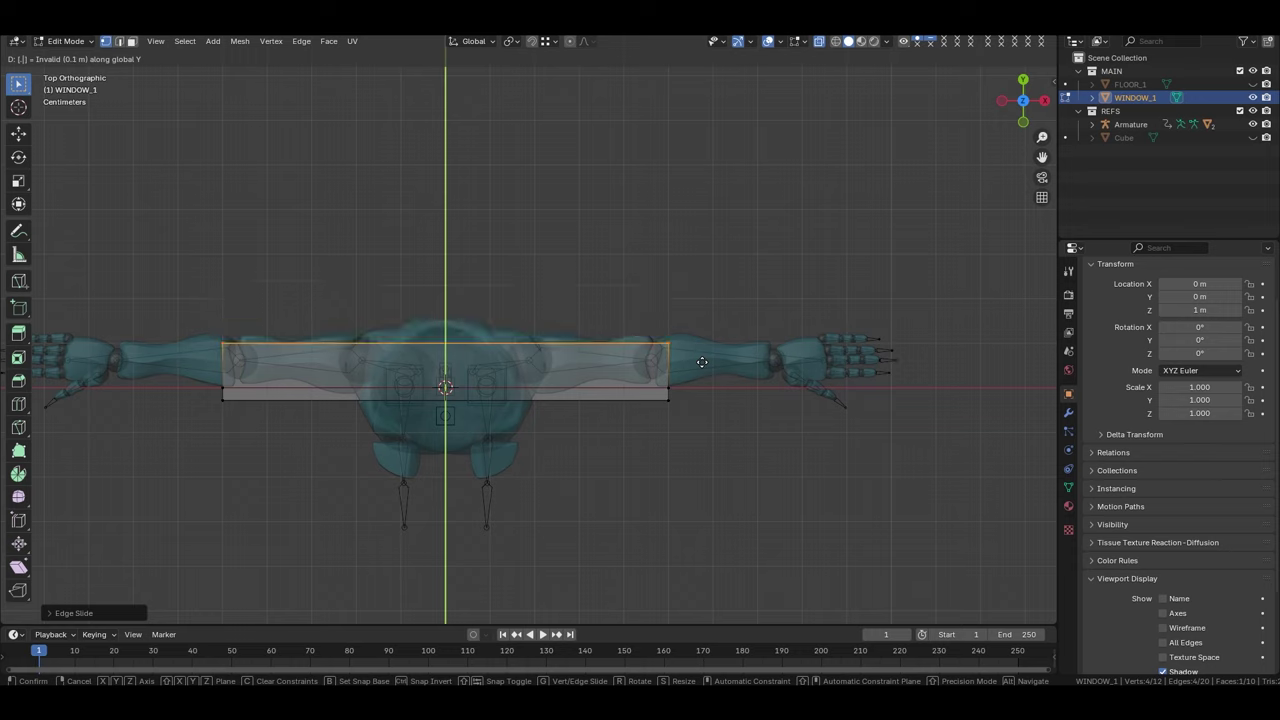
{"action": "key", "text": "ctrl+z"}
Try extending the face 0.15 m, then undo the extension
{"action": "key", "text": "g"}
{"action": "key", "text": "g"}
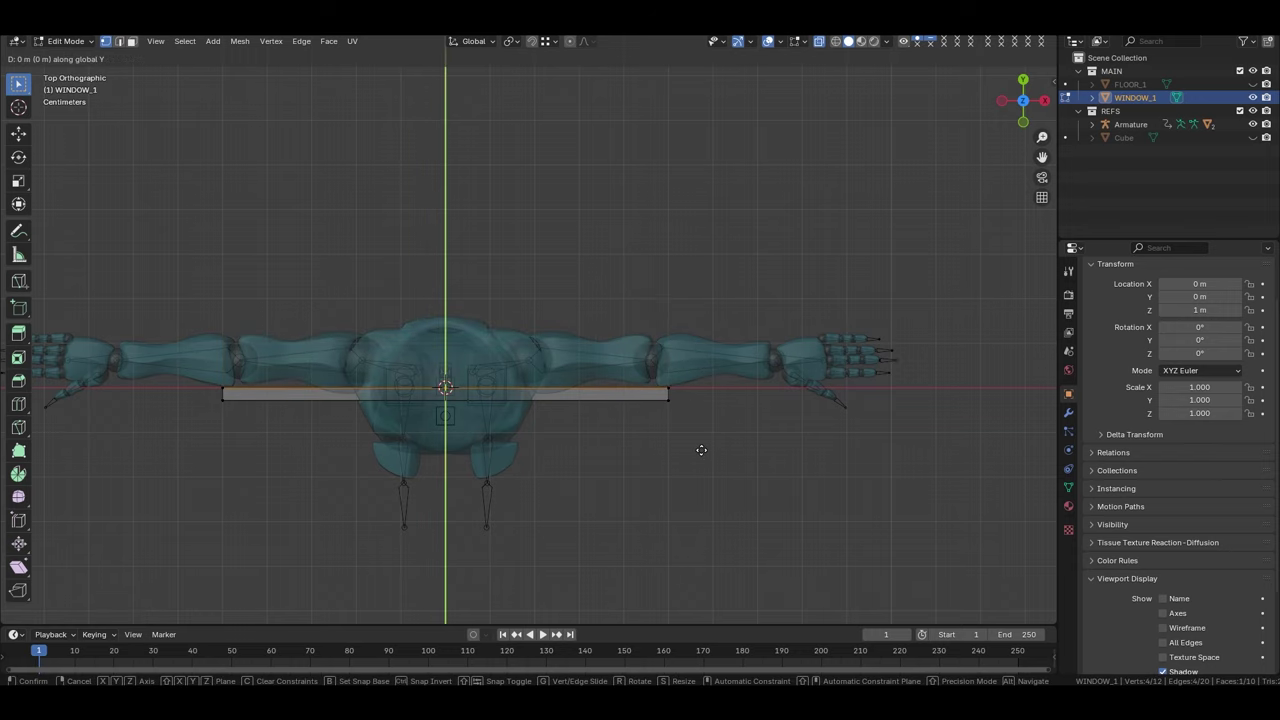
{"action": "type", "text": ".15"}
{"action": "key", "text": "Return"}
{"action": "type", "text": ".15"}
{"action": "key", "text": "Return"}
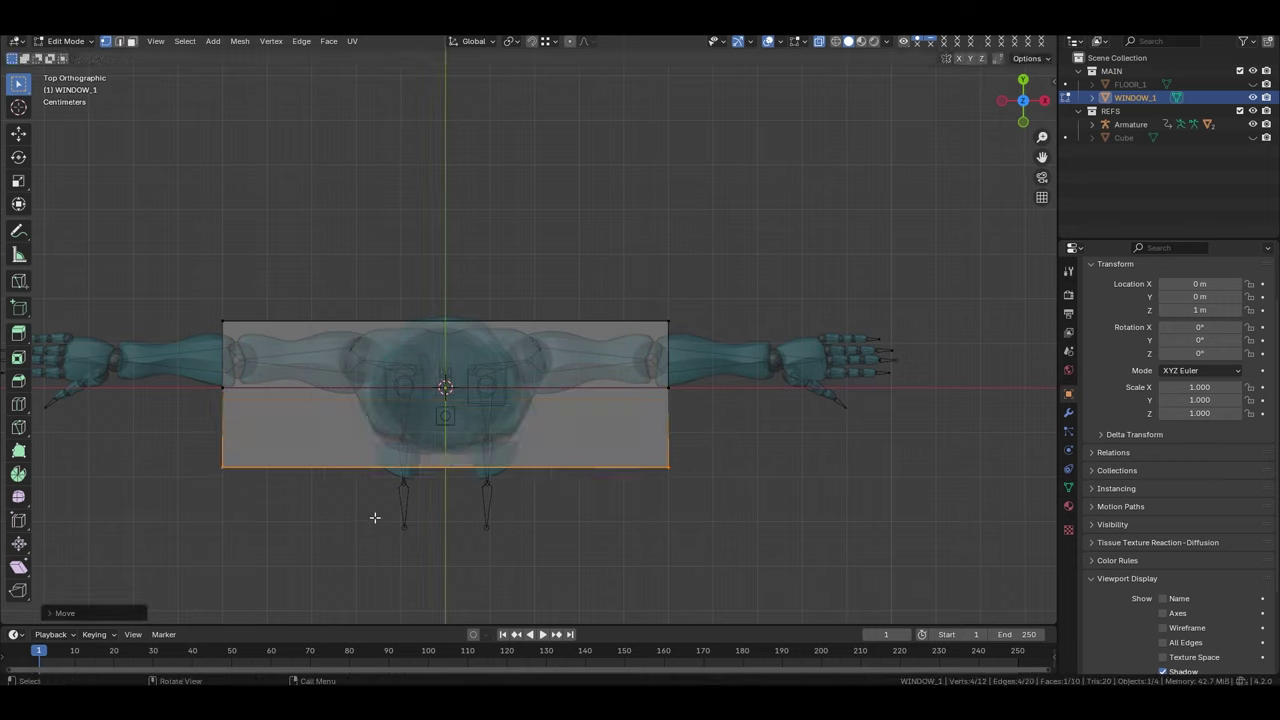
{"action": "key", "text": "ctrl+z"}
{"action": "key", "text": "ctrl+z"}
{"action": "key", "text": "ctrl+z"}
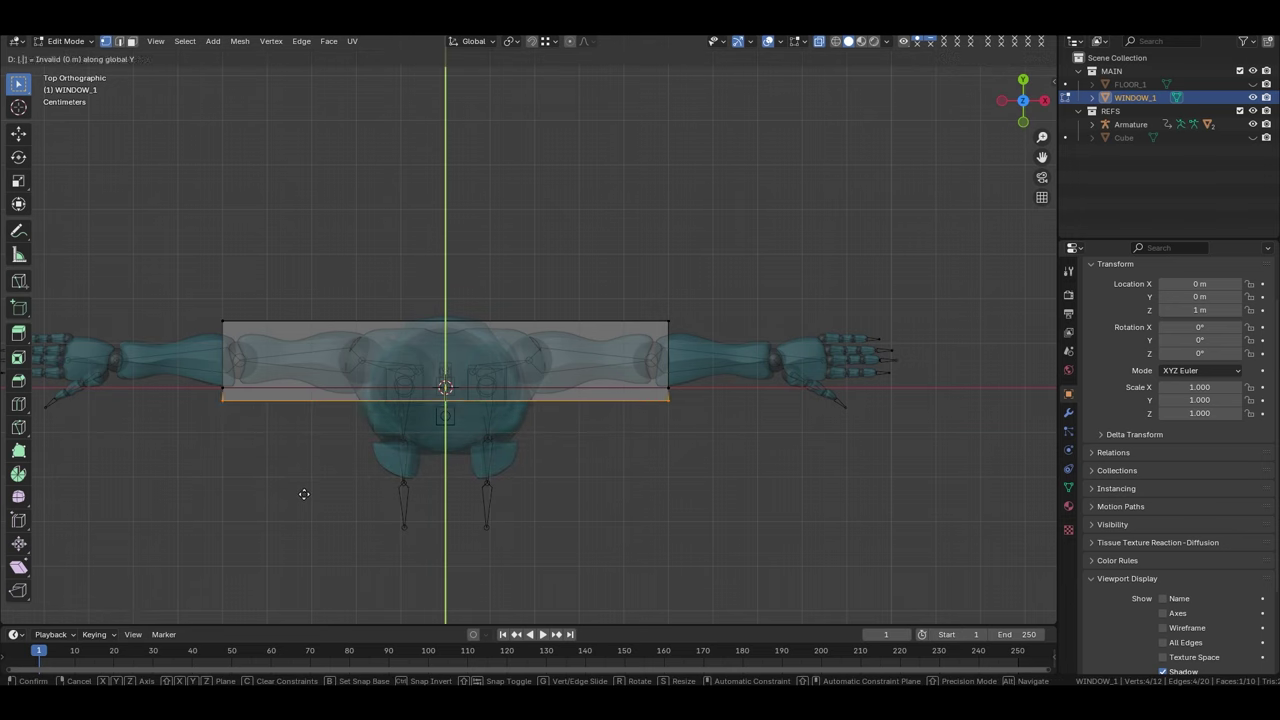
{"action": "key", "text": "ctrl+z"}
{"action": "key", "text": "ctrl+z"}
Move the selected edge 15 cm along -Y and return to Object Mode
{"action": "key", "text": "g"}
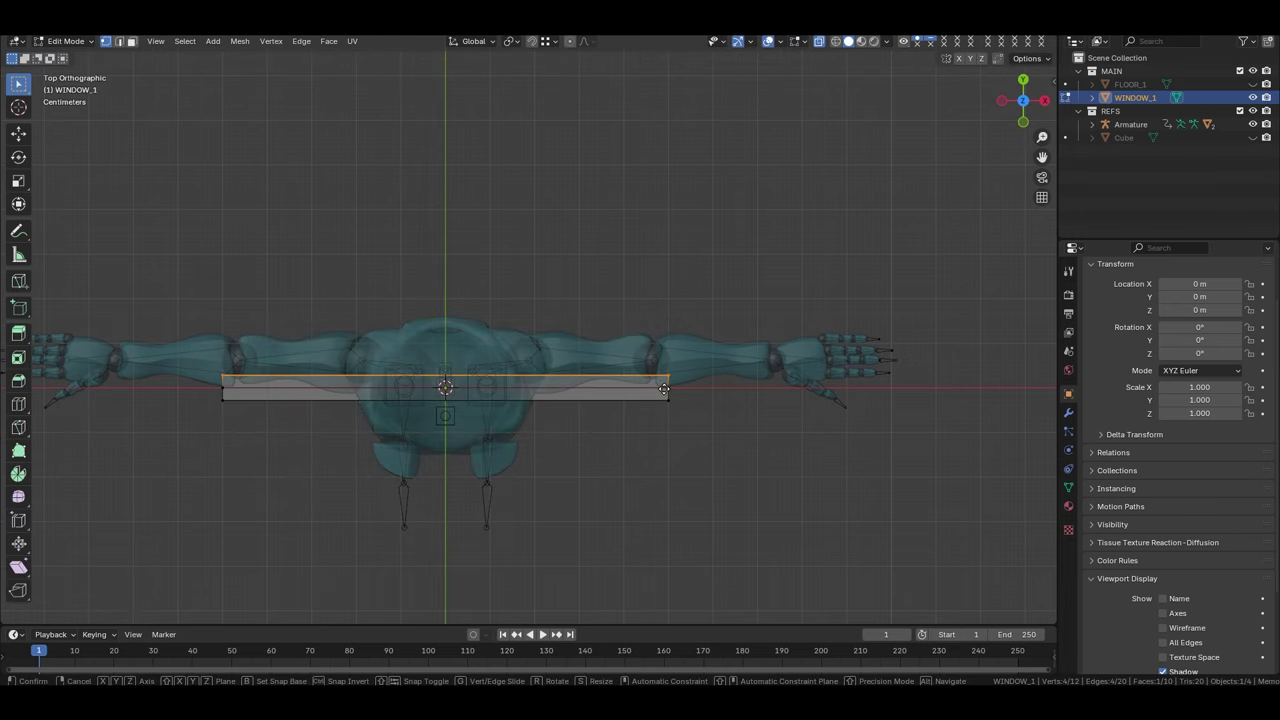
{"action": "key", "text": "Escape"}
{"action": "key", "text": "ctrl+shift+z"}
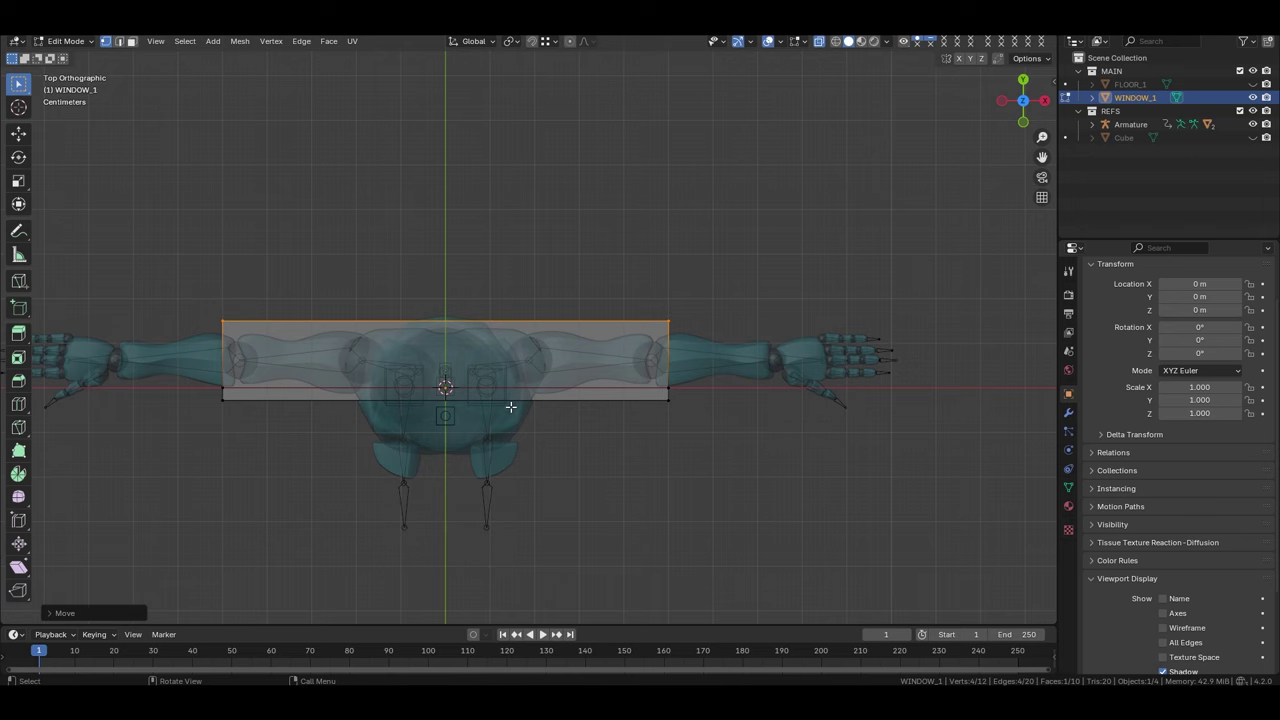
{"action": "type", "text": "gy-15"}
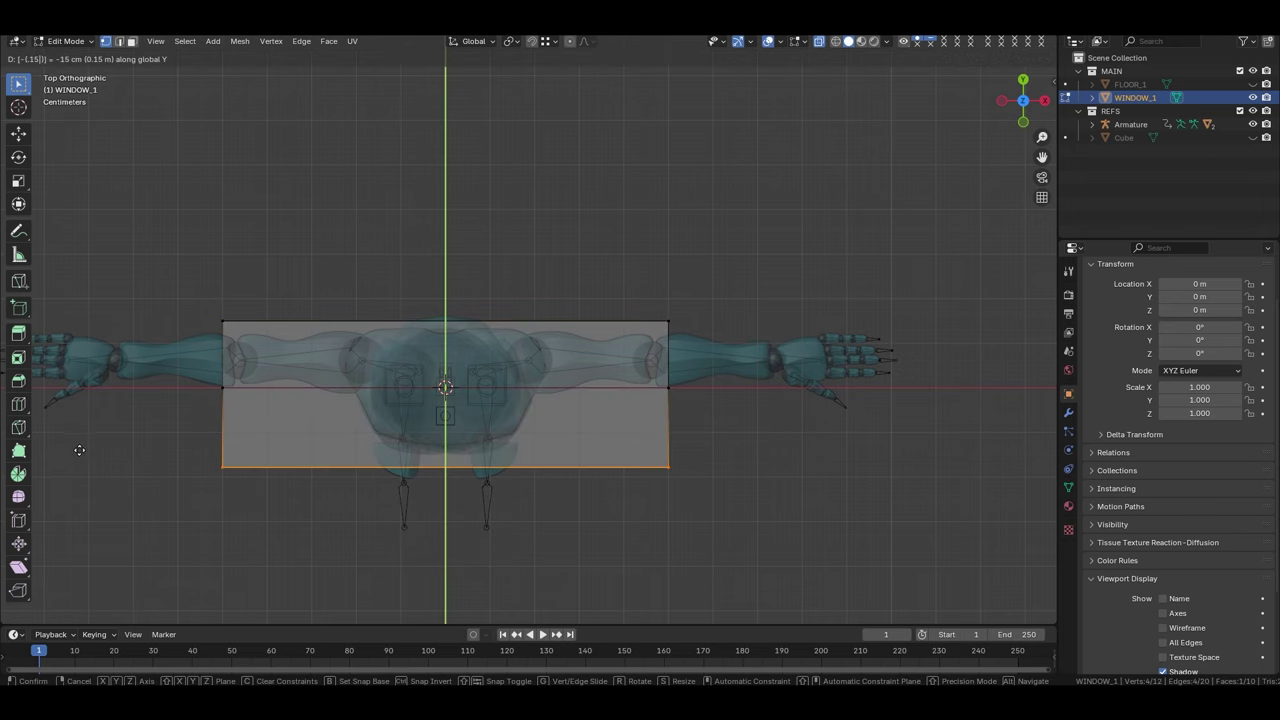
{"action": "key", "text": "Return"}
{"action": "scroll", "coordinate": [79, 450], "scroll_direction": "down", "scroll_amount": 3}
{"action": "middle_click_drag", "start_coordinate": [79, 450], "coordinate": [493, 364]}
{"action": "key", "text": "Tab"}
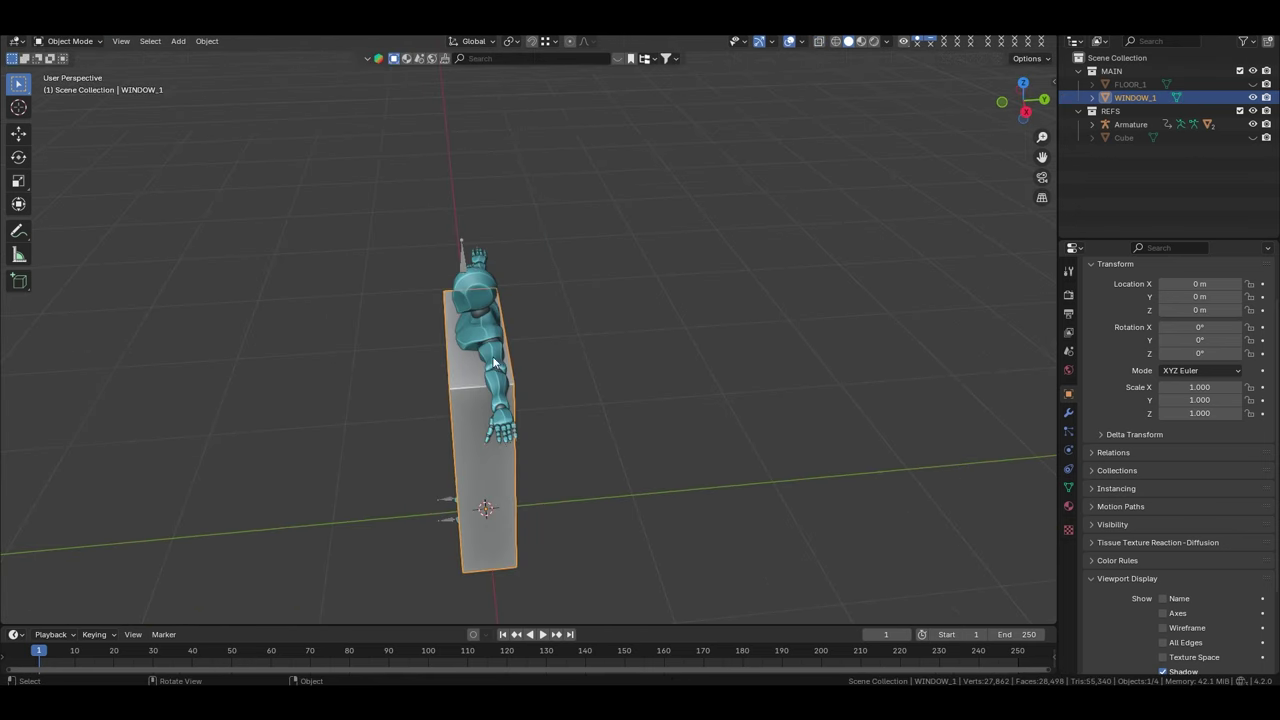
Show the FLOOR_1 walls and move WINDOW_1 onto the wall from the top view
{"action": "left_click", "coordinate": [1252, 84]}
{"action": "left_click", "coordinate": [1252, 84]}
{"action": "left_click", "coordinate": [1252, 84]}
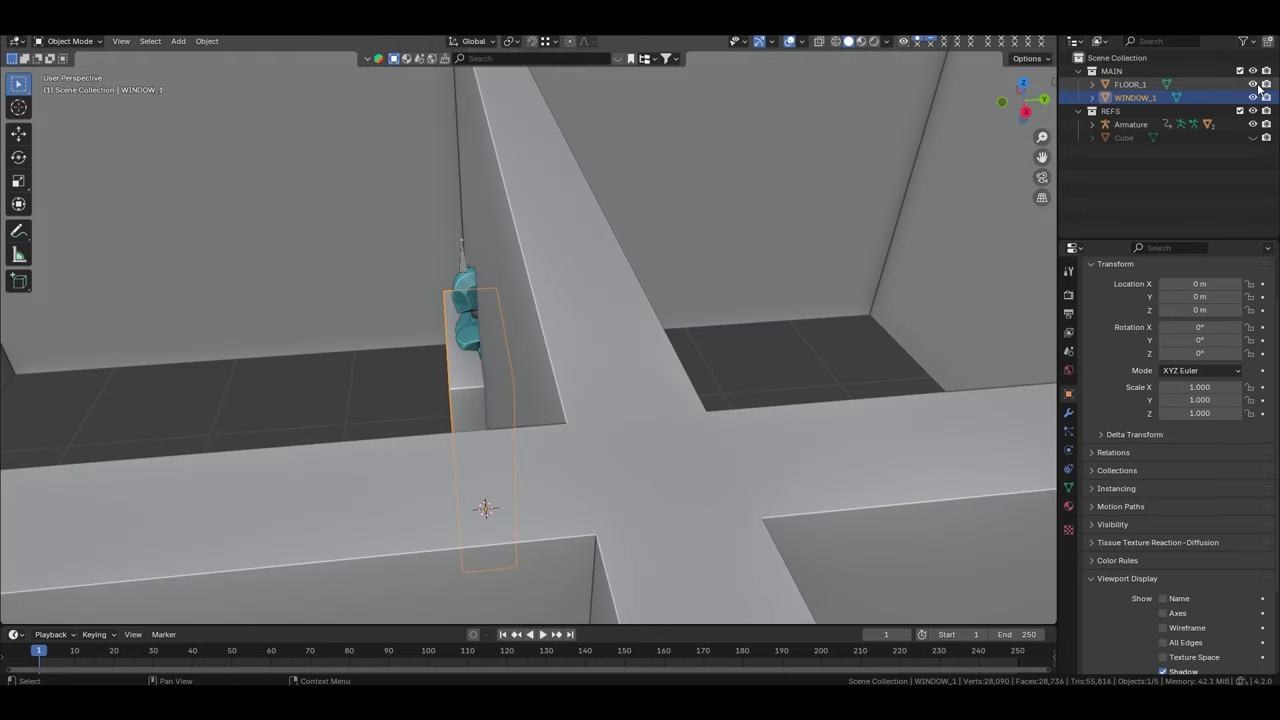
{"action": "key", "text": "KP_7"}
{"action": "scroll", "coordinate": [513, 244], "scroll_direction": "down", "scroll_amount": 2}
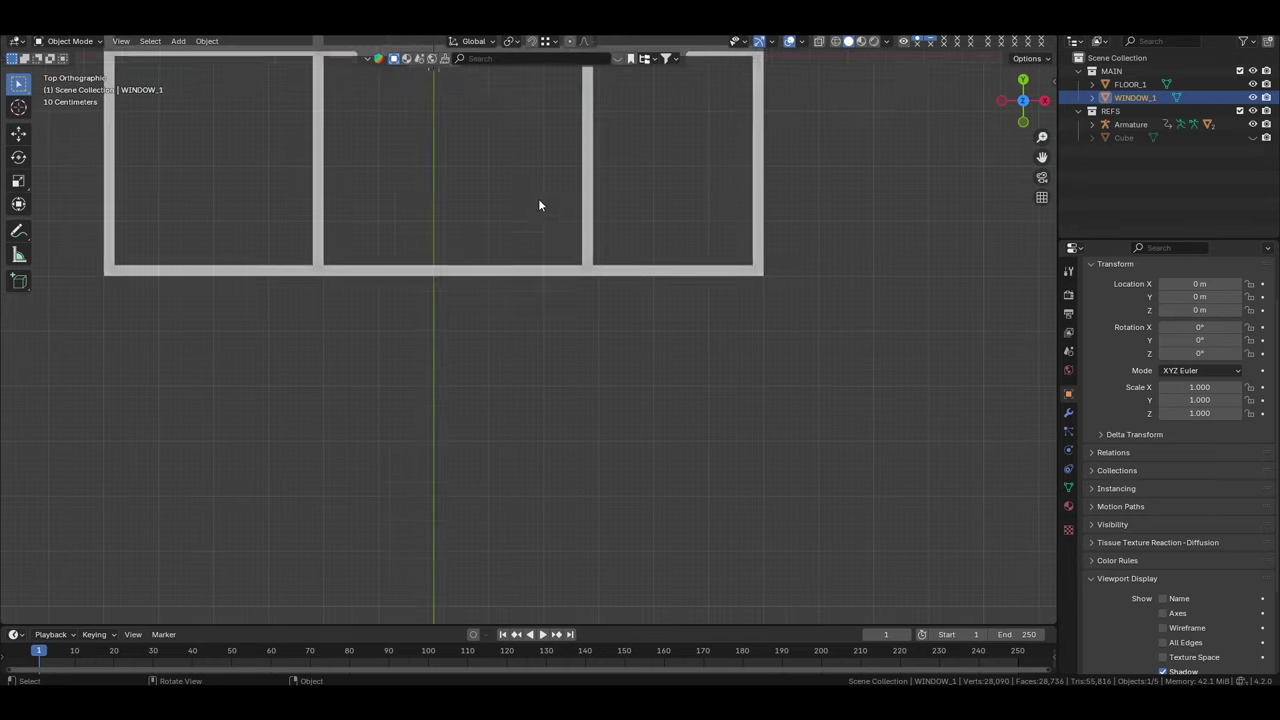
{"action": "key", "text": "g"}
{"action": "key", "text": "y"}
{"action": "left_click", "coordinate": [546, 412]}
{"action": "scroll", "coordinate": [574, 270], "scroll_direction": "up", "scroll_amount": 2}
{"action": "scroll", "coordinate": [574, 270], "scroll_direction": "up", "scroll_amount": 3}
{"action": "key", "text": "g"}
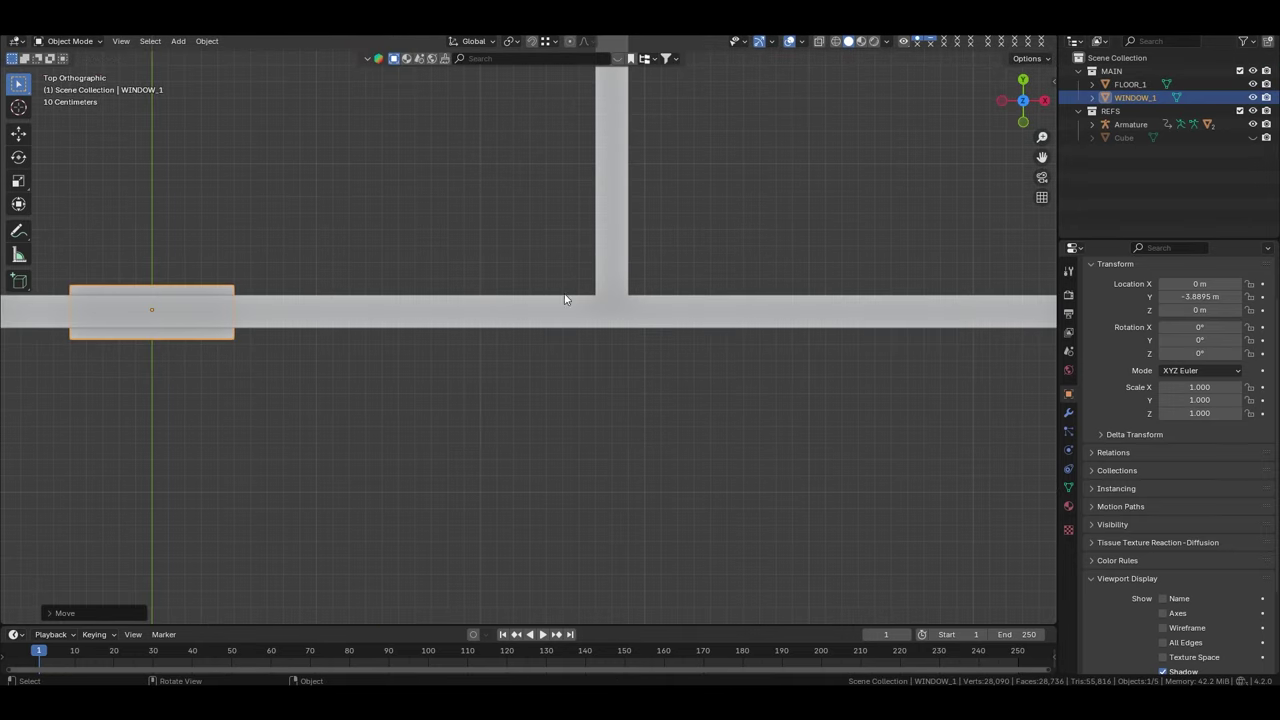
{"action": "left_click", "coordinate": [524, 352]}
Adjust WINDOW_1's Y position so it sits within the wall
{"action": "middle_click_drag", "start_coordinate": [524, 352], "coordinate": [480, 420]}
{"action": "key", "text": "grave"}
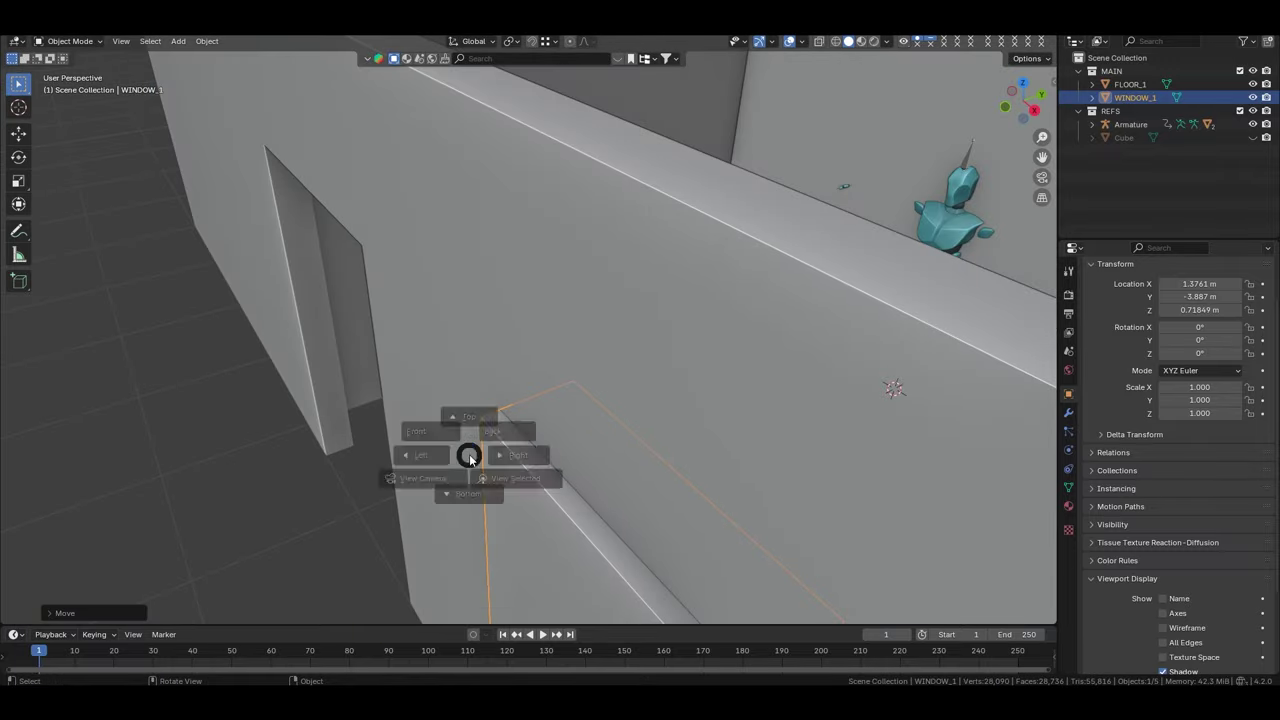
{"action": "left_click", "coordinate": [457, 409]}
{"action": "key", "text": "g"}
{"action": "key", "text": "y"}
{"action": "left_click", "coordinate": [520, 426]}
{"action": "scroll", "coordinate": [634, 401], "scroll_direction": "up", "scroll_amount": 3}
{"action": "scroll", "coordinate": [664, 486], "scroll_direction": "down", "scroll_amount": 3}
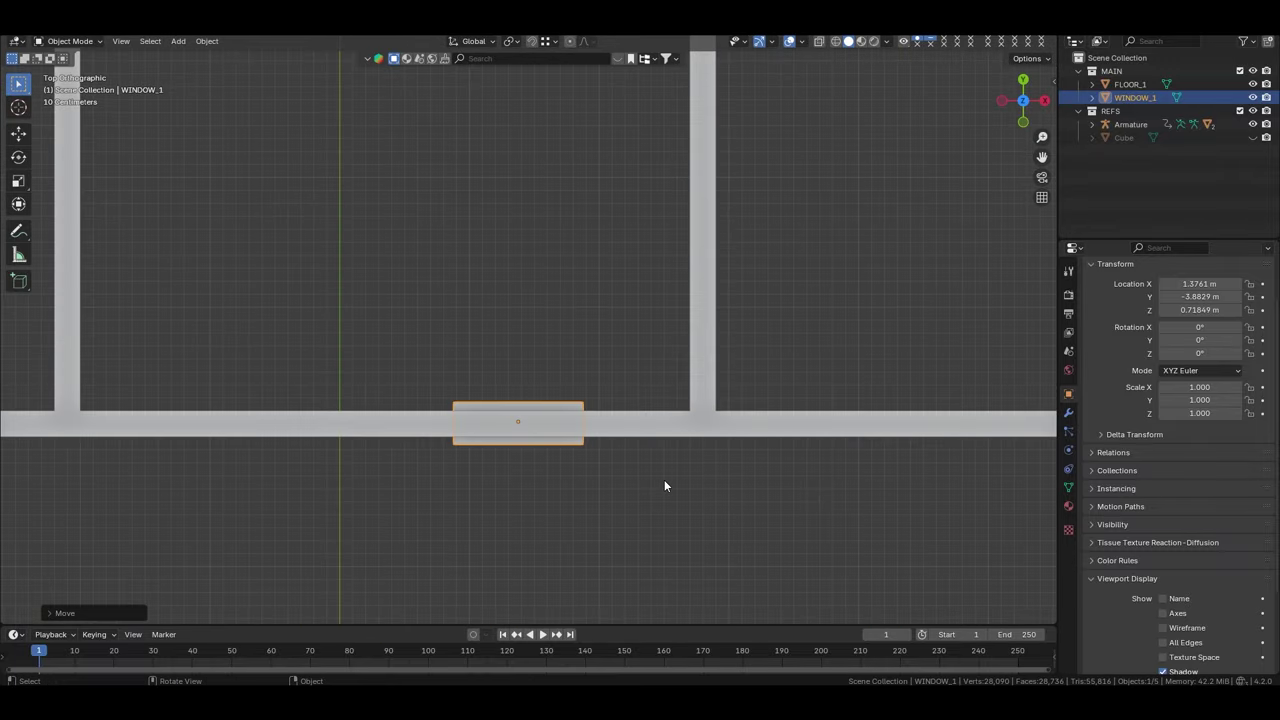
{"action": "scroll", "coordinate": [534, 449], "scroll_direction": "up", "scroll_amount": 5}
Turn on edge length display and move the lower edge 0.1 m along Y
{"action": "key", "text": "Tab"}
{"action": "scroll", "coordinate": [619, 457], "scroll_direction": "up", "scroll_amount": 3}
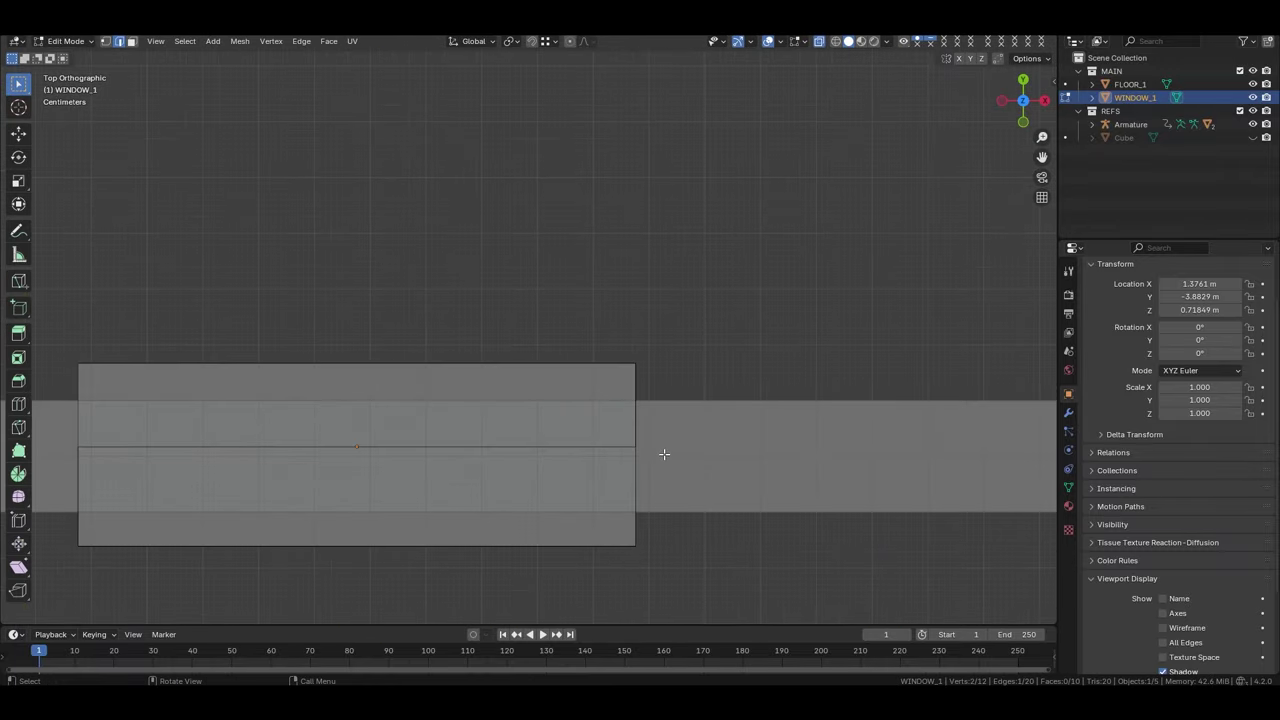
{"action": "left_click", "coordinate": [664, 454]}
{"action": "left_click", "coordinate": [800, 41]}
{"action": "left_click", "coordinate": [748, 214]}
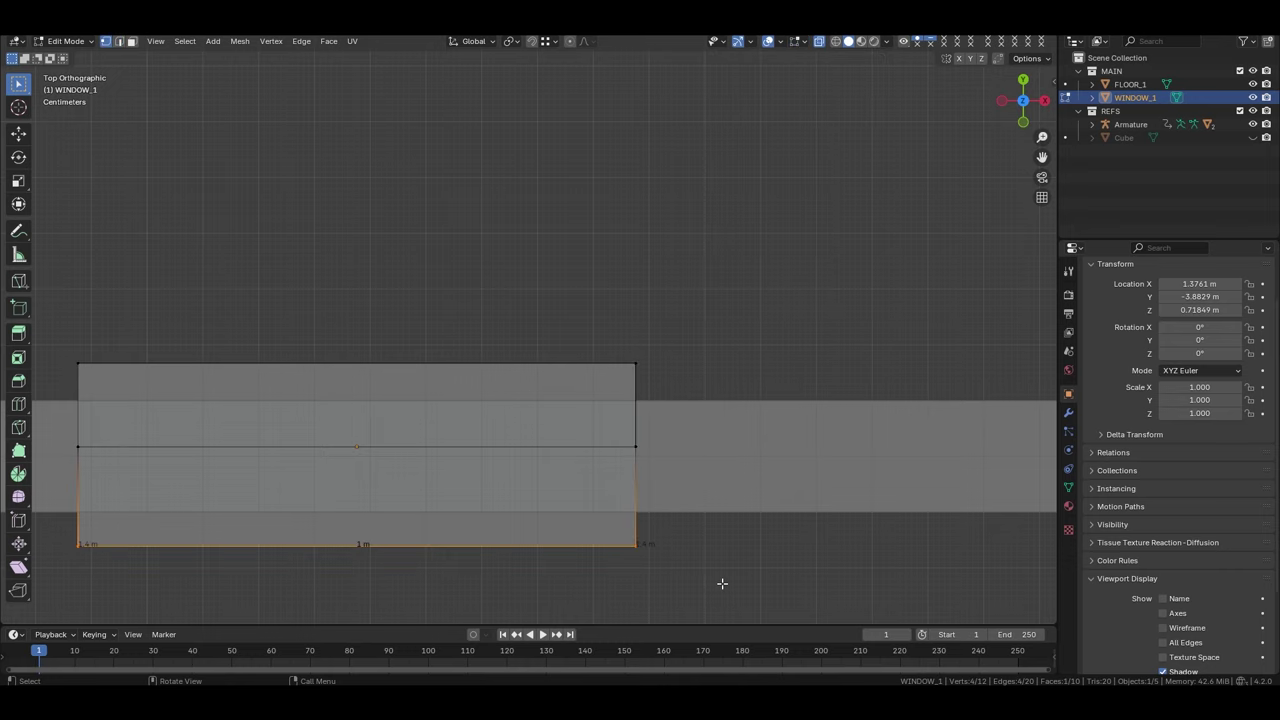
{"action": "key", "text": "g"}
{"action": "key", "text": "g"}
{"action": "left_click", "coordinate": [634, 340]}
{"action": "type", "text": "gy.1"}
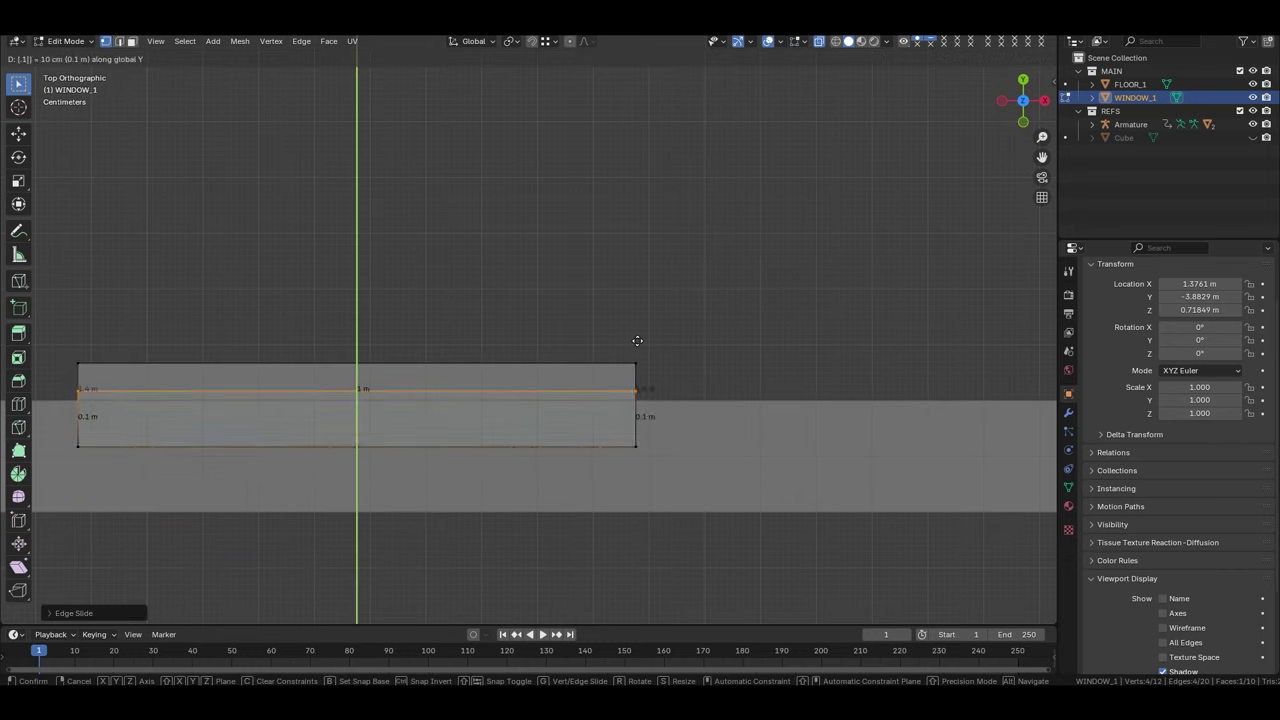
{"action": "key", "text": "Return"}
{"action": "key", "text": "Tab"}
Shift WINDOW_1 along Y to its final position in the house
{"action": "key", "text": "g"}
{"action": "key", "text": "y"}
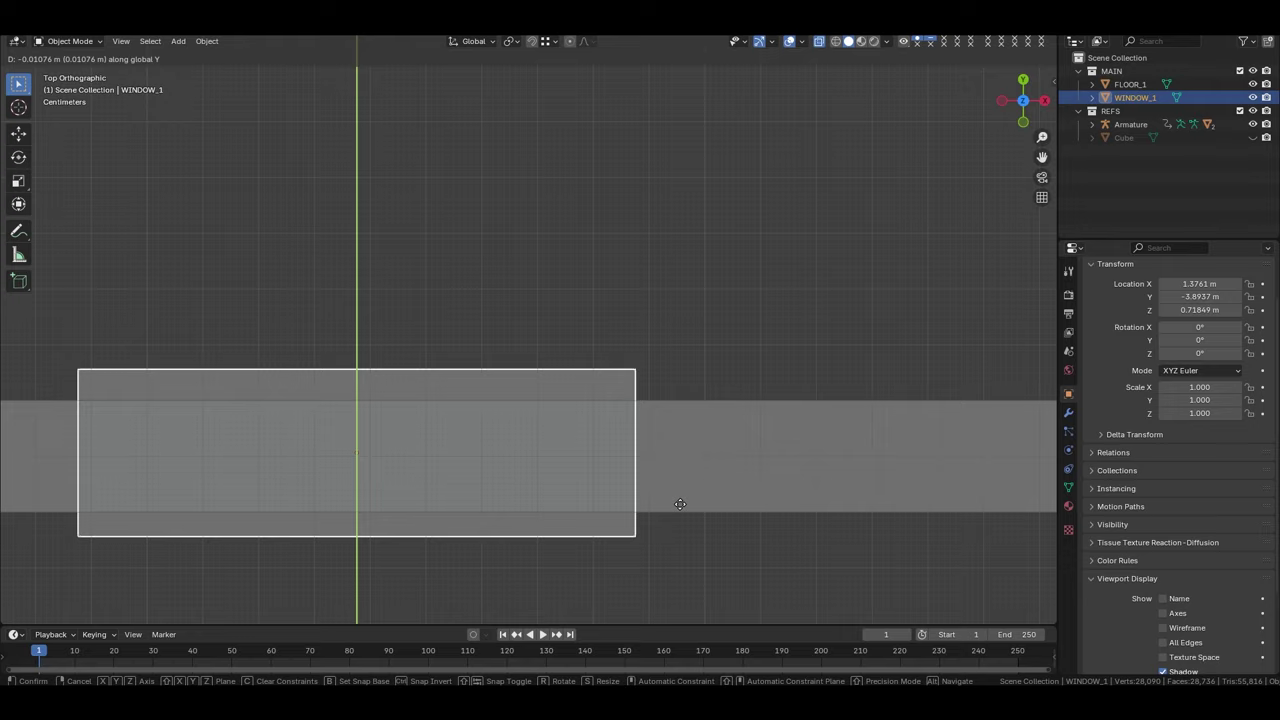
{"action": "left_click", "coordinate": [680, 504]}
{"action": "scroll", "coordinate": [662, 484], "scroll_direction": "down", "scroll_amount": 3}
{"action": "mouse_move", "coordinate": [662, 484]}
{"action": "middle_mouse_down"}
{"action": "mouse_move", "coordinate": [588, 339]}
{"action": "mouse_move", "coordinate": [645, 322]}
{"action": "middle_mouse_up"}
Reset WINDOW_1 to the world origin and sort out visibility of FLOOR_1, Cube and Armature
{"action": "key", "text": "alt+g"}
{"action": "scroll", "coordinate": [895, 133], "scroll_direction": "up", "scroll_amount": 3}
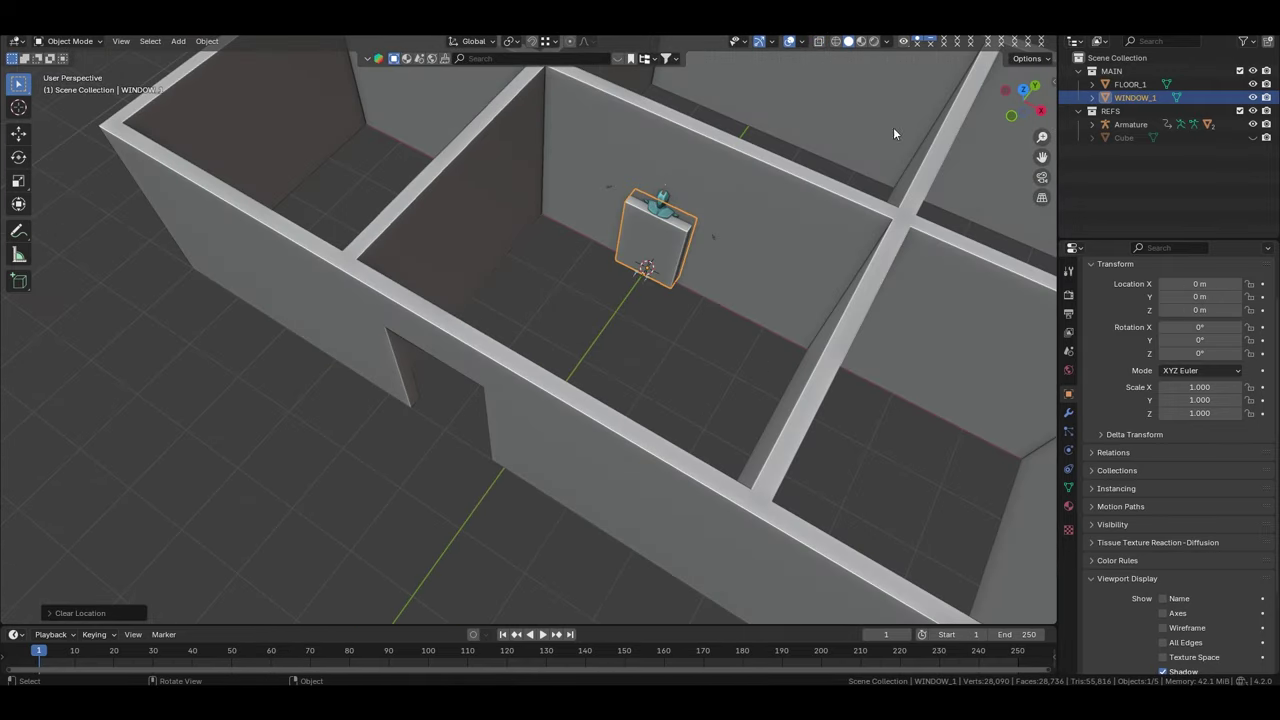
{"action": "left_click", "coordinate": [1253, 96], "text": "ctrl"}
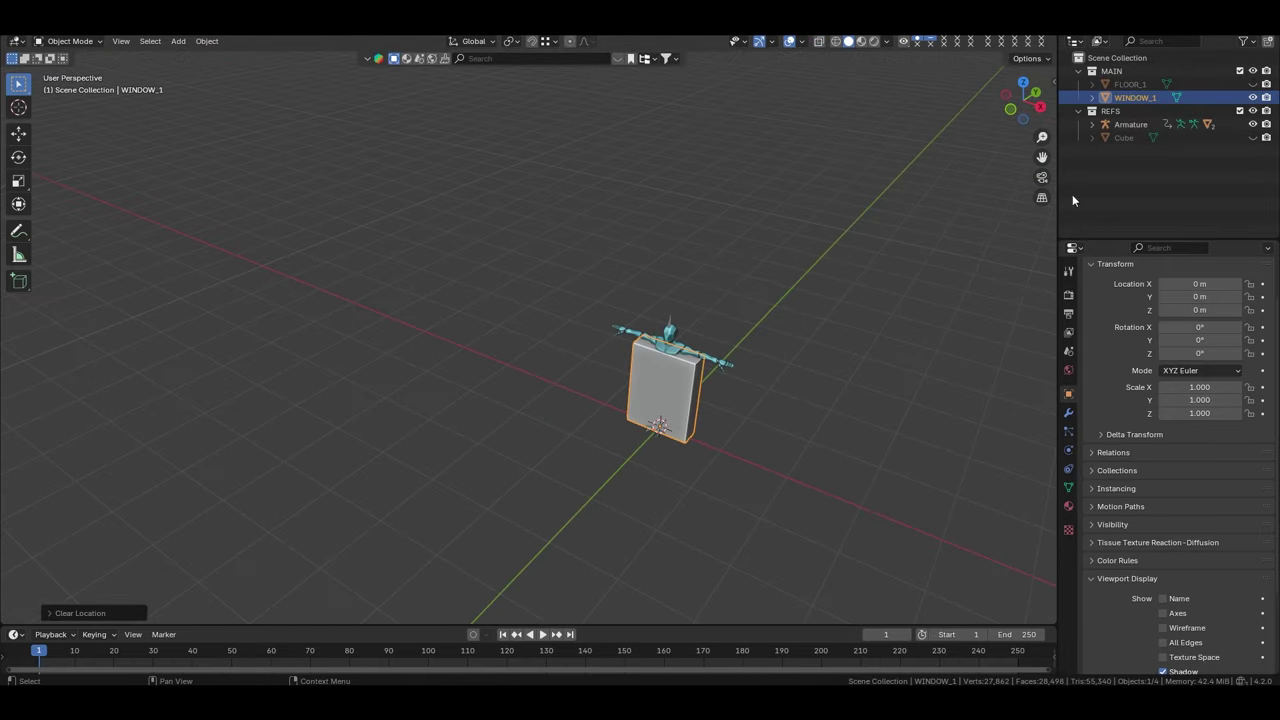
{"action": "scroll", "coordinate": [717, 377], "scroll_direction": "up", "scroll_amount": 3}
{"action": "left_click", "coordinate": [717, 377]}
{"action": "key", "text": "ctrl+z"}
{"action": "left_click", "coordinate": [1253, 124]}
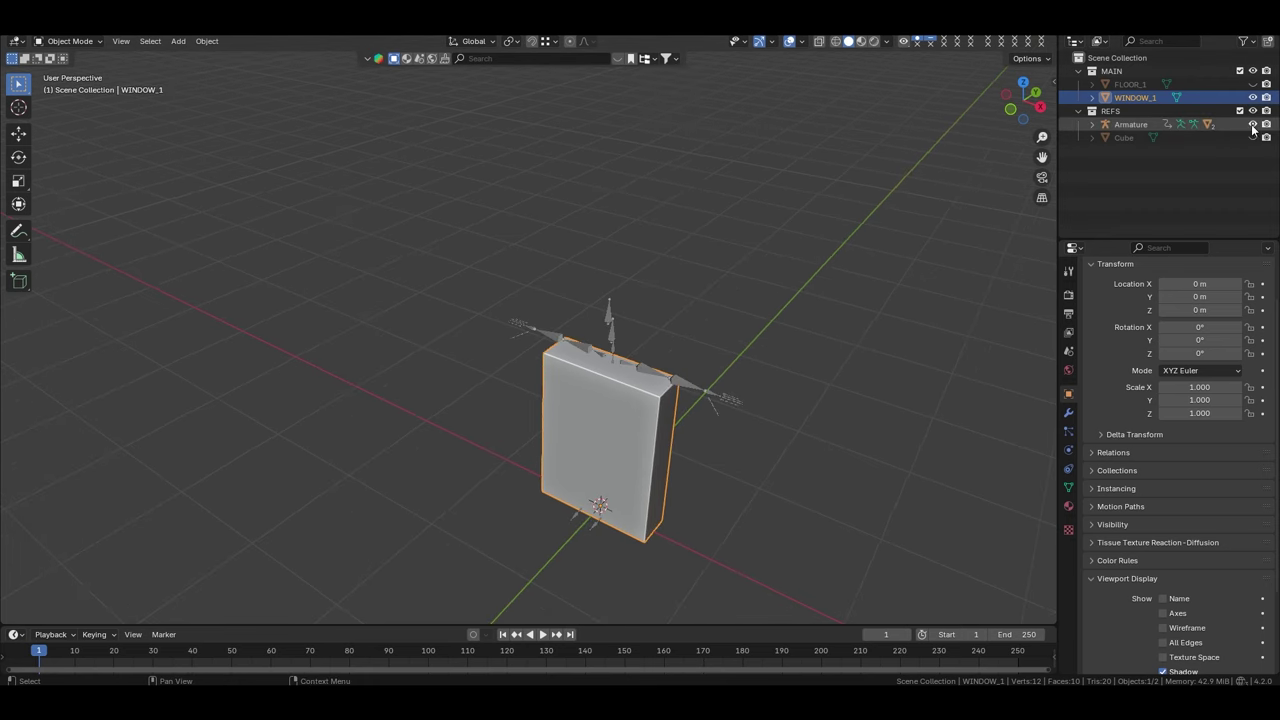
{"action": "key", "text": "ctrl+z"}
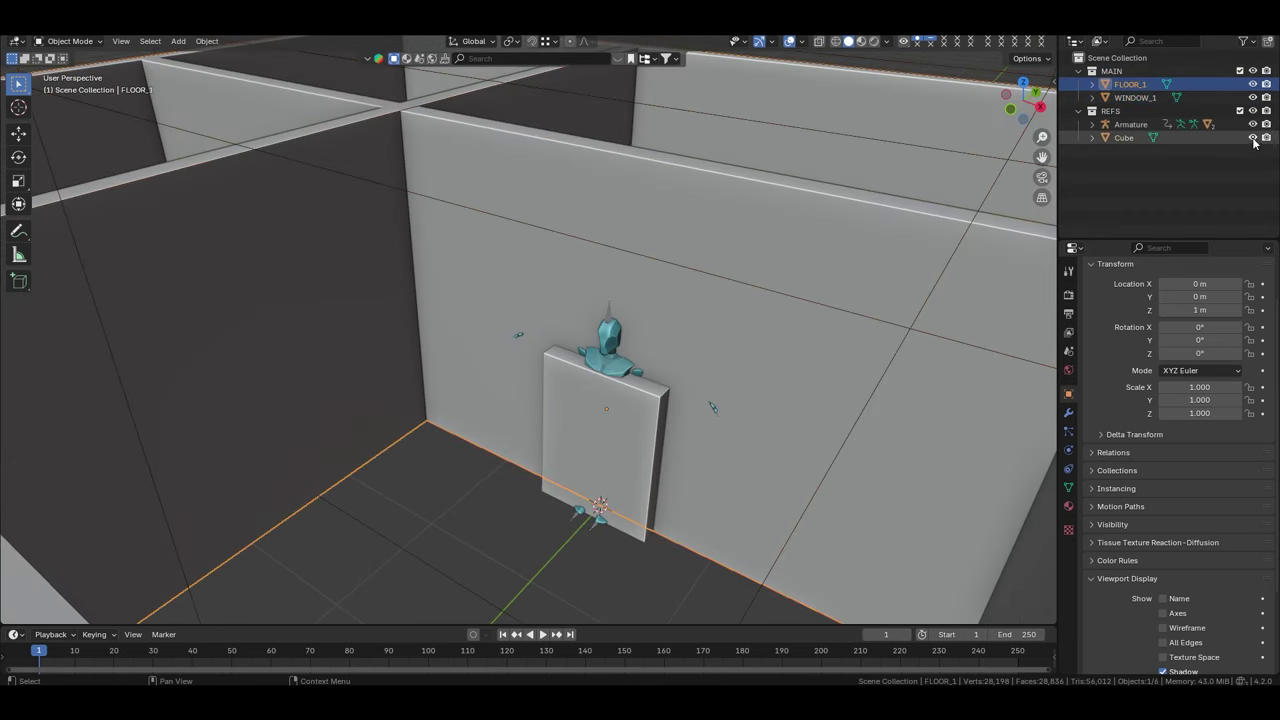
{"action": "mouse_move", "coordinate": [1253, 137]}
{"action": "left_mouse_down"}
{"action": "mouse_move", "coordinate": [1253, 124]}
{"action": "mouse_move", "coordinate": [1253, 137]}
{"action": "left_mouse_up"}
{"action": "left_click", "coordinate": [1253, 84]}
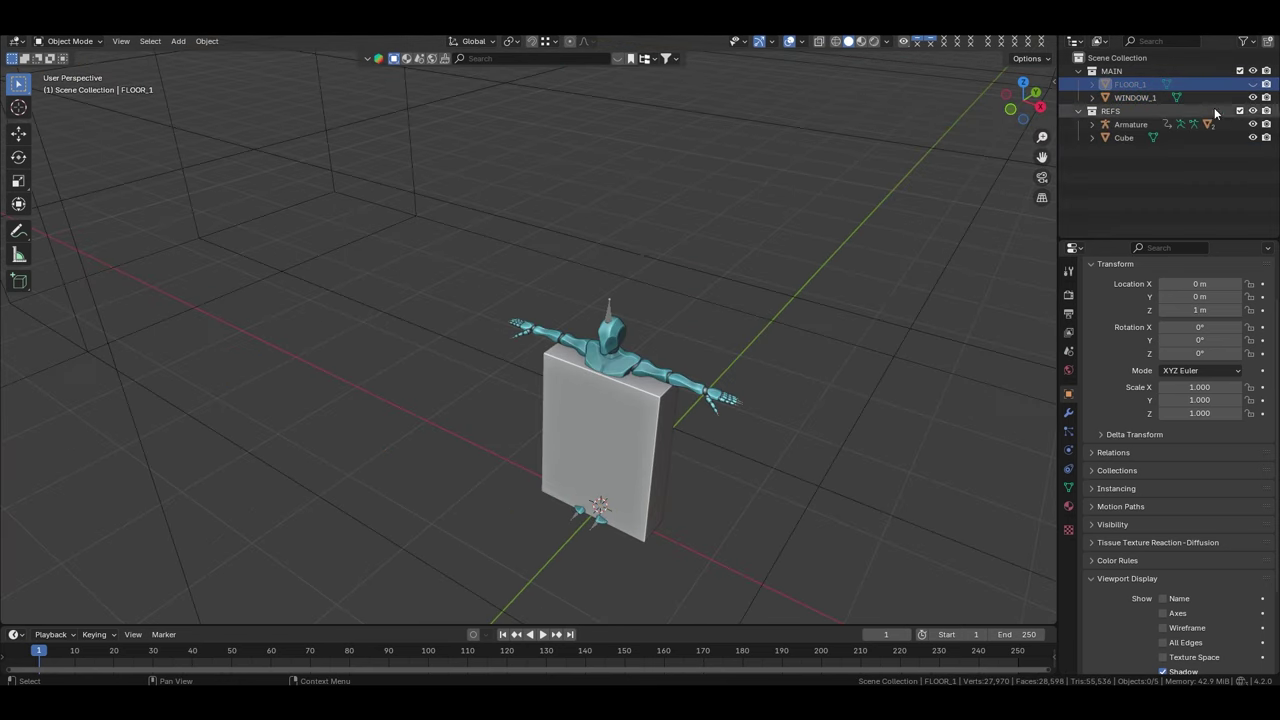
{"action": "middle_click_drag", "start_coordinate": [715, 230], "coordinate": [696, 272]}
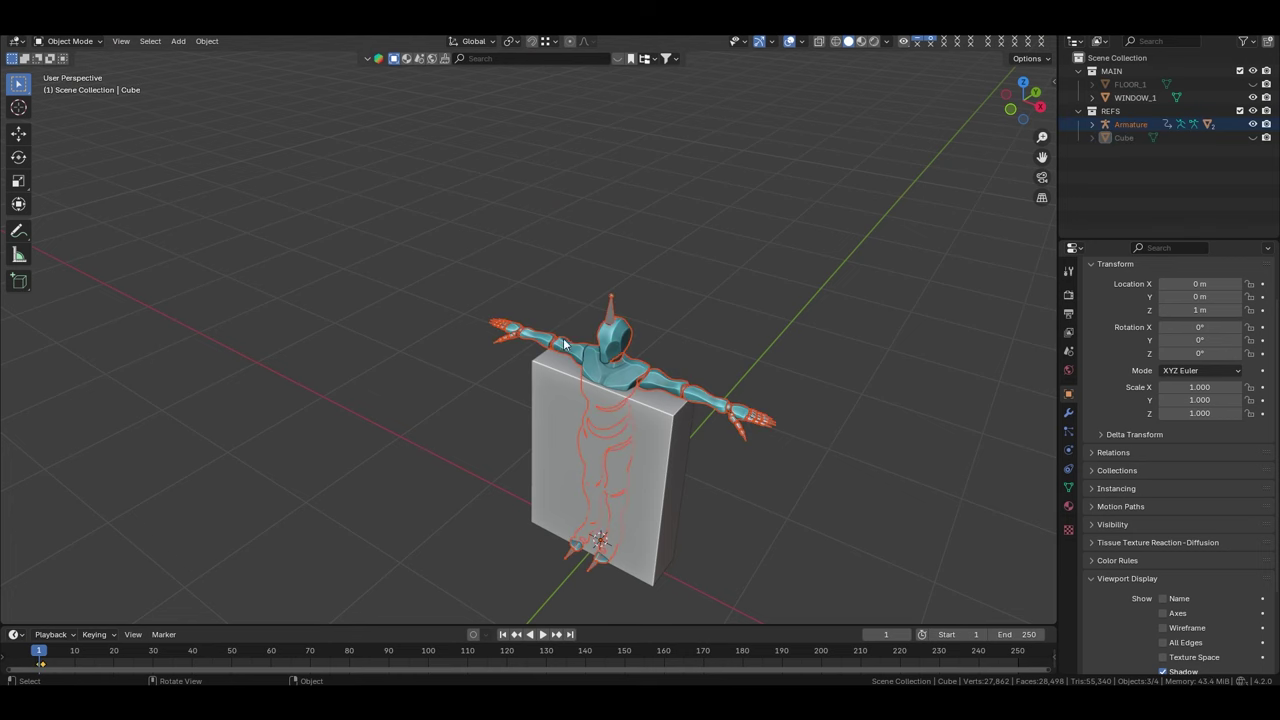
Move the Armature into a new collection named CHA REF
{"action": "key", "text": "m"}
{"action": "type", "text": "CHA REFS"}
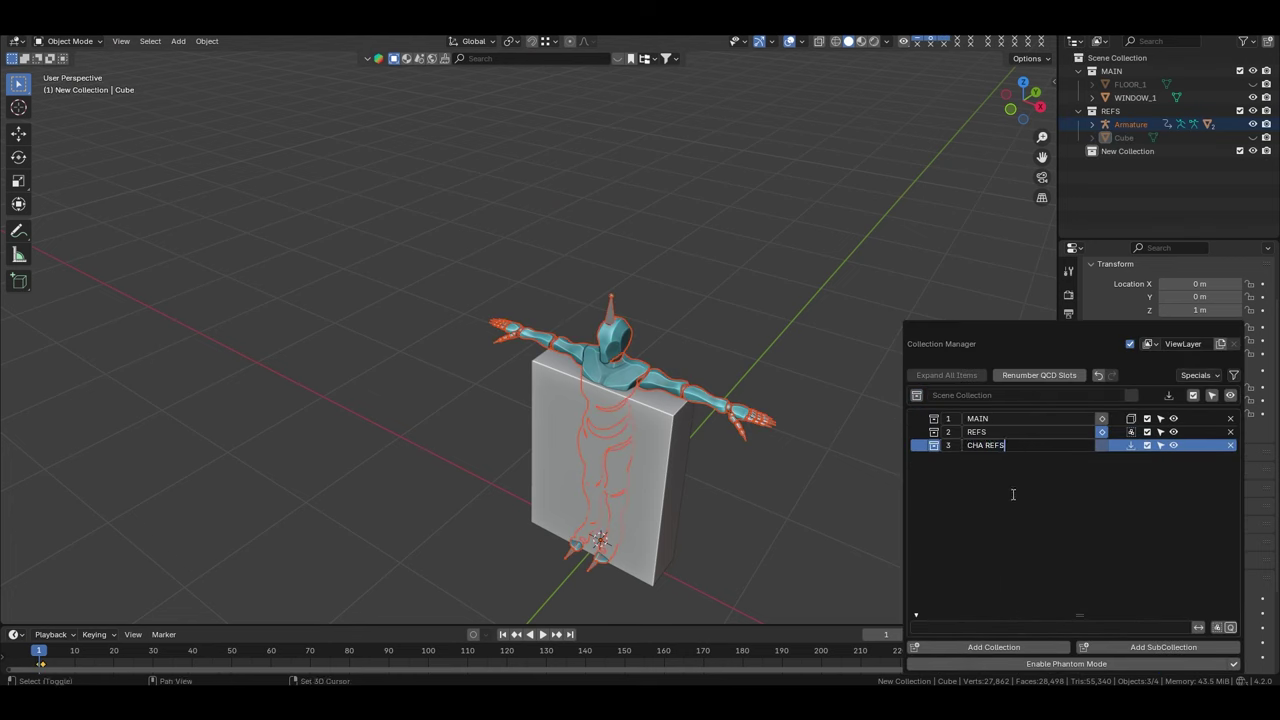
{"action": "key", "text": "BackSpace"}
{"action": "key", "text": "Return"}
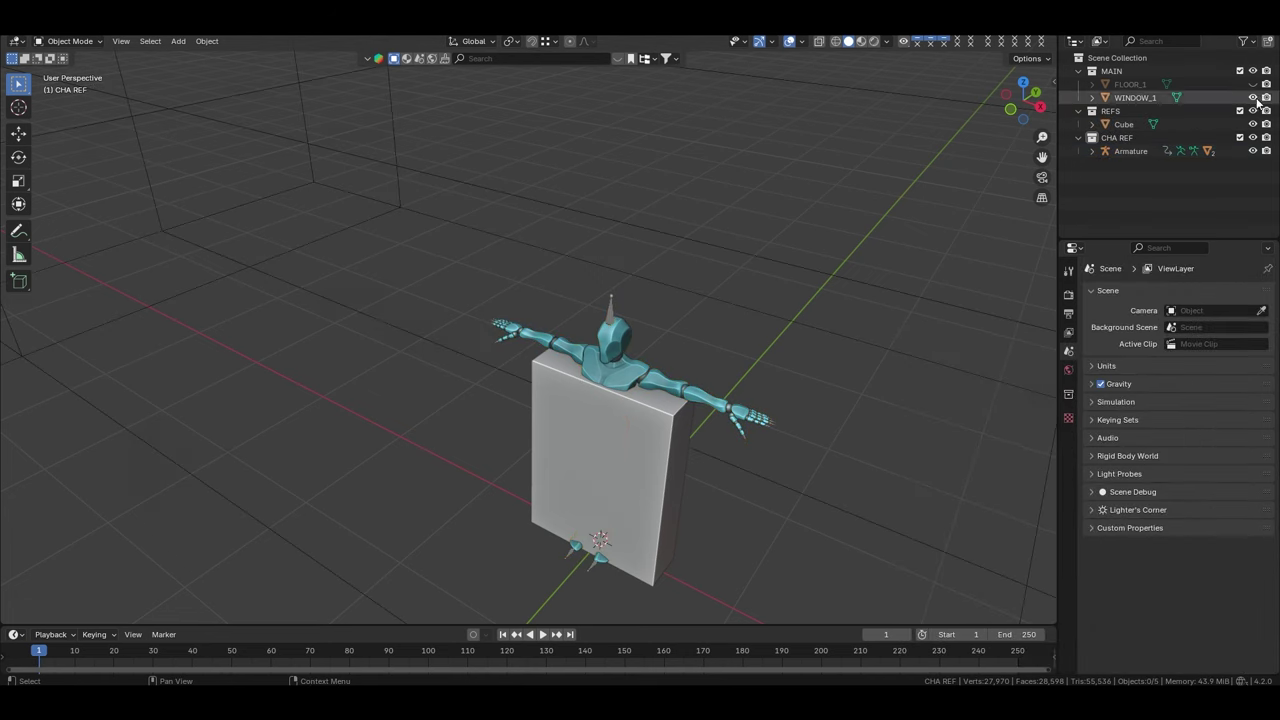
Hide the FLOOR_1 walls, switch to a front view and select the WINDOW_1 block
{"action": "left_click", "coordinate": [1256, 100]}
{"action": "left_click", "coordinate": [1253, 85]}
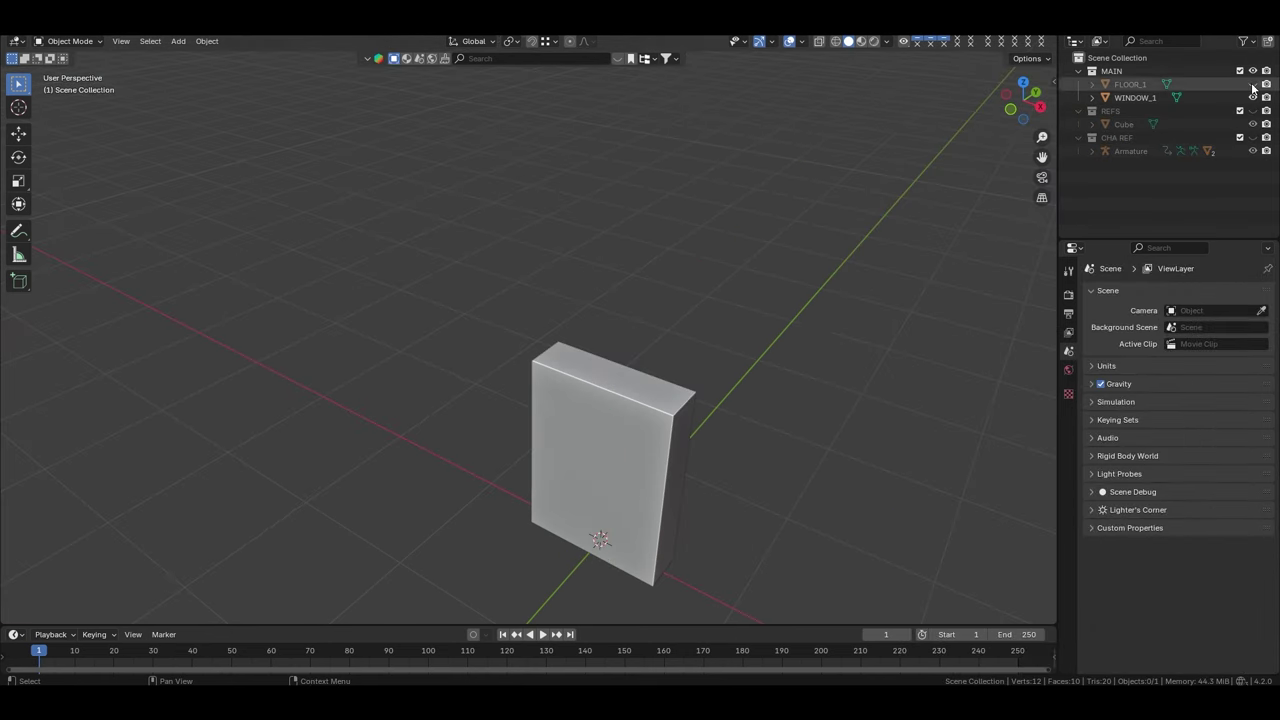
{"action": "key", "text": "grave"}
{"action": "left_click", "coordinate": [777, 249]}
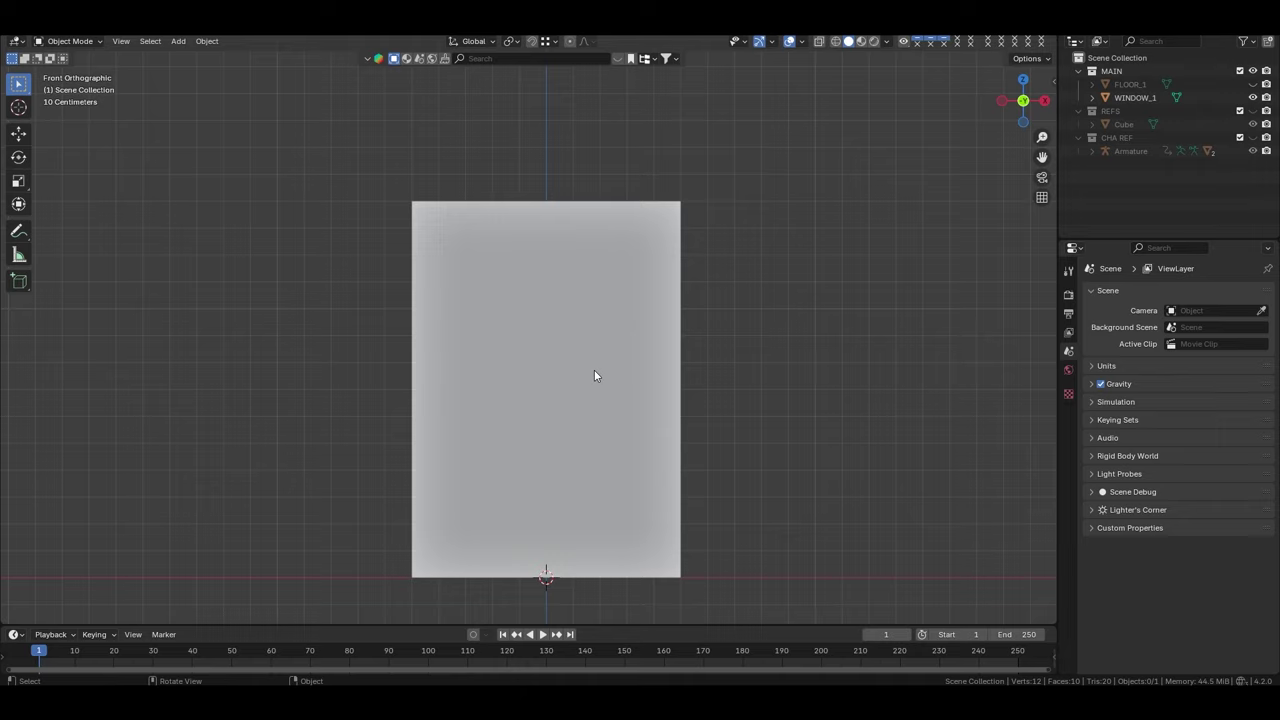
{"action": "left_click", "coordinate": [595, 371]}
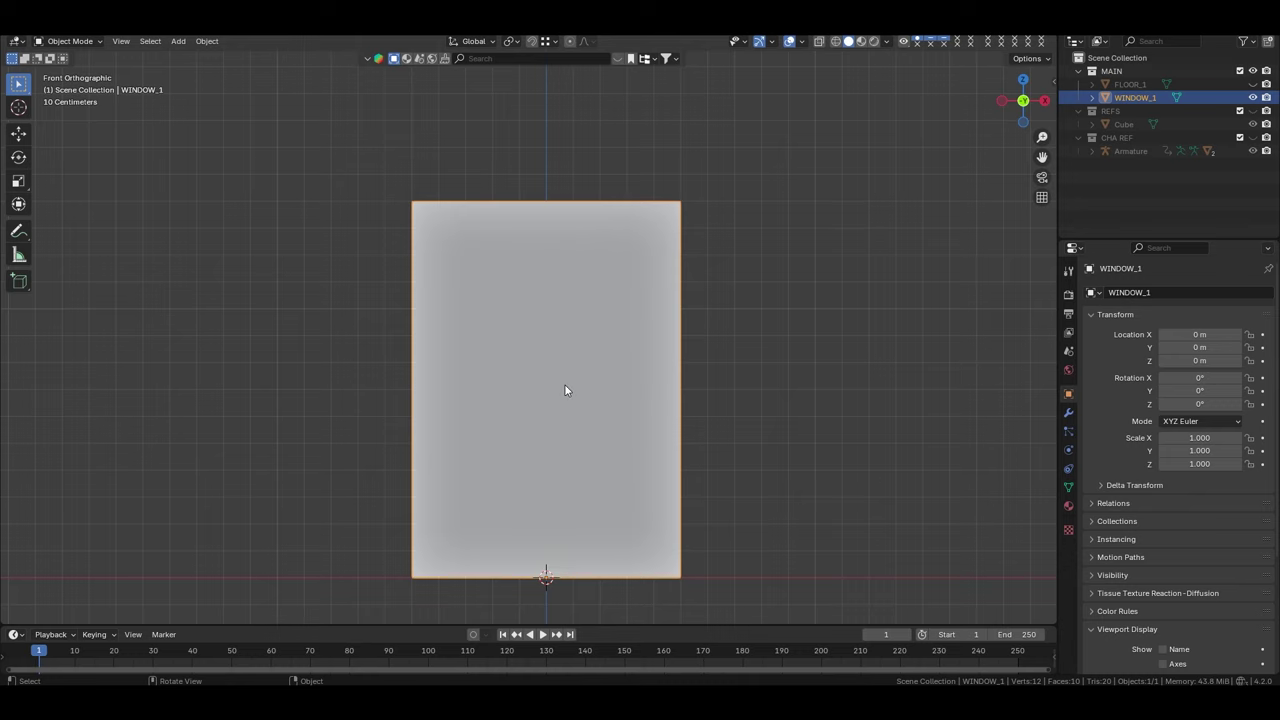
Display WINDOW_1 as bounds, add a new cube and enable vertex snapping
{"action": "scroll", "coordinate": [660, 330], "scroll_direction": "up", "scroll_amount": 1}
{"action": "scroll", "coordinate": [658, 325], "scroll_direction": "down", "scroll_amount": 2}
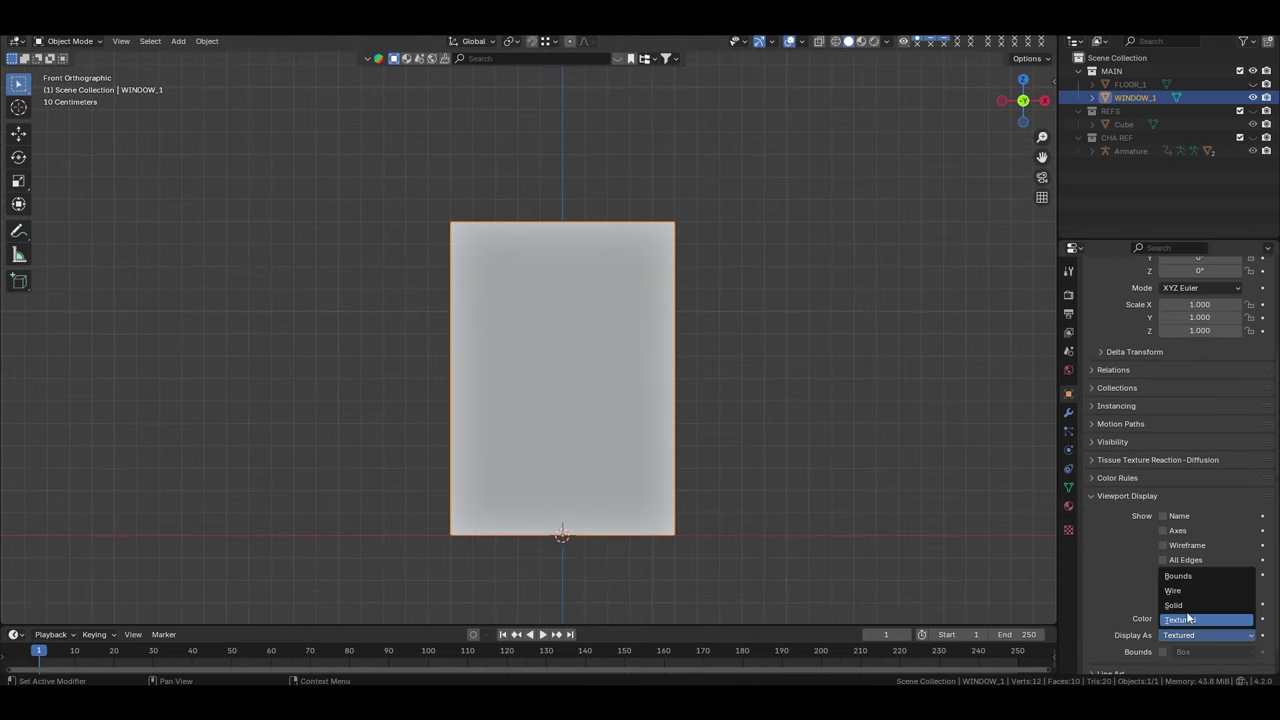
{"action": "left_click", "coordinate": [1178, 576]}
{"action": "key", "text": "shift+a"}
{"action": "left_click", "coordinate": [737, 317]}
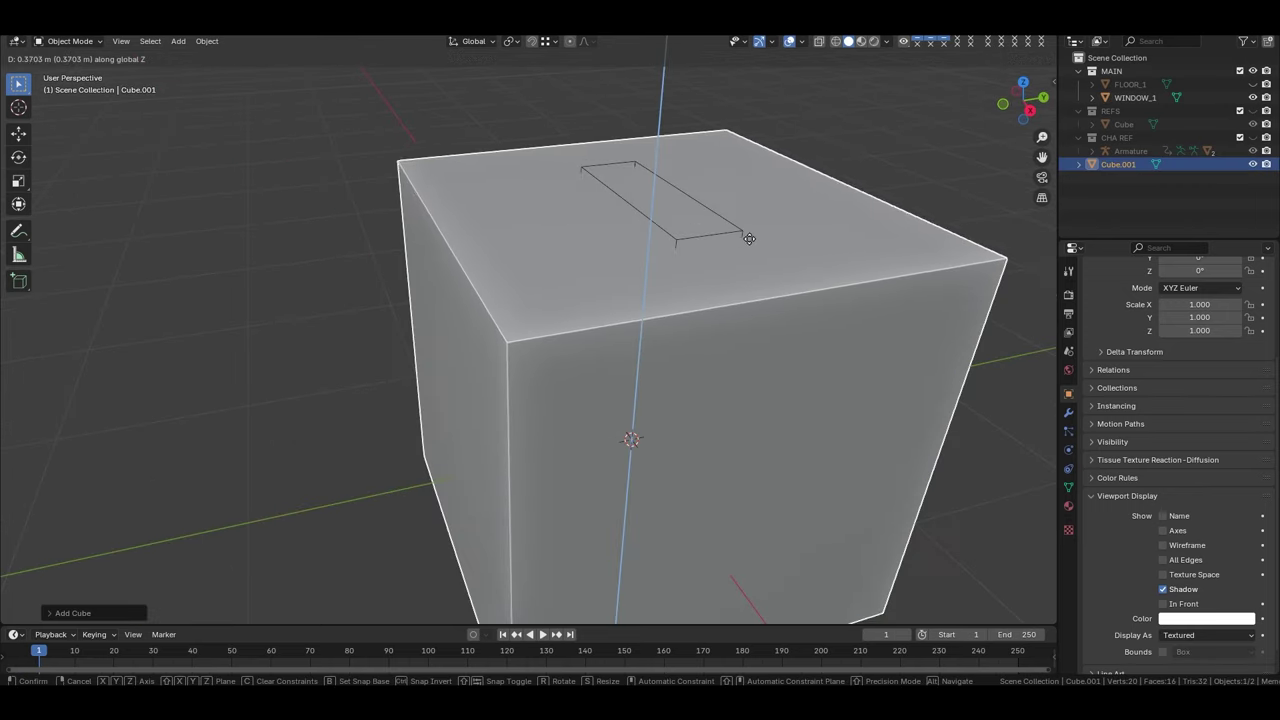
{"action": "left_click", "coordinate": [549, 41]}
{"action": "left_click", "coordinate": [548, 41]}
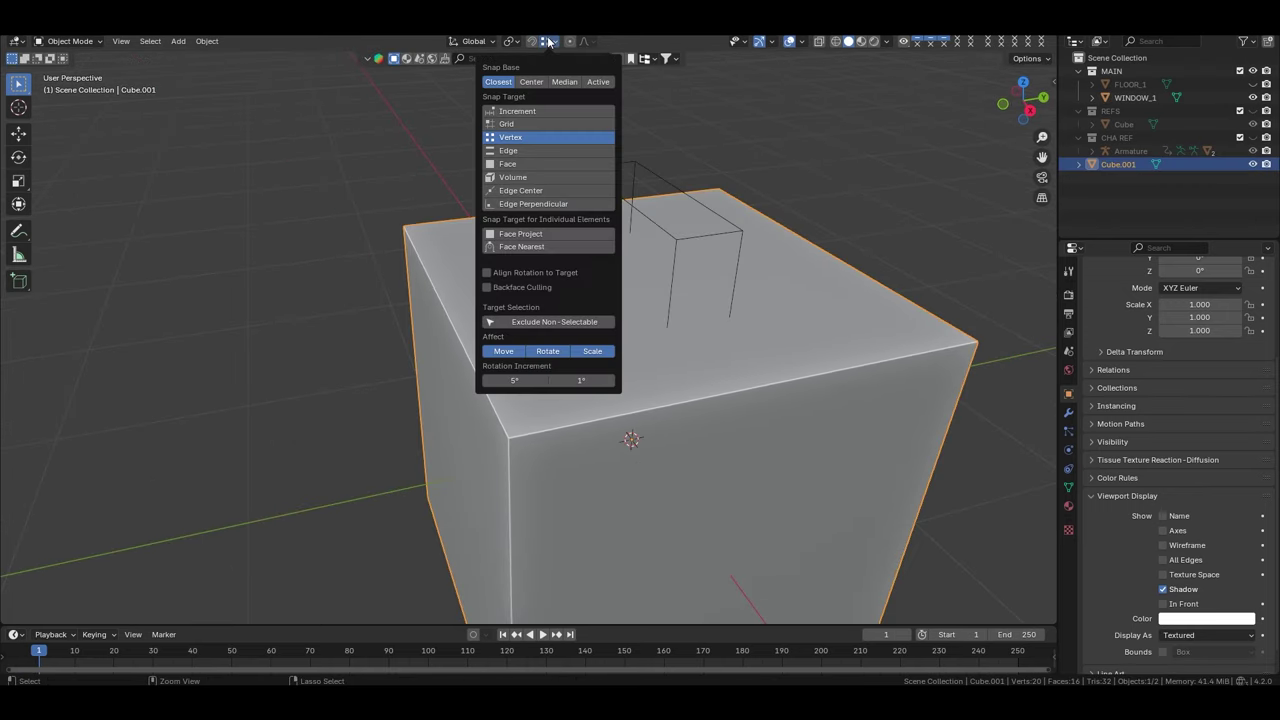
Snap the cube's top to the window and scale it along Y into a thin slab
{"action": "key", "text": "Tab"}
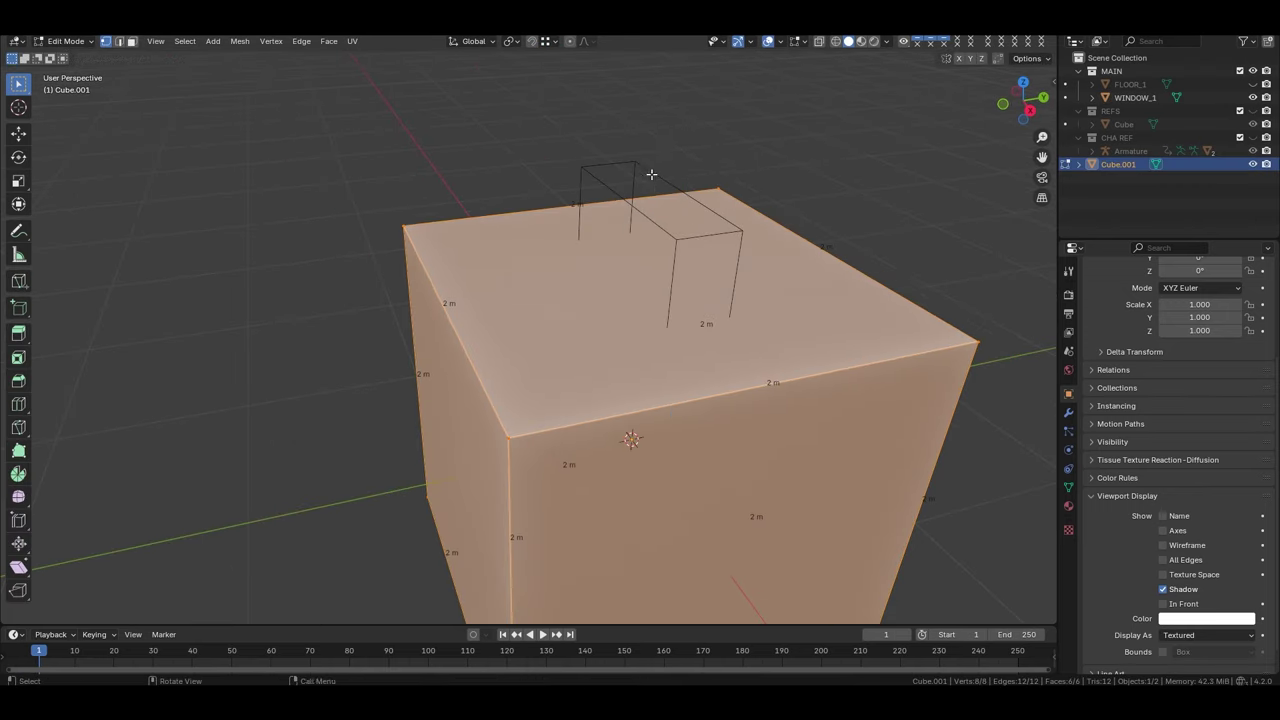
{"action": "key", "text": "Tab"}
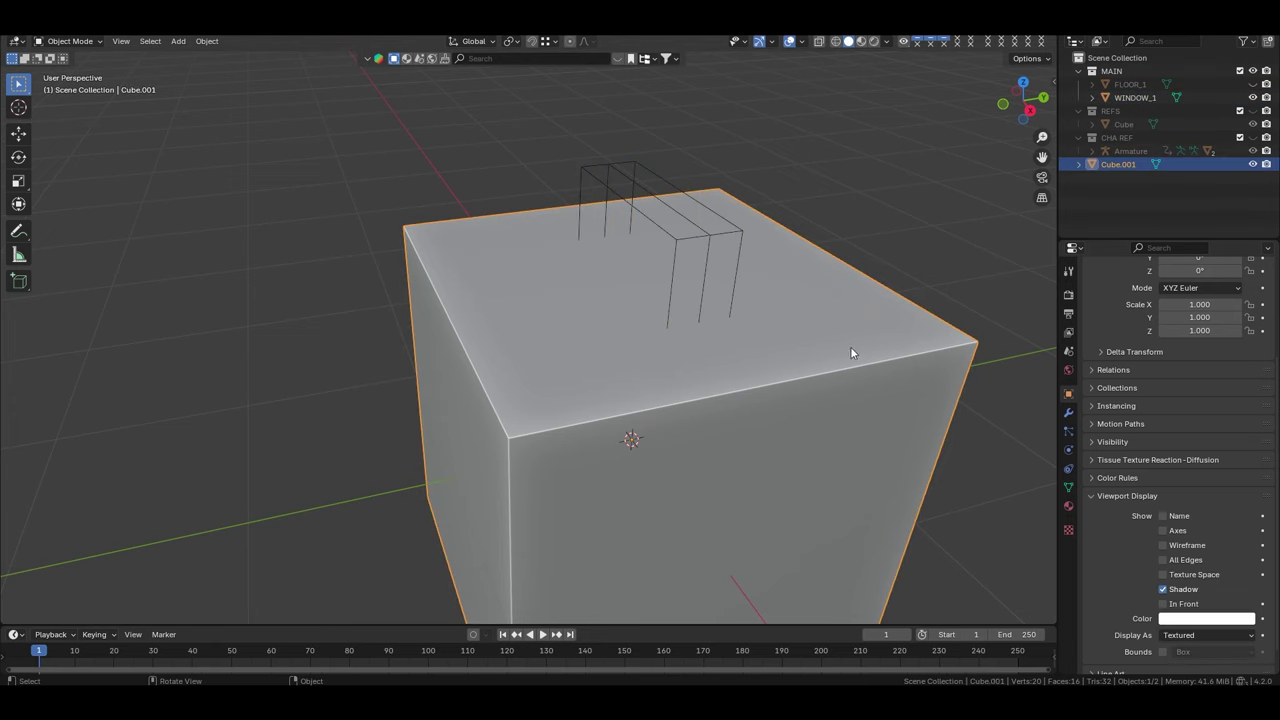
{"action": "key", "text": "g"}
{"action": "left_click", "coordinate": [737, 204]}
{"action": "key", "text": "Tab"}
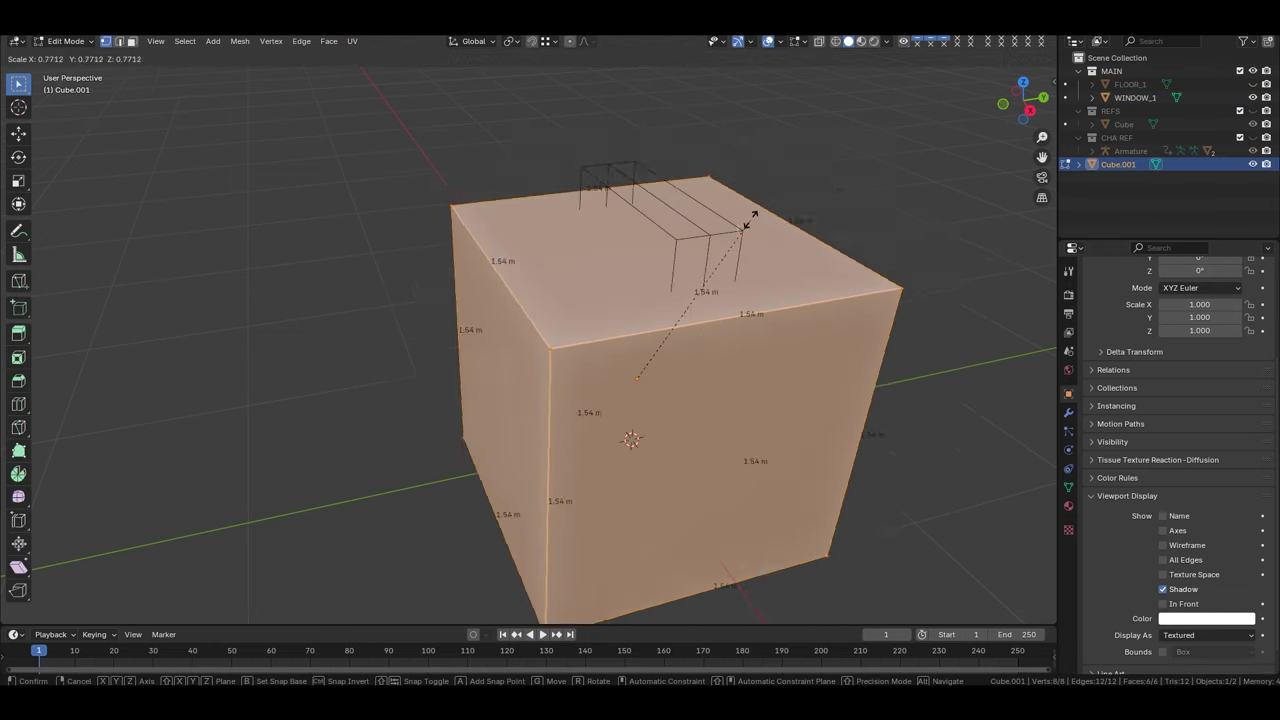
{"action": "key", "text": "s"}
{"action": "key", "text": "y"}
{"action": "left_click", "coordinate": [751, 220]}
{"action": "left_click", "coordinate": [779, 41]}
Scale the whole slab along X to its width and look straight at its front
{"action": "middle_click_drag", "start_coordinate": [700, 400], "coordinate": [603, 463]}
{"action": "left_click", "coordinate": [603, 463], "text": "alt"}
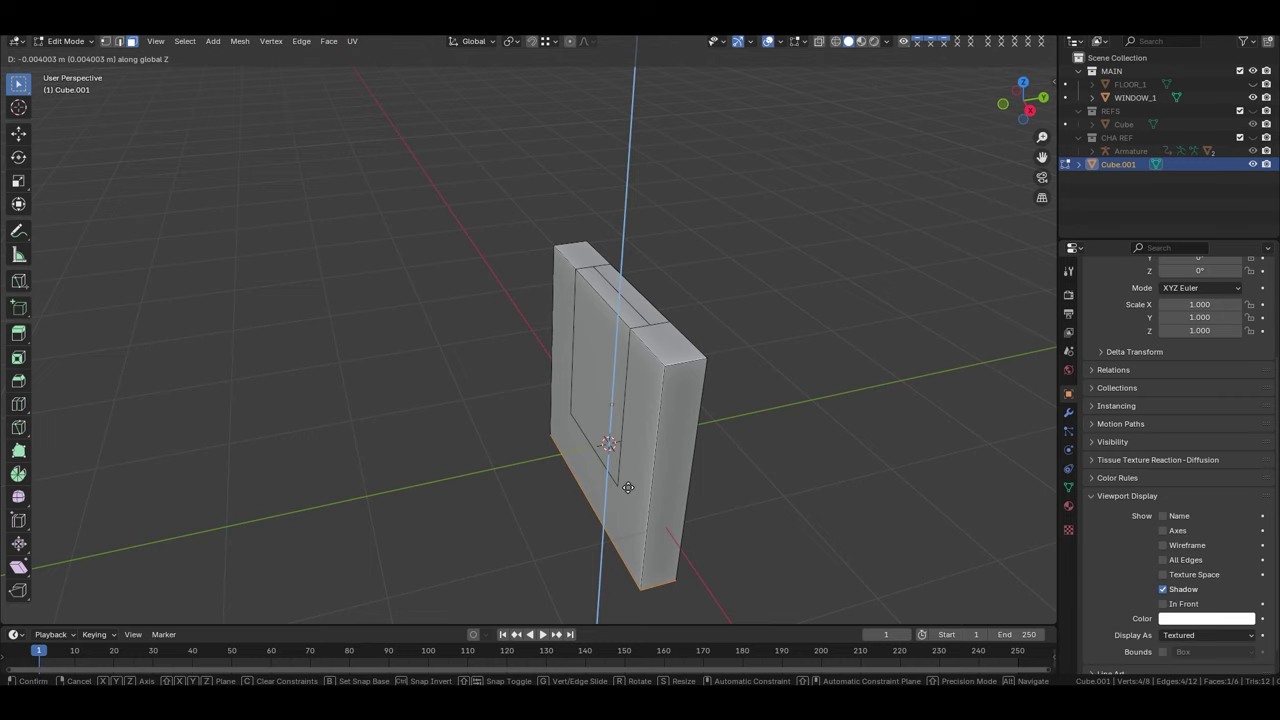
{"action": "key", "text": "a"}
{"action": "key", "text": "s"}
{"action": "key", "text": "x"}
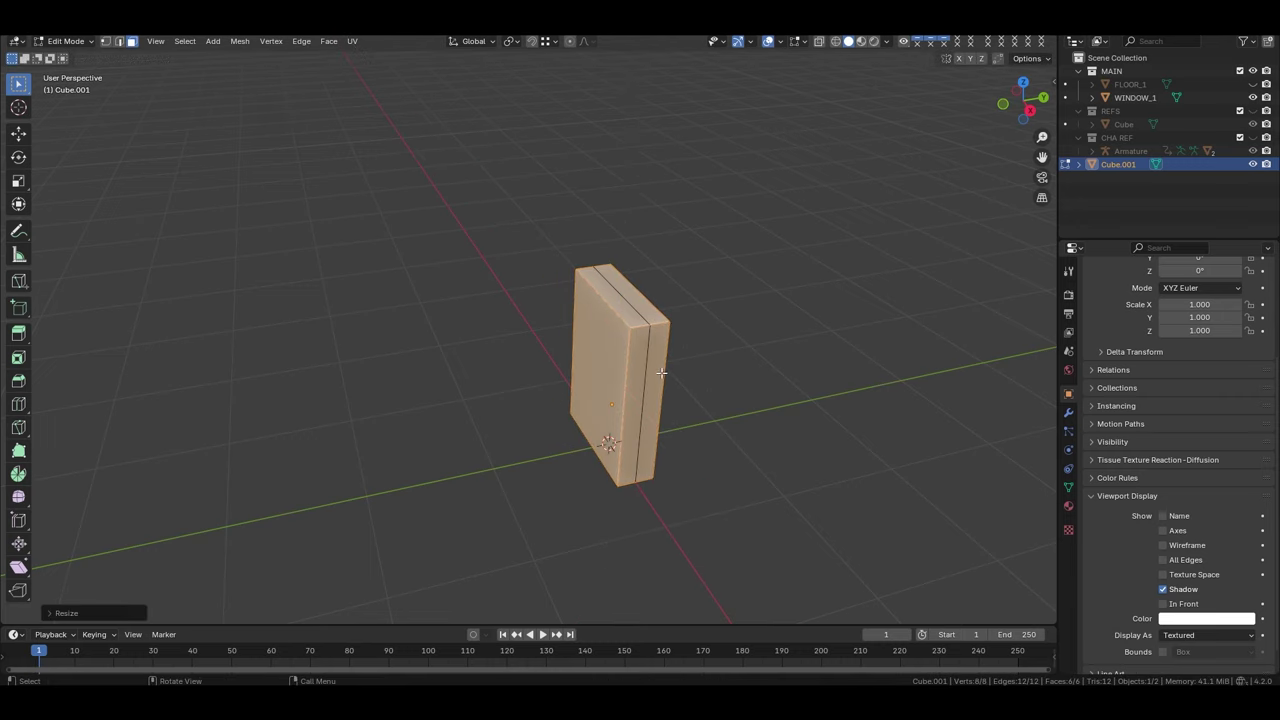
{"action": "middle_click_drag", "start_coordinate": [661, 372], "coordinate": [680, 367]}
{"action": "right_click", "coordinate": [672, 367]}
{"action": "mouse_move", "coordinate": [641, 367]}
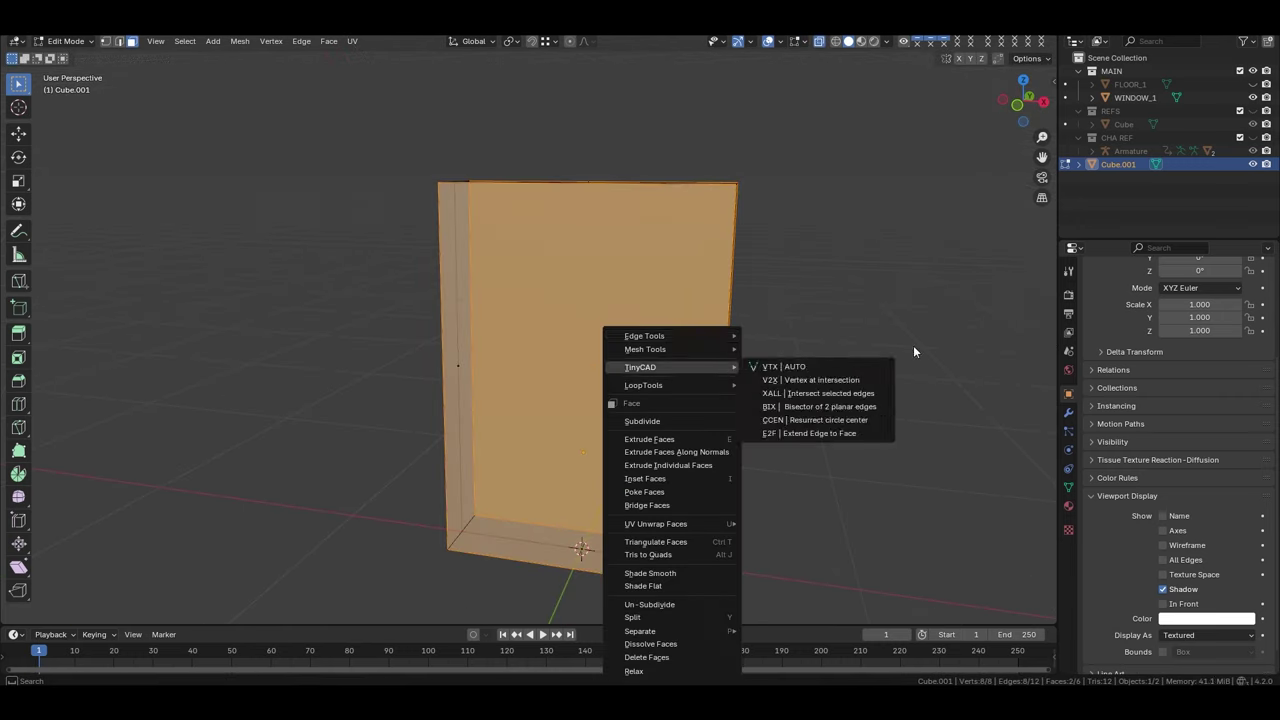
{"action": "mouse_move", "coordinate": [913, 352]}
{"action": "middle_mouse_down"}
{"action": "mouse_move", "coordinate": [857, 306]}
{"action": "mouse_move", "coordinate": [660, 380]}
{"action": "mouse_move", "coordinate": [659, 198]}
{"action": "middle_mouse_up"}
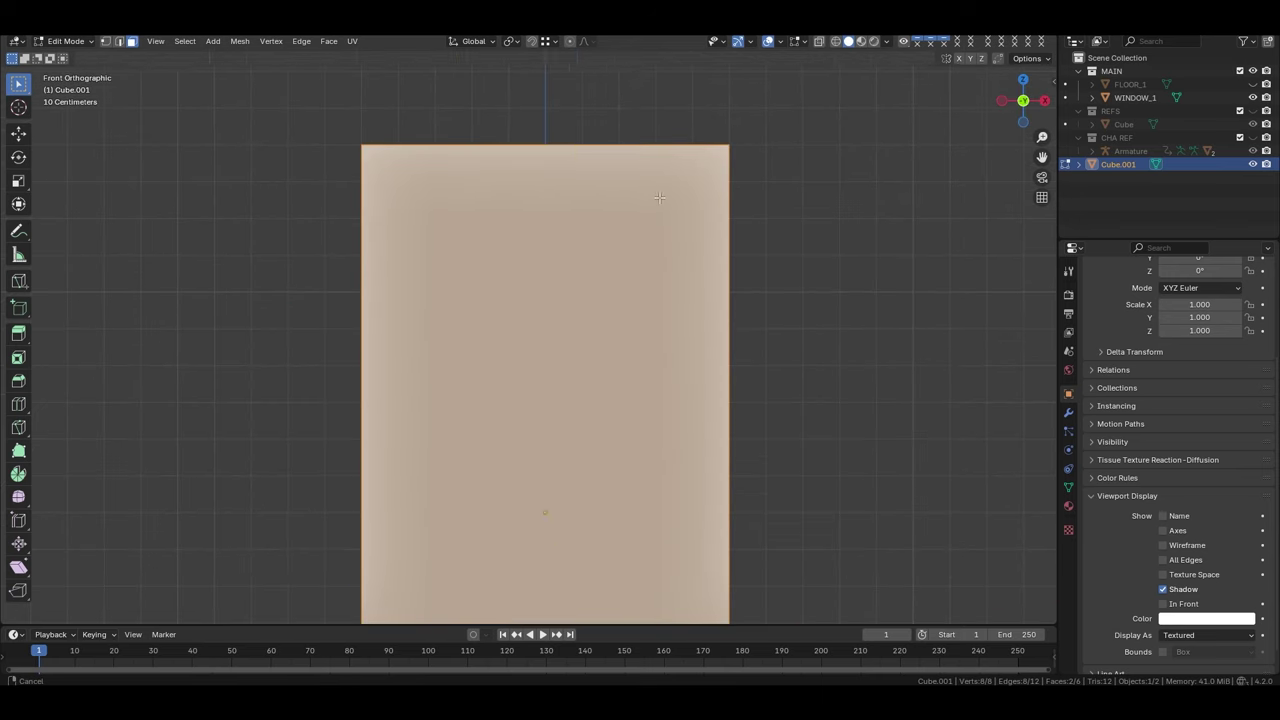
Loop-cut the slab down the middle, delete the left half and add a Mirror modifier
{"action": "scroll", "coordinate": [659, 198], "scroll_direction": "down", "scroll_amount": 3}
{"action": "key", "text": "ctrl+r"}
{"action": "left_click", "coordinate": [543, 300]}
{"action": "left_click_drag", "start_coordinate": [403, 146], "coordinate": [543, 471]}
{"action": "key", "text": "x"}
{"action": "left_click", "coordinate": [1068, 412]}
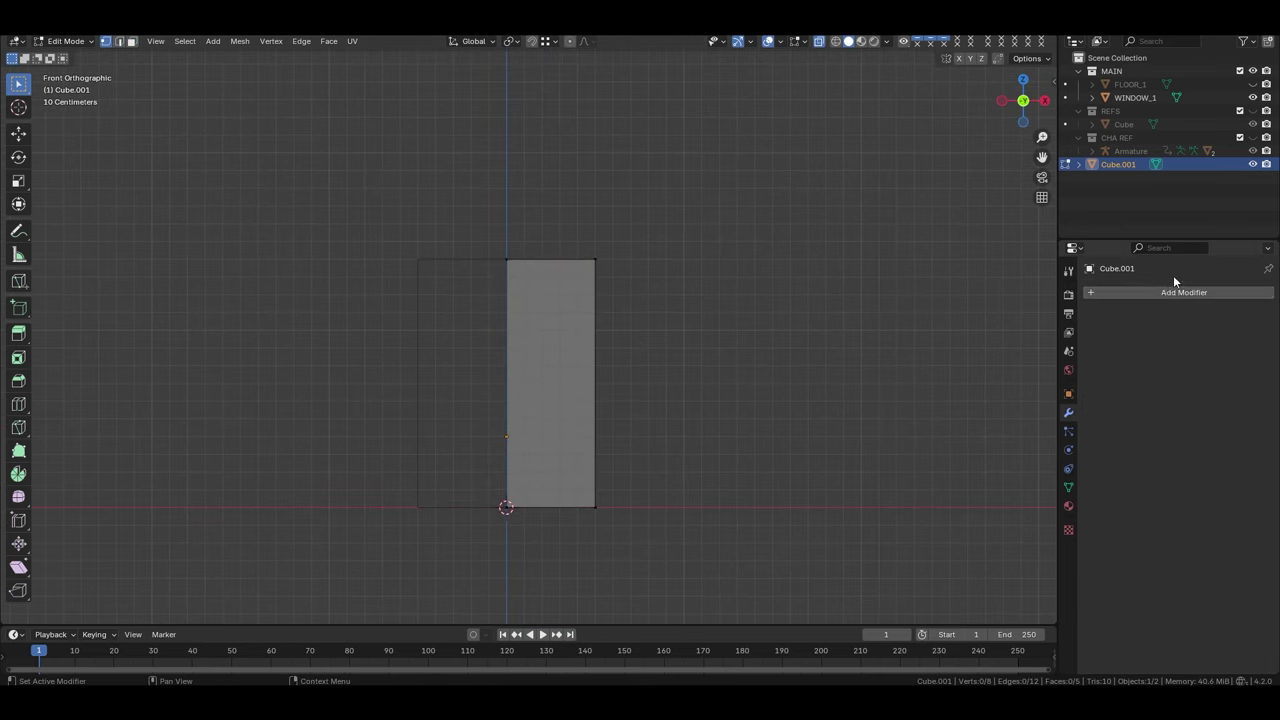
{"action": "left_click", "coordinate": [1175, 292]}
{"action": "left_click", "coordinate": [1000, 436]}
Select all faces of the half, undo a trial extrusion, and apply the Mirror modifier
{"action": "scroll", "coordinate": [725, 331], "scroll_direction": "up", "scroll_amount": 3}
{"action": "scroll", "coordinate": [695, 303], "scroll_direction": "up", "scroll_amount": 2}
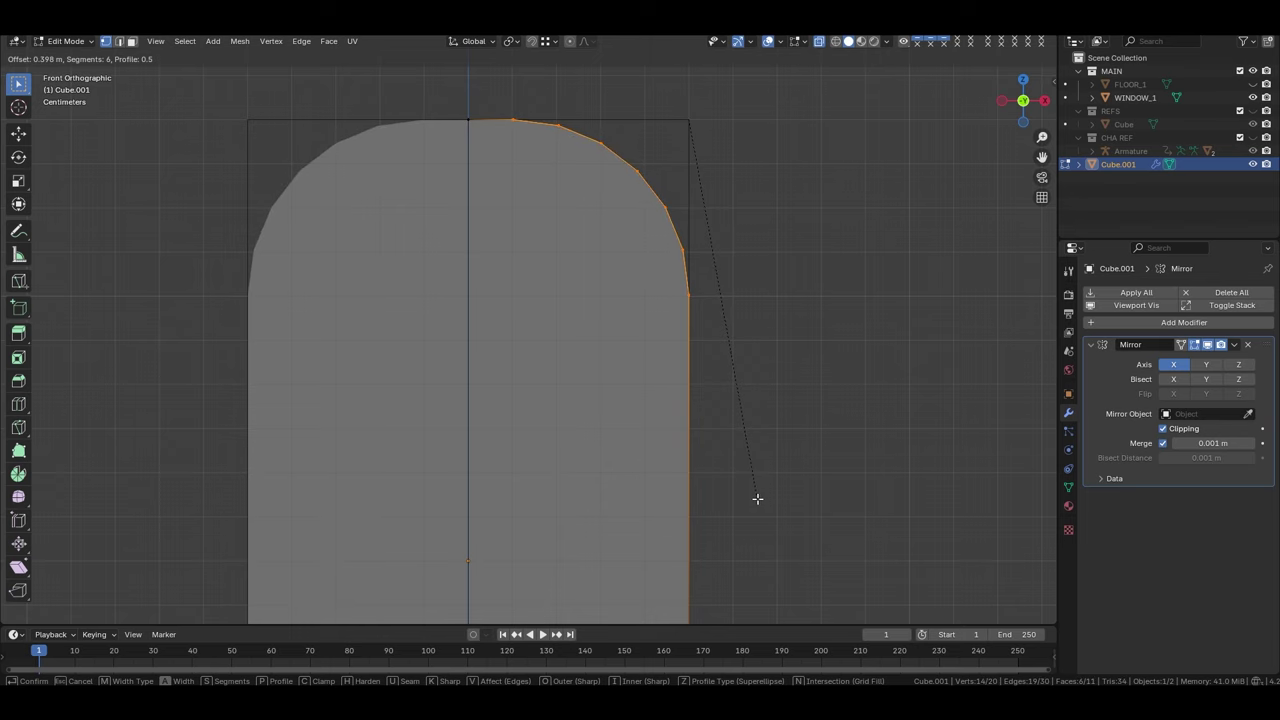
{"action": "scroll", "coordinate": [690, 350], "scroll_direction": "down", "scroll_amount": 2}
{"action": "scroll", "coordinate": [626, 217], "scroll_direction": "down", "scroll_amount": 2}
{"action": "key", "text": "3"}
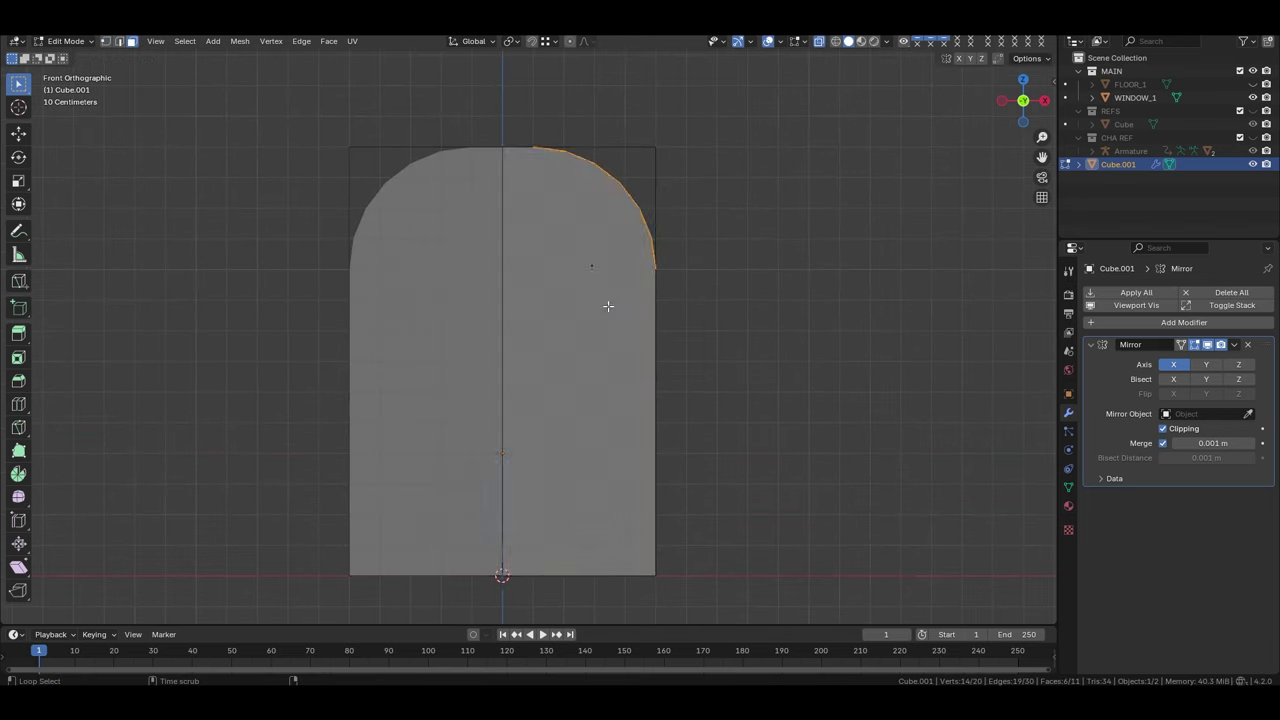
{"action": "key", "text": "a"}
{"action": "mouse_move", "coordinate": [606, 306]}
{"action": "middle_mouse_down"}
{"action": "mouse_move", "coordinate": [528, 416]}
{"action": "mouse_move", "coordinate": [751, 452]}
{"action": "middle_mouse_up"}
{"action": "key", "text": "alt+z"}
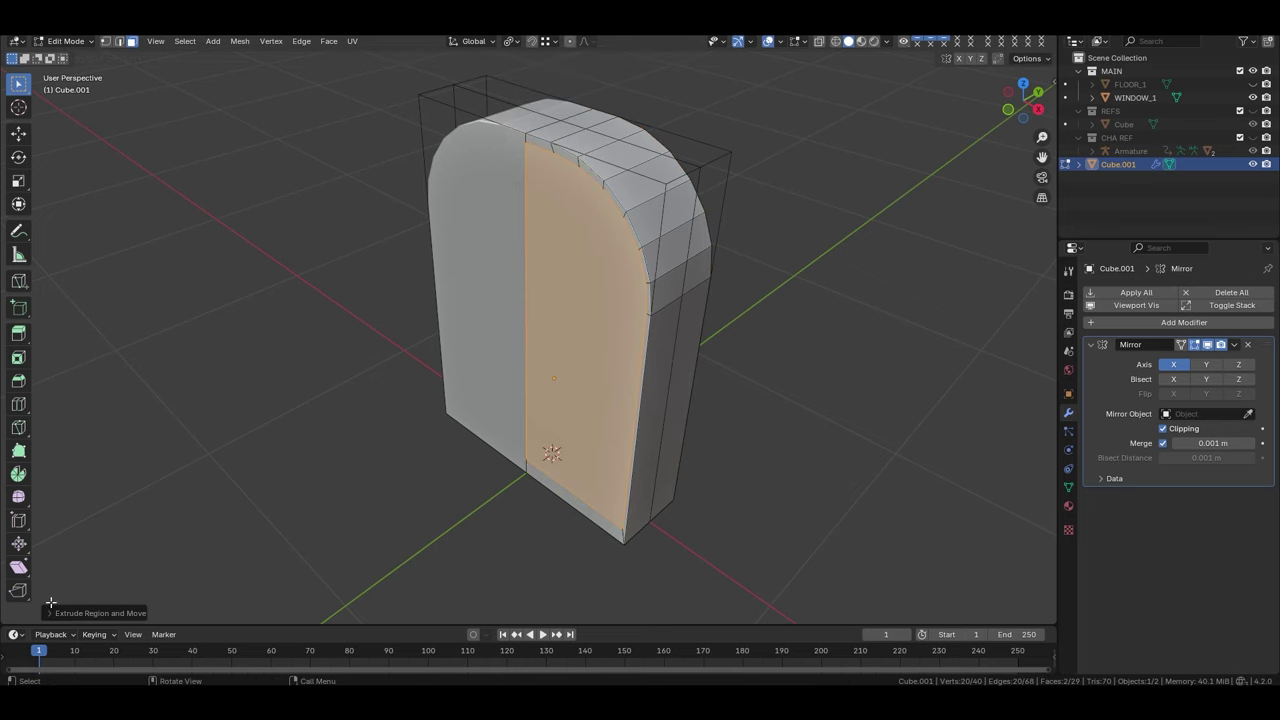
{"action": "left_click", "coordinate": [124, 609]}
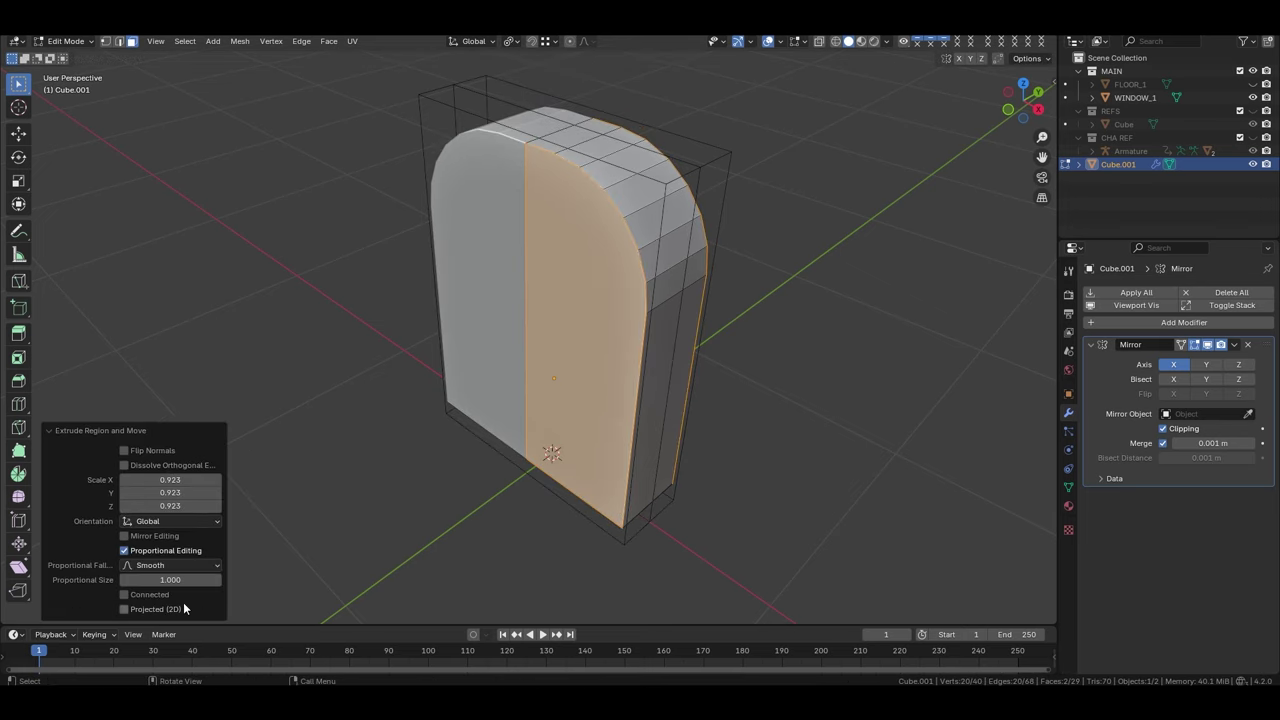
{"action": "key", "text": "ctrl+z"}
{"action": "mouse_move", "coordinate": [841, 401]}
{"action": "middle_mouse_down"}
{"action": "mouse_move", "coordinate": [820, 314]}
{"action": "mouse_move", "coordinate": [677, 426]}
{"action": "middle_mouse_up"}
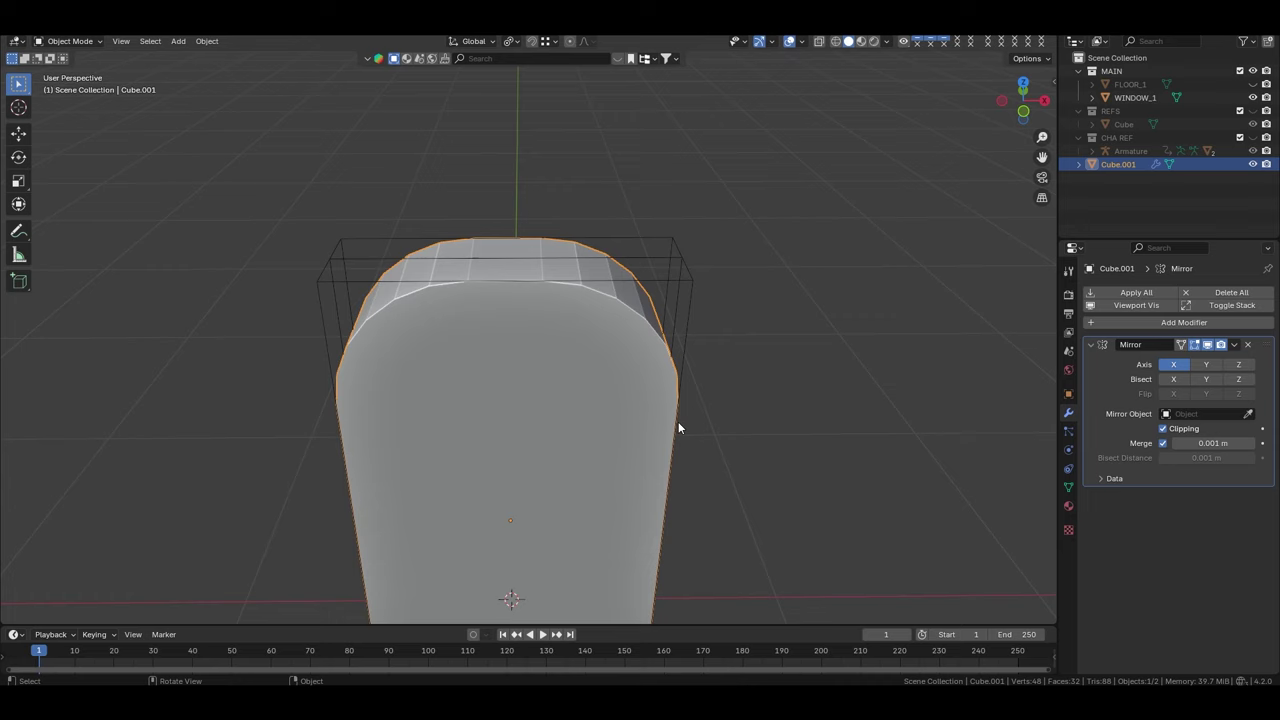
{"action": "key", "text": "ctrl+a"}
{"action": "middle_click_drag", "start_coordinate": [488, 307], "coordinate": [527, 380]}
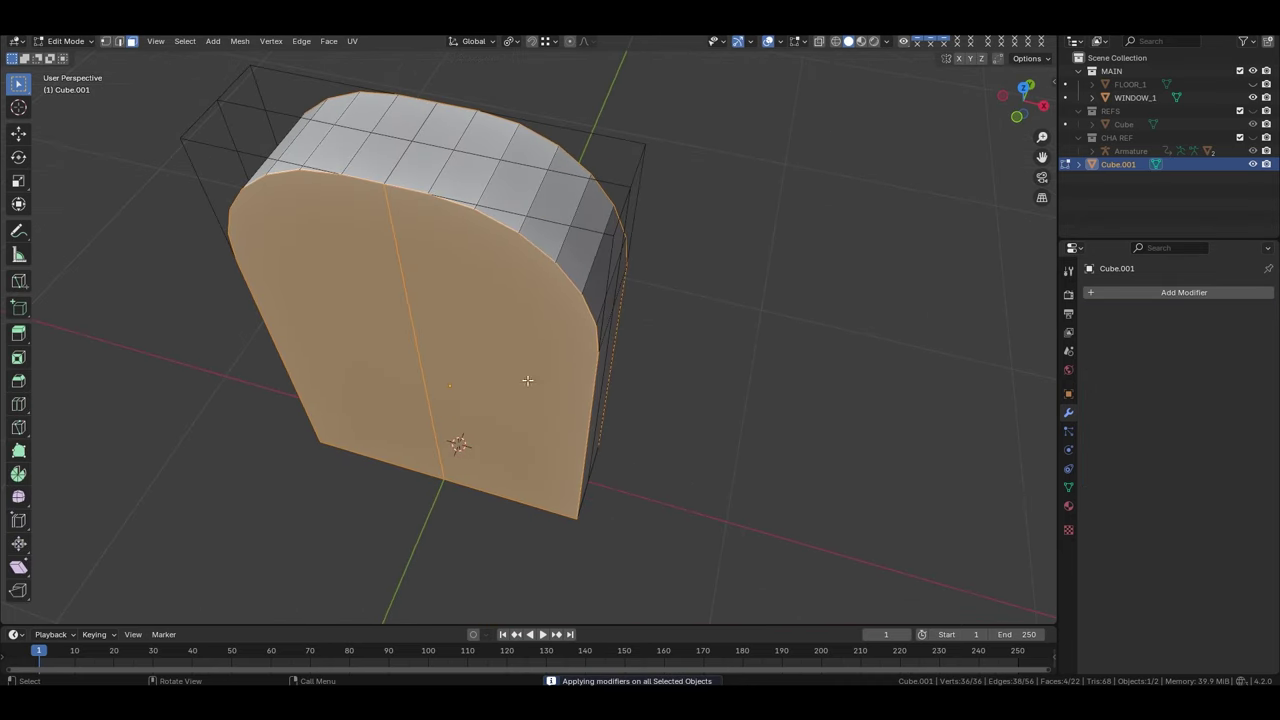
Inset the front face in front view and delete it to open the frame's centre
{"action": "left_click", "coordinate": [695, 430]}
{"action": "key", "text": "grave"}
{"action": "left_click", "coordinate": [611, 383]}
{"action": "key", "text": "i"}
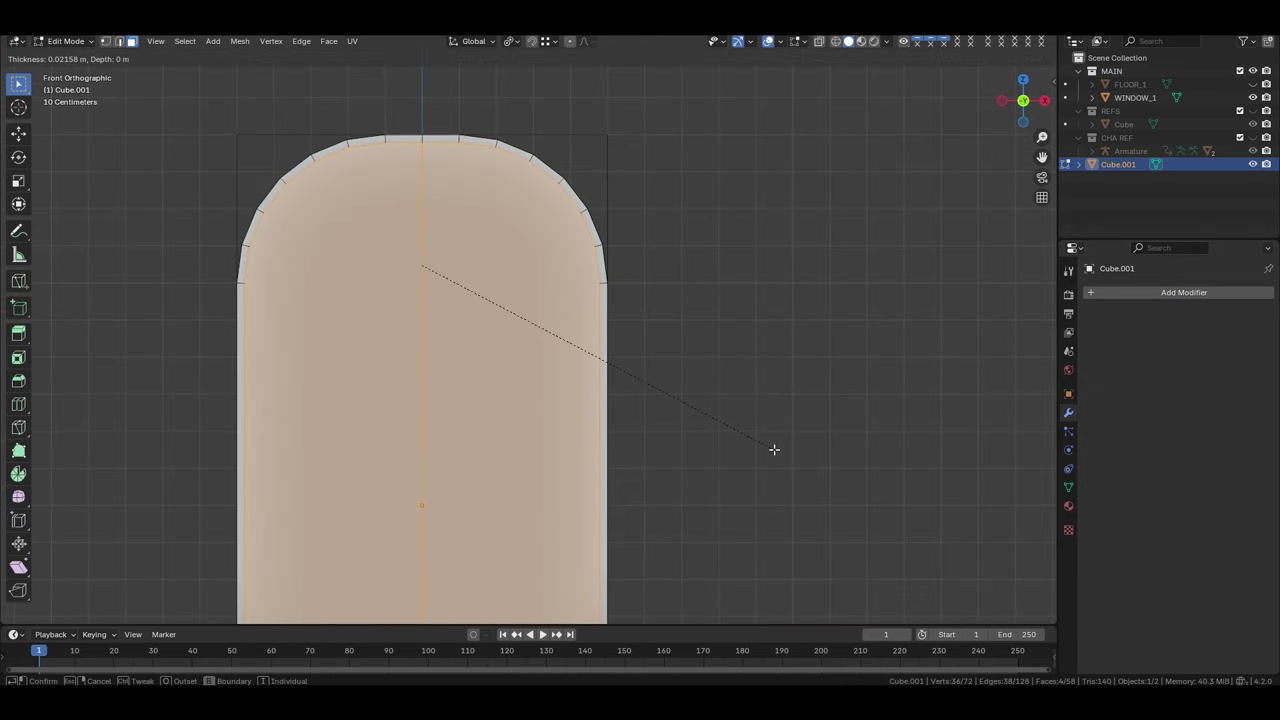
{"action": "left_click", "coordinate": [771, 450]}
{"action": "right_click", "coordinate": [711, 366]}
{"action": "left_click", "coordinate": [711, 366]}
{"action": "middle_click_drag", "start_coordinate": [711, 366], "coordinate": [537, 354]}
Add a two-loop cut on the frame's inner surface and scale the loops apart along X
{"action": "key", "text": "Tab"}
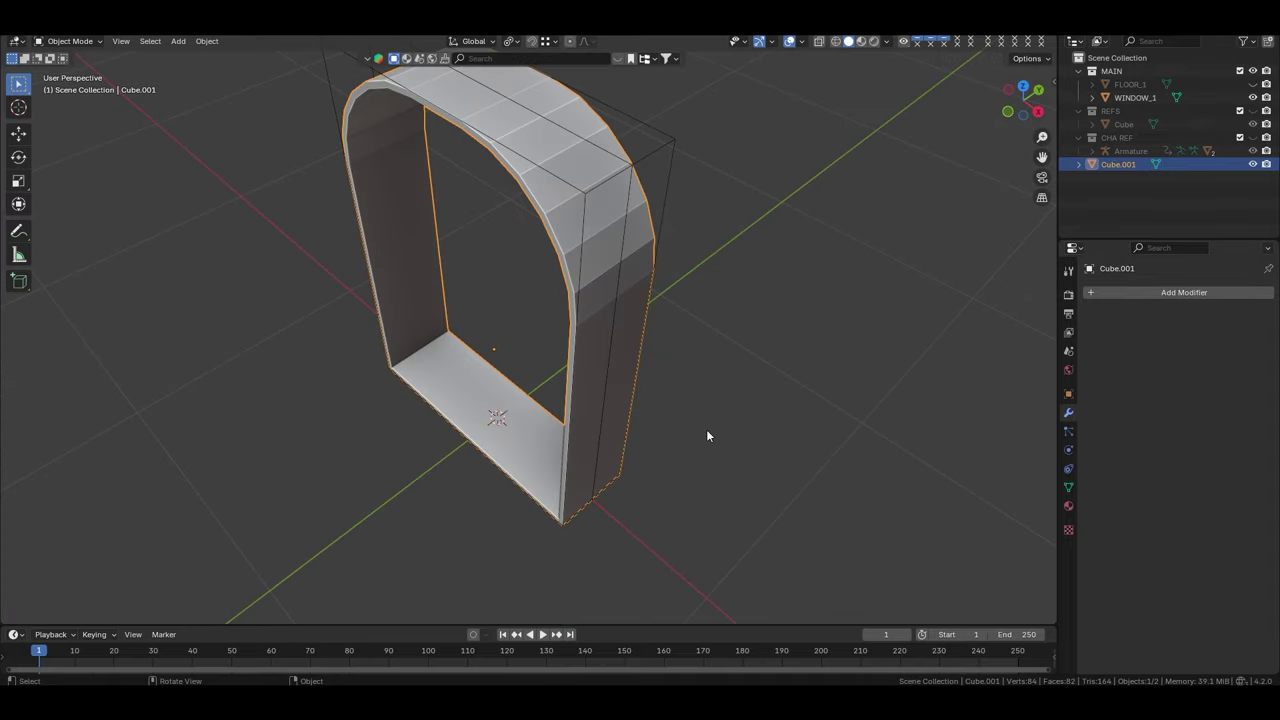
{"action": "mouse_move", "coordinate": [706, 429]}
{"action": "middle_mouse_down"}
{"action": "mouse_move", "coordinate": [562, 365]}
{"action": "mouse_move", "coordinate": [642, 376]}
{"action": "middle_mouse_up"}
{"action": "key", "text": "Tab"}
{"action": "key", "text": "ctrl+r"}
{"action": "scroll", "coordinate": [420, 250], "scroll_direction": "up", "scroll_amount": 1}
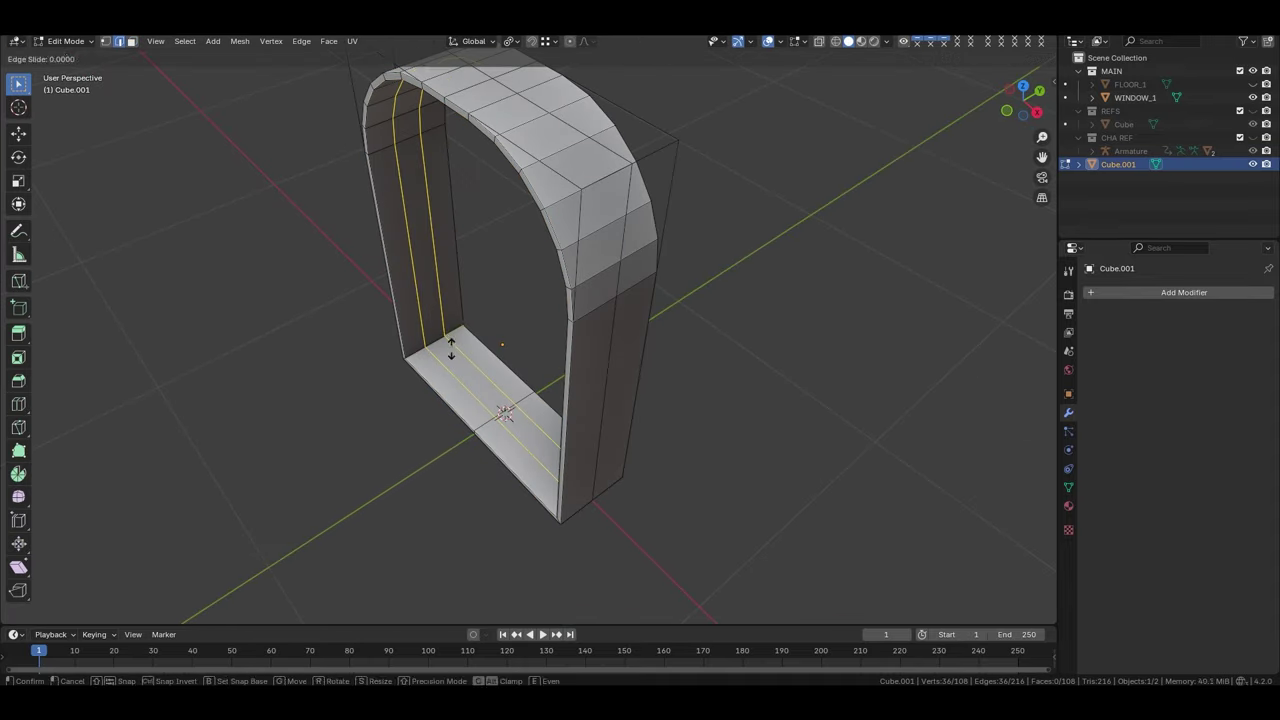
{"action": "left_click", "coordinate": [420, 250]}
{"action": "key", "text": "s"}
{"action": "key", "text": "x"}
{"action": "left_click", "coordinate": [742, 440]}
{"action": "mouse_move", "coordinate": [742, 440]}
{"action": "middle_mouse_down"}
{"action": "mouse_move", "coordinate": [686, 366]}
{"action": "mouse_move", "coordinate": [711, 282]}
{"action": "middle_mouse_up"}
{"action": "scroll", "coordinate": [666, 336], "scroll_direction": "up", "scroll_amount": 3}
Select the inner strip faces and extrude them along their normals
{"action": "key", "text": "3"}
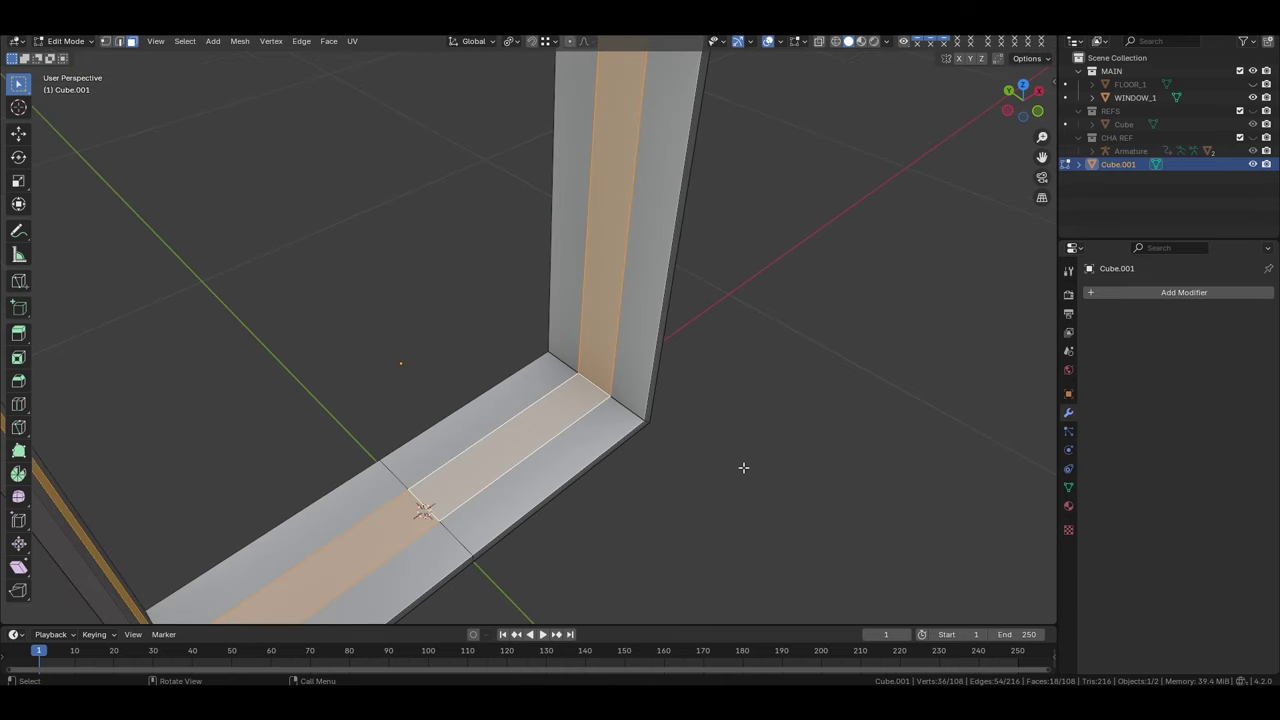
{"action": "left_click", "coordinate": [731, 459]}
{"action": "key", "text": "KP_1"}
{"action": "key", "text": "grave"}
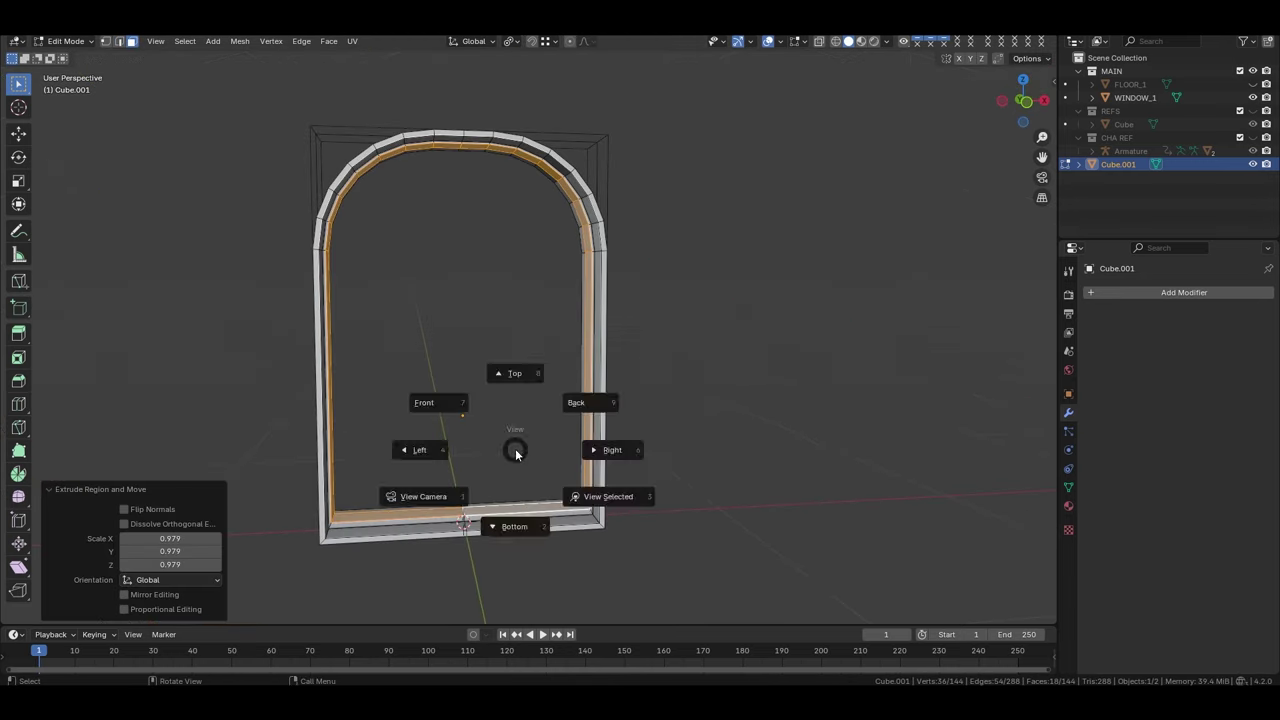
{"action": "key", "text": "Escape"}
{"action": "left_click", "coordinate": [160, 611]}
{"action": "middle_click_drag", "start_coordinate": [277, 466], "coordinate": [540, 420]}
{"action": "key", "text": "alt+e"}
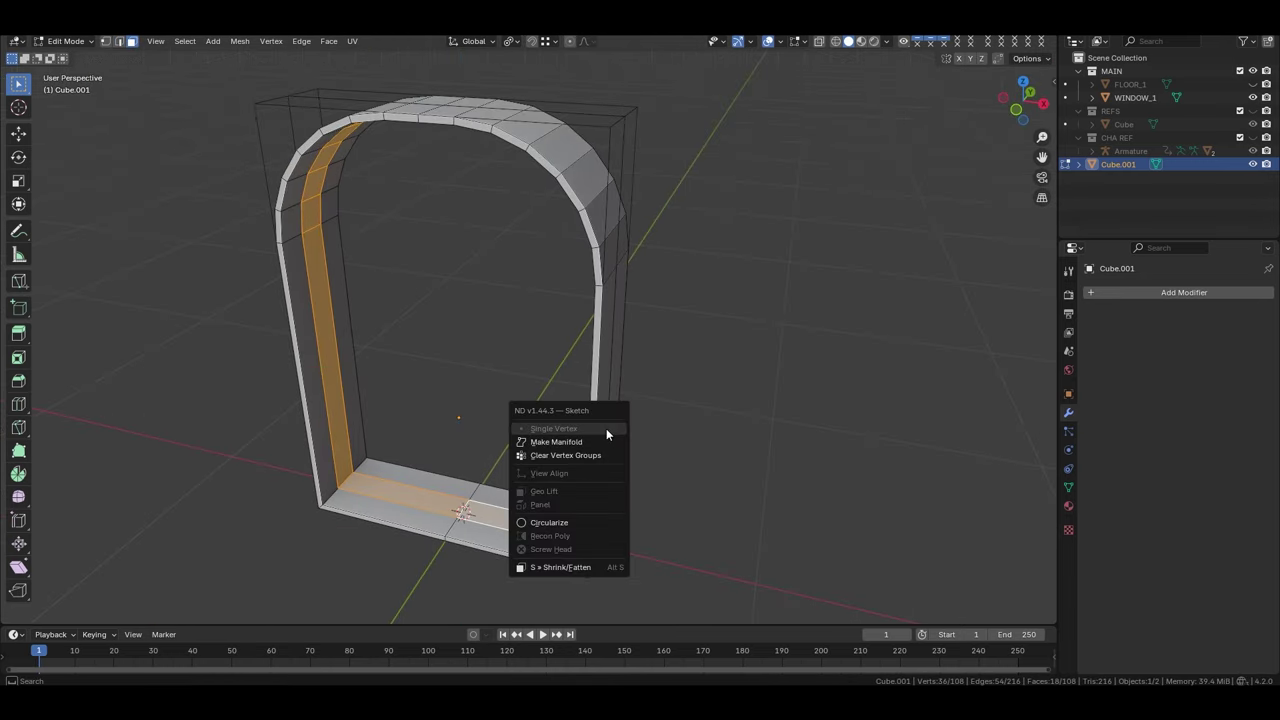
{"action": "left_click", "coordinate": [560, 437]}
{"action": "key", "text": "Escape"}
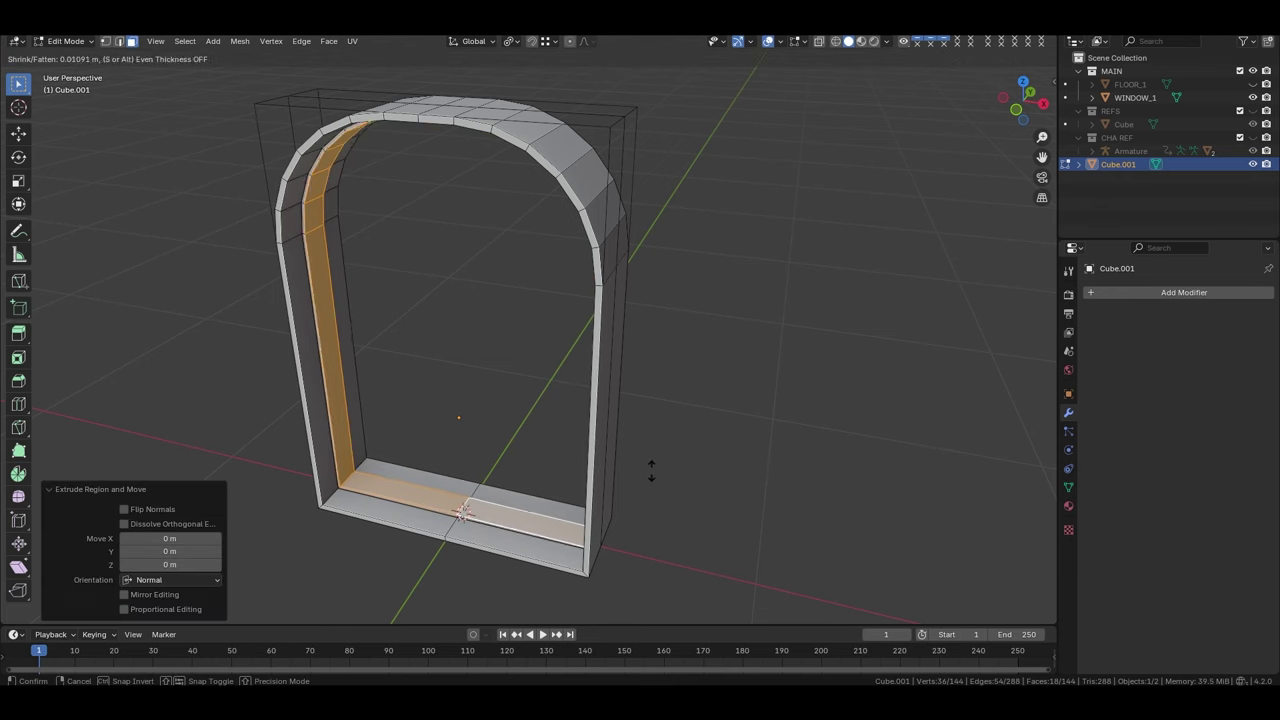
{"action": "left_click", "coordinate": [651, 469]}
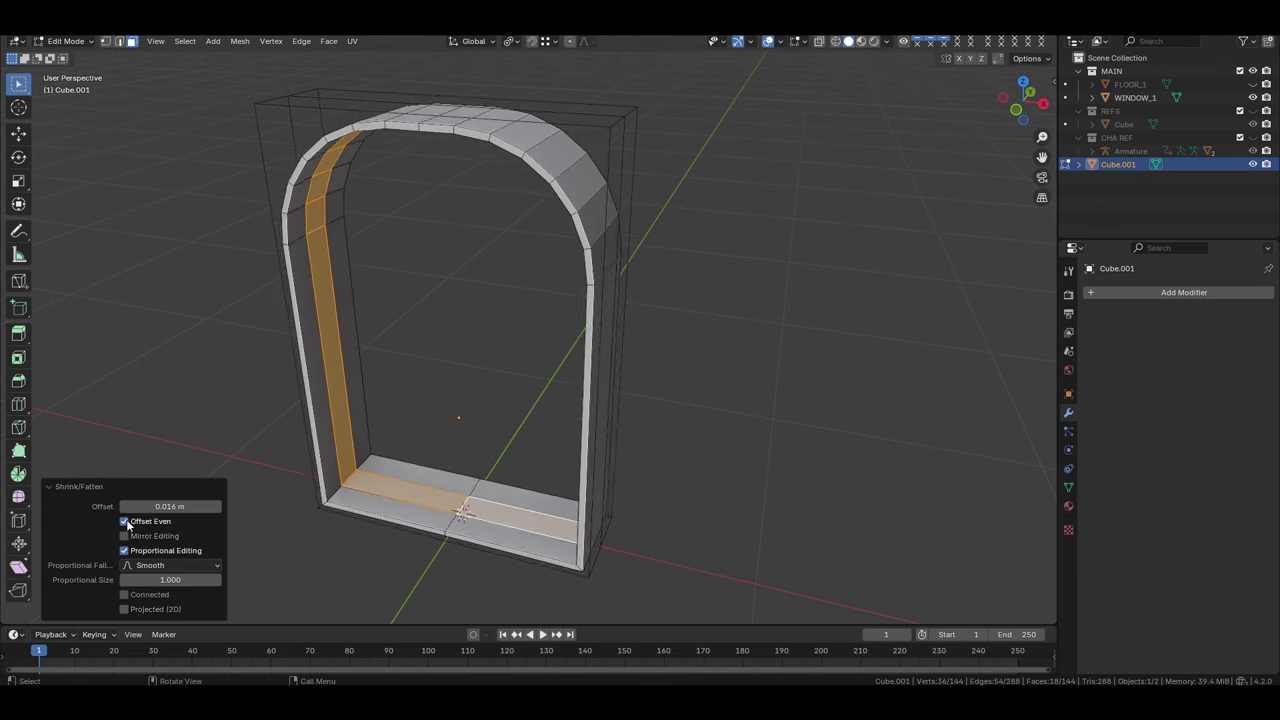
Shrink/Fatten the inner strip inward with an offset of 0.02
{"action": "left_click", "coordinate": [124, 550]}
{"action": "left_click", "coordinate": [122, 613]}
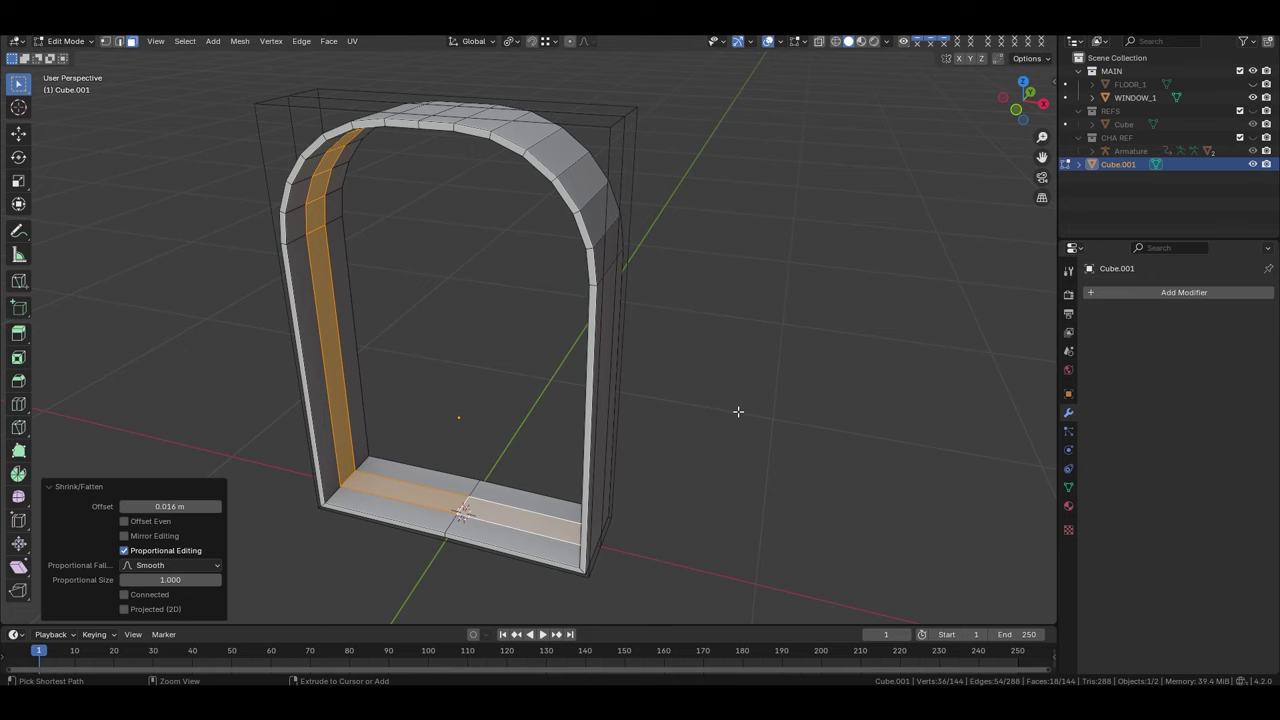
{"action": "key", "text": "alt+s"}
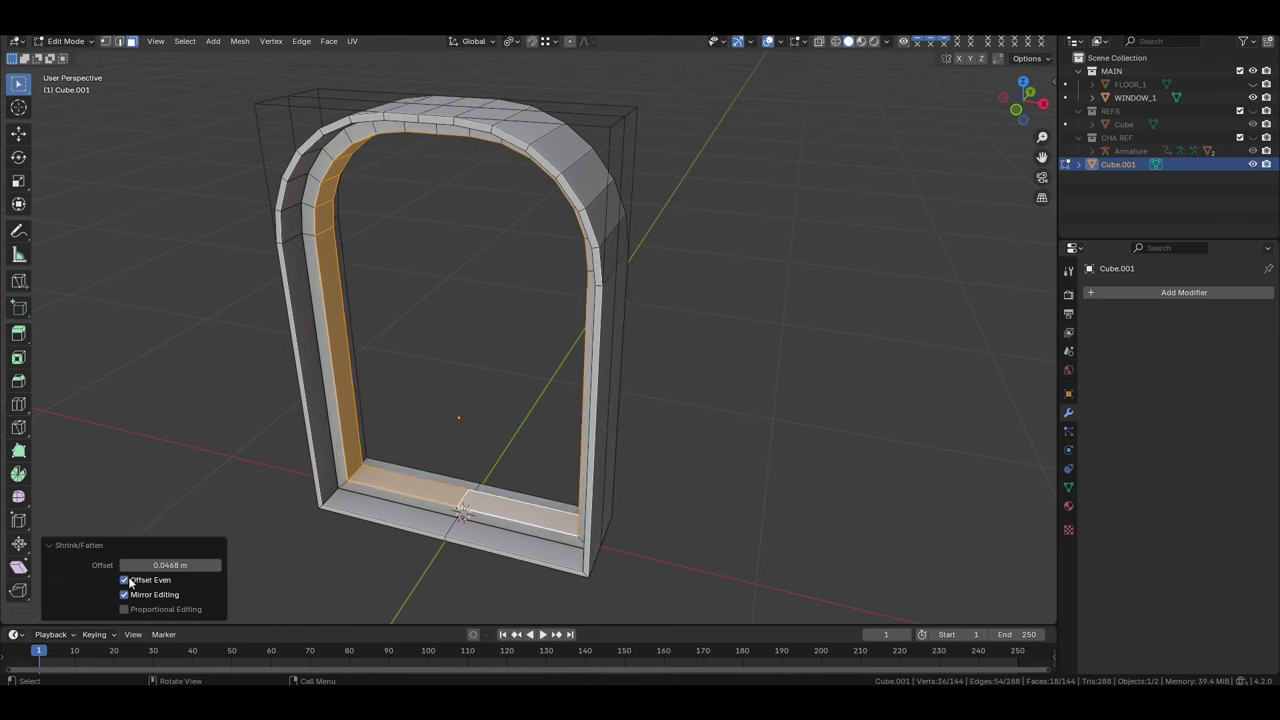
{"action": "key", "text": "alt+s"}
{"action": "key", "text": "ctrl+z"}
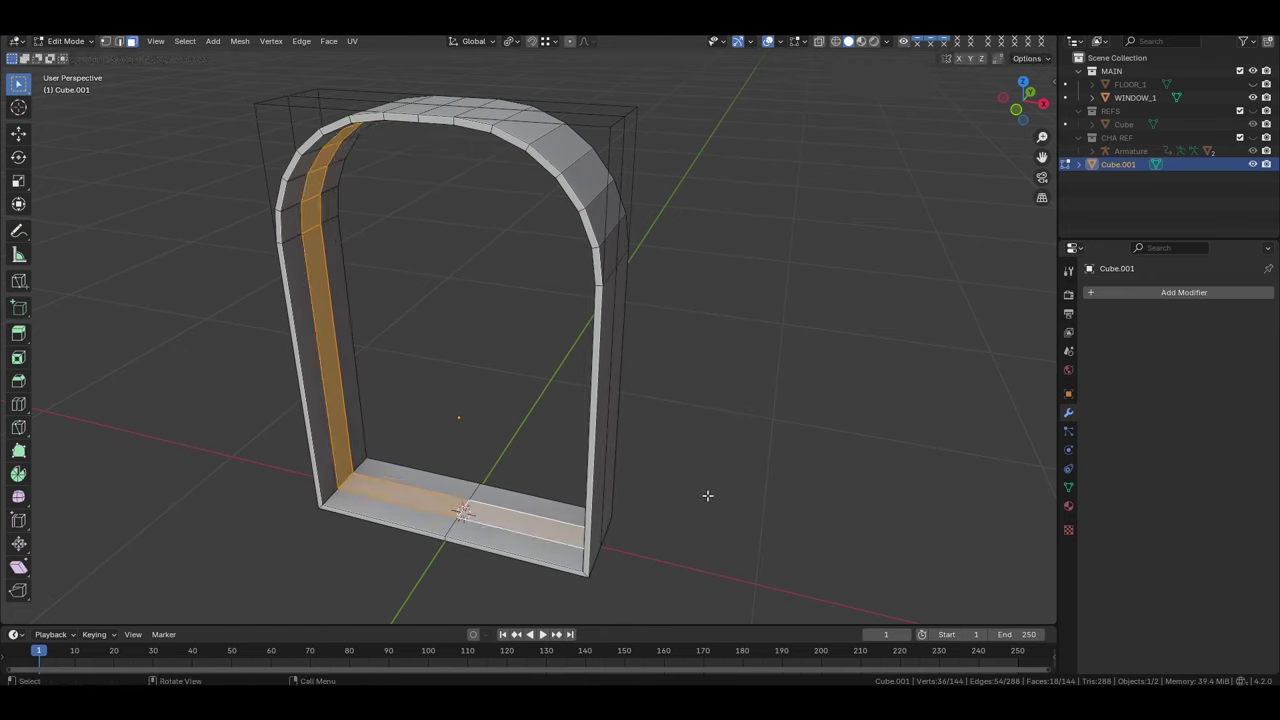
{"action": "key", "text": "ctrl+shift+z"}
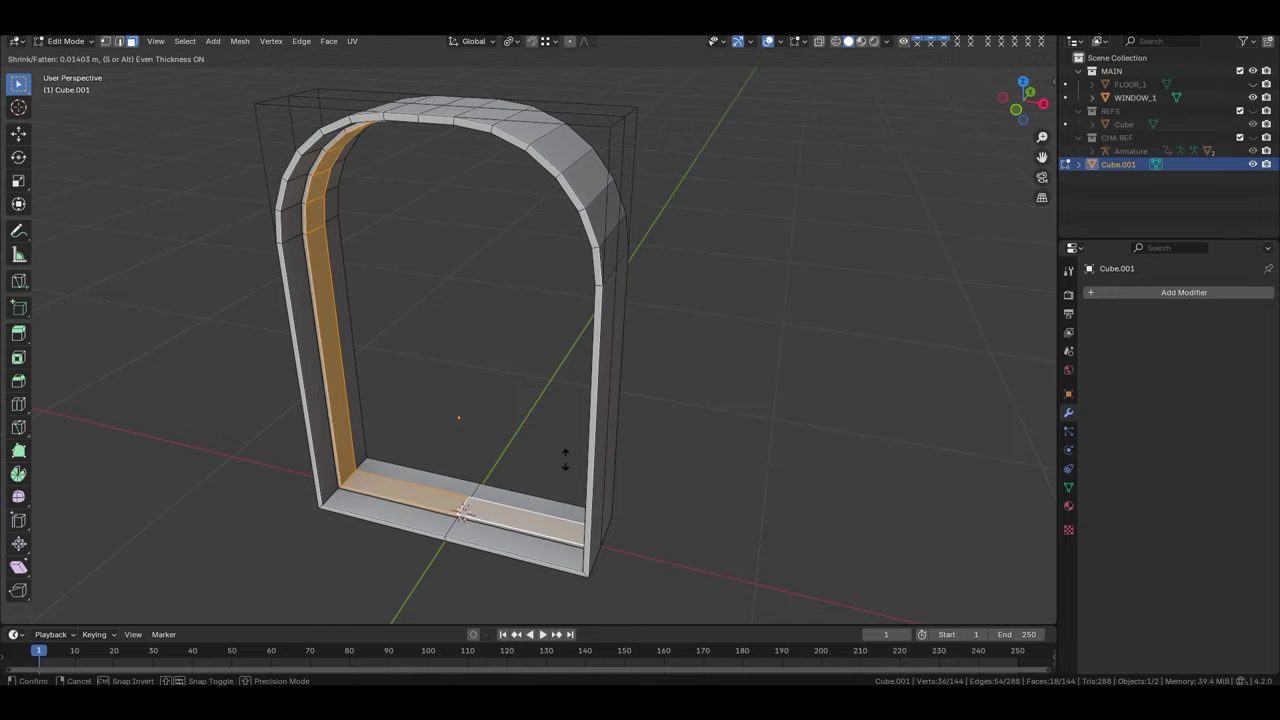
{"action": "left_click", "coordinate": [182, 565]}
{"action": "key", "text": "Return"}
Add centred loop cuts across the sill and scale them symmetrically into place
{"action": "mouse_move", "coordinate": [503, 420]}
{"action": "middle_mouse_down"}
{"action": "mouse_move", "coordinate": [563, 497]}
{"action": "mouse_move", "coordinate": [630, 485]}
{"action": "middle_mouse_up"}
{"action": "key", "text": "ctrl+r"}
{"action": "left_click", "coordinate": [630, 485]}
{"action": "right_click", "coordinate": [630, 485]}
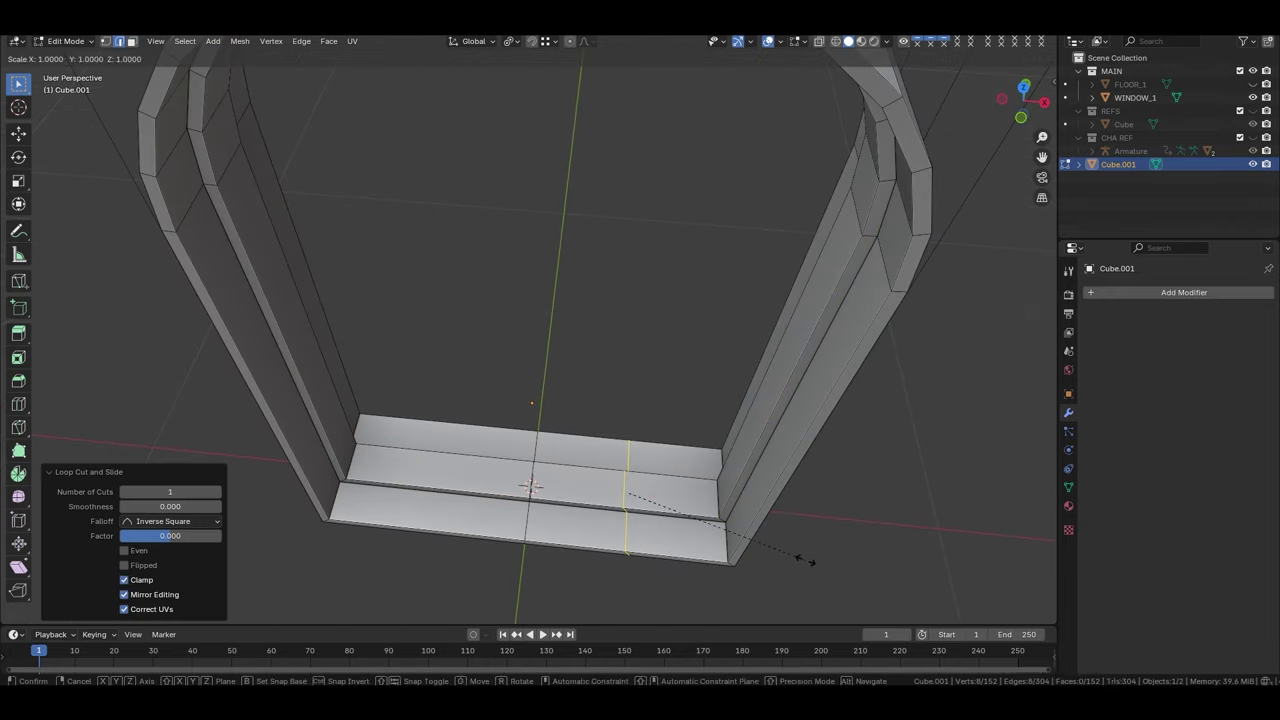
{"action": "key", "text": "s"}
{"action": "key", "text": "Return"}
{"action": "key", "text": "ctrl+r"}
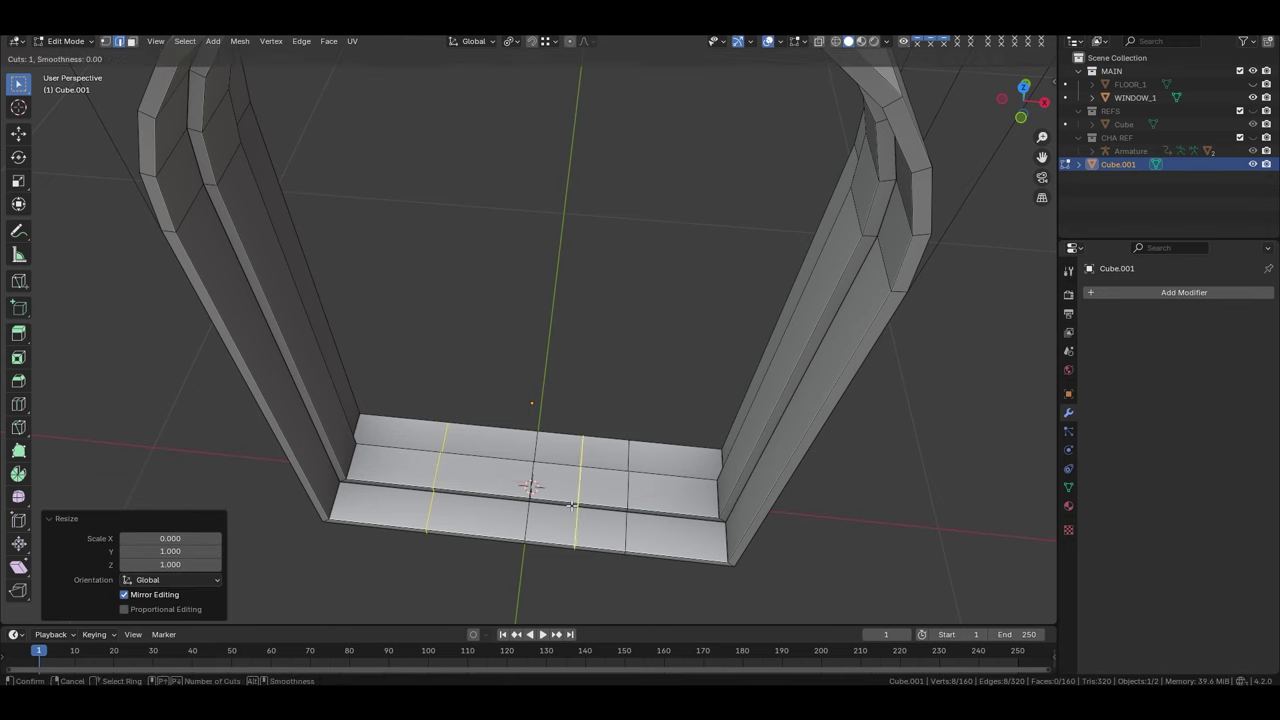
{"action": "right_click", "coordinate": [543, 505]}
{"action": "key", "text": "grave"}
{"action": "left_click", "coordinate": [571, 434]}
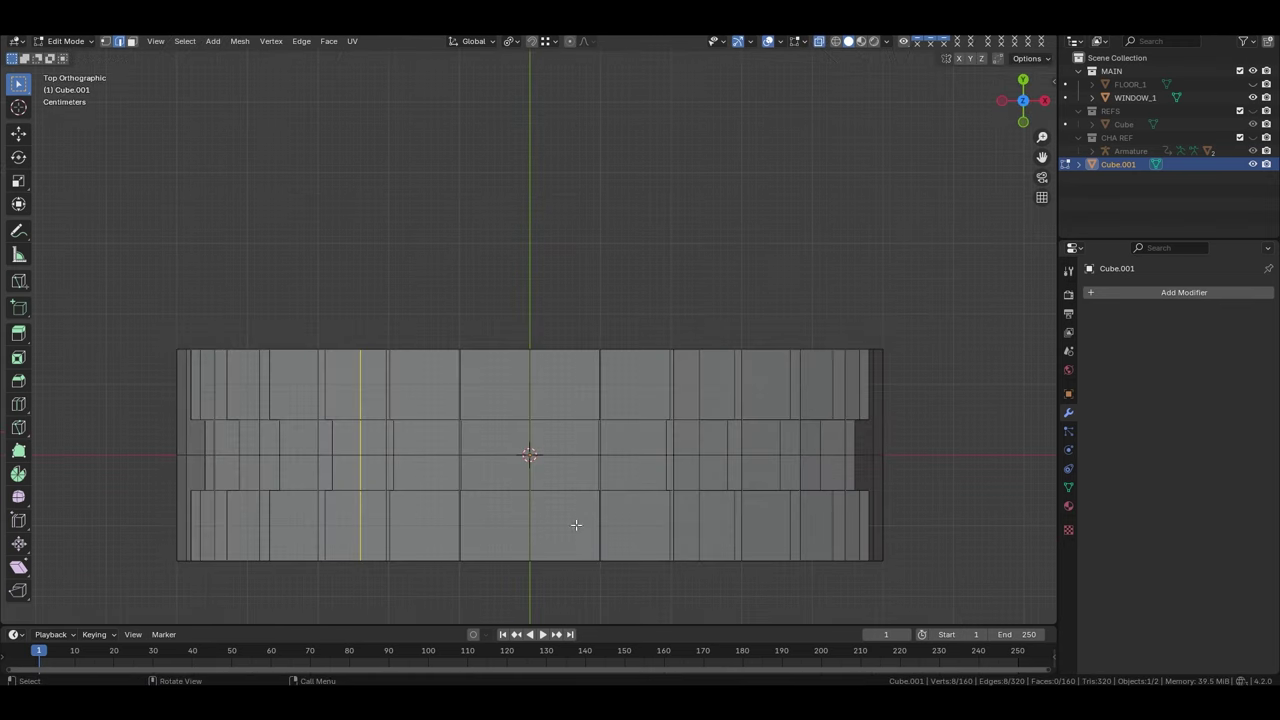
{"action": "mouse_move", "coordinate": [586, 558]}
{"action": "middle_mouse_down"}
{"action": "mouse_move", "coordinate": [580, 449]}
{"action": "mouse_move", "coordinate": [566, 516]}
{"action": "middle_mouse_up"}
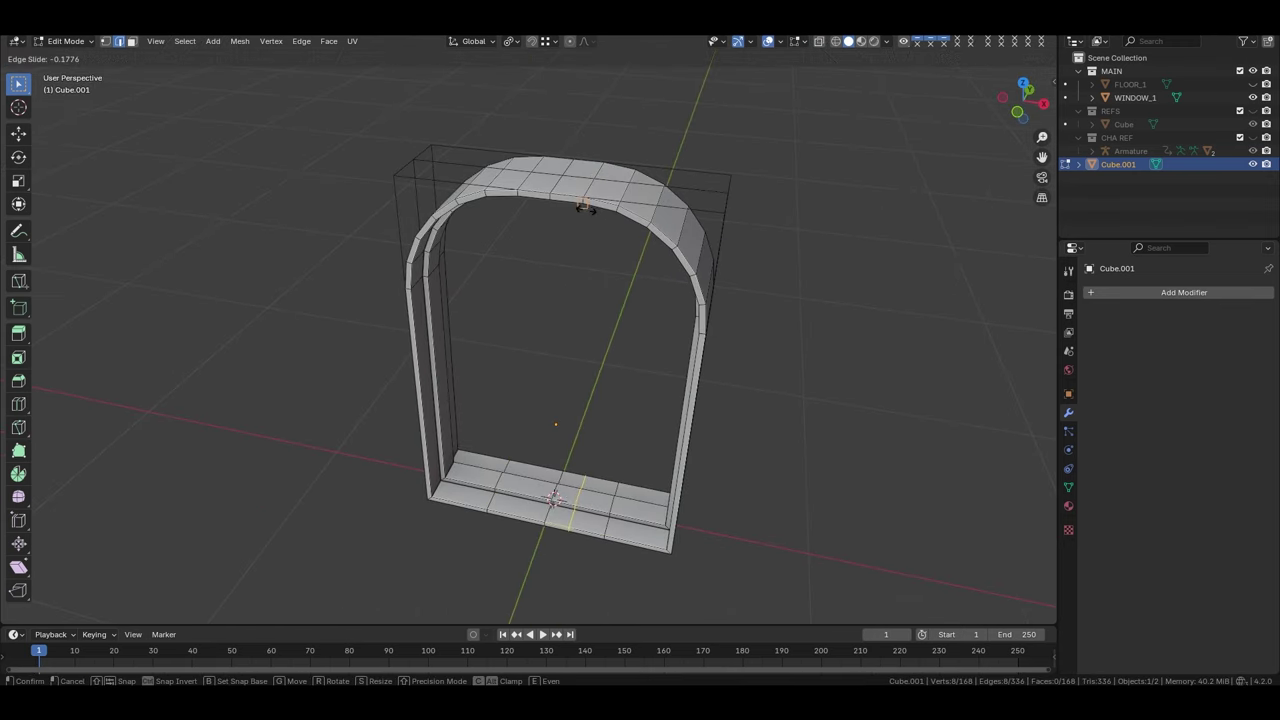
{"action": "left_click", "coordinate": [585, 207]}
Add another centred loop cut, then try and undo a loop cut across the arch top
{"action": "key", "text": "ctrl+r"}
{"action": "left_click", "coordinate": [533, 431]}
{"action": "right_click", "coordinate": [518, 198]}
{"action": "mouse_move", "coordinate": [518, 198]}
{"action": "middle_mouse_down"}
{"action": "mouse_move", "coordinate": [620, 383]}
{"action": "mouse_move", "coordinate": [560, 520]}
{"action": "middle_mouse_up"}
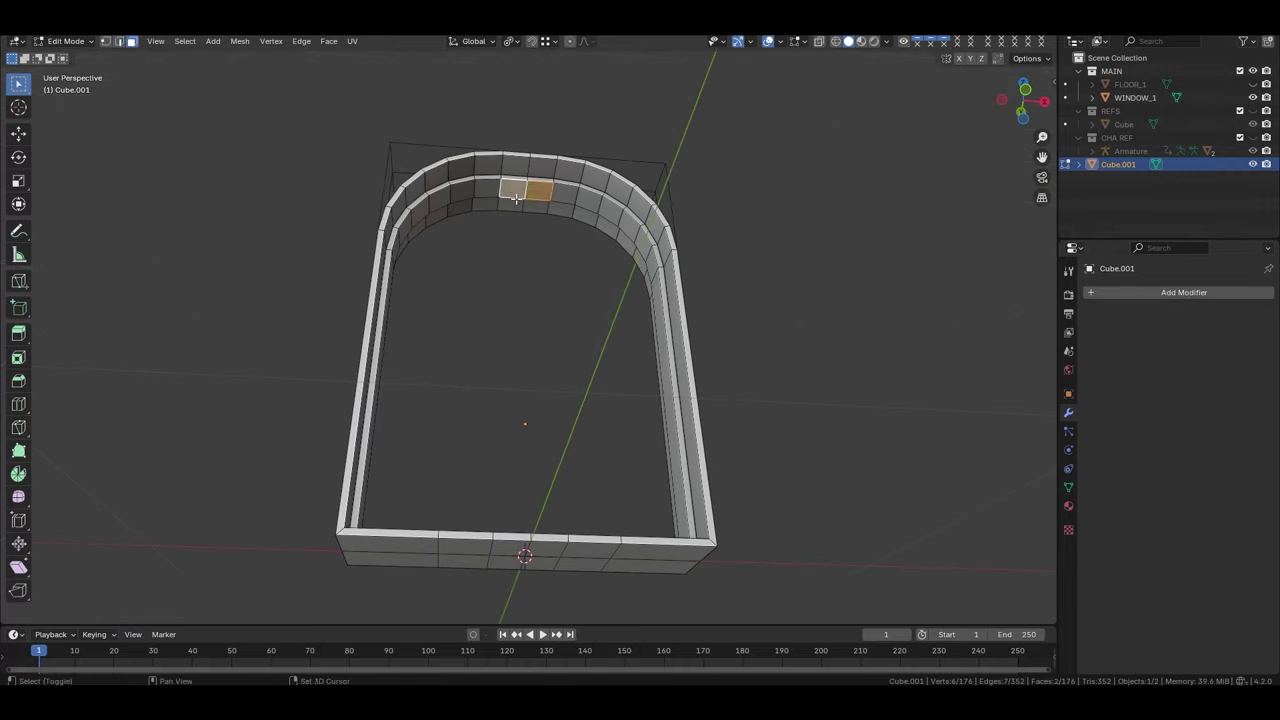
{"action": "scroll", "coordinate": [540, 500], "scroll_direction": "up", "scroll_amount": 5}
{"action": "key", "text": "ctrl+r"}
{"action": "scroll", "coordinate": [527, 440], "scroll_direction": "down", "scroll_amount": 5}
{"action": "key", "text": "Escape"}
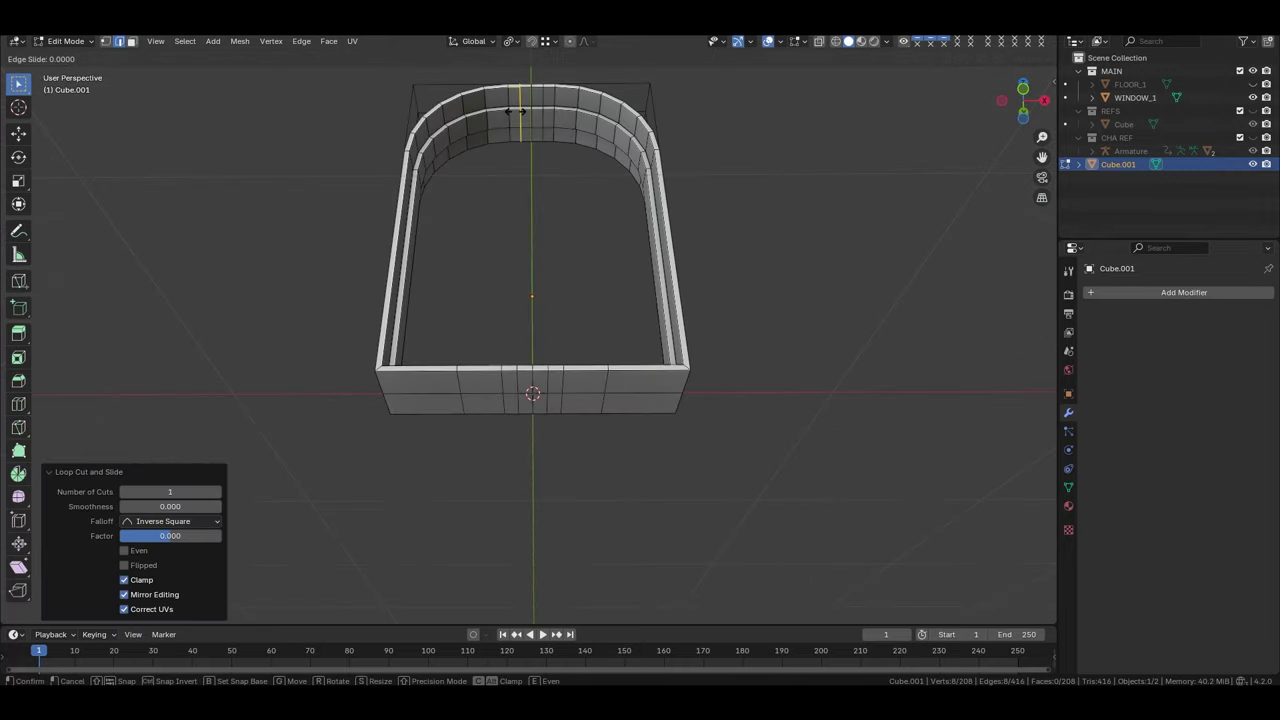
{"action": "key", "text": "ctrl+z"}
{"action": "mouse_move", "coordinate": [546, 234]}
{"action": "middle_mouse_down"}
{"action": "mouse_move", "coordinate": [555, 421]}
{"action": "mouse_move", "coordinate": [454, 290]}
{"action": "mouse_move", "coordinate": [568, 398]}
{"action": "mouse_move", "coordinate": [607, 307]}
{"action": "middle_mouse_up"}
{"action": "key", "text": "Tab"}
{"action": "key", "text": "Tab"}
{"action": "scroll", "coordinate": [568, 398], "scroll_direction": "up", "scroll_amount": 4}
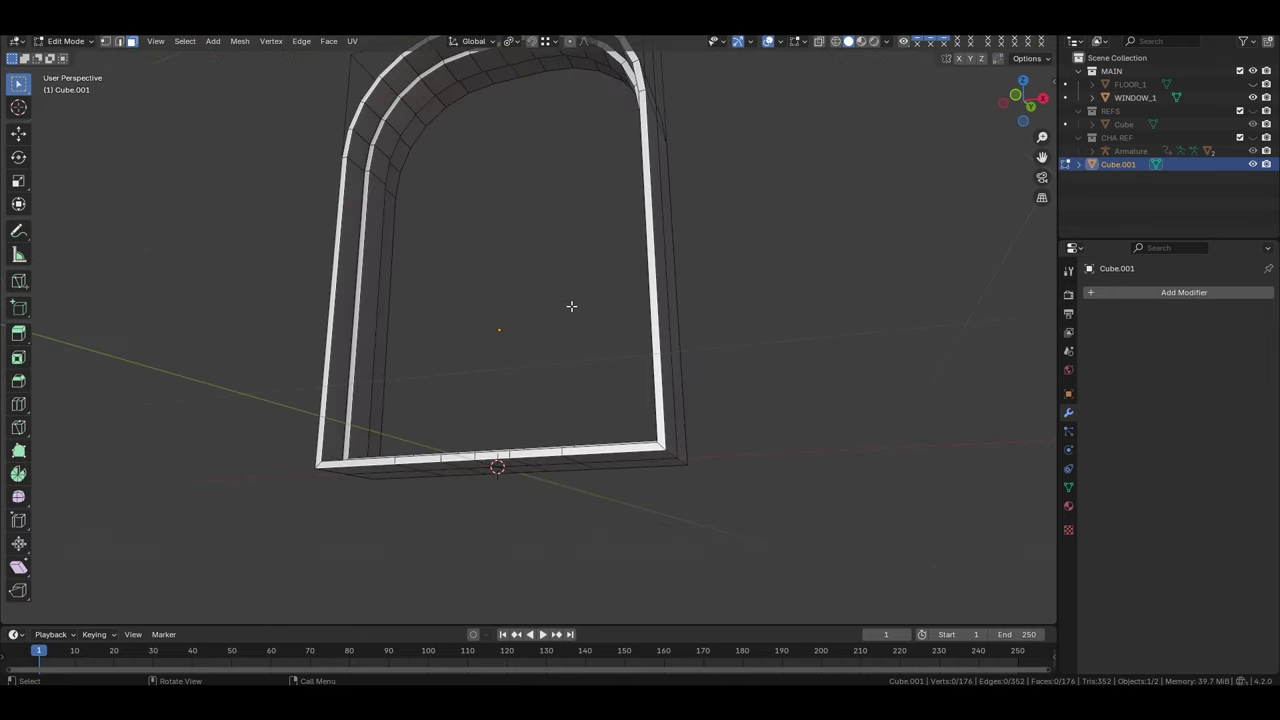
Add a new cube, shrink it to a small block and drop it onto the sill
{"action": "key", "text": "shift+a"}
{"action": "left_click", "coordinate": [540, 289]}
{"action": "scroll", "coordinate": [550, 300], "scroll_direction": "down", "scroll_amount": 4}
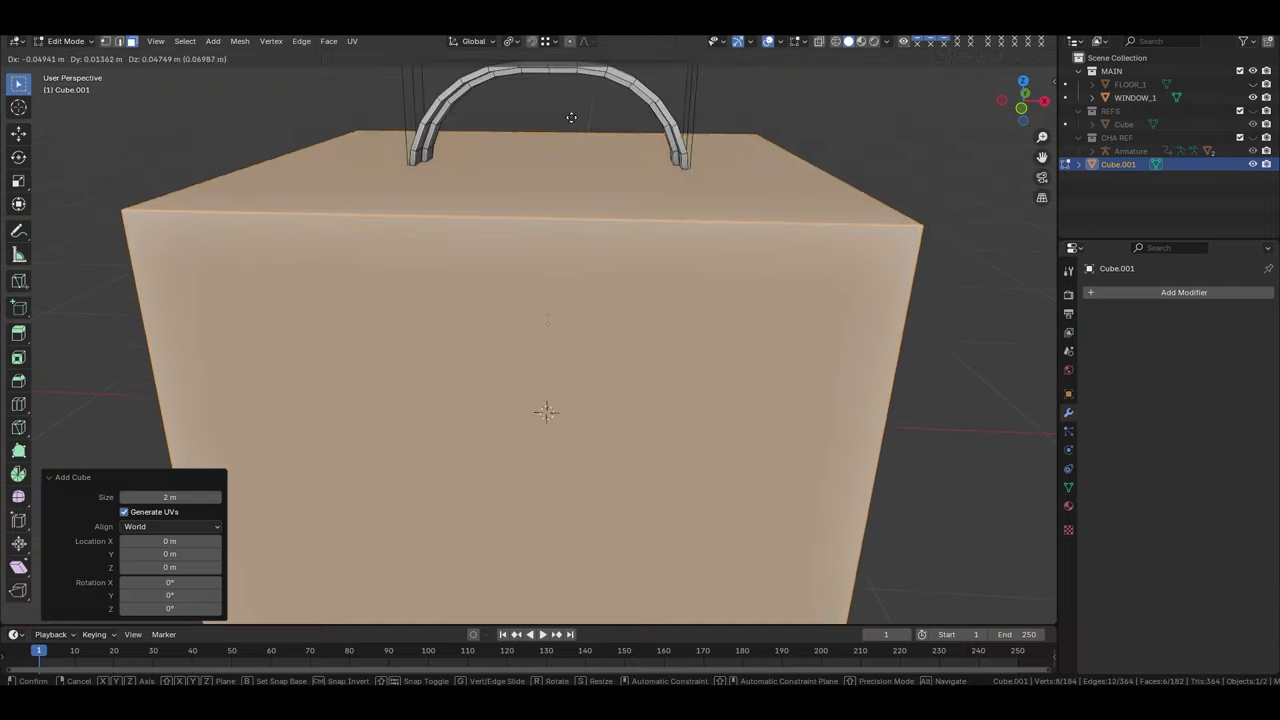
{"action": "key", "text": "g"}
{"action": "key", "text": "z"}
{"action": "left_click", "coordinate": [832, 274]}
{"action": "scroll", "coordinate": [832, 274], "scroll_direction": "down", "scroll_amount": 4}
{"action": "key", "text": "g"}
{"action": "key", "text": "z"}
{"action": "scroll", "coordinate": [545, 440], "scroll_direction": "up", "scroll_amount": 4}
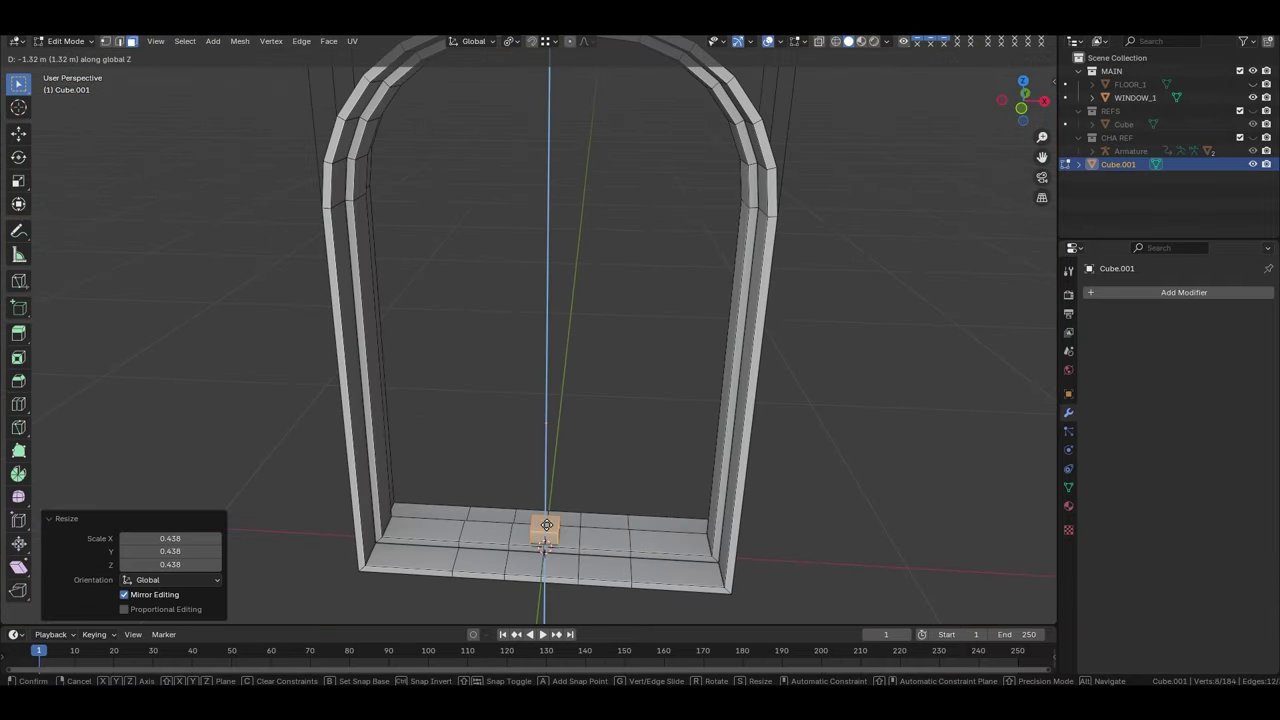
{"action": "left_click", "coordinate": [557, 444]}
{"action": "left_click", "coordinate": [553, 42]}
{"action": "left_click", "coordinate": [555, 42]}
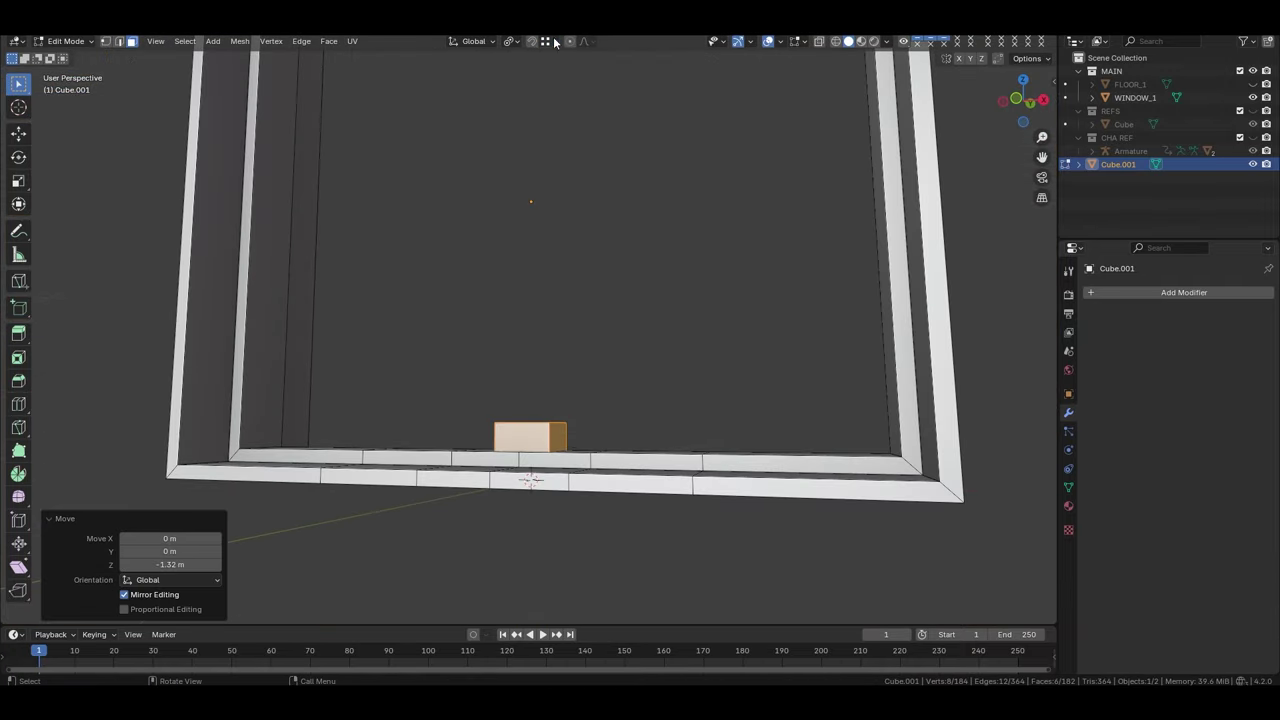
Adjust the small cube's height and size so it sits on the sill
{"action": "key", "text": "g"}
{"action": "key", "text": "z"}
{"action": "left_click", "coordinate": [577, 399]}
{"action": "middle_click_drag", "start_coordinate": [577, 399], "coordinate": [712, 437]}
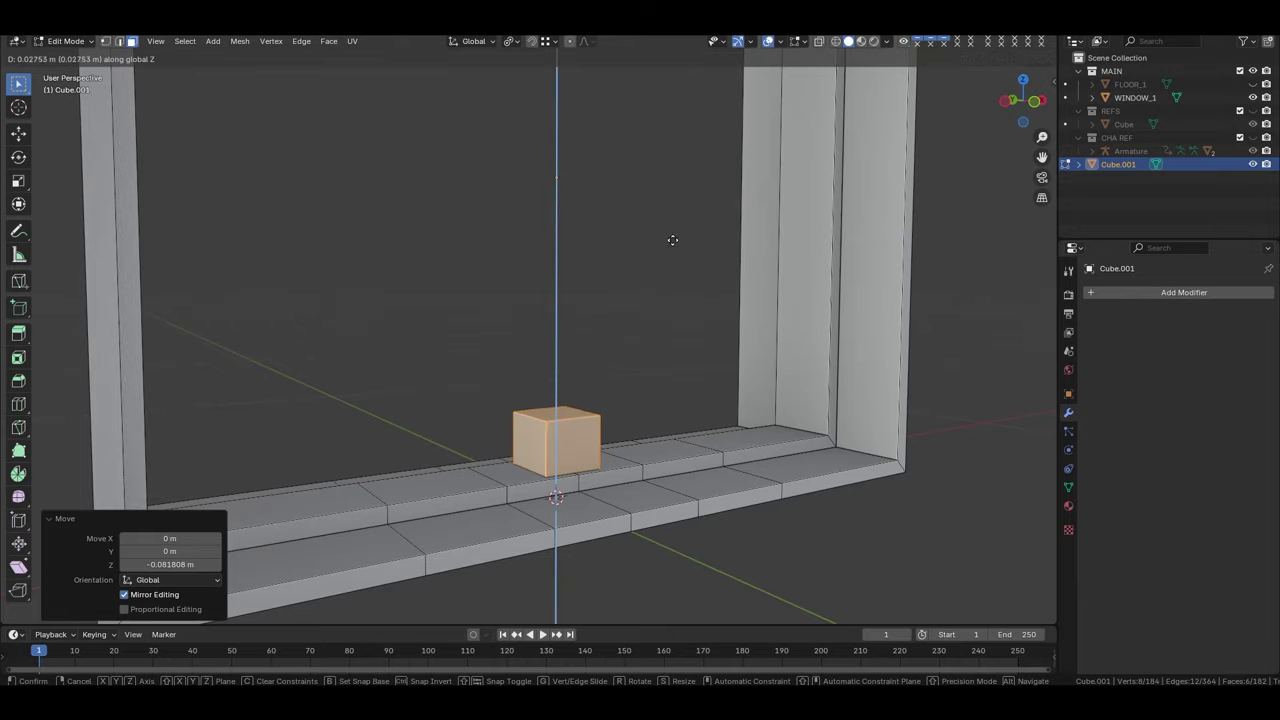
{"action": "left_click", "coordinate": [636, 181]}
{"action": "mouse_move", "coordinate": [636, 181]}
{"action": "middle_mouse_down"}
{"action": "mouse_move", "coordinate": [633, 405]}
{"action": "mouse_move", "coordinate": [642, 391]}
{"action": "middle_mouse_up"}
{"action": "key", "text": "s"}
{"action": "left_click", "coordinate": [633, 405]}
{"action": "key", "text": "g"}
{"action": "key", "text": "z"}
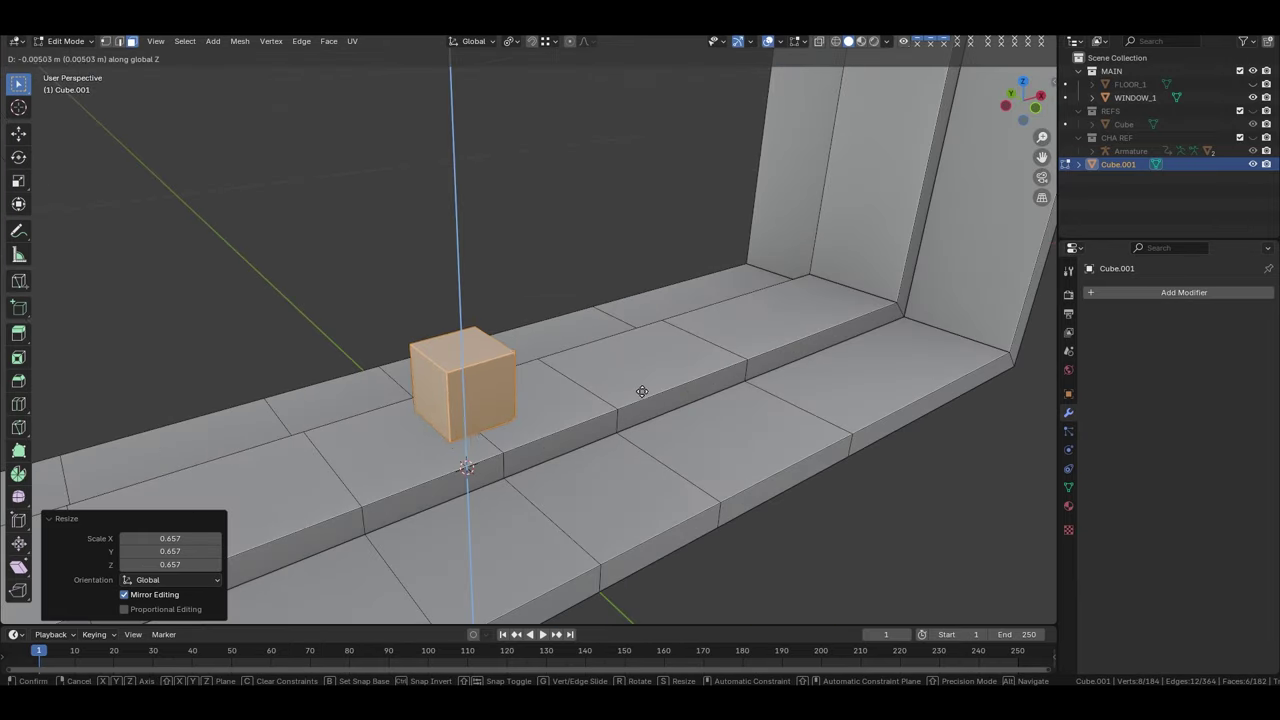
From the front view, stretch the bar's top up to the arch
{"action": "key", "text": "KP_1"}
{"action": "key", "text": "g"}
{"action": "key", "text": "z"}
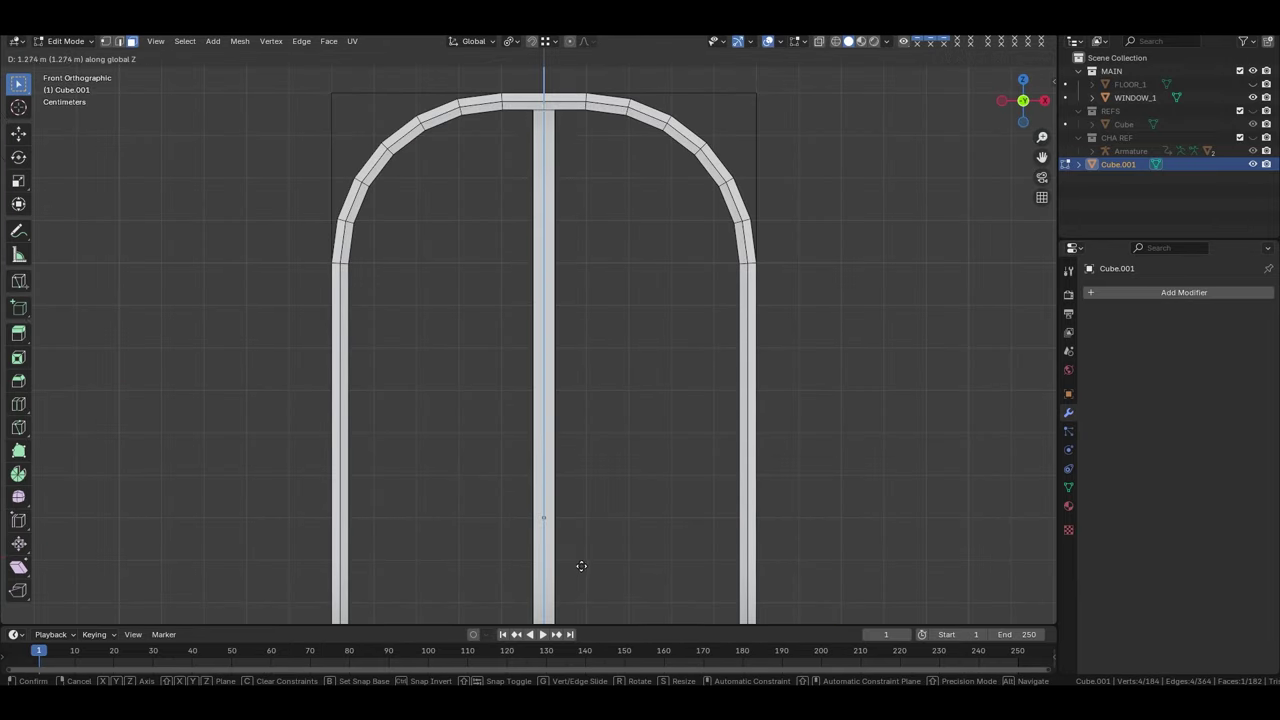
{"action": "left_click", "coordinate": [581, 566]}
{"action": "middle_click_drag", "start_coordinate": [581, 566], "coordinate": [540, 460]}
{"action": "scroll", "coordinate": [543, 457], "scroll_direction": "up", "scroll_amount": 3}
{"action": "scroll", "coordinate": [526, 434], "scroll_direction": "up", "scroll_amount": 3}
Select the whole middle bar and scale it thinner, with an extra Z-axis resize
{"action": "key", "text": "l"}
{"action": "key", "text": "s"}
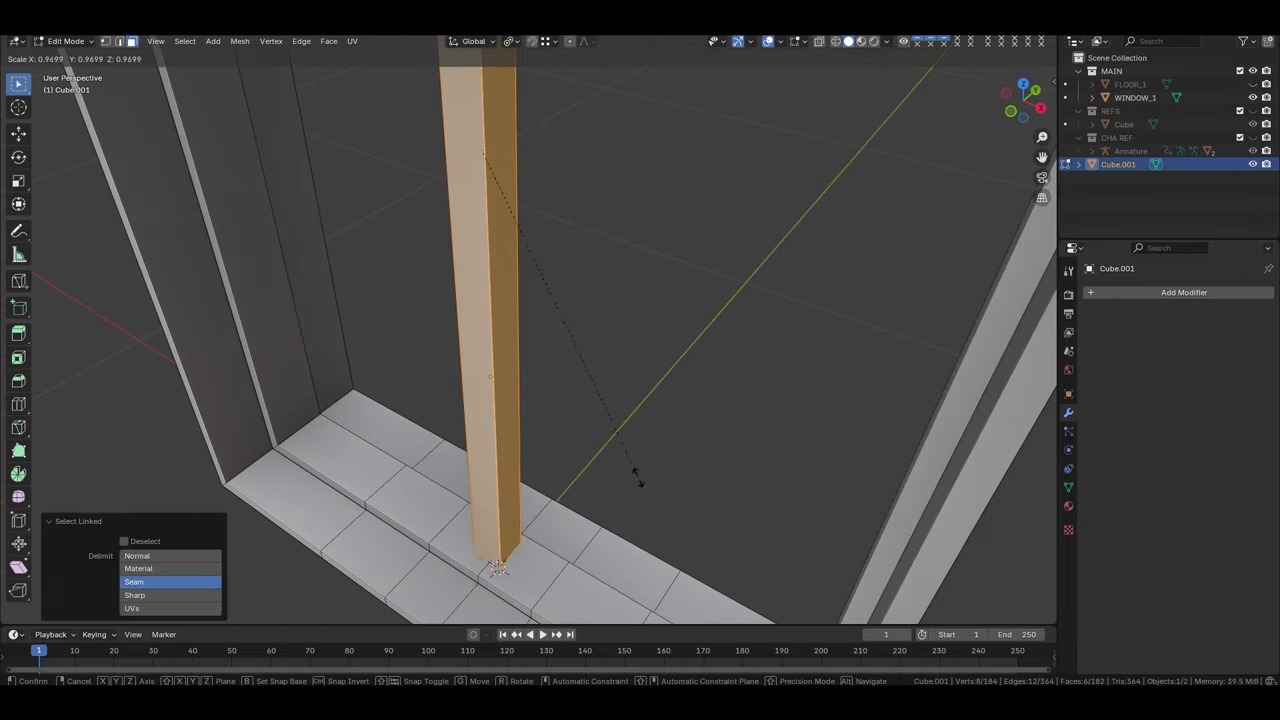
{"action": "left_click", "coordinate": [561, 402]}
{"action": "scroll", "coordinate": [578, 425], "scroll_direction": "down", "scroll_amount": 3}
{"action": "key", "text": "s"}
{"action": "key", "text": "z"}
{"action": "mouse_move", "coordinate": [605, 461]}
{"action": "middle_mouse_down"}
{"action": "mouse_move", "coordinate": [594, 289]}
{"action": "mouse_move", "coordinate": [575, 468]}
{"action": "mouse_move", "coordinate": [530, 410]}
{"action": "middle_mouse_up"}
{"action": "scroll", "coordinate": [575, 468], "scroll_direction": "up", "scroll_amount": 4}
{"action": "scroll", "coordinate": [575, 468], "scroll_direction": "down", "scroll_amount": 2}
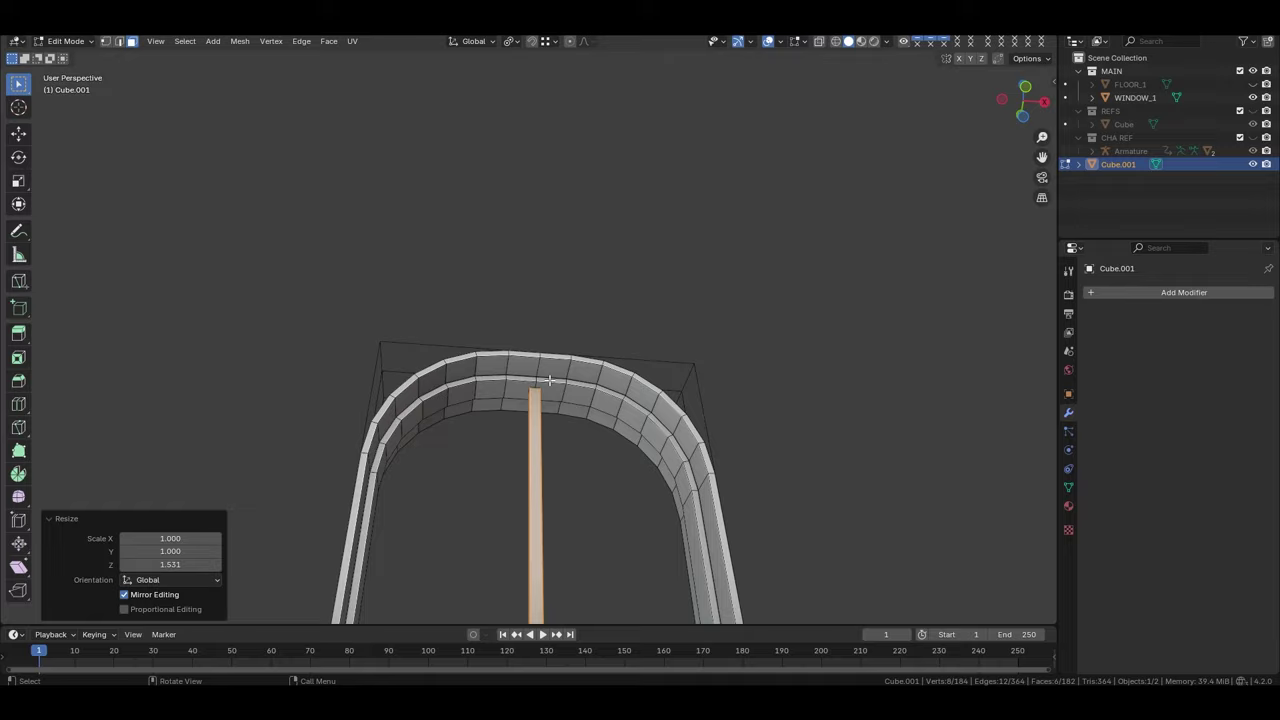
{"action": "scroll", "coordinate": [530, 410], "scroll_direction": "up", "scroll_amount": 3}
Add a centred loop cut along the bar and bridge the selected loops for carved detail
{"action": "key", "text": "ctrl+r"}
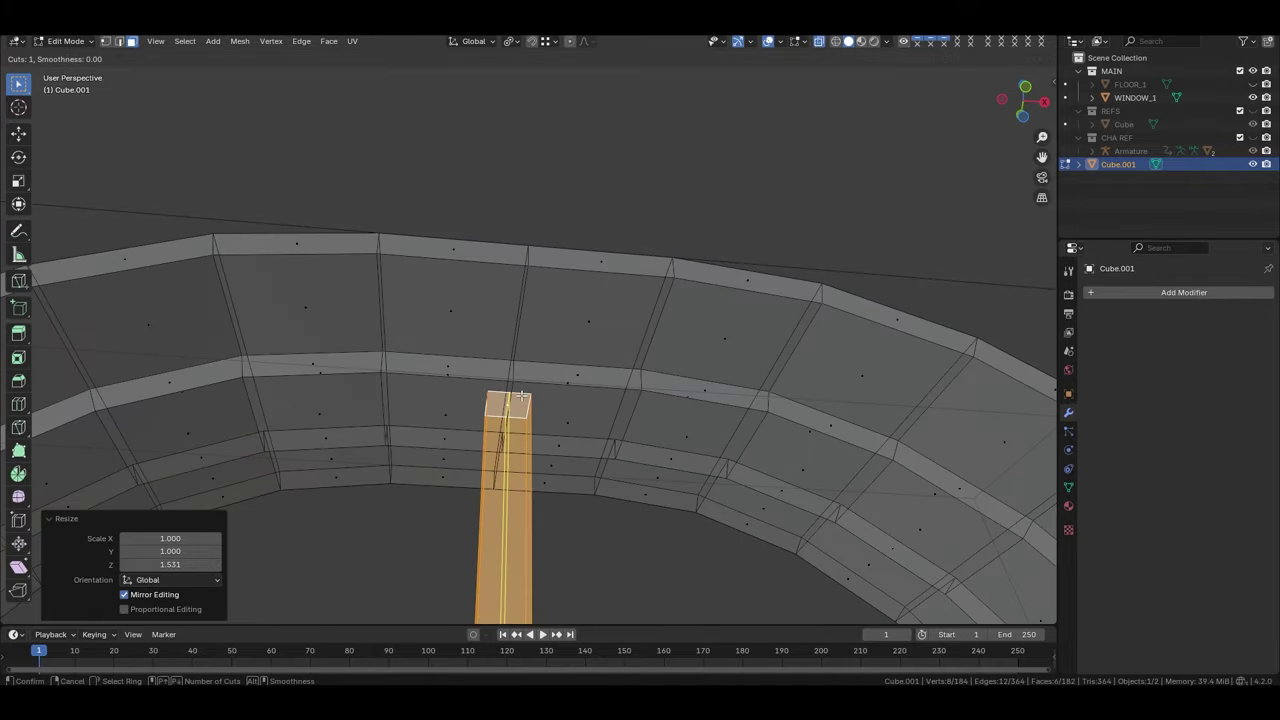
{"action": "scroll", "coordinate": [521, 397], "scroll_direction": "down", "scroll_amount": 1}
{"action": "left_click", "coordinate": [521, 397]}
{"action": "right_click", "coordinate": [521, 397]}
{"action": "mouse_move", "coordinate": [523, 400]}
{"action": "middle_mouse_down"}
{"action": "mouse_move", "coordinate": [431, 457]}
{"action": "mouse_move", "coordinate": [606, 492]}
{"action": "middle_mouse_up"}
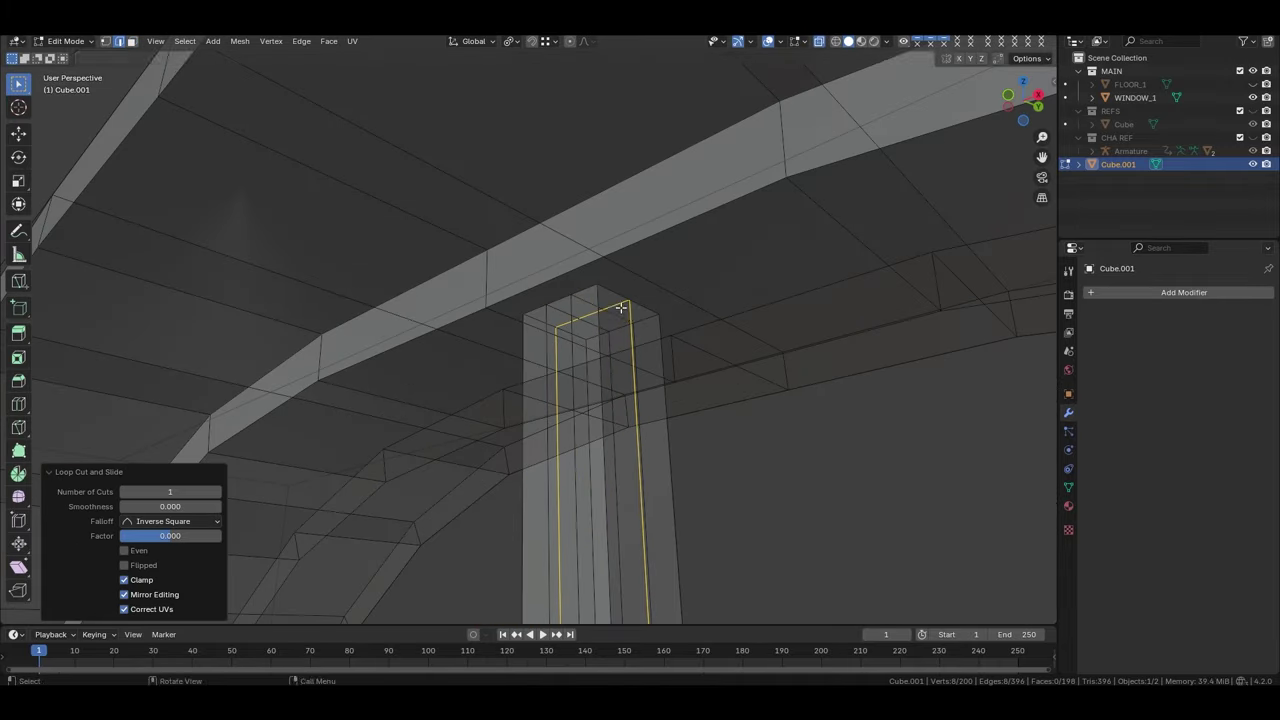
{"action": "key", "text": "KP_7"}
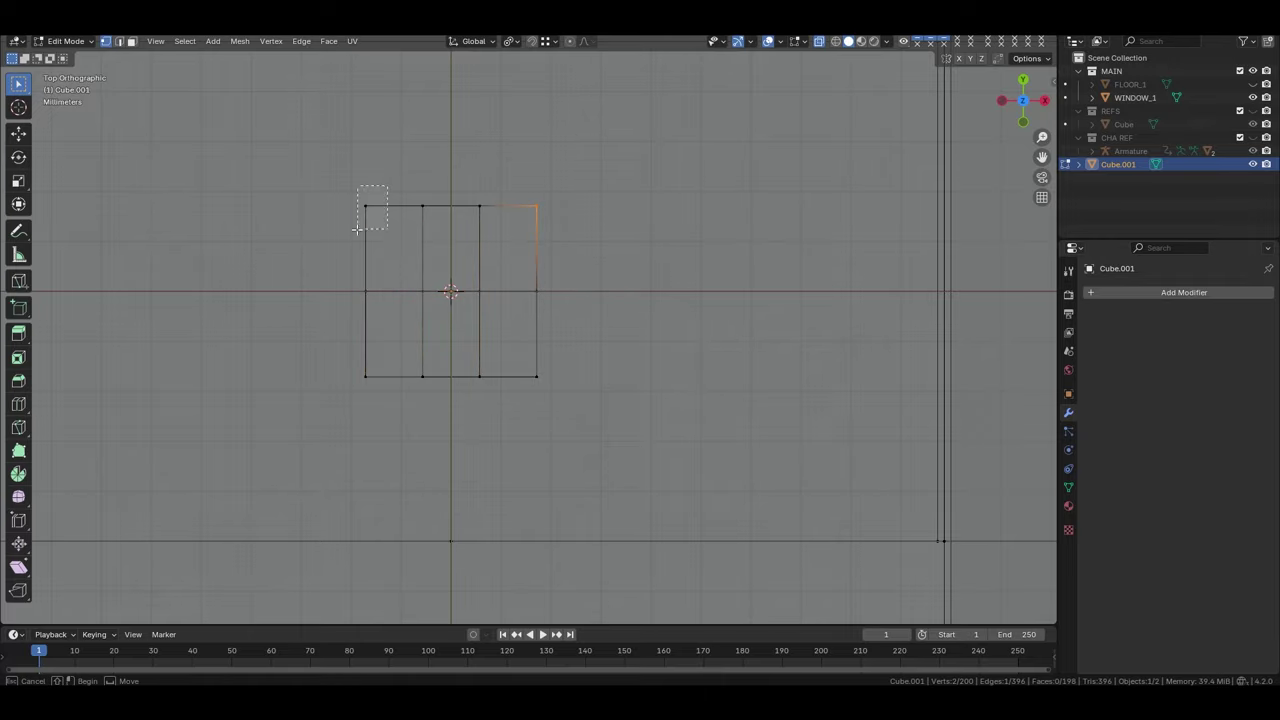
{"action": "left_click_drag", "start_coordinate": [387, 186], "coordinate": [357, 229]}
{"action": "key", "text": "x"}
{"action": "mouse_move", "coordinate": [357, 229]}
{"action": "middle_mouse_down", "text": "shift"}
{"action": "mouse_move", "coordinate": [376, 382]}
{"action": "mouse_move", "coordinate": [351, 306]}
{"action": "mouse_move", "coordinate": [565, 368]}
{"action": "mouse_move", "coordinate": [310, 436]}
{"action": "middle_mouse_up", "text": "shift"}
{"action": "key", "text": "ctrl+e"}
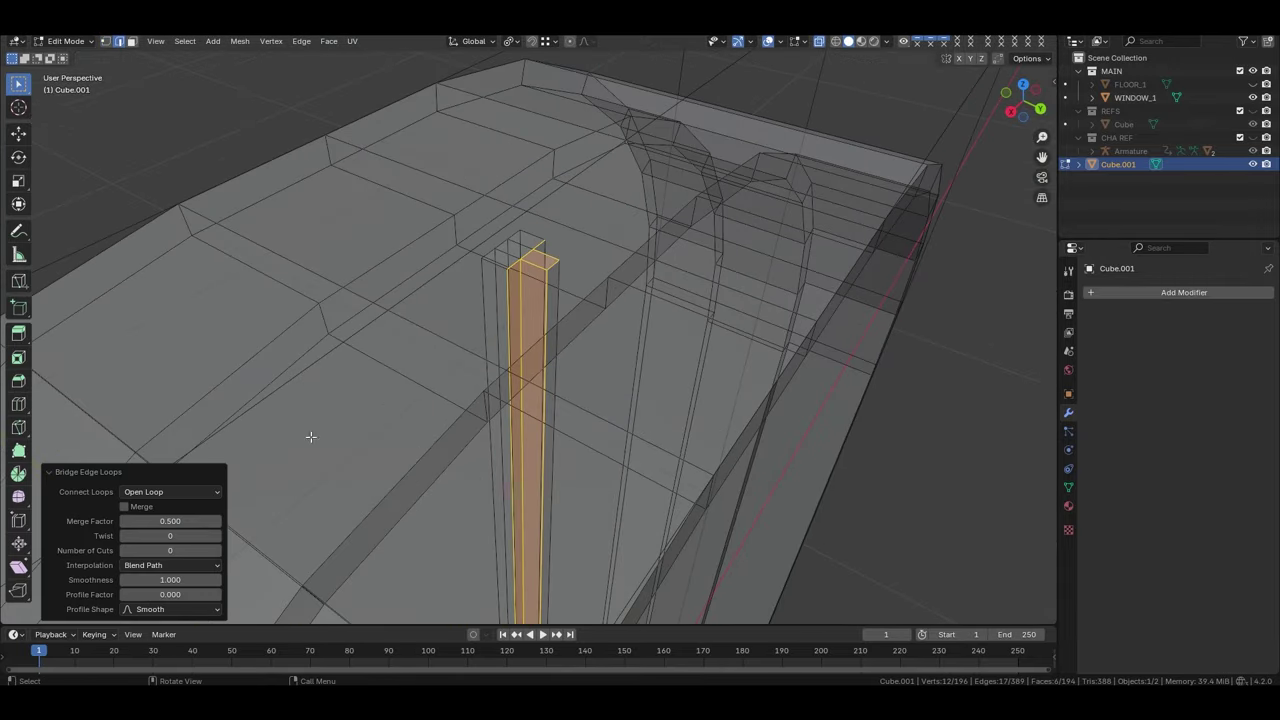
Deselect everything and select the window frame object for mesh editing
{"action": "key", "text": "Tab"}
{"action": "key", "text": "alt+a"}
{"action": "mouse_move", "coordinate": [554, 394]}
{"action": "middle_mouse_down"}
{"action": "mouse_move", "coordinate": [523, 337]}
{"action": "mouse_move", "coordinate": [391, 266]}
{"action": "mouse_move", "coordinate": [608, 287]}
{"action": "mouse_move", "coordinate": [572, 288]}
{"action": "mouse_move", "coordinate": [590, 420]}
{"action": "mouse_move", "coordinate": [493, 562]}
{"action": "mouse_move", "coordinate": [559, 470]}
{"action": "middle_mouse_up"}
{"action": "left_click", "coordinate": [493, 562]}
{"action": "key", "text": "Tab"}
{"action": "scroll", "coordinate": [549, 322], "scroll_direction": "up", "scroll_amount": 5}
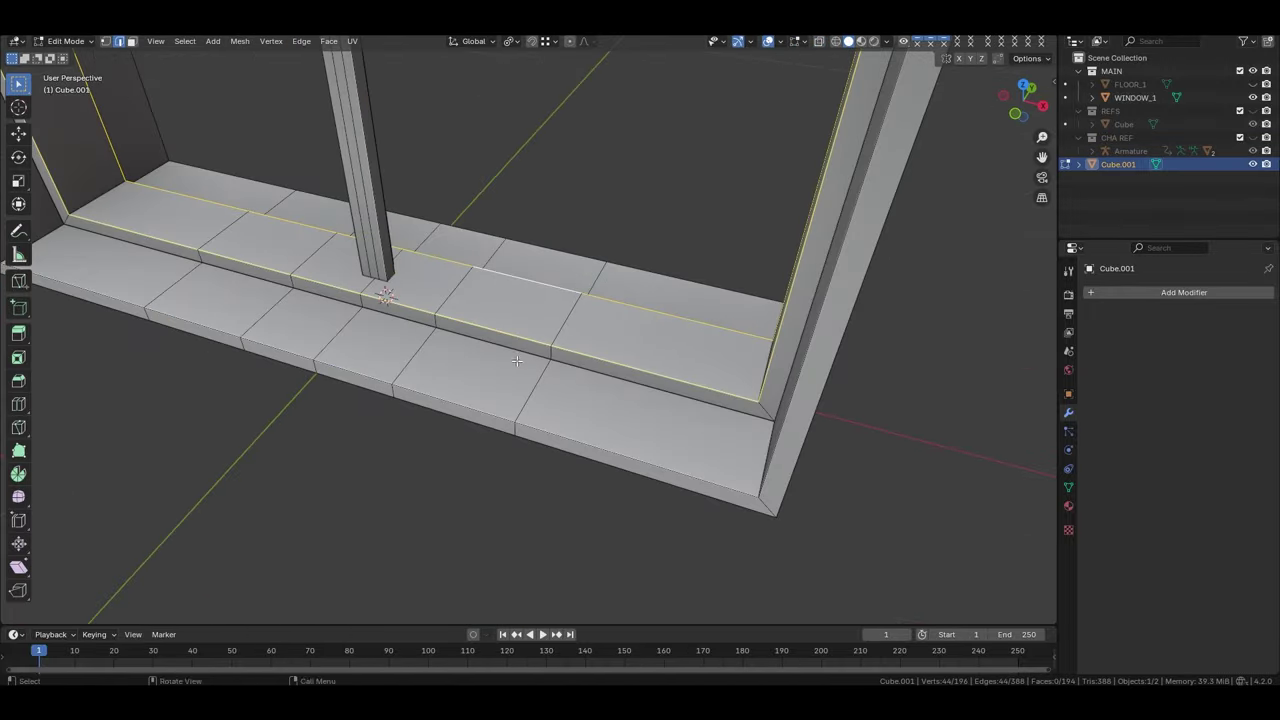
Bevel the sill and frame groove edge loops with 2 segments
{"action": "left_click", "coordinate": [517, 360], "text": "alt+shift"}
{"action": "middle_click_drag", "start_coordinate": [517, 360], "coordinate": [365, 314]}
{"action": "left_click", "coordinate": [511, 481], "text": "alt+shift"}
{"action": "middle_click_drag", "start_coordinate": [511, 481], "coordinate": [647, 430]}
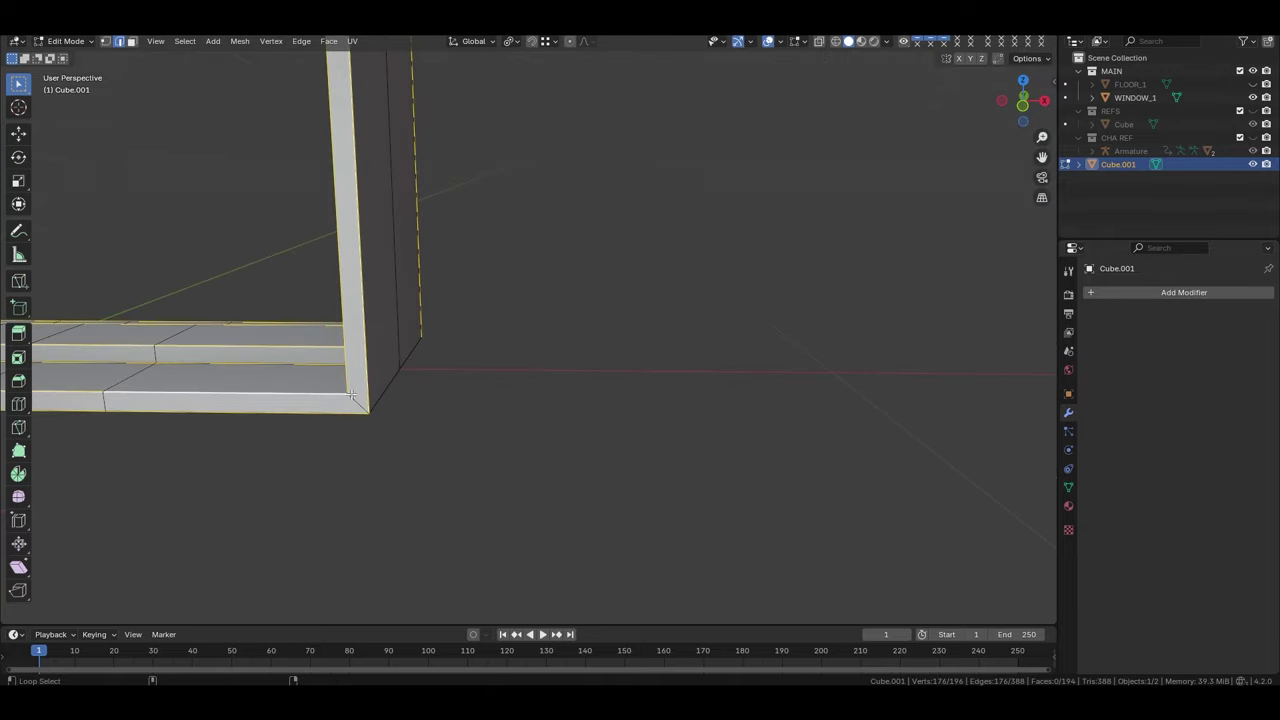
{"action": "middle_click_drag", "start_coordinate": [351, 395], "coordinate": [635, 477]}
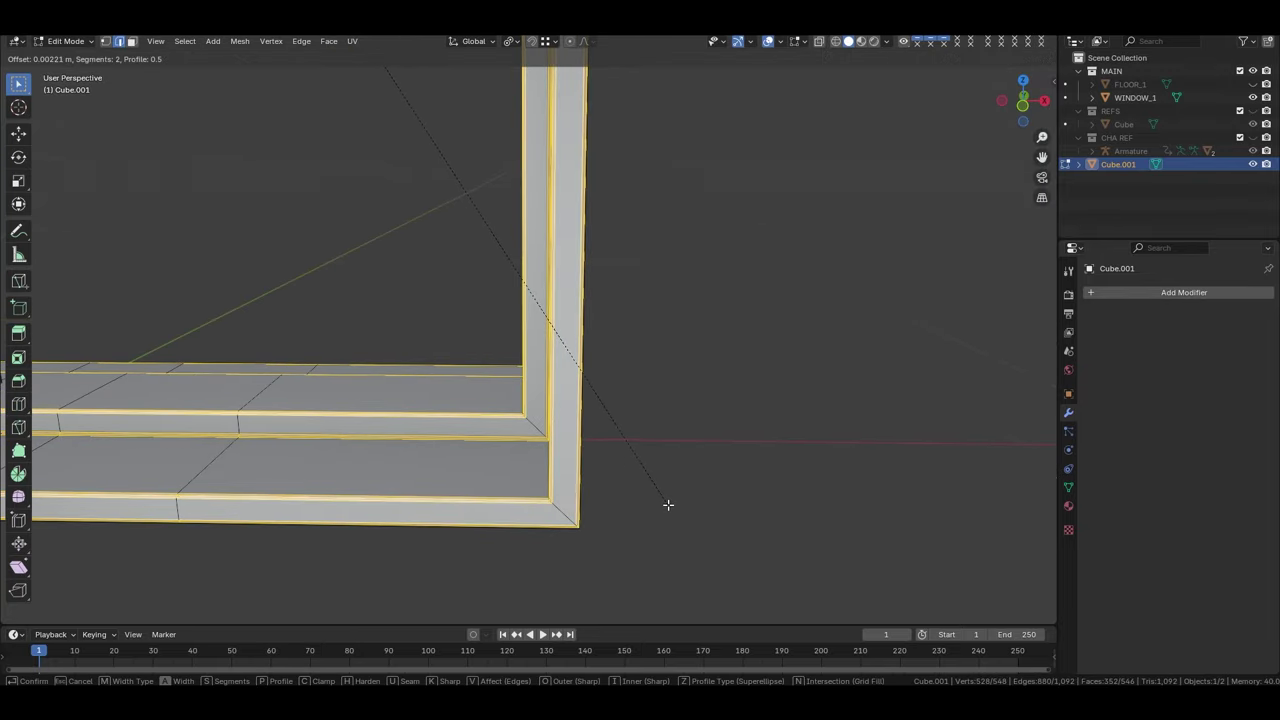
{"action": "left_click", "coordinate": [670, 508]}
{"action": "key", "text": "Tab"}
{"action": "mouse_move", "coordinate": [646, 494]}
{"action": "middle_mouse_down"}
{"action": "mouse_move", "coordinate": [611, 471]}
{"action": "mouse_move", "coordinate": [683, 443]}
{"action": "middle_mouse_up"}
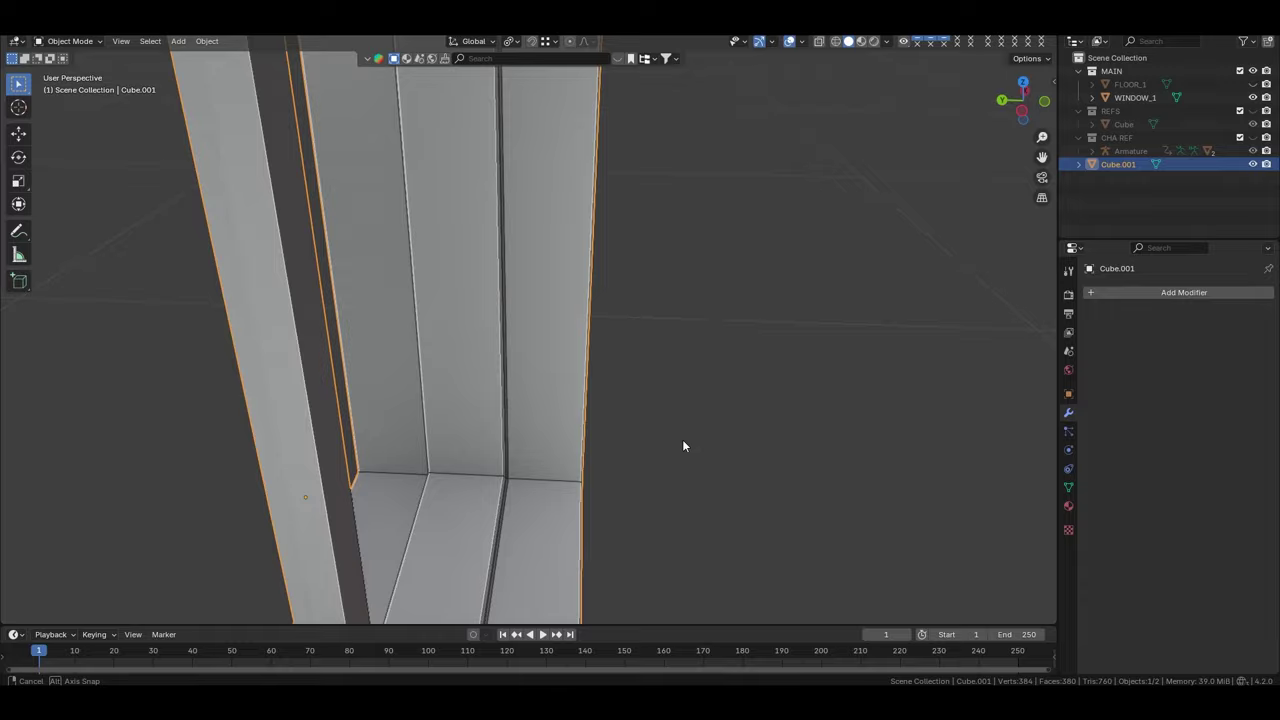
{"action": "scroll", "coordinate": [540, 374], "scroll_direction": "down", "scroll_amount": 5}
{"action": "mouse_move", "coordinate": [540, 374]}
{"action": "middle_mouse_down"}
{"action": "mouse_move", "coordinate": [637, 323]}
{"action": "mouse_move", "coordinate": [600, 400]}
{"action": "middle_mouse_up"}
Duplicate the inner window outline edge path and separate it into a new object, Cube.002
{"action": "key", "text": "Tab"}
{"action": "scroll", "coordinate": [450, 450], "scroll_direction": "up", "scroll_amount": 5}
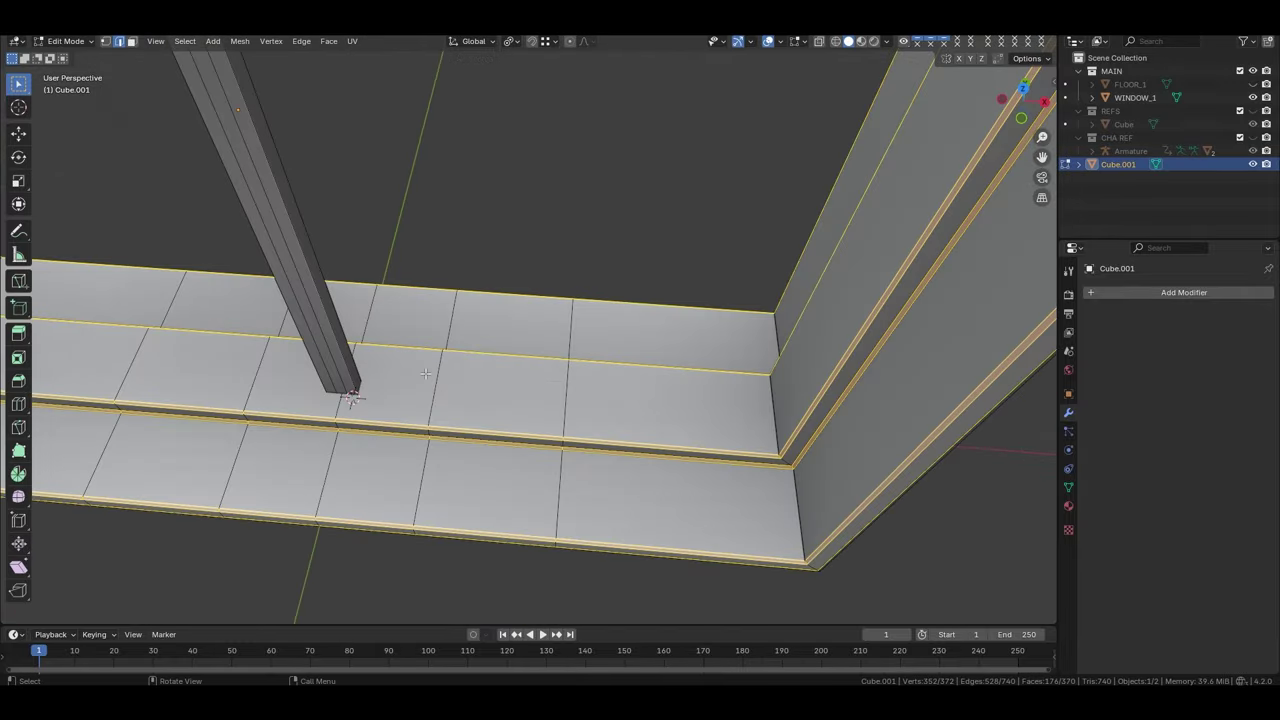
{"action": "scroll", "coordinate": [387, 491], "scroll_direction": "up", "scroll_amount": 1}
{"action": "scroll", "coordinate": [387, 491], "scroll_direction": "down", "scroll_amount": 5}
{"action": "middle_click_drag", "start_coordinate": [580, 266], "coordinate": [520, 330]}
{"action": "left_click", "coordinate": [598, 283], "text": "ctrl"}
{"action": "key", "text": "g"}
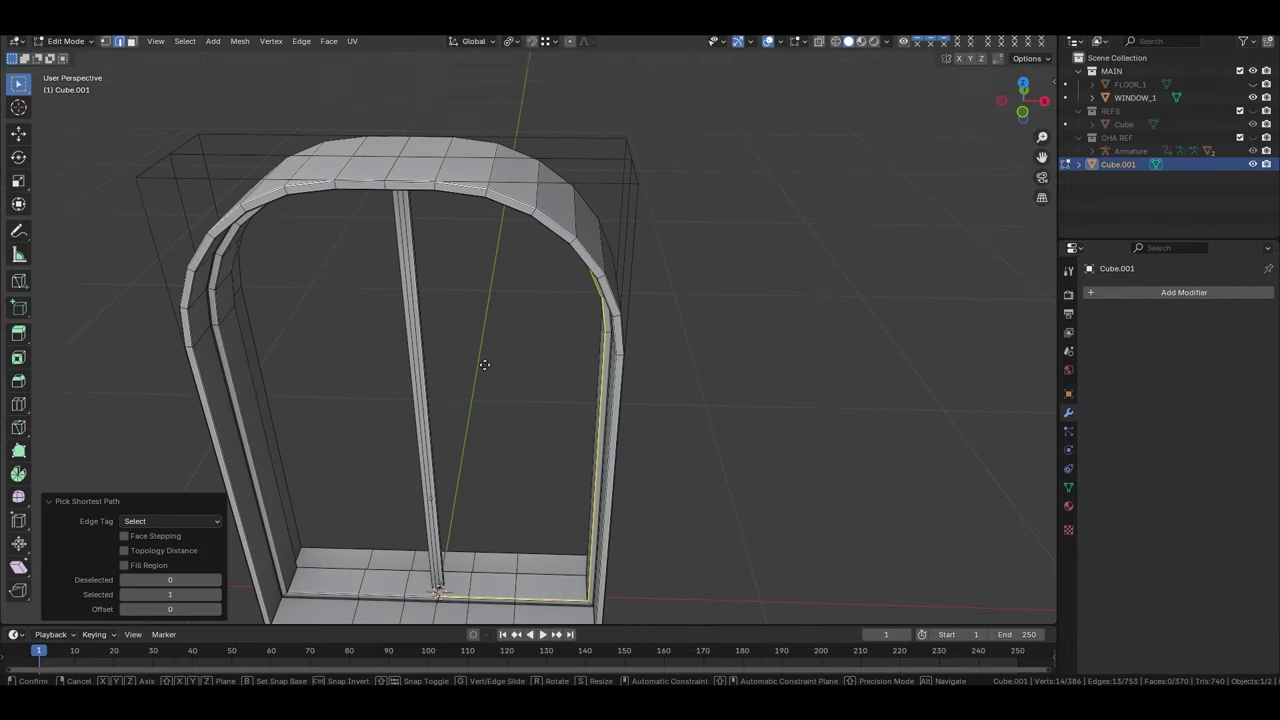
{"action": "right_click", "coordinate": [486, 368]}
{"action": "key", "text": "p"}
{"action": "key", "text": "s"}
{"action": "key", "text": "Tab"}
Move the separated outline along Y and reset its origin
{"action": "middle_click_drag", "start_coordinate": [495, 594], "coordinate": [507, 500]}
{"action": "scroll", "coordinate": [507, 500], "scroll_direction": "up", "scroll_amount": 2}
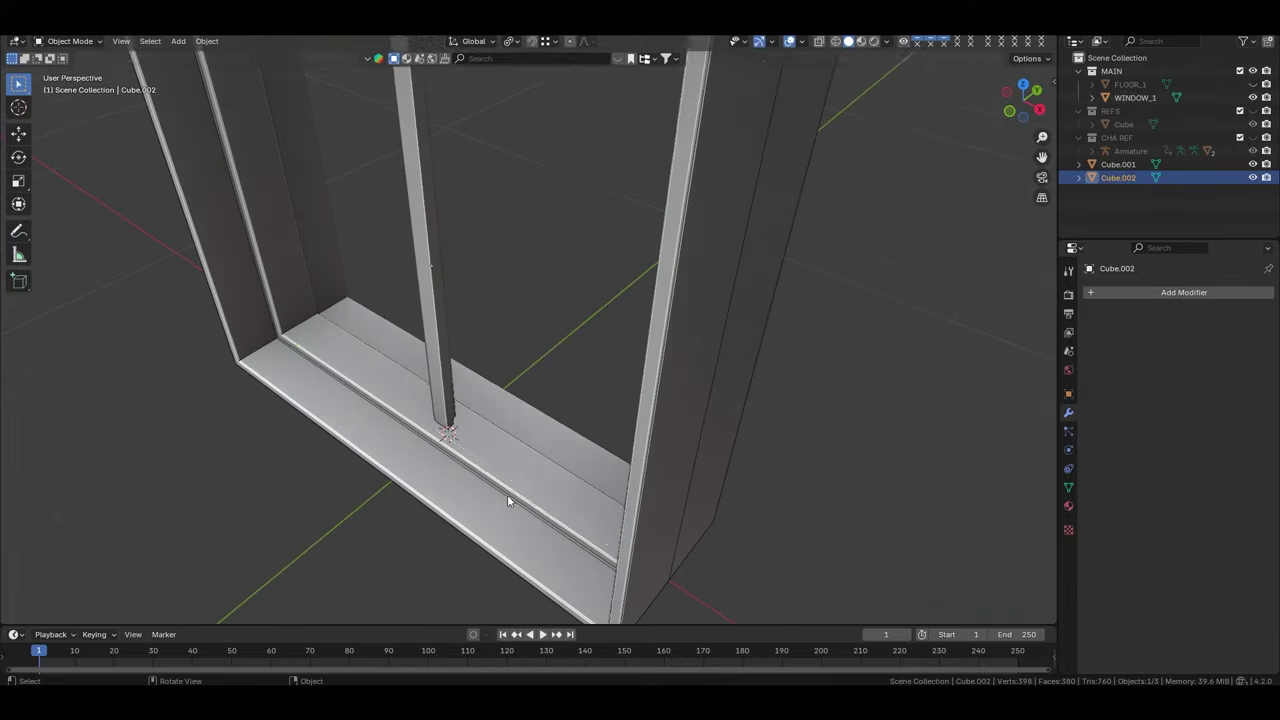
{"action": "left_click", "coordinate": [547, 456]}
{"action": "middle_click_drag", "start_coordinate": [547, 456], "coordinate": [698, 373]}
{"action": "right_click", "coordinate": [700, 373]}
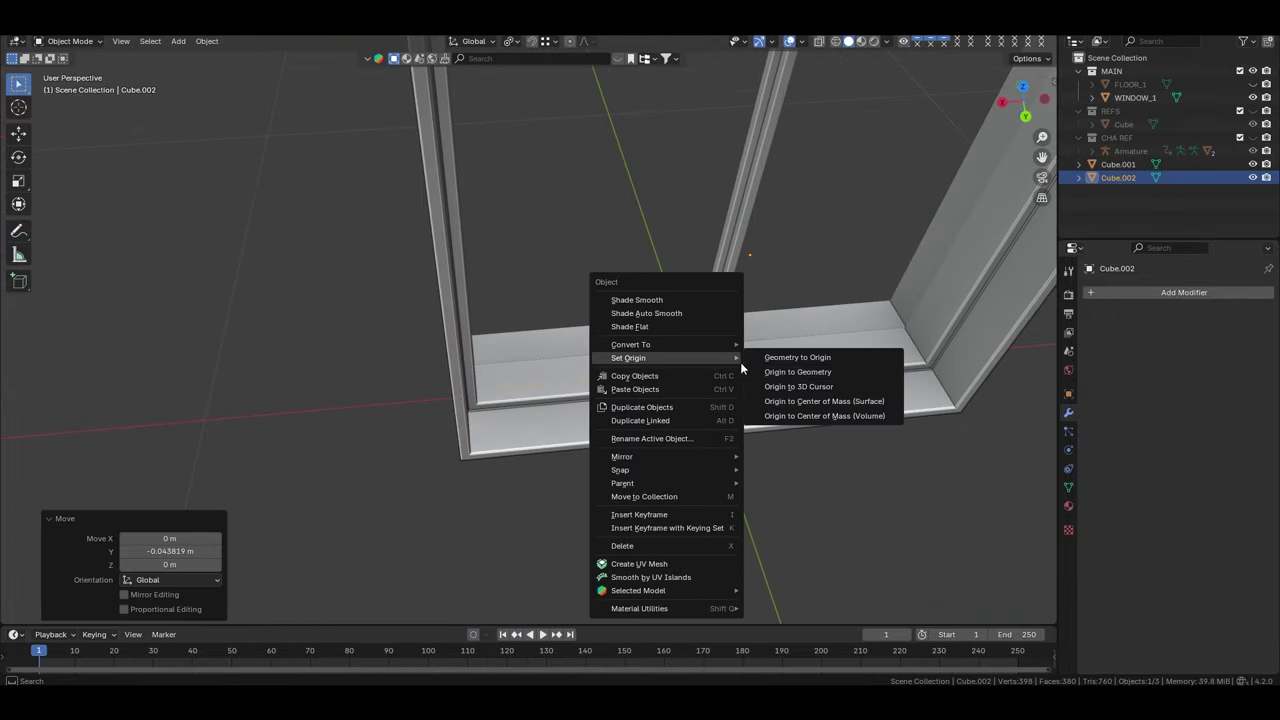
{"action": "left_click", "coordinate": [800, 371]}
{"action": "mouse_move", "coordinate": [800, 371]}
{"action": "middle_mouse_down"}
{"action": "mouse_move", "coordinate": [565, 386]}
{"action": "mouse_move", "coordinate": [603, 323]}
{"action": "middle_mouse_up"}
In X-ray front view, shift the bottom vertices sideways, then try grid-filling the outline loop
{"action": "key", "text": "Tab"}
{"action": "scroll", "coordinate": [565, 386], "scroll_direction": "down", "scroll_amount": 4}
{"action": "key", "text": "alt+z"}
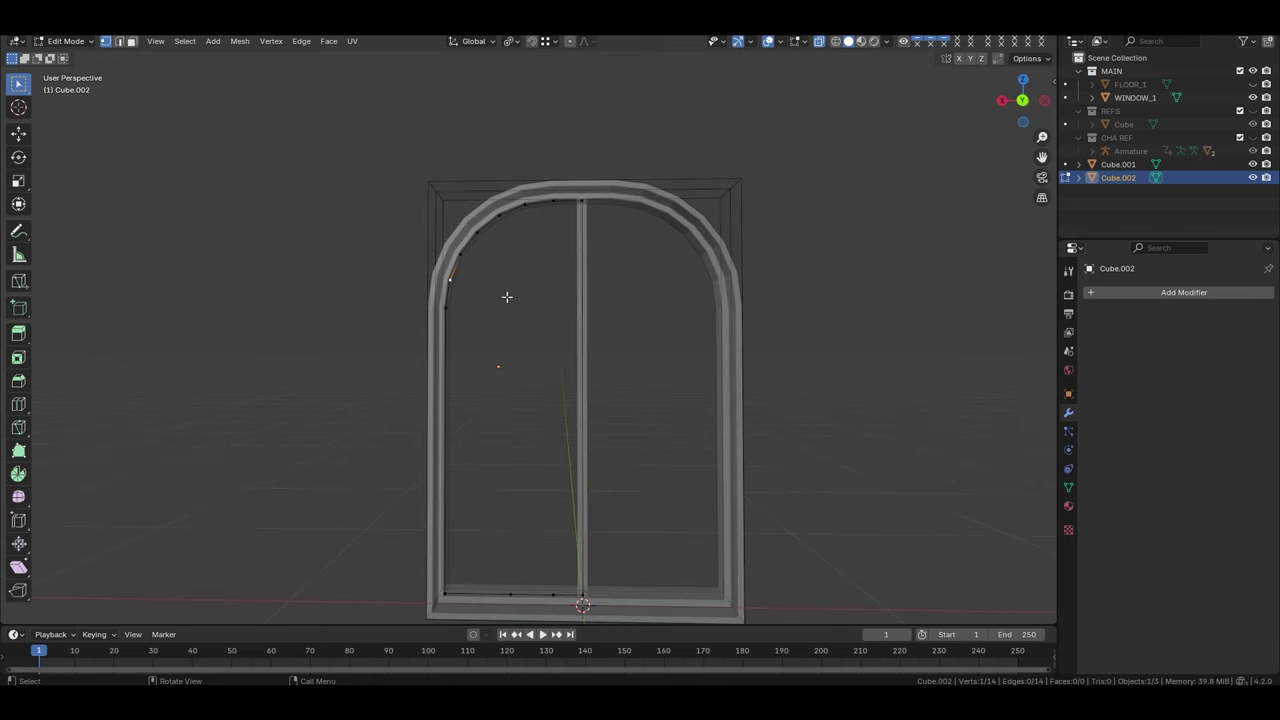
{"action": "middle_click_drag", "start_coordinate": [506, 294], "coordinate": [503, 247], "text": "alt"}
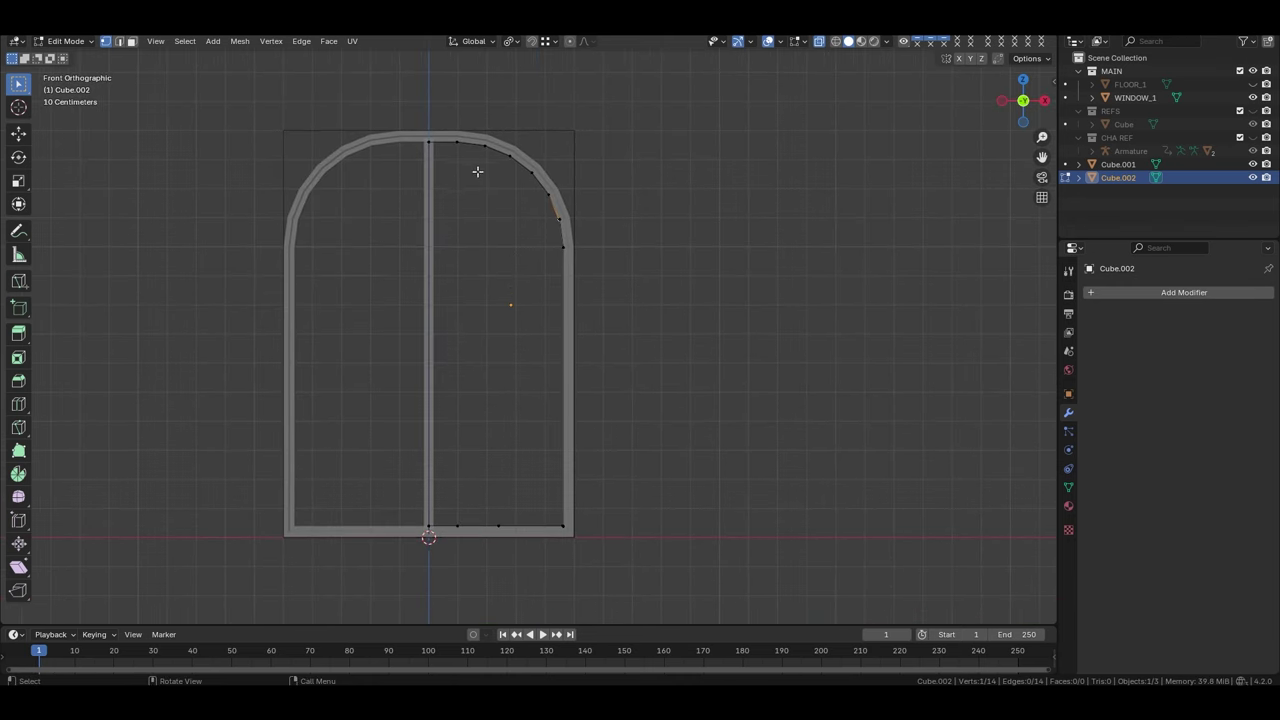
{"action": "left_click", "coordinate": [512, 470]}
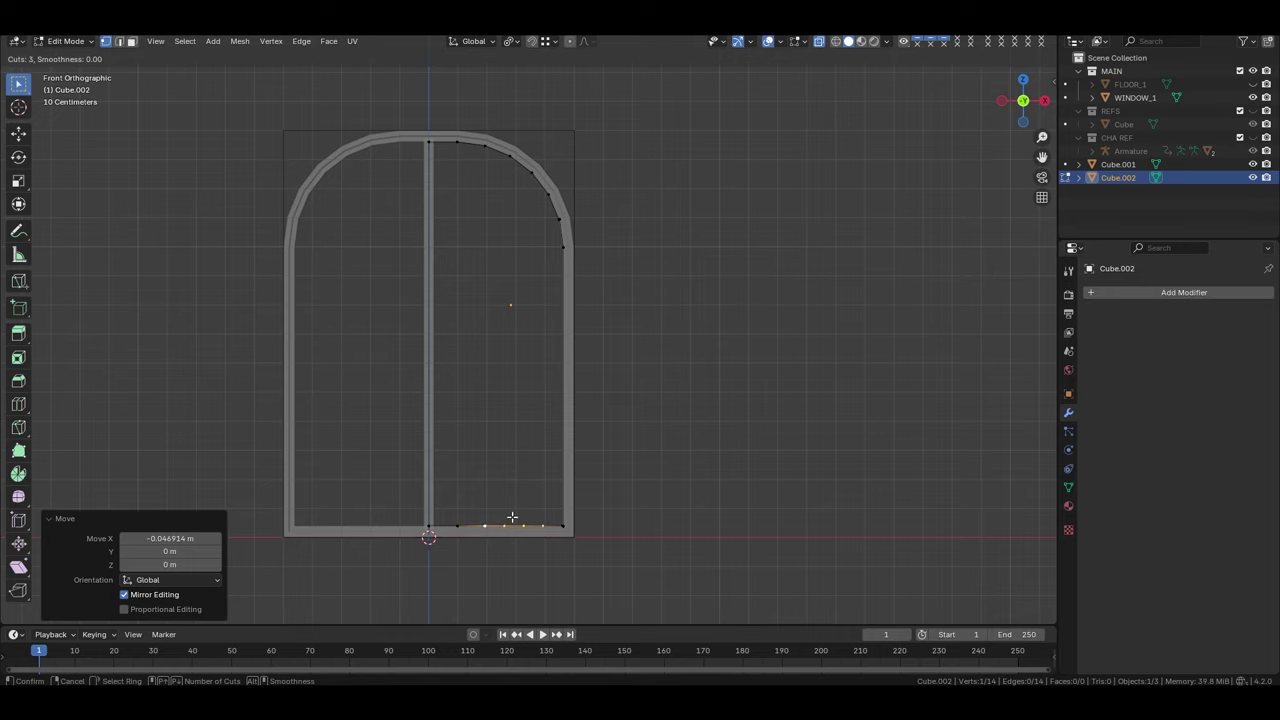
{"action": "left_click", "coordinate": [510, 431]}
{"action": "key", "text": "ctrl+f"}
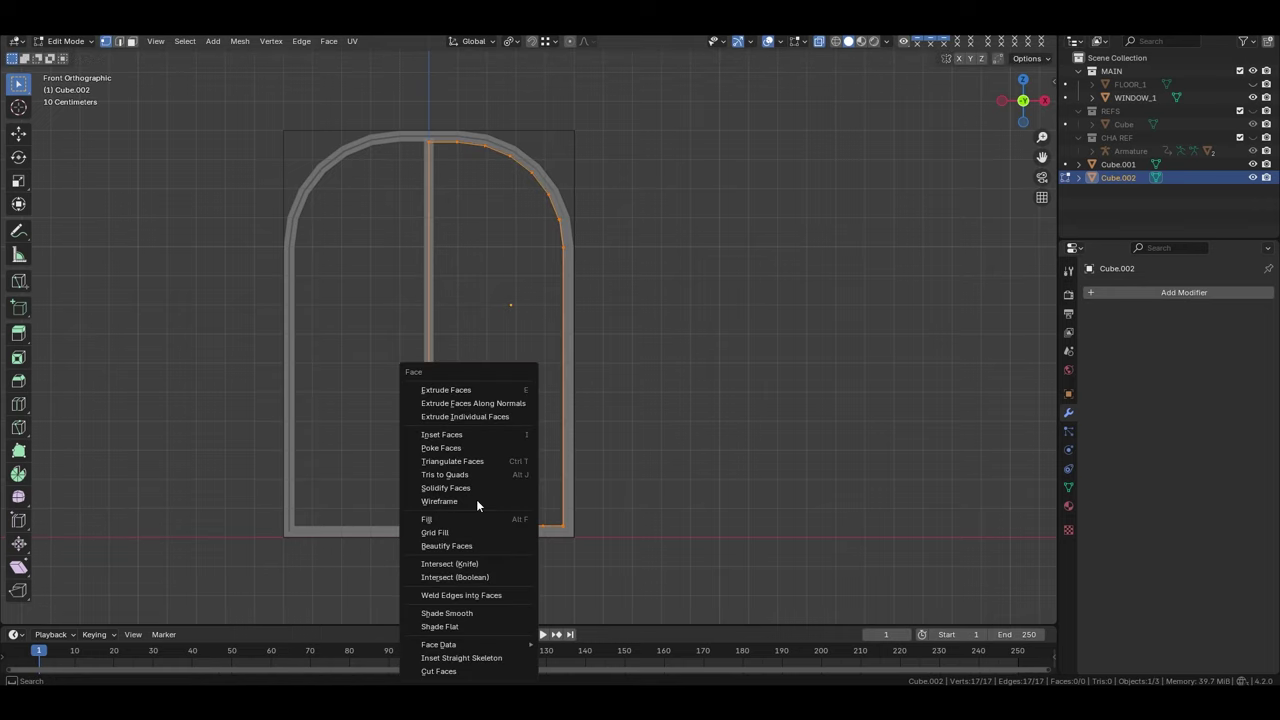
{"action": "left_click", "coordinate": [470, 528]}
Try grid-filling the right pane with different offsets, undoing the results
{"action": "left_click", "coordinate": [546, 539], "text": "ctrl"}
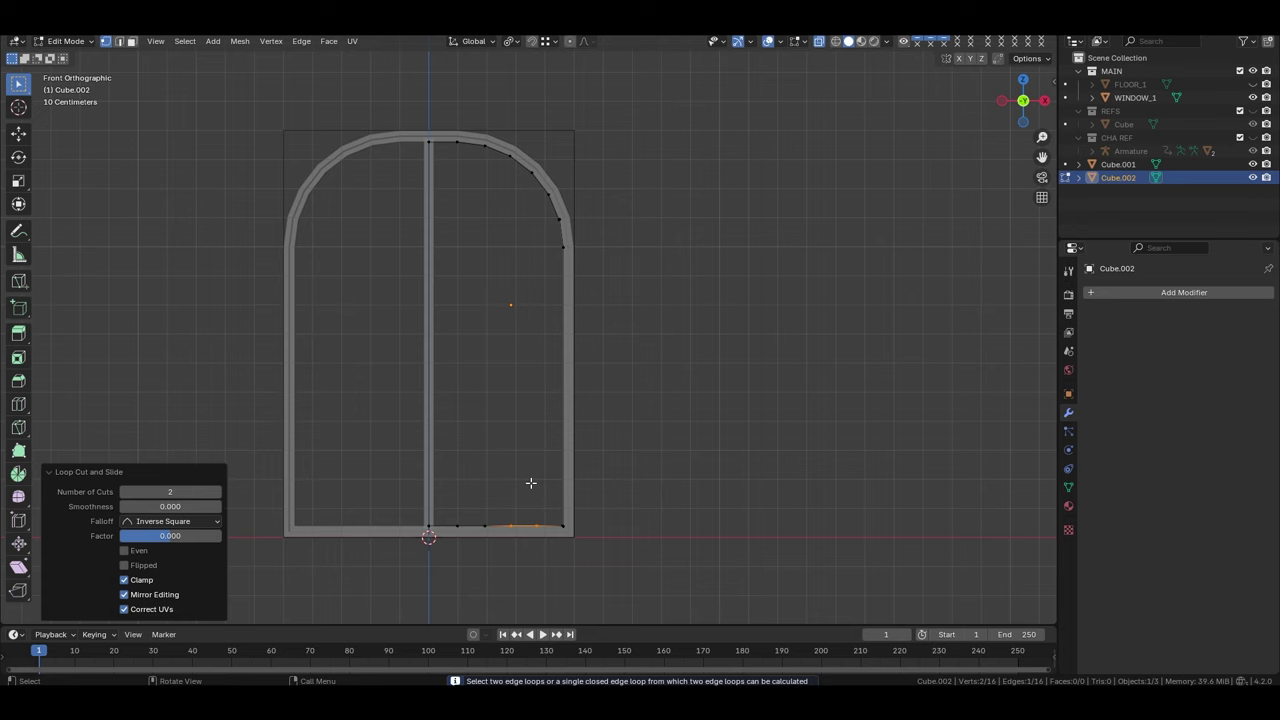
{"action": "left_click", "coordinate": [528, 417], "text": "alt"}
{"action": "key", "text": "shift+r"}
{"action": "scroll", "coordinate": [440, 354], "scroll_direction": "up", "scroll_amount": 1, "text": "shift"}
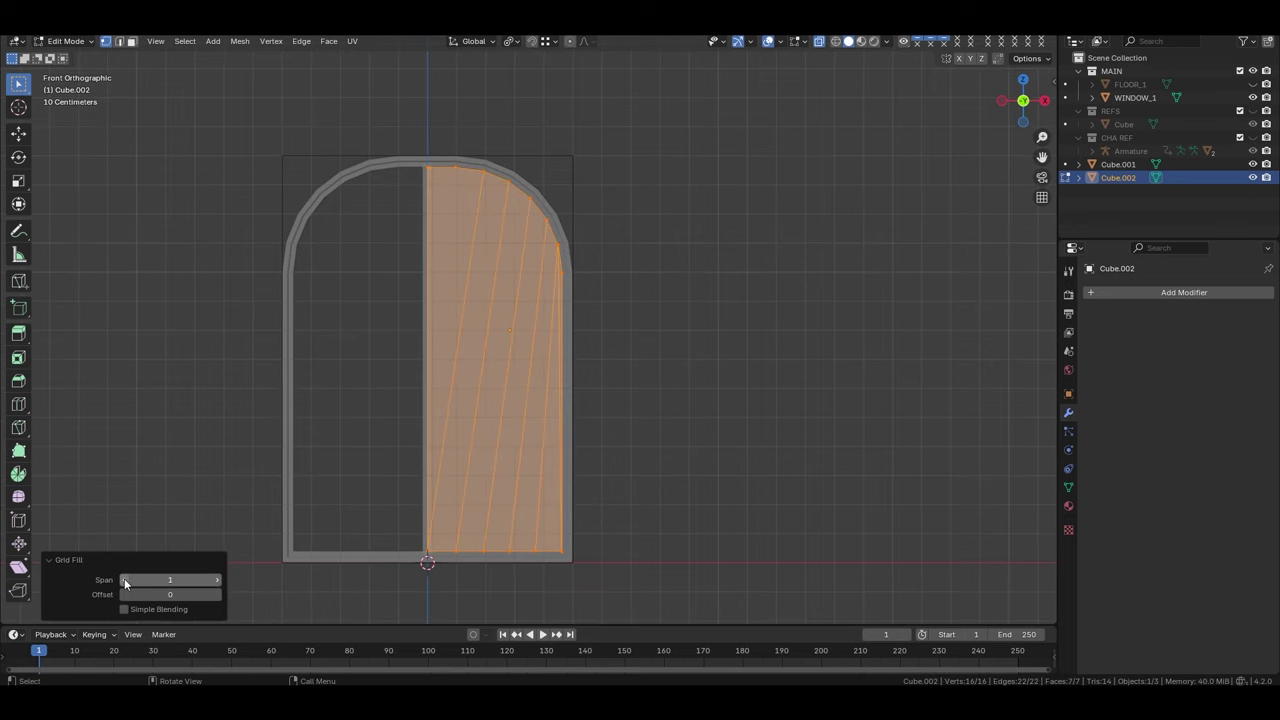
{"action": "key", "text": "ctrl+z"}
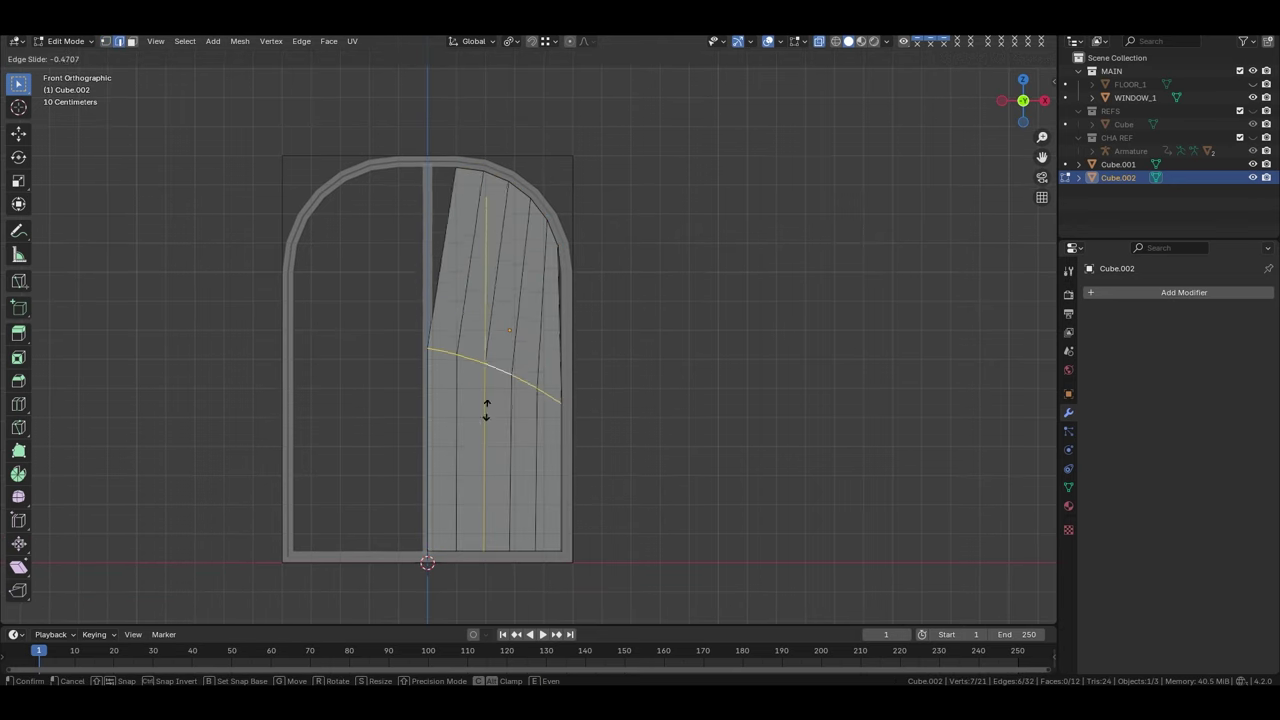
{"action": "scroll", "coordinate": [518, 381], "scroll_direction": "up", "scroll_amount": 3}
{"action": "key", "text": "ctrl+z"}
{"action": "key", "text": "shift+r"}
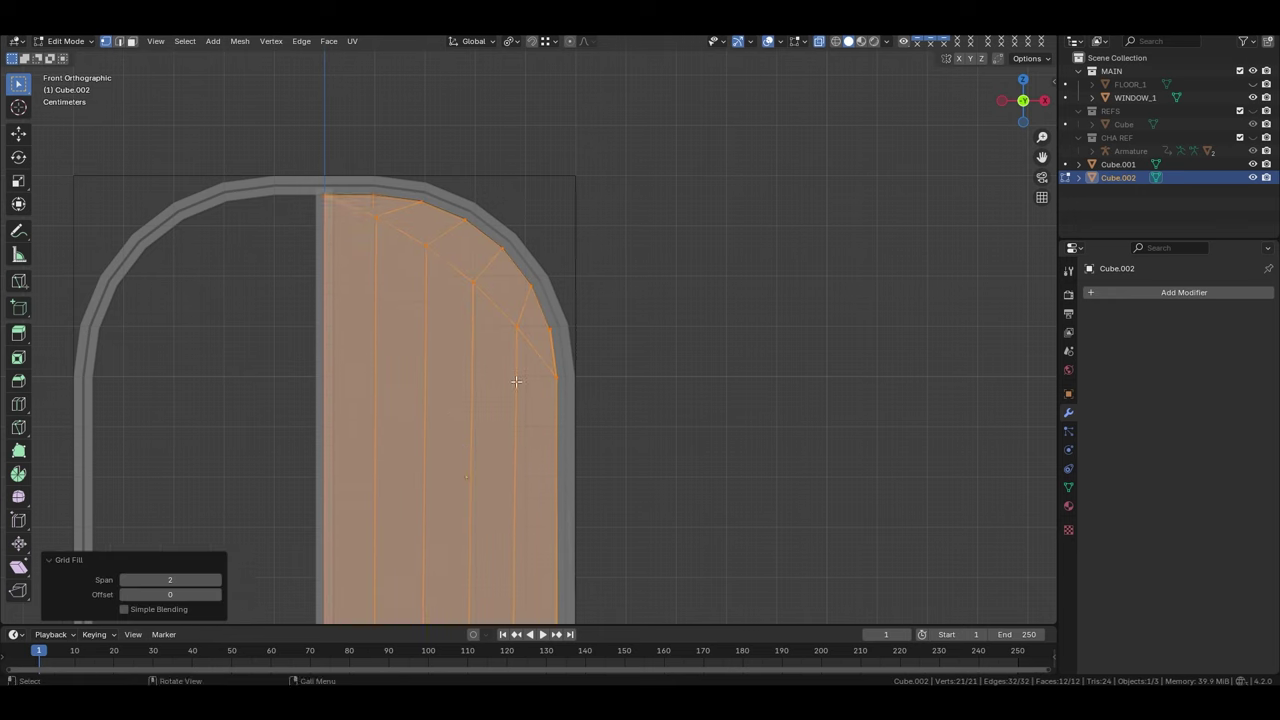
{"action": "scroll", "coordinate": [518, 381], "scroll_direction": "down", "scroll_amount": 3, "text": "shift"}
{"action": "left_click", "coordinate": [217, 594]}
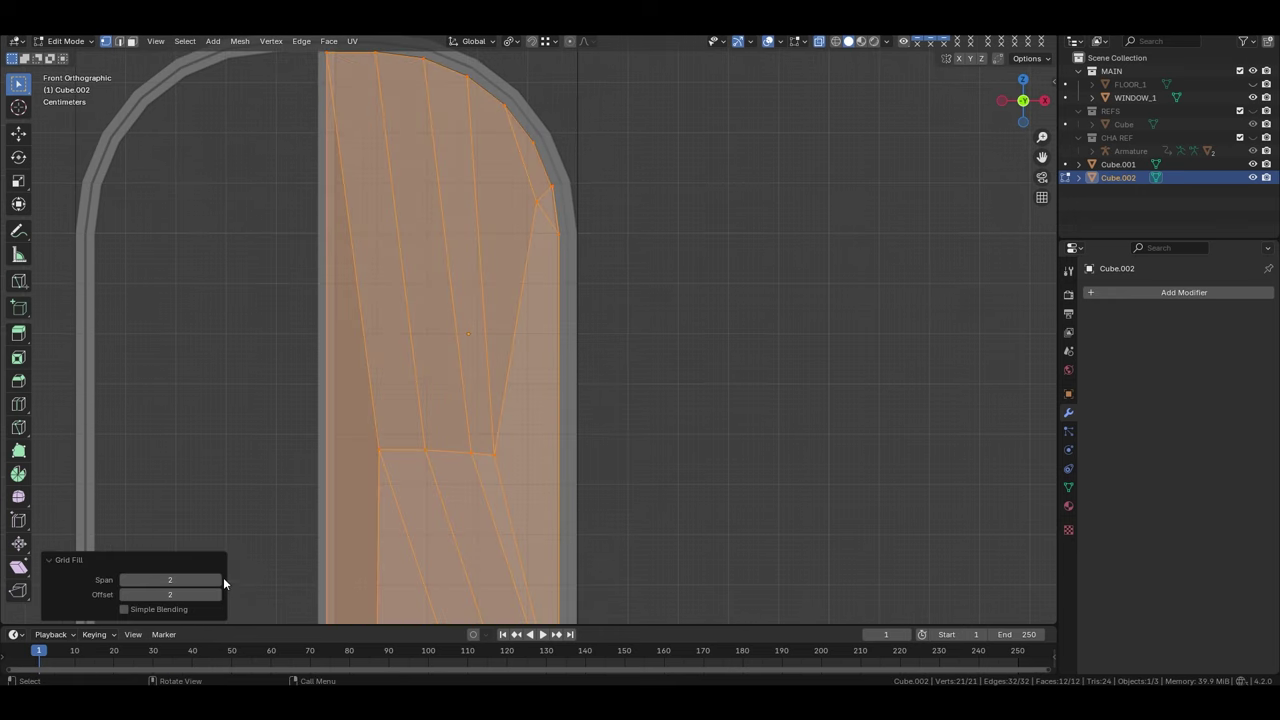
{"action": "key", "text": "ctrl+z"}
Grid-fill the right pane and dissolve the unwanted edges in the fill
{"action": "key", "text": "ctrl+f"}
{"action": "left_click", "coordinate": [470, 352]}
{"action": "scroll", "coordinate": [600, 354], "scroll_direction": "down", "scroll_amount": 1}
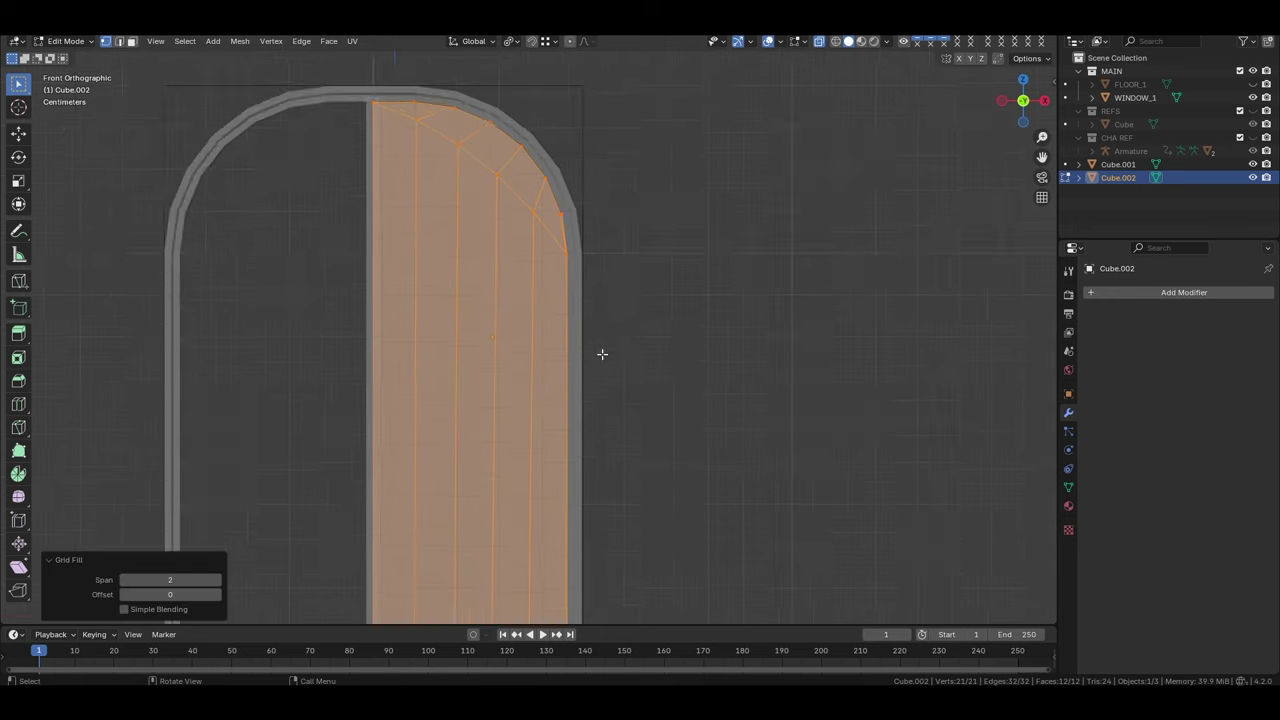
{"action": "scroll", "coordinate": [480, 380], "scroll_direction": "up", "scroll_amount": 8}
{"action": "key", "text": "x"}
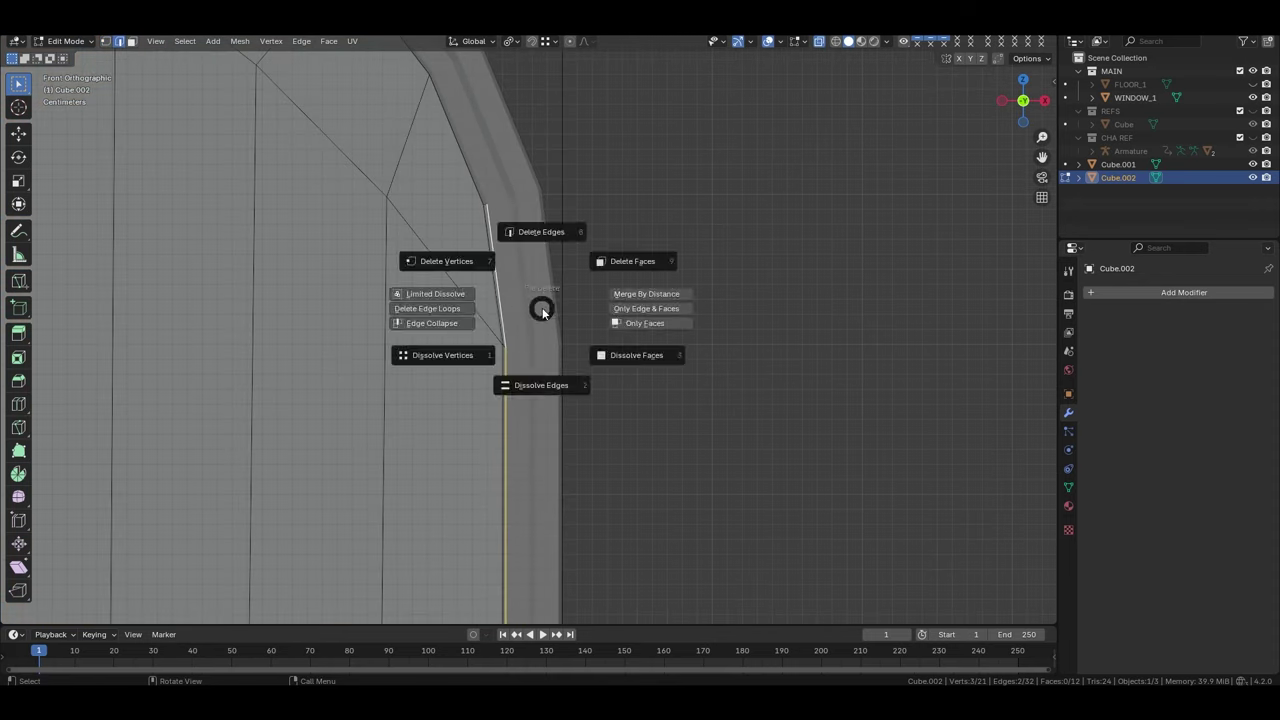
{"action": "left_click", "coordinate": [520, 383]}
{"action": "scroll", "coordinate": [506, 409], "scroll_direction": "down", "scroll_amount": 5}
{"action": "scroll", "coordinate": [480, 220], "scroll_direction": "down", "scroll_amount": 1}
{"action": "scroll", "coordinate": [478, 257], "scroll_direction": "down", "scroll_amount": 2}
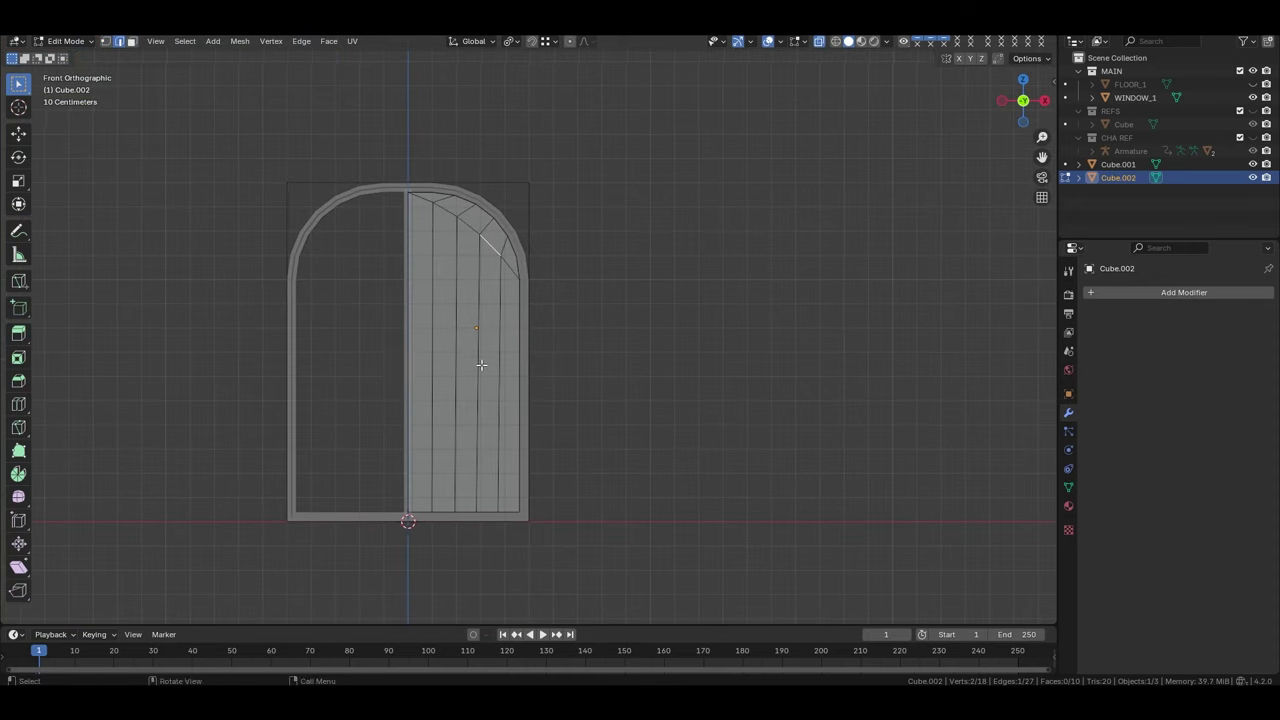
Add a horizontal edge loop across the pane, flattened to Z scale 0
{"action": "key", "text": "ctrl+r"}
{"action": "left_click", "coordinate": [478, 257]}
{"action": "key", "text": "s"}
{"action": "key", "text": "z"}
{"action": "key", "text": "0"}
{"action": "key", "text": "Return"}
{"action": "scroll", "coordinate": [491, 252], "scroll_direction": "up", "scroll_amount": 3}
{"action": "scroll", "coordinate": [491, 252], "scroll_direction": "up", "scroll_amount": 3}
Slide a rounded-corner vertex along its edge and select the diagonal edge path across the corner
{"action": "key", "text": "g"}
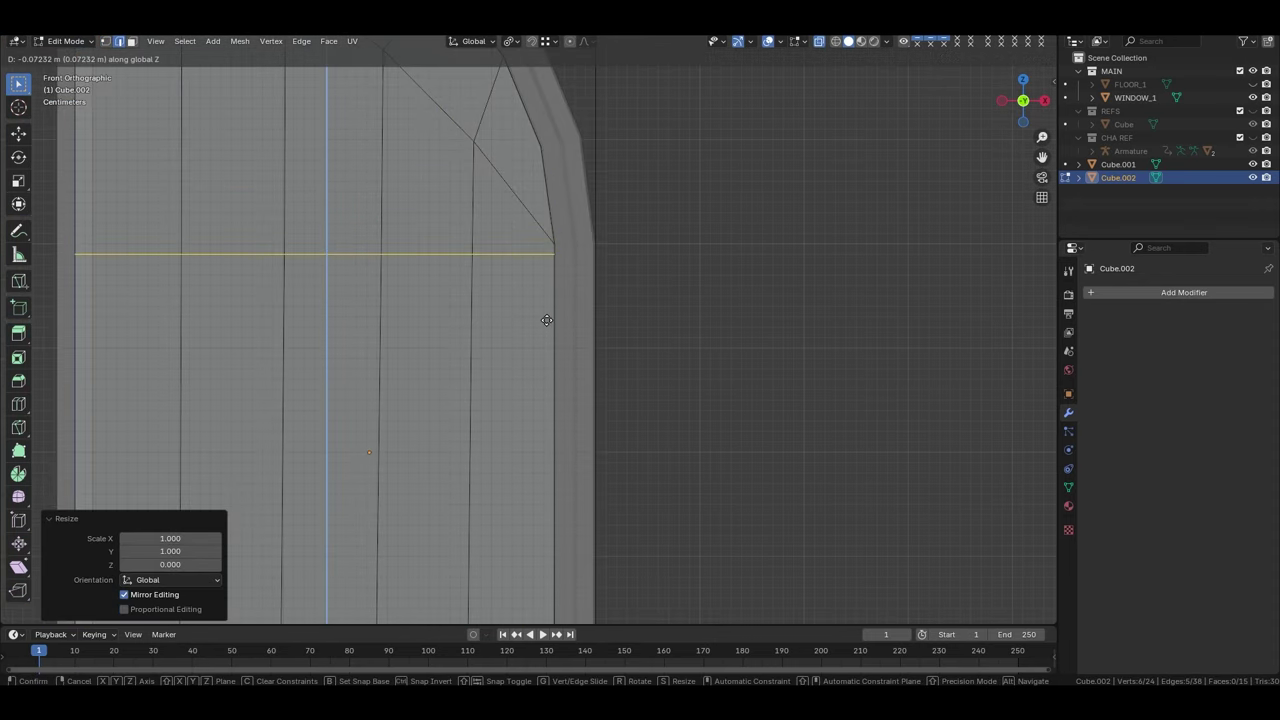
{"action": "scroll", "coordinate": [558, 270], "scroll_direction": "down", "scroll_amount": 2}
{"action": "left_click", "coordinate": [487, 365]}
{"action": "key", "text": "g"}
{"action": "key", "text": "g"}
{"action": "left_click", "coordinate": [511, 343]}
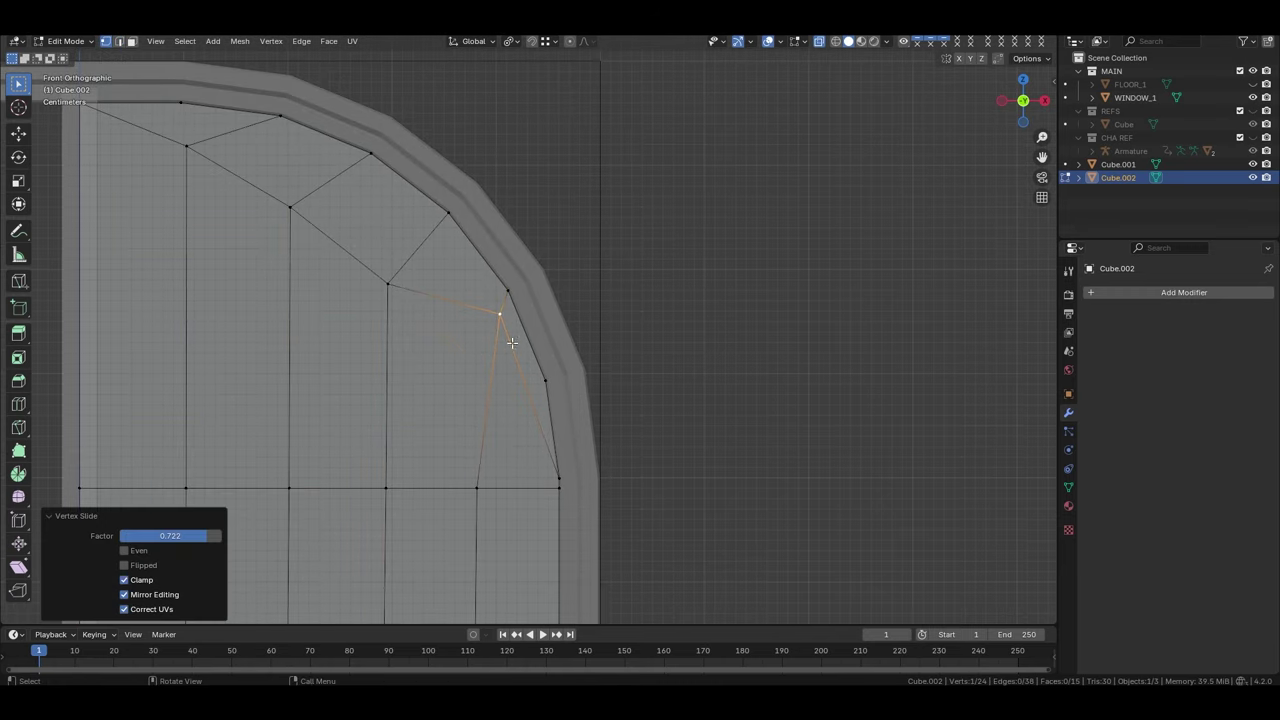
{"action": "left_click", "coordinate": [444, 246]}
{"action": "left_click", "coordinate": [478, 376]}
{"action": "left_click", "coordinate": [186, 146], "text": "ctrl"}
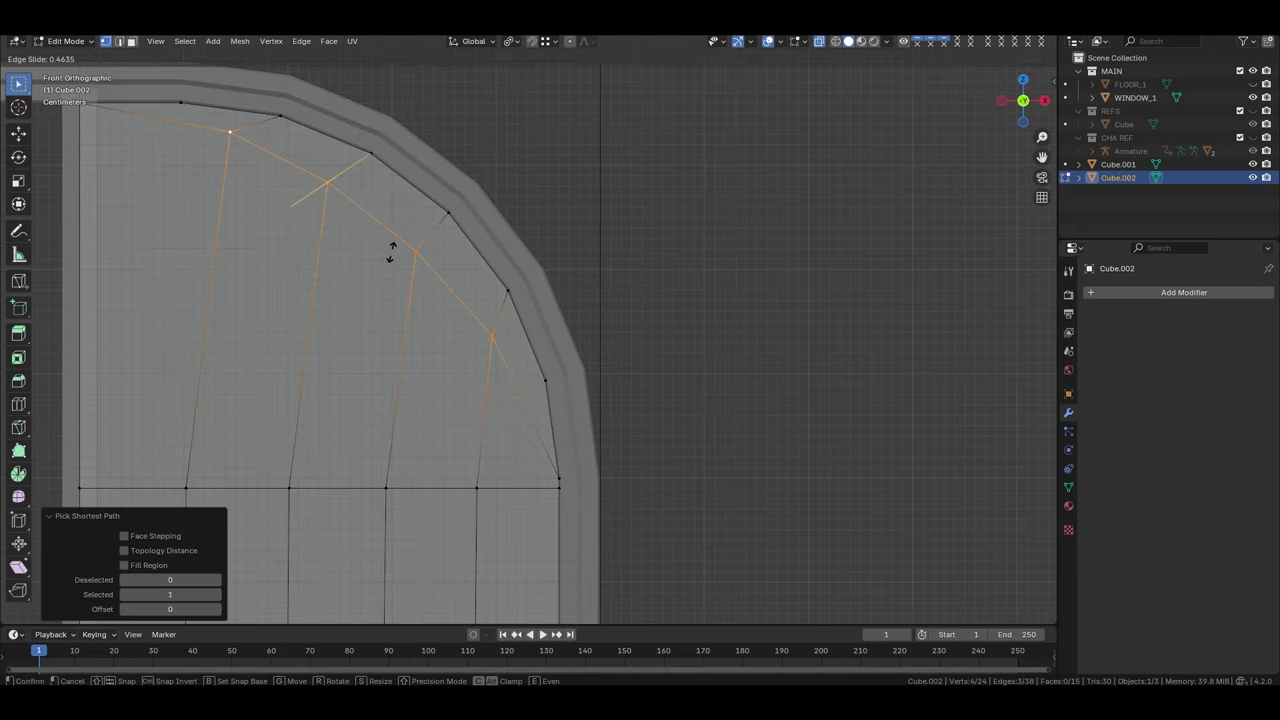
{"action": "scroll", "coordinate": [450, 246], "scroll_direction": "down", "scroll_amount": 5}
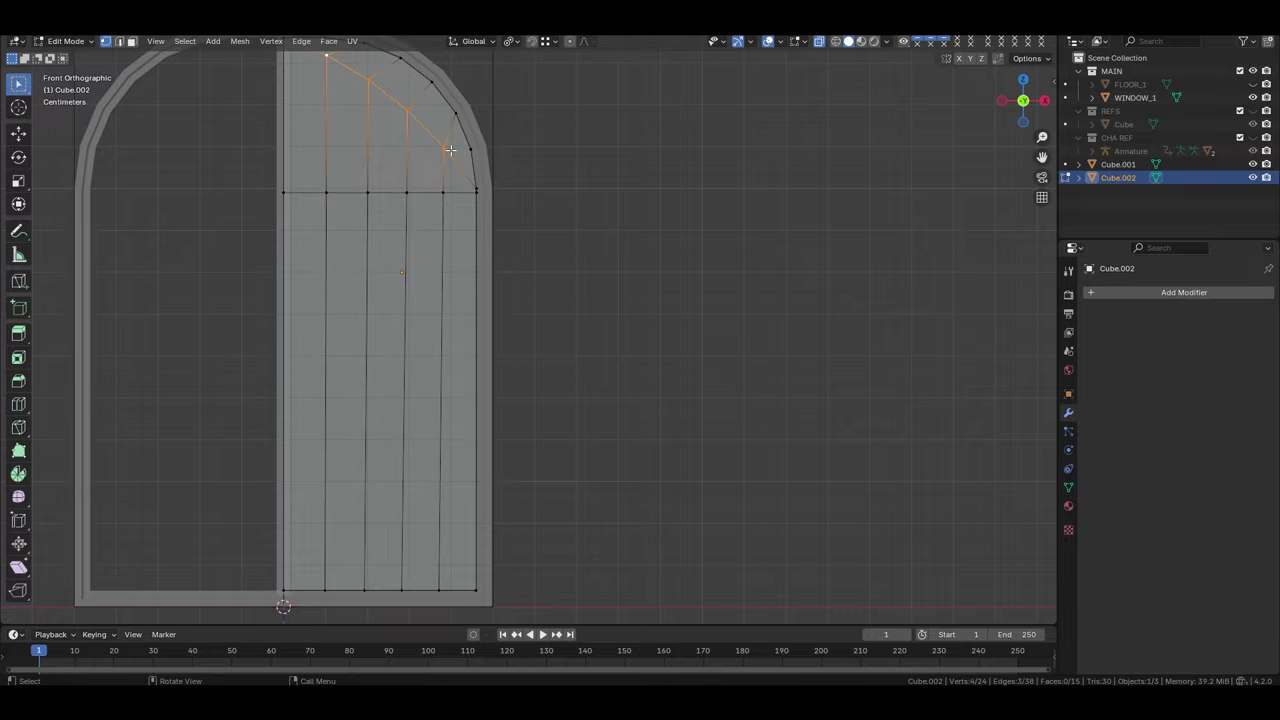
Orbit around the window frame and switch to a back view of it
{"action": "key", "text": "Tab"}
{"action": "middle_click_drag", "start_coordinate": [410, 258], "coordinate": [310, 324]}
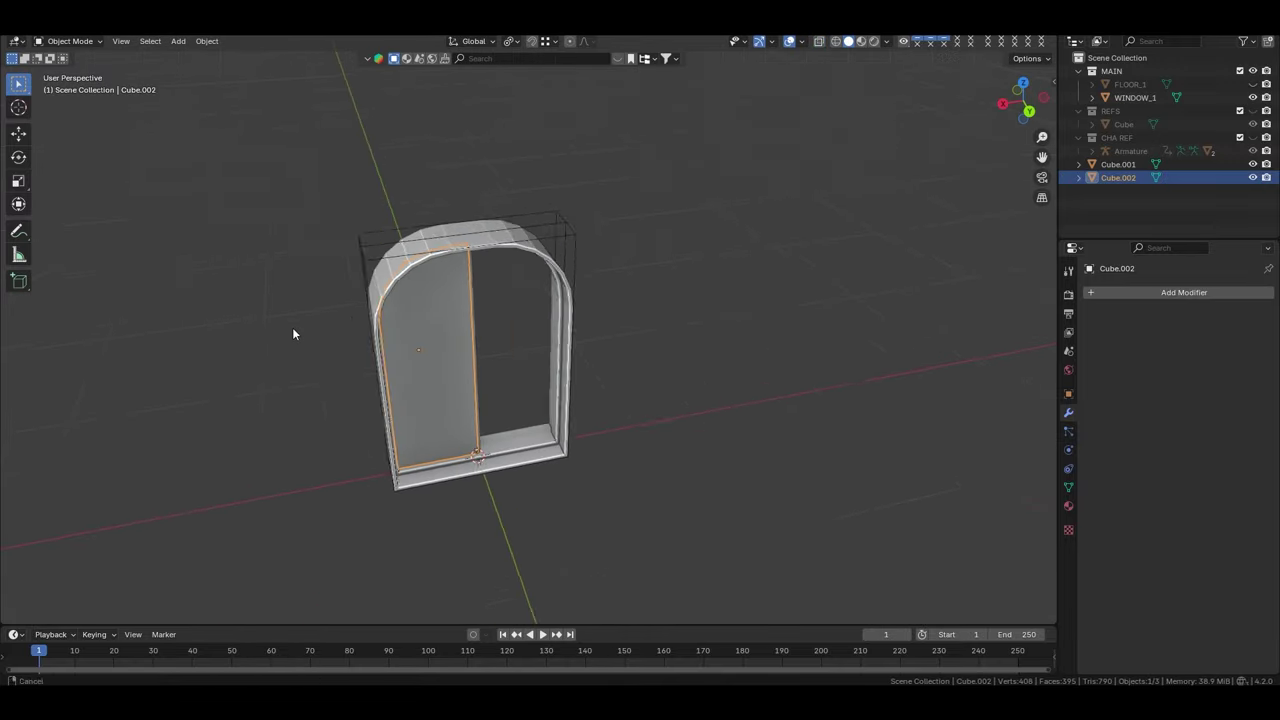
{"action": "key", "text": "Tab"}
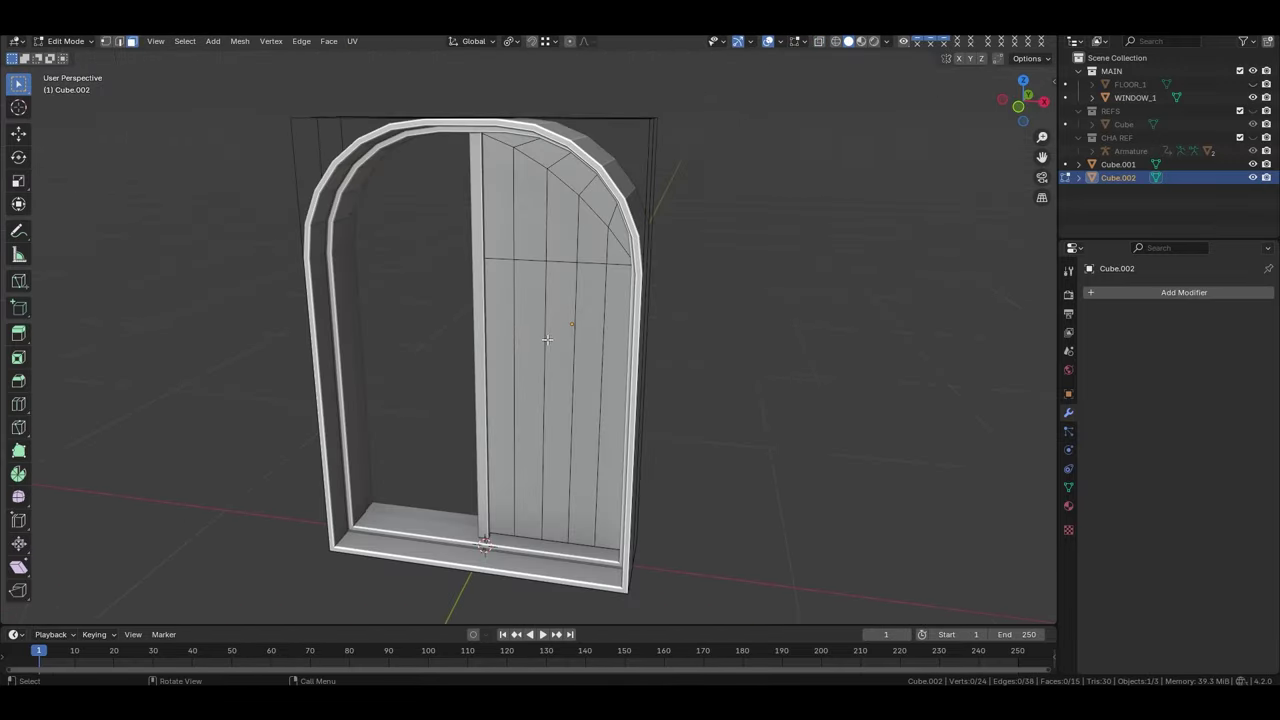
{"action": "middle_click_drag", "start_coordinate": [310, 331], "coordinate": [418, 430]}
{"action": "key", "text": "Tab"}
{"action": "scroll", "coordinate": [418, 430], "scroll_direction": "up", "scroll_amount": 3}
{"action": "key", "text": "g"}
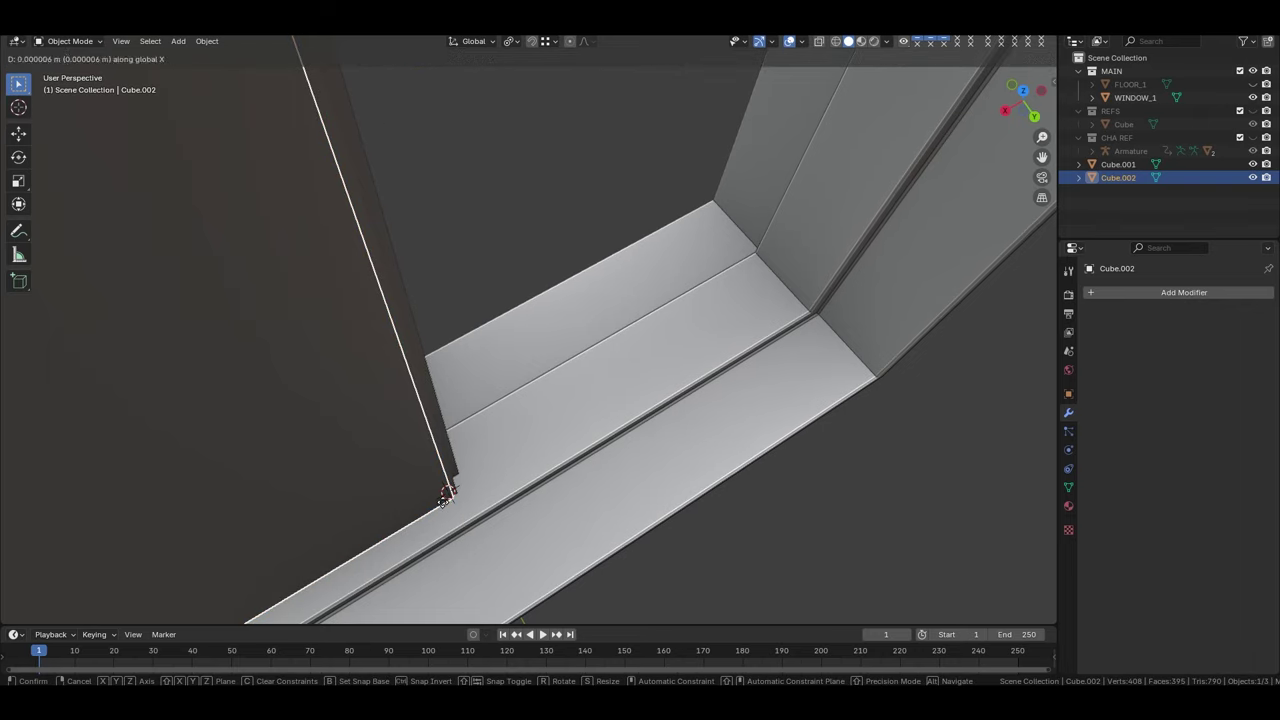
{"action": "key", "text": "Escape"}
{"action": "key", "text": "Tab"}
{"action": "scroll", "coordinate": [363, 443], "scroll_direction": "down", "scroll_amount": 5}
{"action": "middle_click_drag", "start_coordinate": [363, 443], "coordinate": [430, 258]}
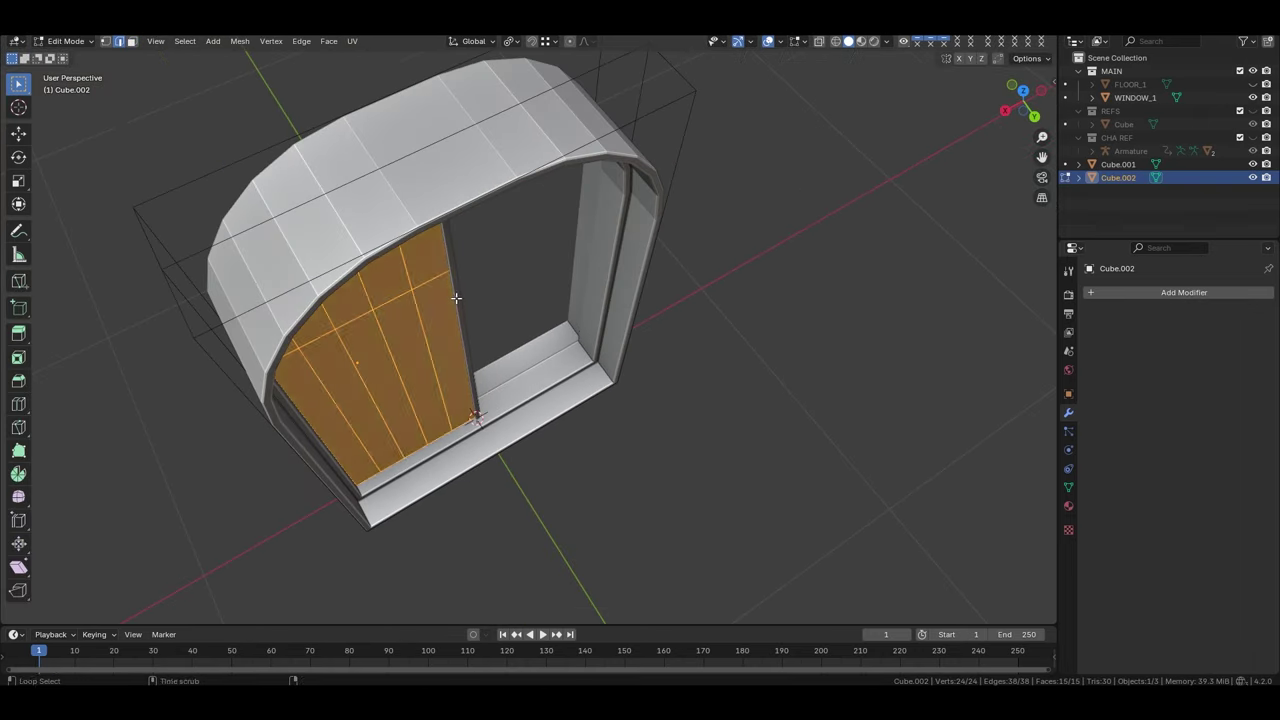
{"action": "key", "text": "grave"}
{"action": "left_click", "coordinate": [484, 226]}
{"action": "scroll", "coordinate": [484, 226], "scroll_direction": "up", "scroll_amount": 4}
Slide the mullion edge along the X axis, checking it with the mesh opaque
{"action": "key", "text": "g"}
{"action": "key", "text": "x"}
{"action": "left_click", "coordinate": [474, 331]}
{"action": "scroll", "coordinate": [474, 331], "scroll_direction": "down", "scroll_amount": 3}
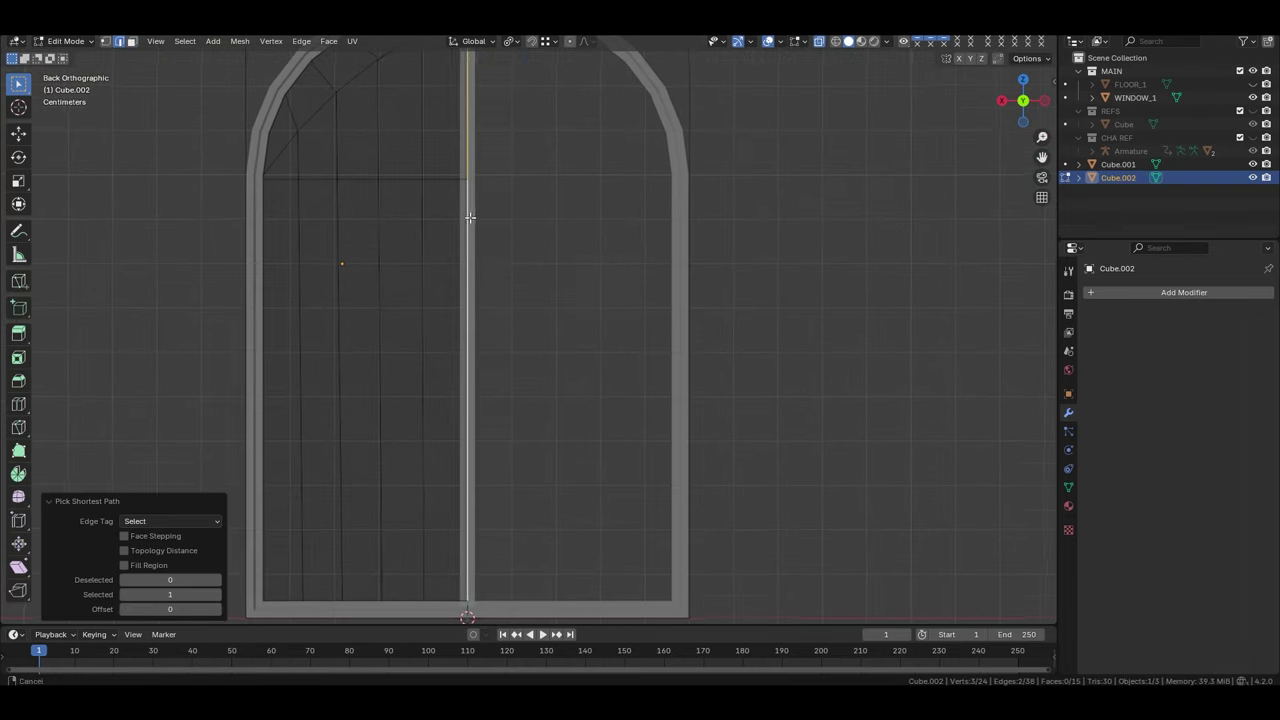
{"action": "scroll", "coordinate": [434, 318], "scroll_direction": "up", "scroll_amount": 4}
{"action": "key", "text": "alt+z"}
{"action": "middle_click_drag", "start_coordinate": [434, 318], "coordinate": [429, 188]}
{"action": "key", "text": "g"}
{"action": "key", "text": "x"}
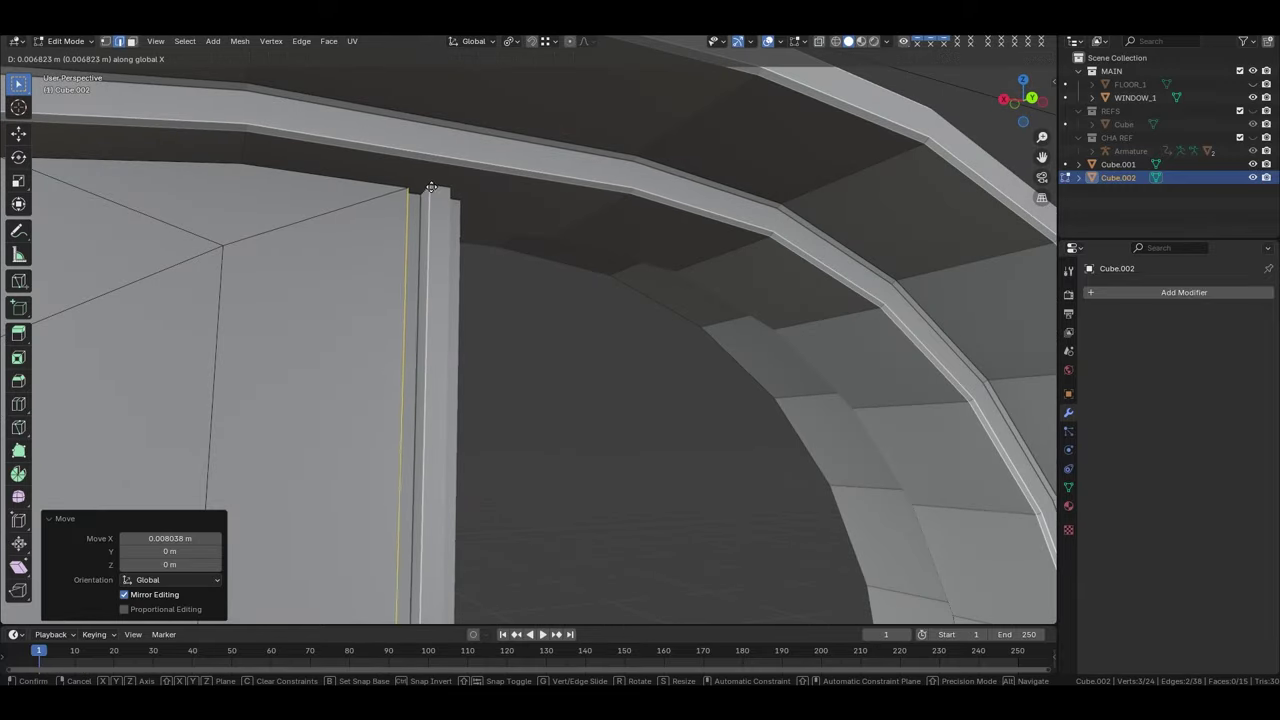
{"action": "key", "text": "Escape"}
{"action": "scroll", "coordinate": [452, 306], "scroll_direction": "down", "scroll_amount": 5}
{"action": "middle_click_drag", "start_coordinate": [452, 306], "coordinate": [456, 380]}
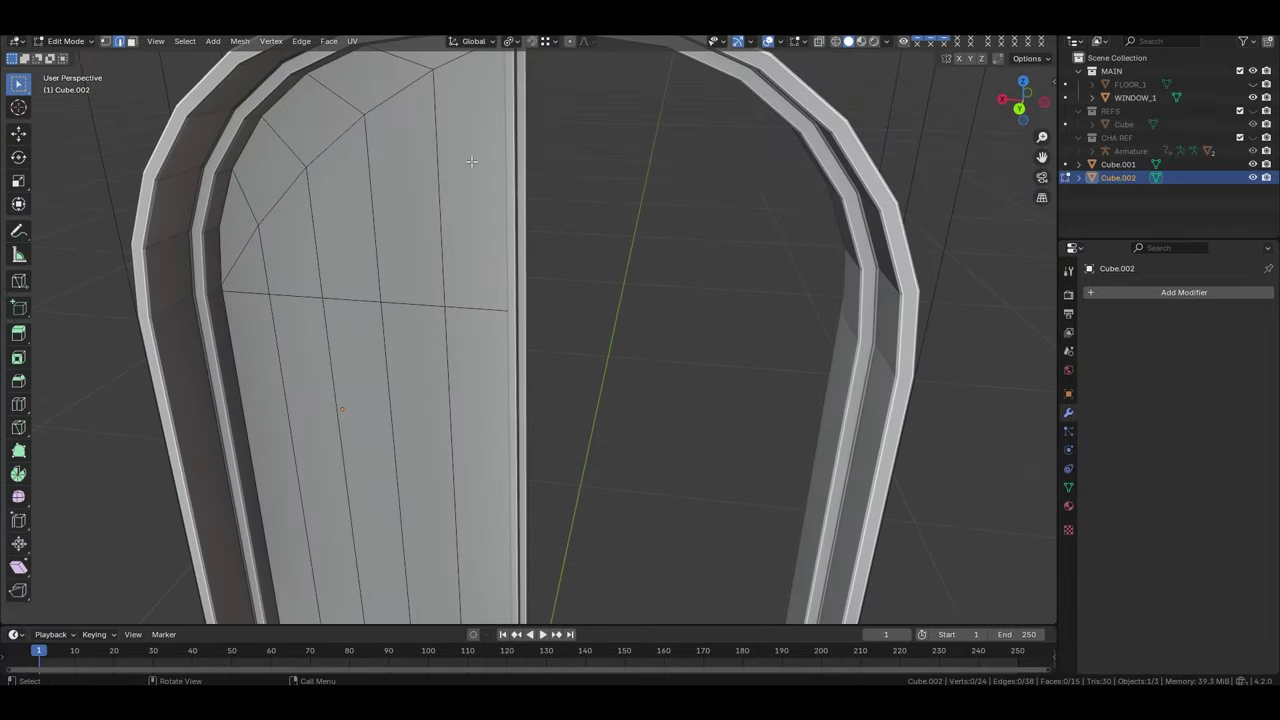
{"action": "left_click", "coordinate": [456, 400]}
Push the pane faces inward along their normal and shift them back along Y
{"action": "scroll", "coordinate": [456, 412], "scroll_direction": "up", "scroll_amount": 5}
{"action": "key", "text": "g"}
{"action": "key", "text": "z"}
{"action": "key", "text": "z"}
{"action": "left_click", "coordinate": [456, 412]}
{"action": "scroll", "coordinate": [456, 412], "scroll_direction": "down", "scroll_amount": 4}
{"action": "scroll", "coordinate": [470, 410], "scroll_direction": "up", "scroll_amount": 4}
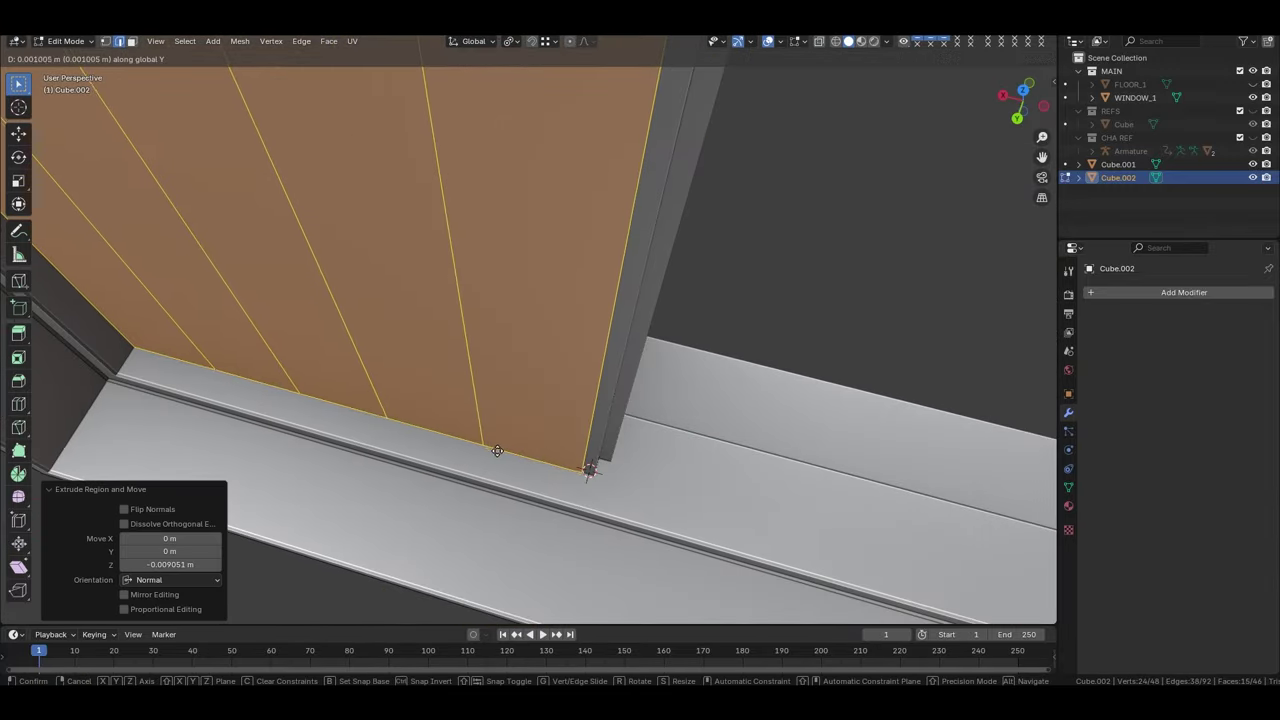
{"action": "key", "text": "g"}
{"action": "key", "text": "y"}
{"action": "left_click", "coordinate": [480, 415]}
{"action": "key", "text": "g"}
{"action": "key", "text": "y"}
{"action": "right_click", "coordinate": [488, 419]}
From the front view, box-select the pane faces below the arch
{"action": "key", "text": "grave"}
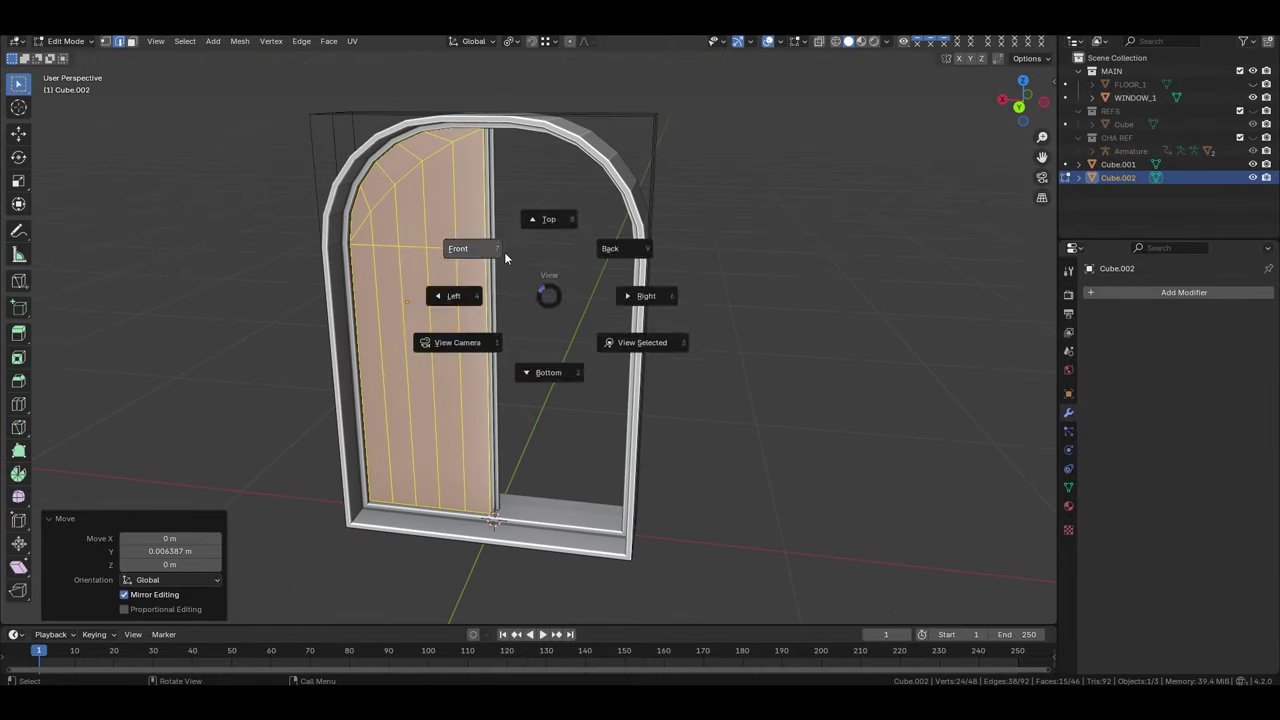
{"action": "left_click", "coordinate": [451, 249]}
{"action": "left_click_drag", "start_coordinate": [548, 265], "coordinate": [438, 561]}
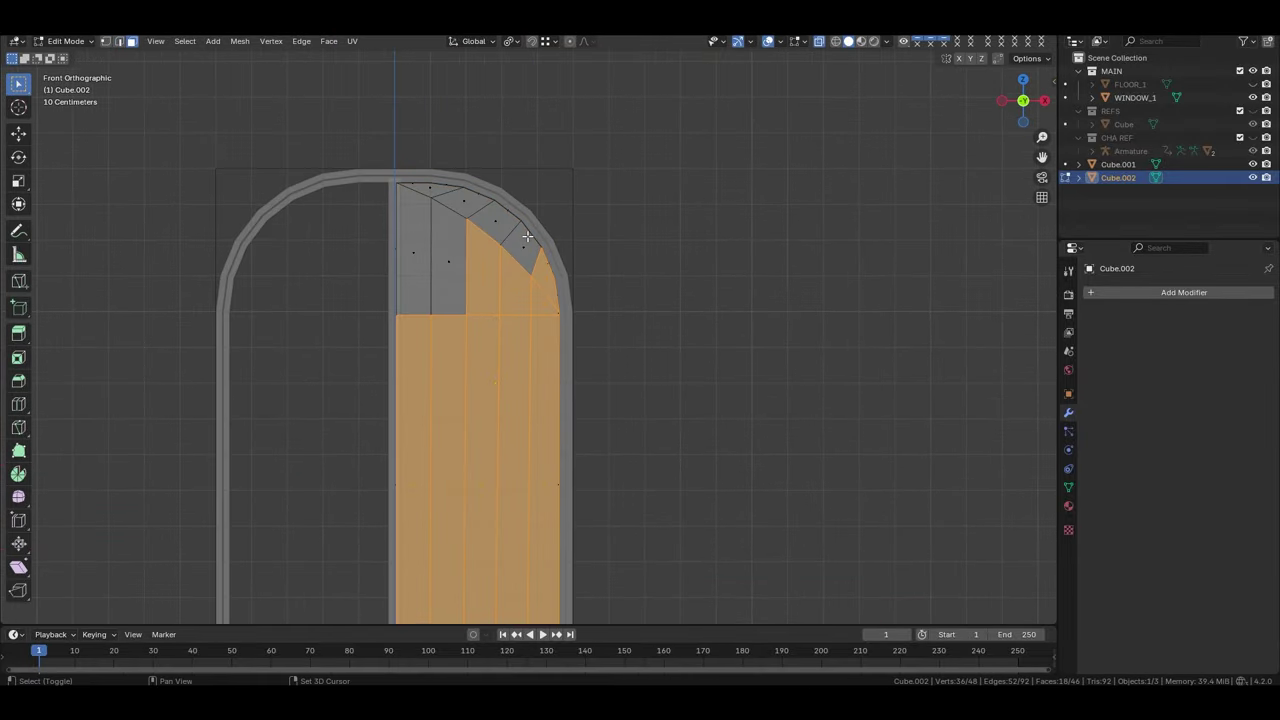
{"action": "scroll", "coordinate": [486, 353], "scroll_direction": "up", "scroll_amount": 4}
{"action": "right_click", "coordinate": [388, 342]}
{"action": "scroll", "coordinate": [388, 342], "scroll_direction": "down", "scroll_amount": 4}
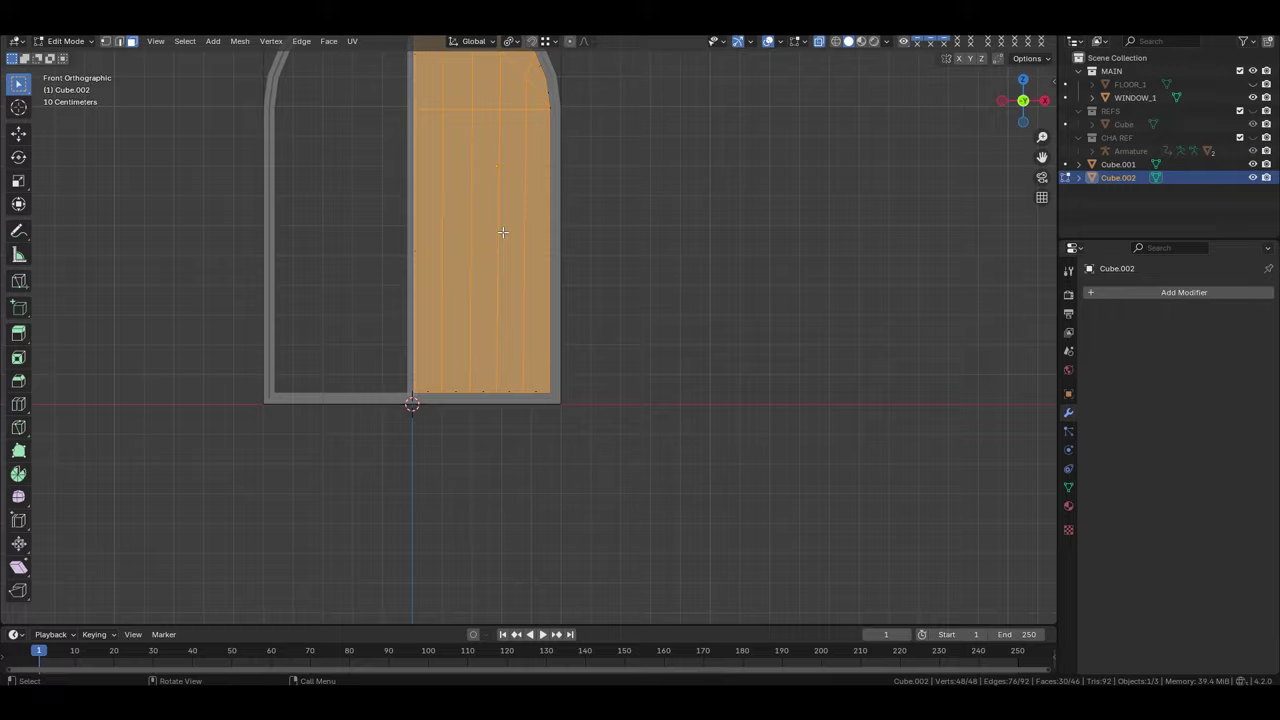
{"action": "mouse_move", "coordinate": [388, 342]}
{"action": "middle_mouse_down"}
{"action": "mouse_move", "coordinate": [720, 386]}
{"action": "mouse_move", "coordinate": [632, 286]}
{"action": "mouse_move", "coordinate": [525, 220]}
{"action": "middle_mouse_up"}
Inset the selected pane faces to leave a thin border about 0.031 m wide
{"action": "key", "text": "i"}
{"action": "left_click", "coordinate": [719, 392]}
{"action": "scroll", "coordinate": [719, 392], "scroll_direction": "down", "scroll_amount": 4}
{"action": "scroll", "coordinate": [632, 286], "scroll_direction": "up", "scroll_amount": 3}
Bridge the inset edge loops to open the pane, then inspect the result side-on
{"action": "key", "text": "ctrl+e"}
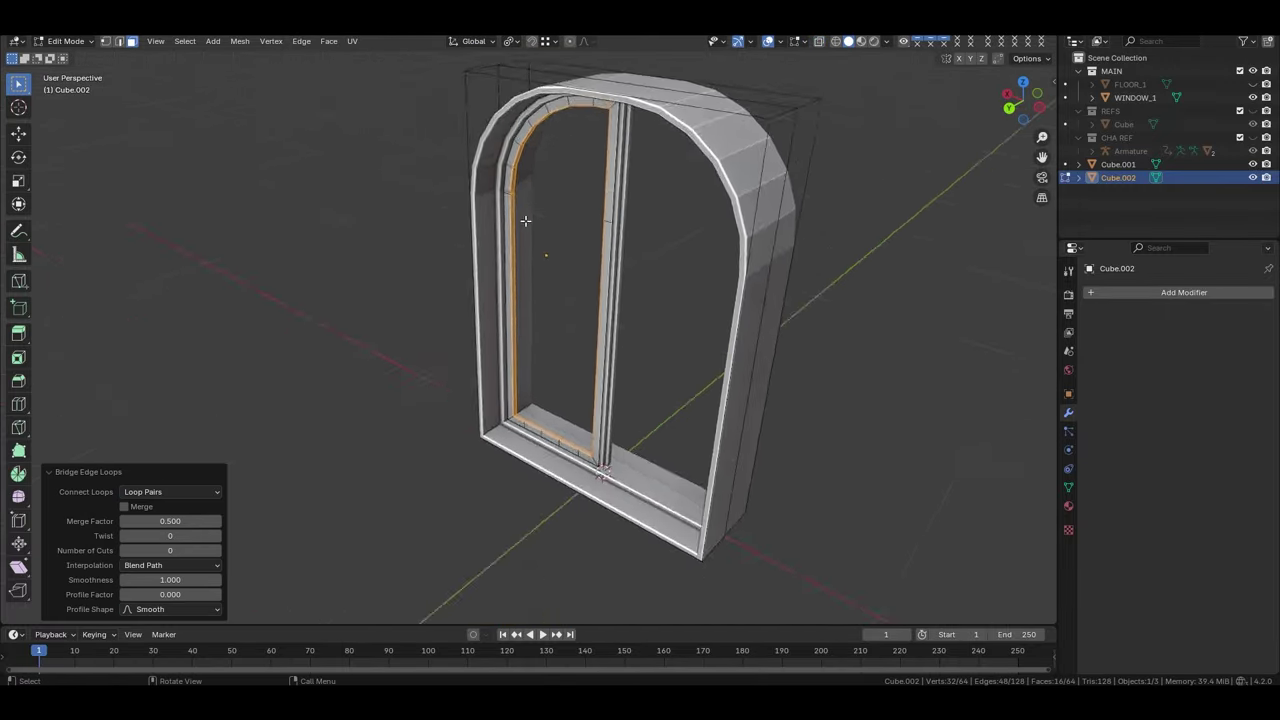
{"action": "scroll", "coordinate": [525, 220], "scroll_direction": "up", "scroll_amount": 5}
{"action": "key", "text": "ctrl+z"}
{"action": "scroll", "coordinate": [525, 360], "scroll_direction": "down", "scroll_amount": 3}
{"action": "scroll", "coordinate": [655, 353], "scroll_direction": "up", "scroll_amount": 3}
{"action": "key", "text": "u"}
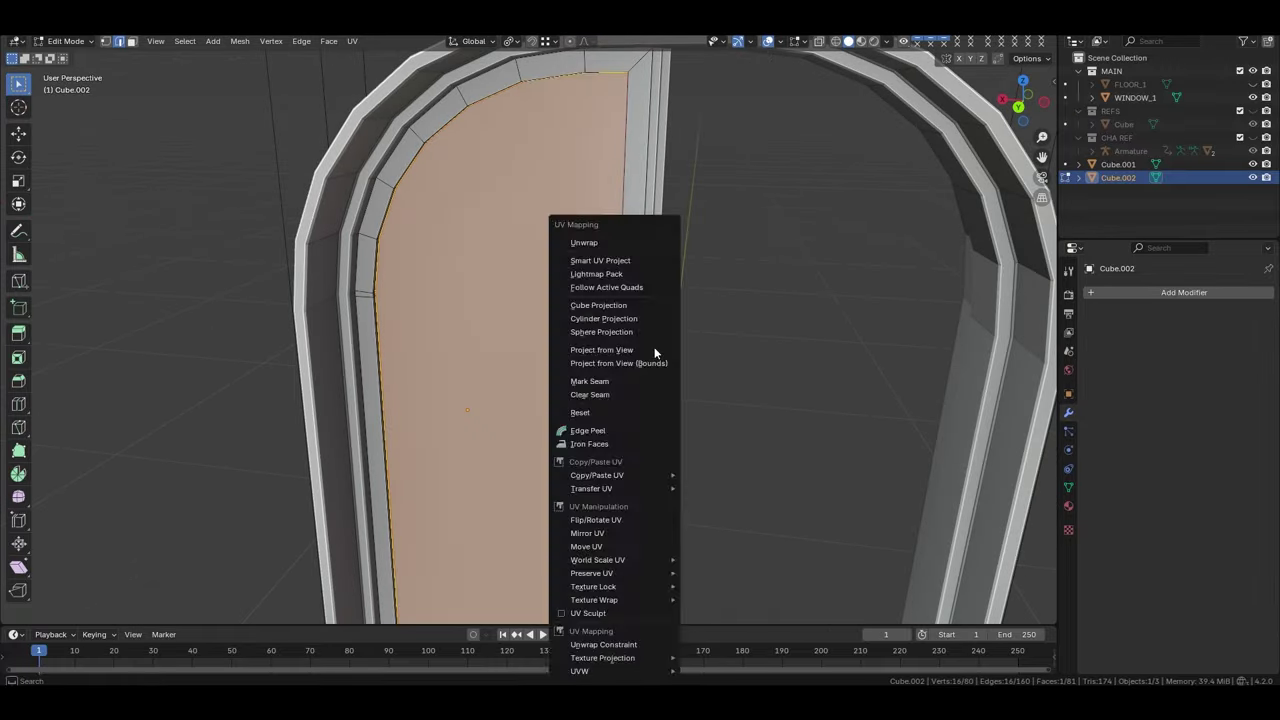
{"action": "key", "text": "Escape"}
{"action": "scroll", "coordinate": [575, 326], "scroll_direction": "down", "scroll_amount": 3}
{"action": "scroll", "coordinate": [575, 326], "scroll_direction": "down", "scroll_amount": 3}
{"action": "middle_click_drag", "start_coordinate": [575, 326], "coordinate": [628, 300]}
{"action": "scroll", "coordinate": [589, 375], "scroll_direction": "up", "scroll_amount": 5}
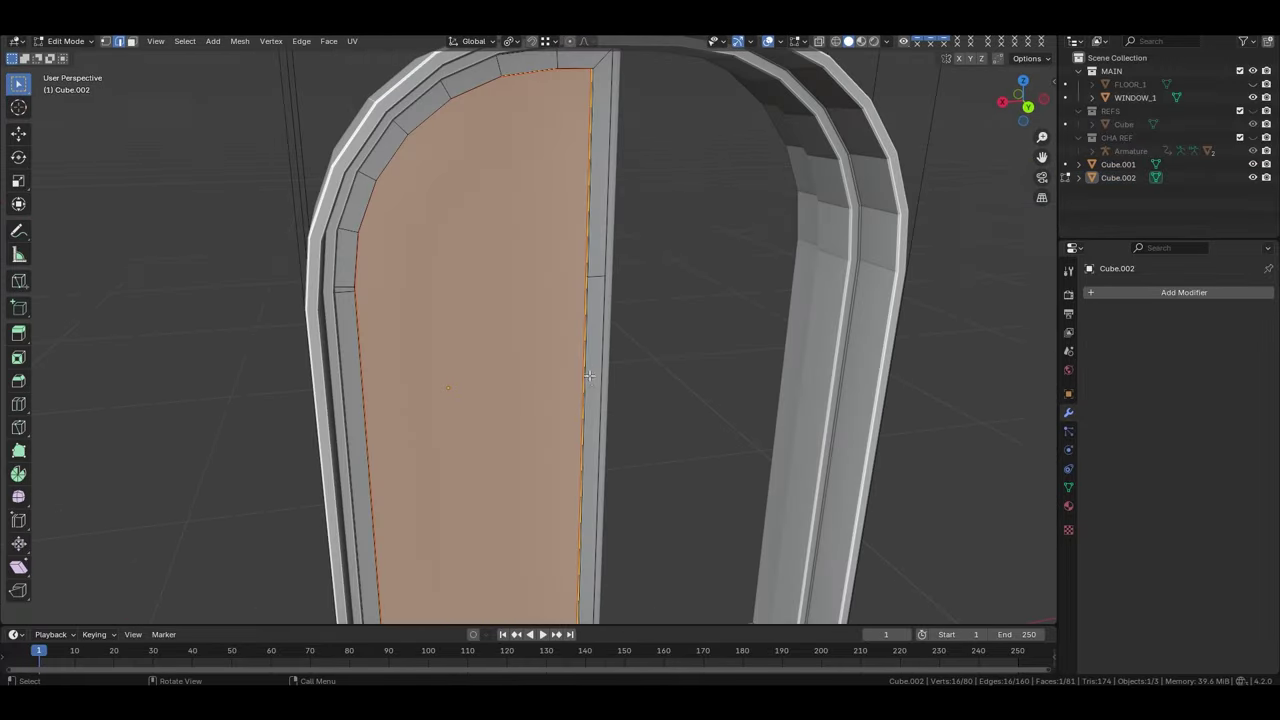
{"action": "middle_click_drag", "start_coordinate": [589, 375], "coordinate": [560, 362]}
{"action": "scroll", "coordinate": [557, 366], "scroll_direction": "down", "scroll_amount": 5}
From the front view, add loop cuts across the central mullion
{"action": "key", "text": "KP_3"}
{"action": "key", "text": "grave"}
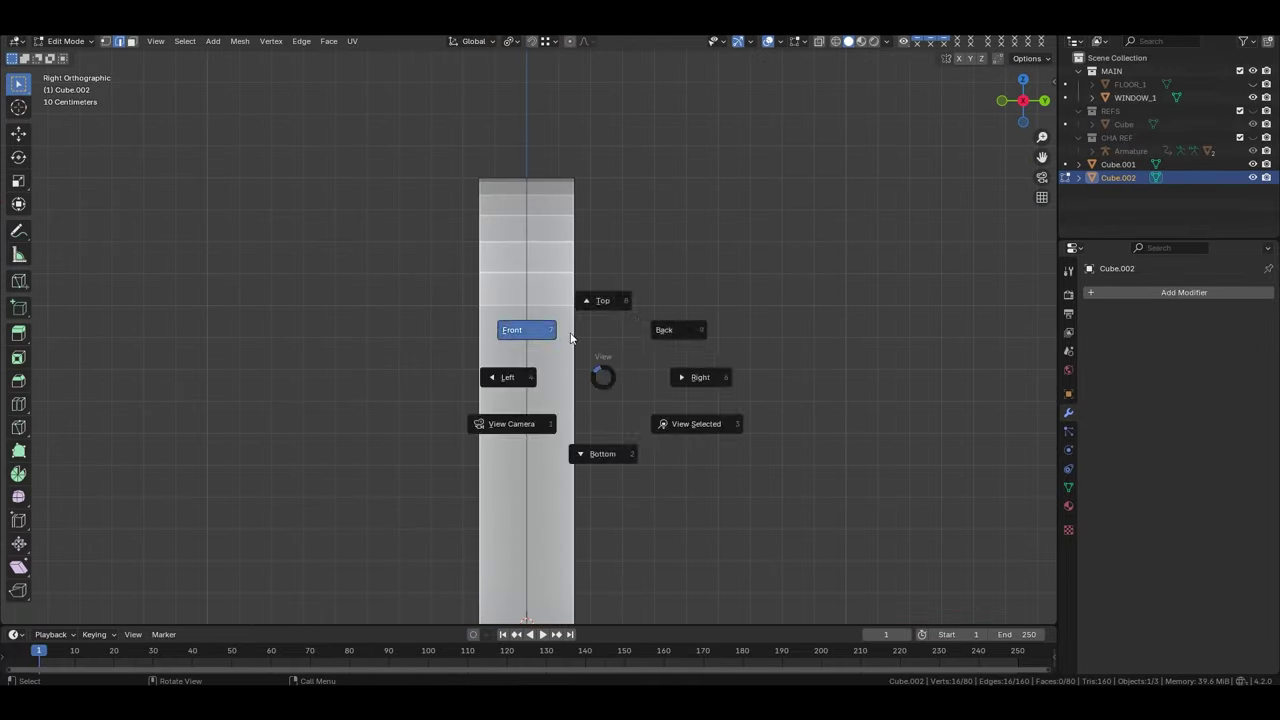
{"action": "left_click", "coordinate": [571, 338]}
{"action": "key", "text": "ctrl+r"}
{"action": "left_click", "coordinate": [470, 430]}
{"action": "key", "text": "s"}
{"action": "key", "text": "z"}
{"action": "key", "text": "ctrl+r"}
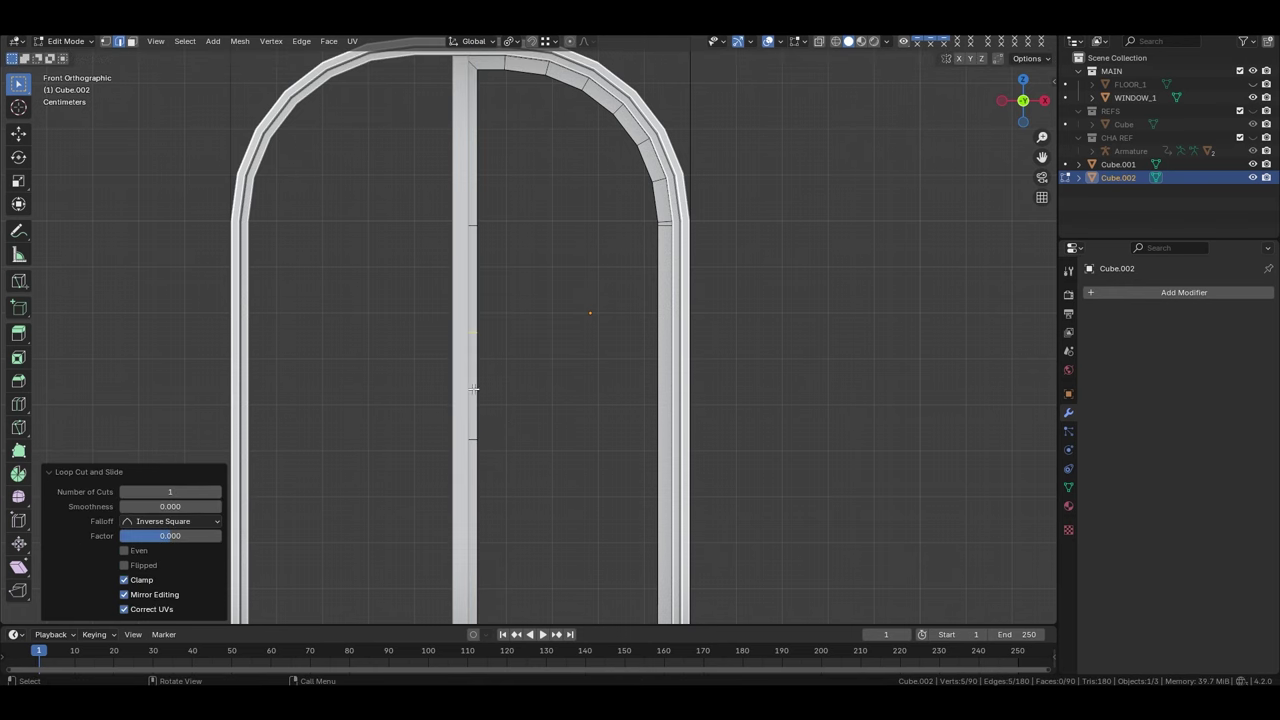
{"action": "left_click", "coordinate": [471, 420]}
{"action": "key", "text": "Return"}
{"action": "scroll", "coordinate": [471, 420], "scroll_direction": "up", "scroll_amount": 4}
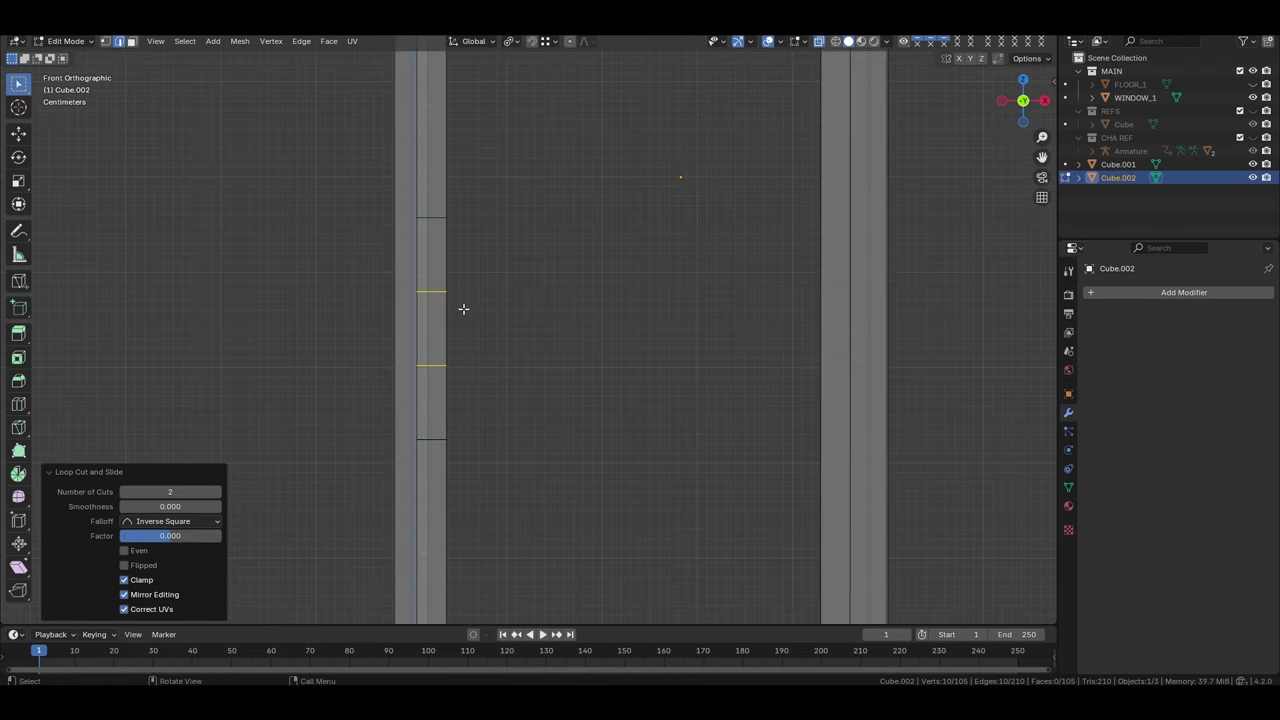
Push the mullion section outward and move the bulge vertices along Z
{"action": "key", "text": "g"}
{"action": "left_click", "coordinate": [472, 393]}
{"action": "key", "text": "alt+z"}
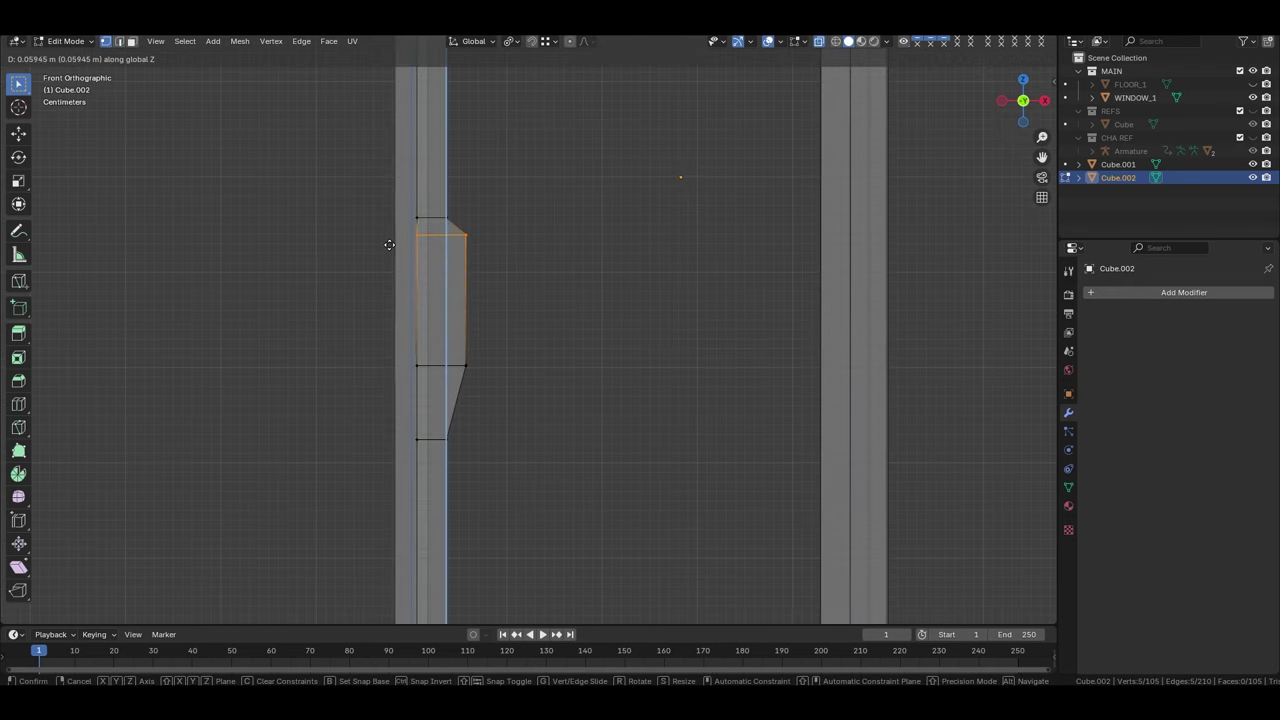
{"action": "left_click", "coordinate": [389, 245]}
{"action": "key", "text": "alt+z"}
{"action": "key", "text": "alt+z"}
{"action": "key", "text": "g"}
{"action": "key", "text": "z"}
{"action": "left_click_drag", "start_coordinate": [424, 365], "coordinate": [425, 366]}
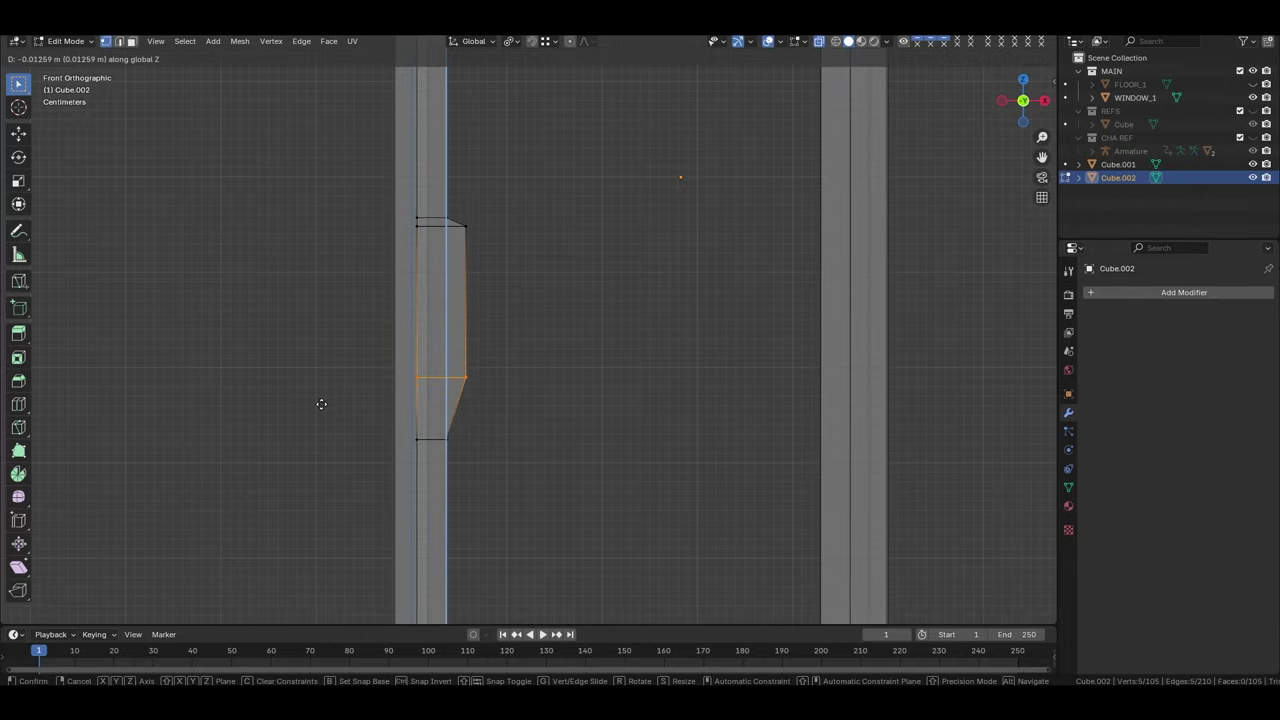
{"action": "key", "text": "g"}
{"action": "key", "text": "z"}
{"action": "left_click", "coordinate": [477, 380]}
Review the bulge in perspective and reposition one of its edges
{"action": "key", "text": "Tab"}
{"action": "mouse_move", "coordinate": [477, 380]}
{"action": "middle_mouse_down"}
{"action": "mouse_move", "coordinate": [246, 402]}
{"action": "mouse_move", "coordinate": [533, 311]}
{"action": "middle_mouse_up"}
{"action": "key", "text": "Tab"}
{"action": "key", "text": "KP_Decimal"}
{"action": "key", "text": "ctrl+r"}
{"action": "left_click", "coordinate": [503, 313], "text": "ctrl"}
{"action": "key", "text": "g"}
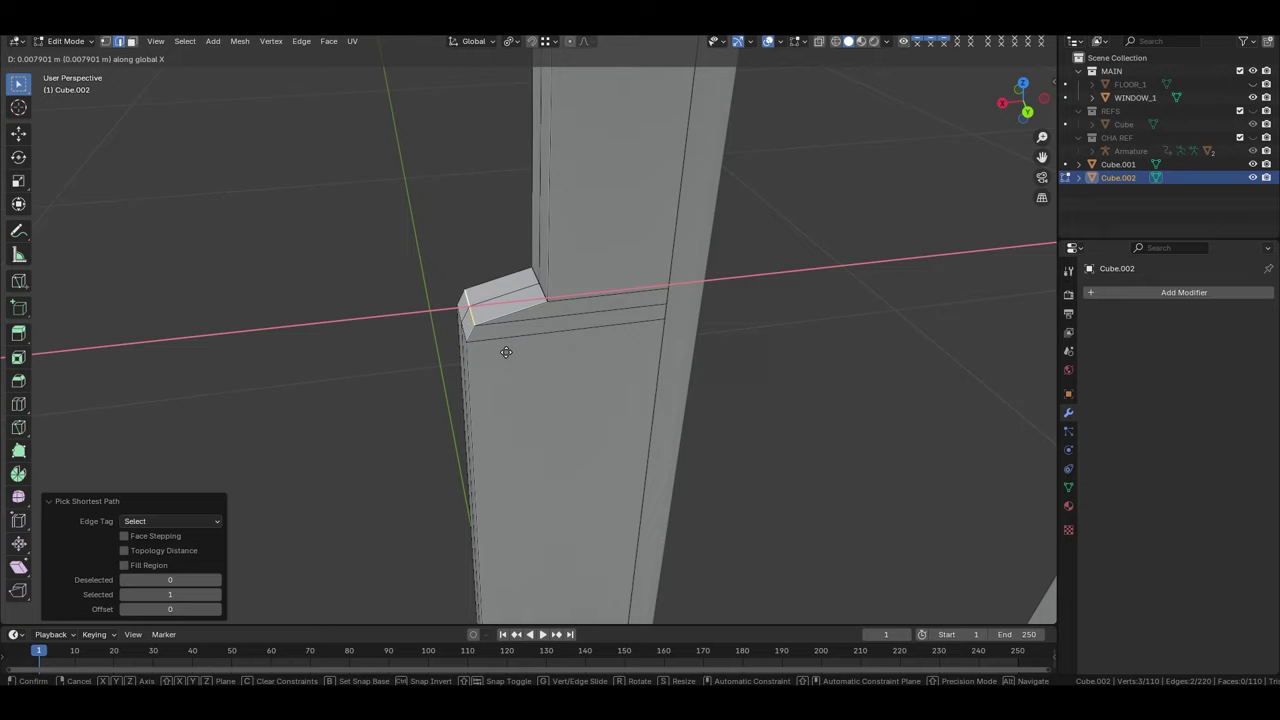
{"action": "left_click", "coordinate": [506, 352]}
{"action": "mouse_move", "coordinate": [506, 352]}
{"action": "middle_mouse_down"}
{"action": "mouse_move", "coordinate": [488, 466]}
{"action": "mouse_move", "coordinate": [467, 336]}
{"action": "middle_mouse_up"}
Add five evenly spaced edge loops along the sloped part of the bulge
{"action": "key", "text": "ctrl+r"}
{"action": "scroll", "coordinate": [488, 466], "scroll_direction": "up", "scroll_amount": 1}
{"action": "left_click", "coordinate": [486, 466]}
{"action": "right_click", "coordinate": [486, 466]}
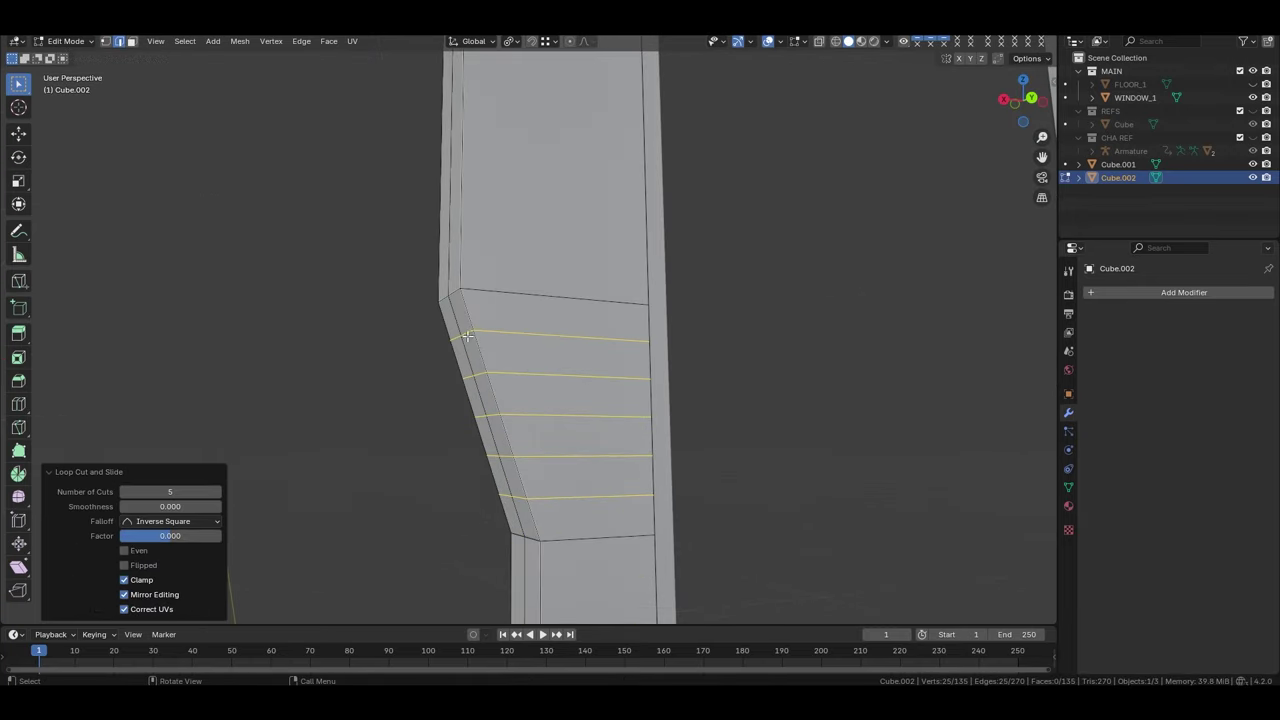
{"action": "right_click", "coordinate": [512, 382]}
{"action": "left_click", "coordinate": [480, 380]}
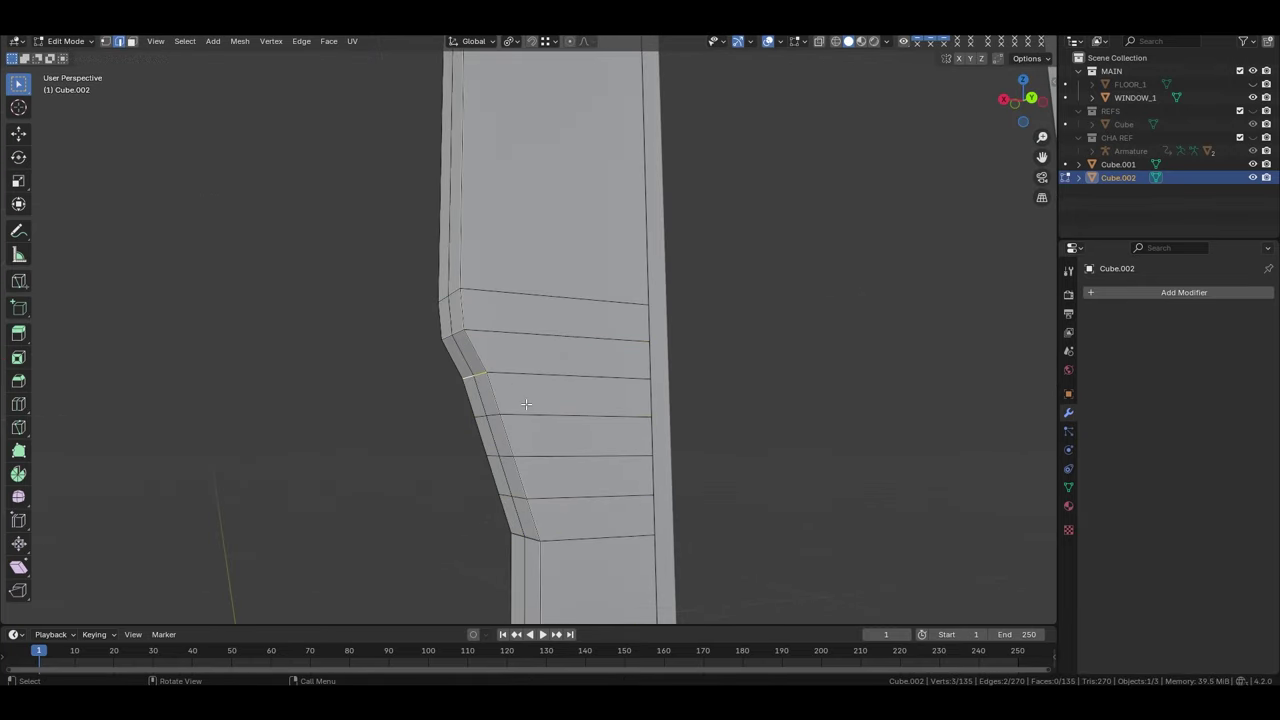
{"action": "right_click", "coordinate": [514, 406]}
Try moving the bevel edges on the slope along the X axis
{"action": "left_click", "coordinate": [515, 416]}
{"action": "key", "text": "g"}
{"action": "key", "text": "x"}
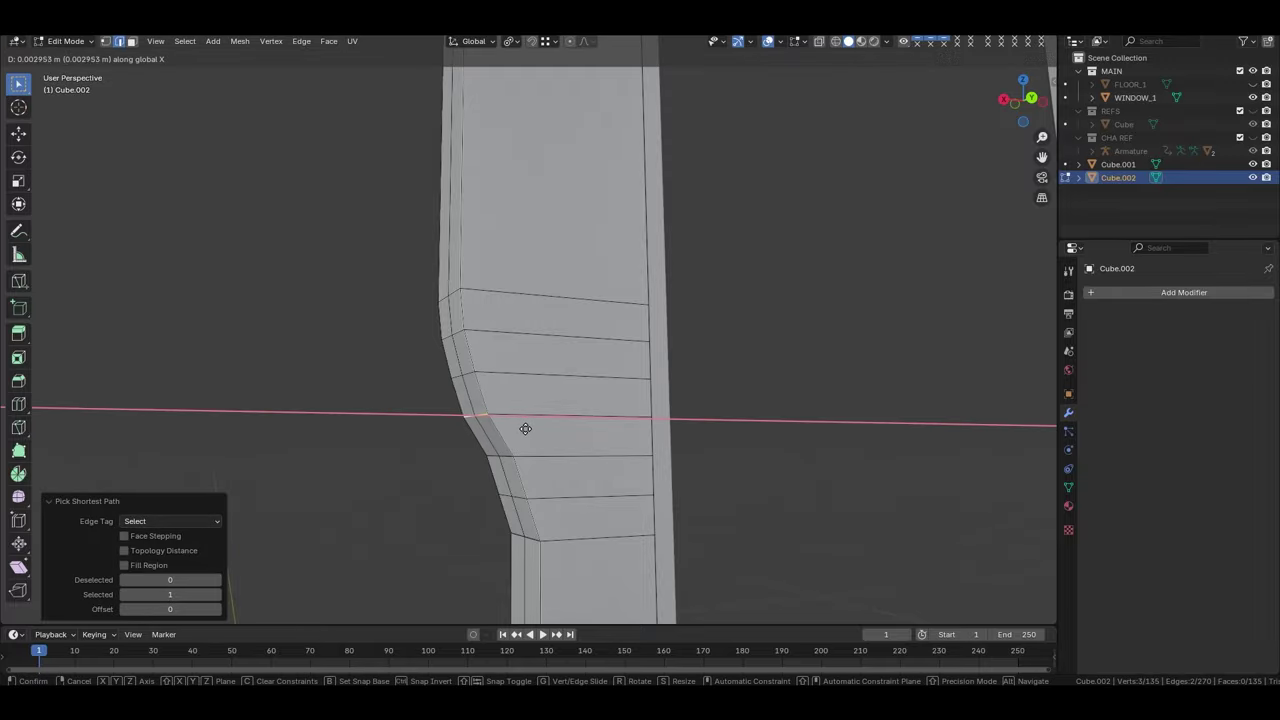
{"action": "right_click", "coordinate": [523, 429]}
{"action": "key", "text": "g"}
{"action": "key", "text": "x"}
{"action": "right_click", "coordinate": [507, 497]}
{"action": "left_click", "coordinate": [507, 497], "text": "ctrl"}
{"action": "key", "text": "g"}
{"action": "key", "text": "x"}
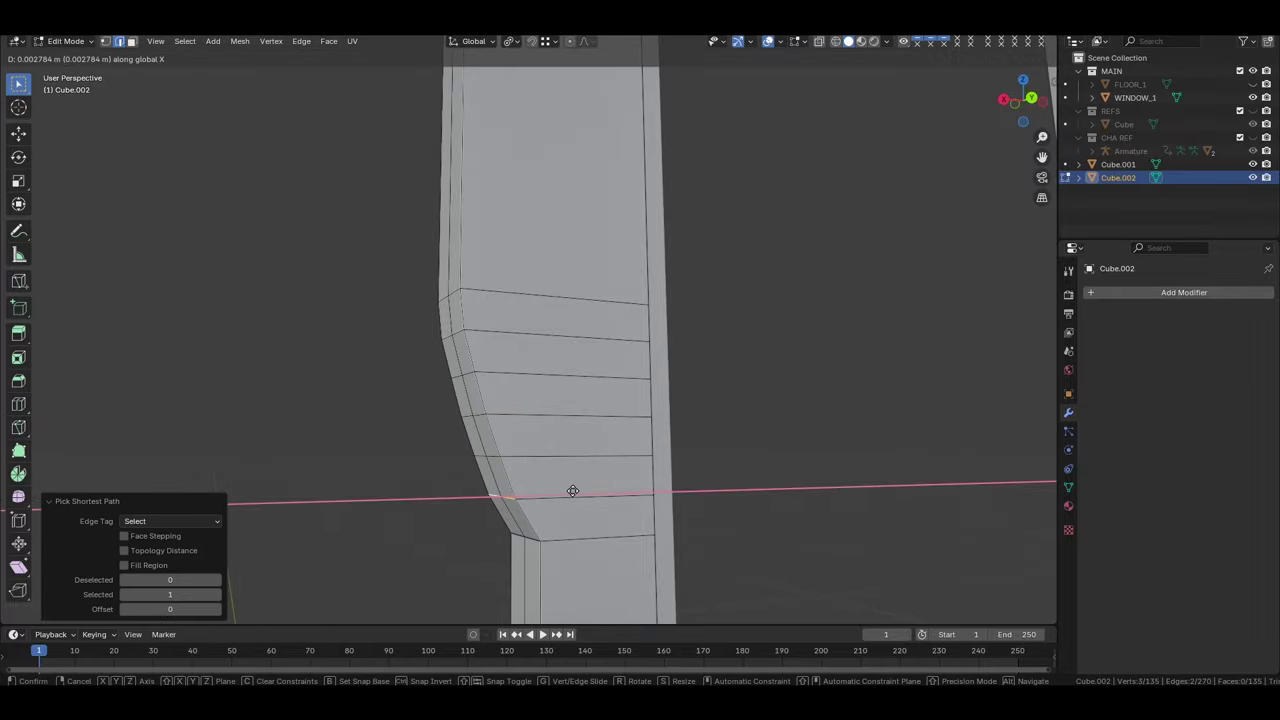
{"action": "right_click", "coordinate": [571, 491]}
Nudge two lower bevel edges slightly along X and view the frame from below
{"action": "left_click", "coordinate": [473, 378]}
{"action": "left_click", "coordinate": [452, 378], "text": "ctrl"}
{"action": "key", "text": "g"}
{"action": "key", "text": "x"}
{"action": "right_click", "coordinate": [509, 397]}
{"action": "key", "text": "Tab"}
{"action": "scroll", "coordinate": [553, 396], "scroll_direction": "down", "scroll_amount": 4}
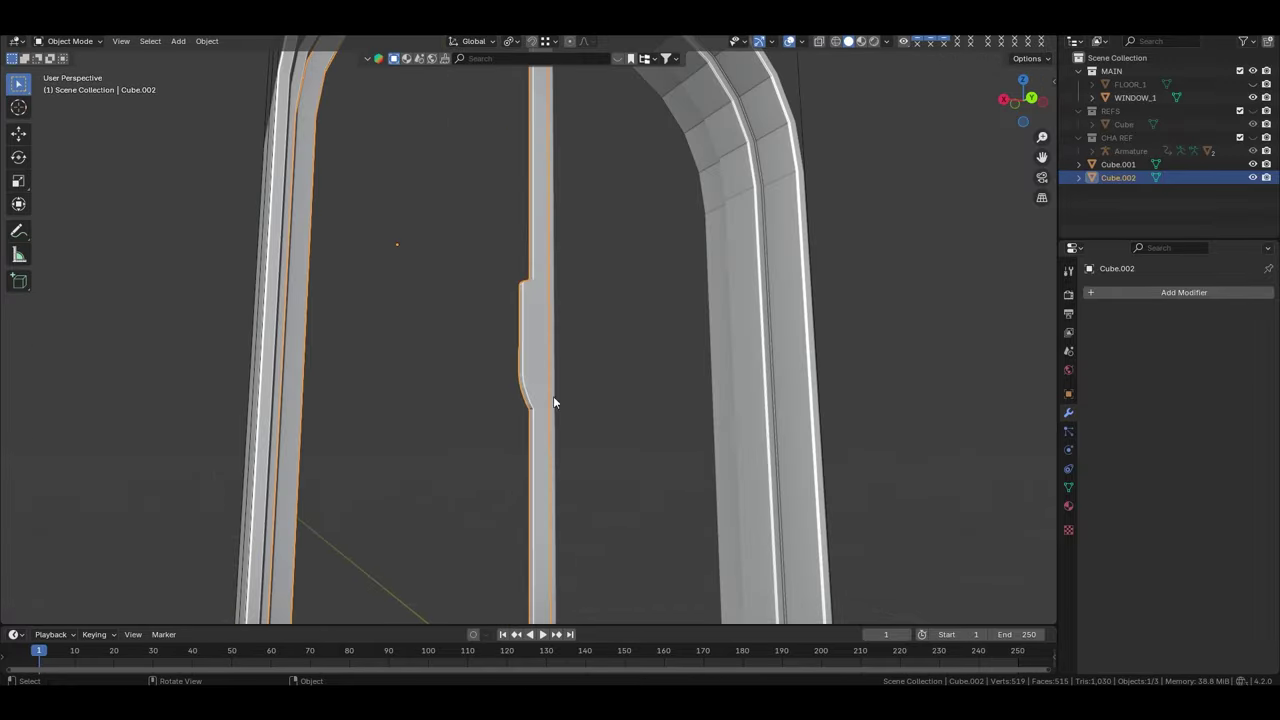
{"action": "mouse_move", "coordinate": [553, 396]}
{"action": "middle_mouse_down"}
{"action": "mouse_move", "coordinate": [543, 513]}
{"action": "mouse_move", "coordinate": [671, 380]}
{"action": "mouse_move", "coordinate": [596, 375]}
{"action": "mouse_move", "coordinate": [620, 431]}
{"action": "middle_mouse_up"}
{"action": "scroll", "coordinate": [671, 380], "scroll_direction": "up", "scroll_amount": 3}
Grid Fill the window opening with a single glass pane face
{"action": "key", "text": "Tab"}
{"action": "key", "text": "3"}
{"action": "key", "text": "ctrl+f"}
{"action": "left_click", "coordinate": [596, 375]}
{"action": "scroll", "coordinate": [596, 375], "scroll_direction": "down", "scroll_amount": 3}
{"action": "key", "text": "f"}
{"action": "scroll", "coordinate": [600, 379], "scroll_direction": "up", "scroll_amount": 4}
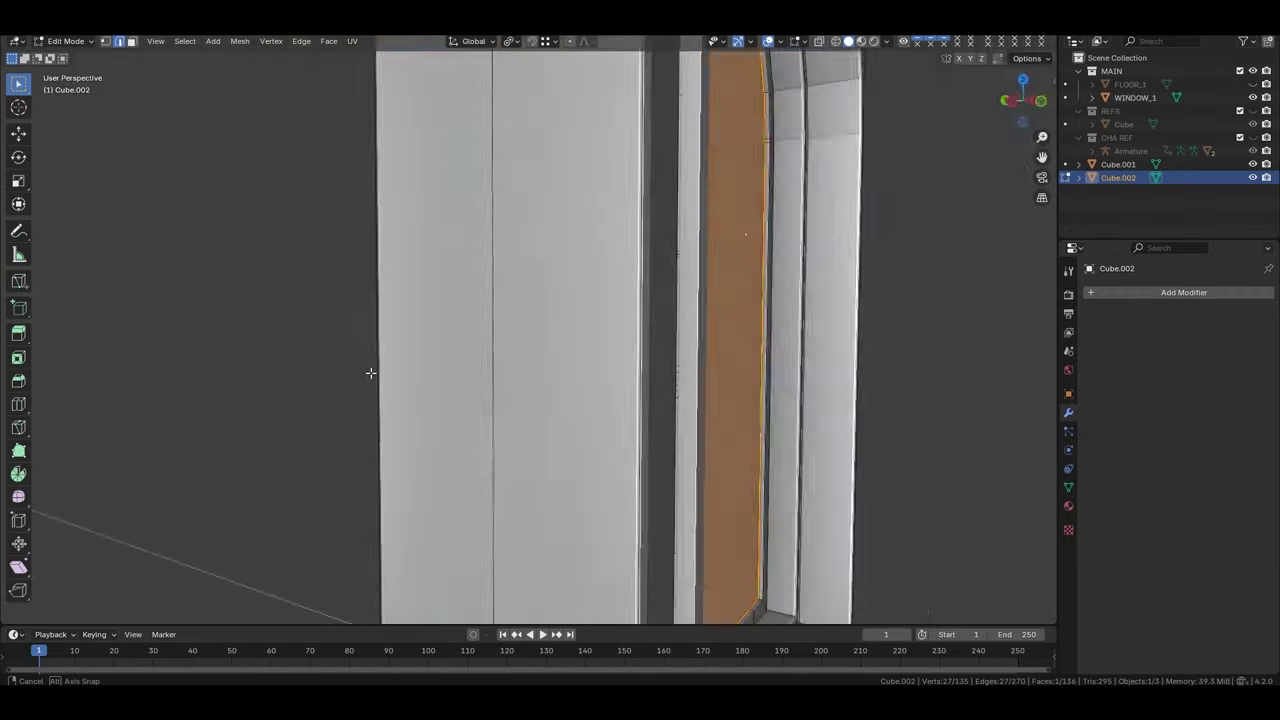
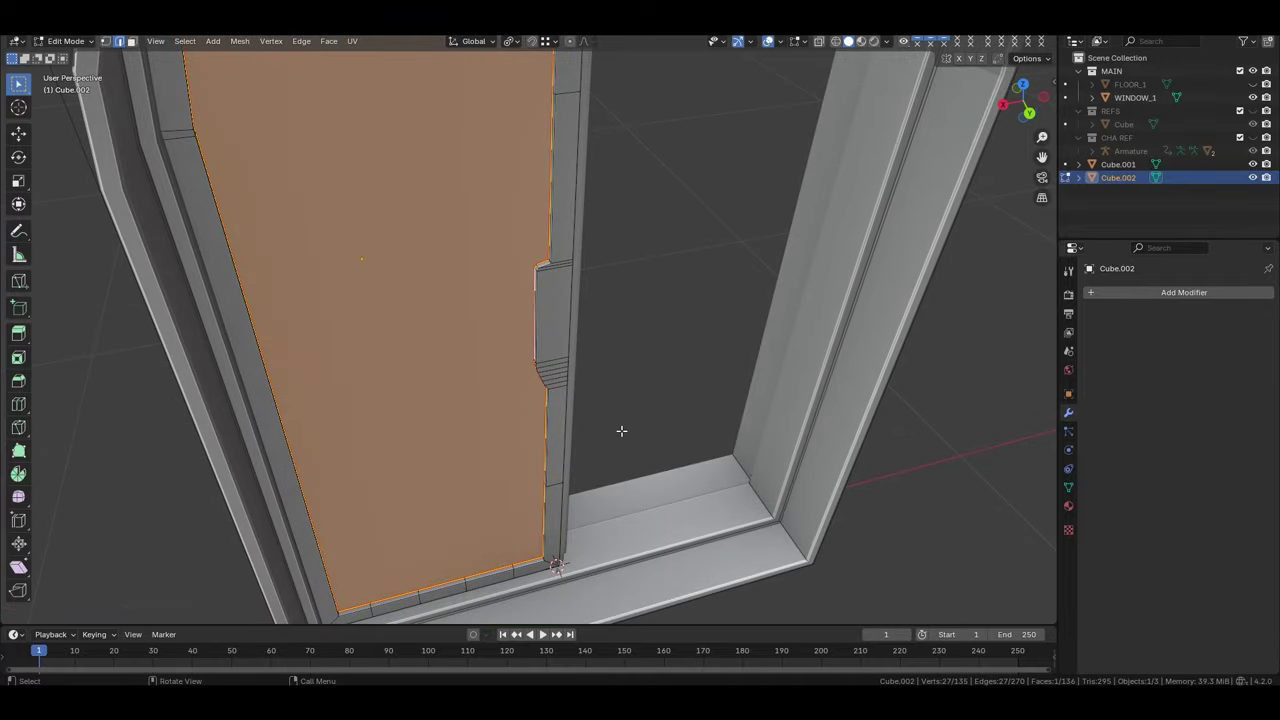
Add a Mirror modifier to the door Cube.002, replacing a stray Multiresolution, with Cube.001 as mirror object
{"action": "key", "text": "Tab"}
{"action": "scroll", "coordinate": [623, 376], "scroll_direction": "down", "scroll_amount": 5}
{"action": "middle_click_drag", "start_coordinate": [623, 376], "coordinate": [449, 290]}
{"action": "scroll", "coordinate": [542, 429], "scroll_direction": "up", "scroll_amount": 4}
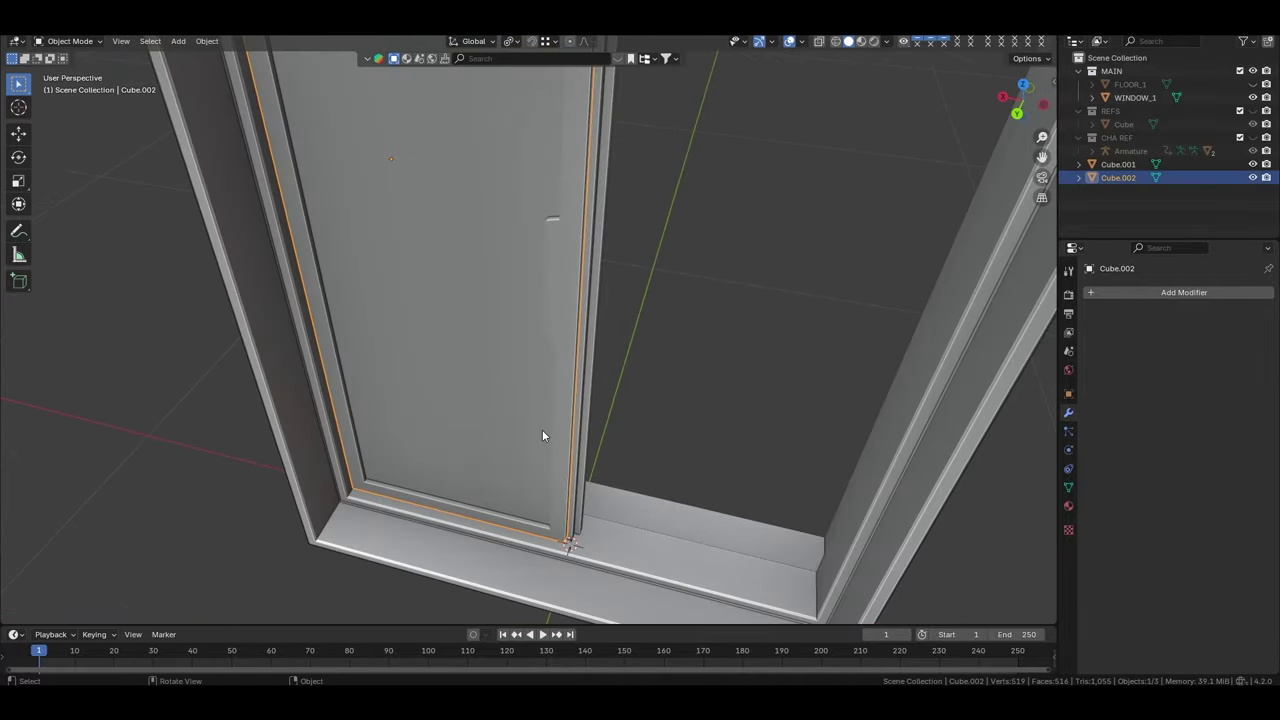
{"action": "scroll", "coordinate": [542, 429], "scroll_direction": "down", "scroll_amount": 3}
{"action": "mouse_move", "coordinate": [542, 429]}
{"action": "middle_mouse_down"}
{"action": "mouse_move", "coordinate": [496, 304]}
{"action": "mouse_move", "coordinate": [572, 370]}
{"action": "middle_mouse_up"}
{"action": "scroll", "coordinate": [572, 370], "scroll_direction": "up", "scroll_amount": 2}
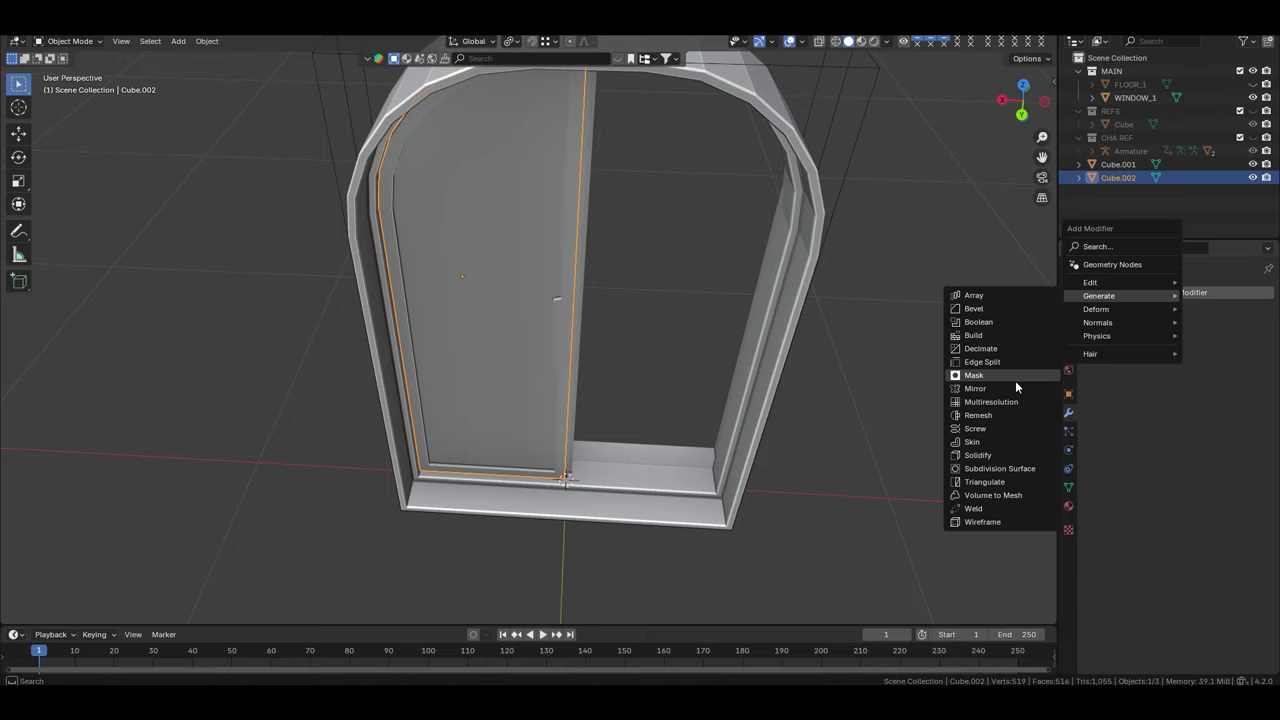
{"action": "left_click", "coordinate": [995, 401]}
{"action": "left_click", "coordinate": [1247, 345]}
{"action": "left_click", "coordinate": [1184, 322]}
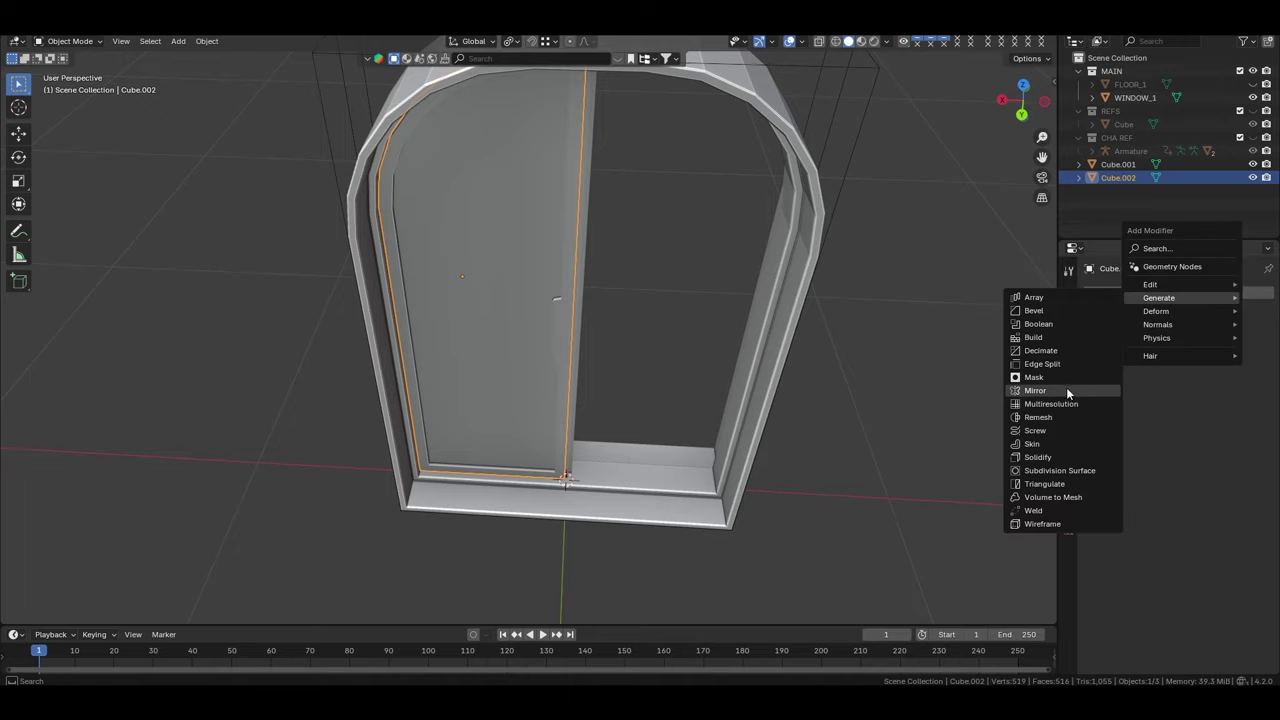
{"action": "left_click", "coordinate": [1030, 393]}
{"action": "left_click", "coordinate": [1250, 414]}
{"action": "left_click", "coordinate": [758, 427]}
Bevel the door's edges around the handle area in Edit Mode
{"action": "mouse_move", "coordinate": [758, 427]}
{"action": "middle_mouse_down"}
{"action": "mouse_move", "coordinate": [522, 270]}
{"action": "mouse_move", "coordinate": [358, 289]}
{"action": "mouse_move", "coordinate": [784, 322]}
{"action": "middle_mouse_up"}
{"action": "key", "text": "Tab"}
{"action": "scroll", "coordinate": [522, 270], "scroll_direction": "up", "scroll_amount": 5}
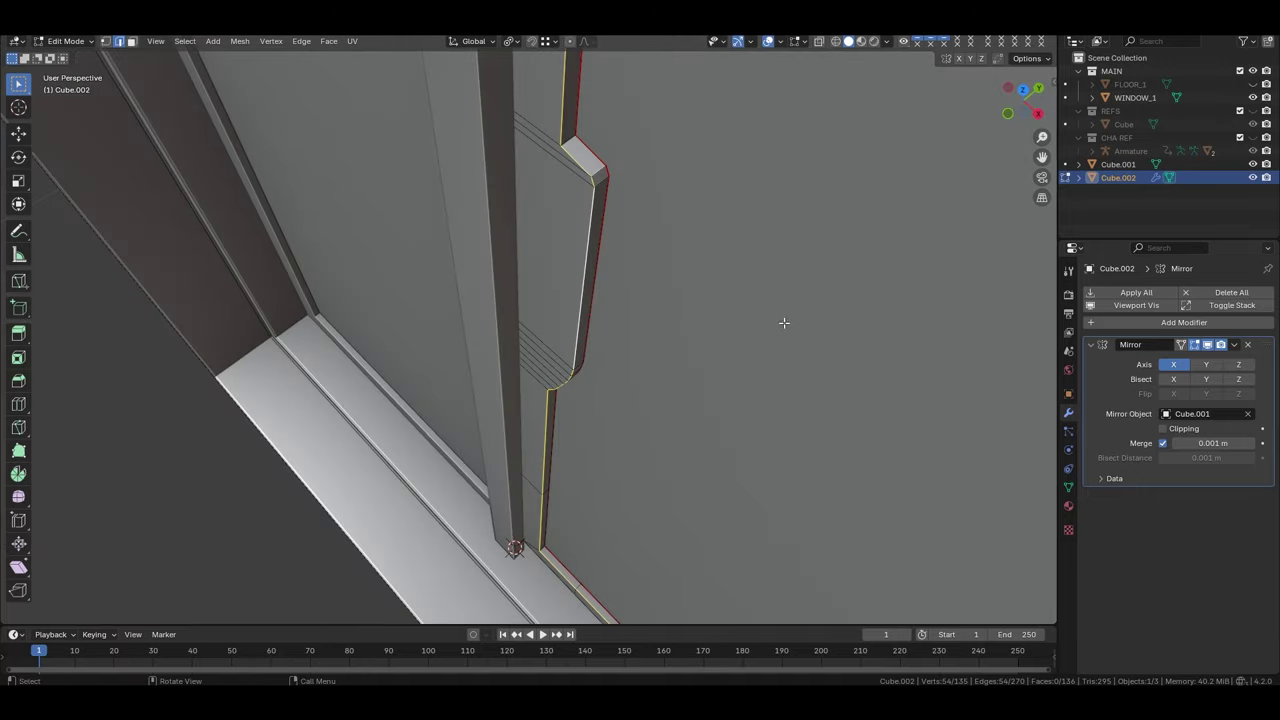
{"action": "left_click", "coordinate": [750, 366]}
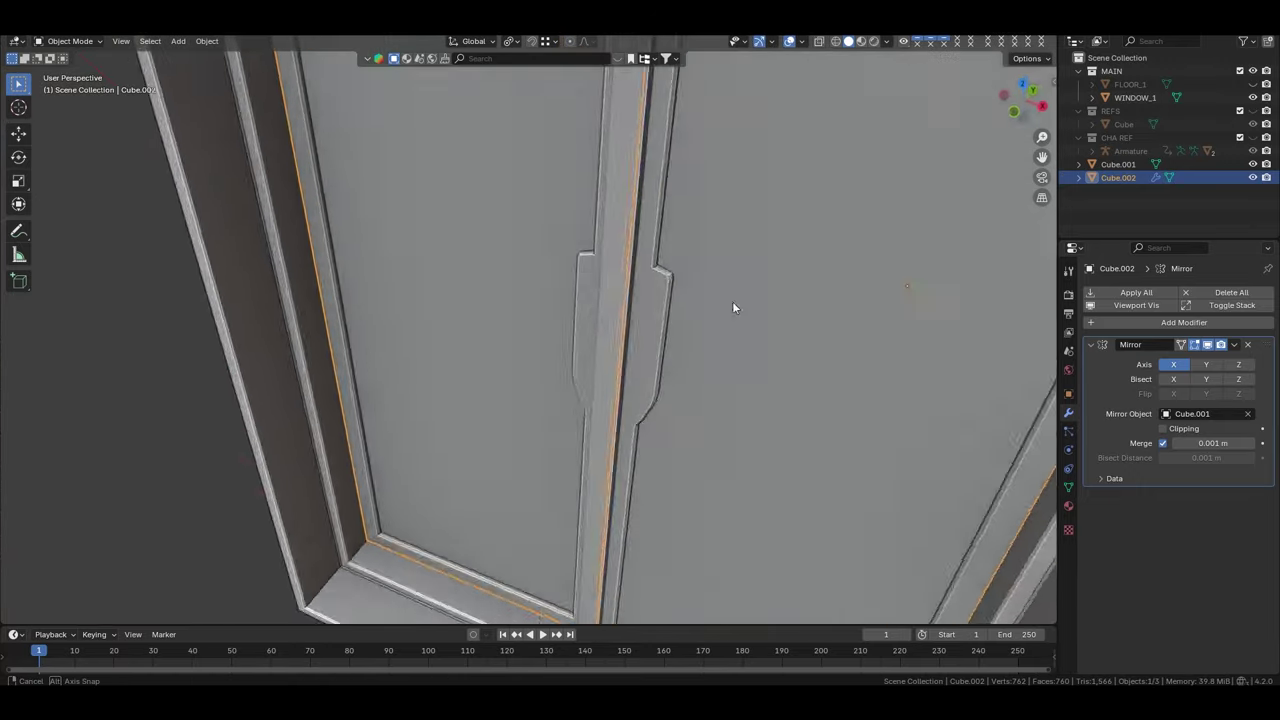
{"action": "scroll", "coordinate": [732, 301], "scroll_direction": "down", "scroll_amount": 8}
{"action": "key", "text": "Tab"}
Look over the mirrored double doors and select the frame Cube.001
{"action": "mouse_move", "coordinate": [912, 322]}
{"action": "middle_mouse_down"}
{"action": "mouse_move", "coordinate": [682, 378]}
{"action": "mouse_move", "coordinate": [645, 245]}
{"action": "mouse_move", "coordinate": [784, 277]}
{"action": "middle_mouse_up"}
{"action": "scroll", "coordinate": [682, 378], "scroll_direction": "up", "scroll_amount": 10}
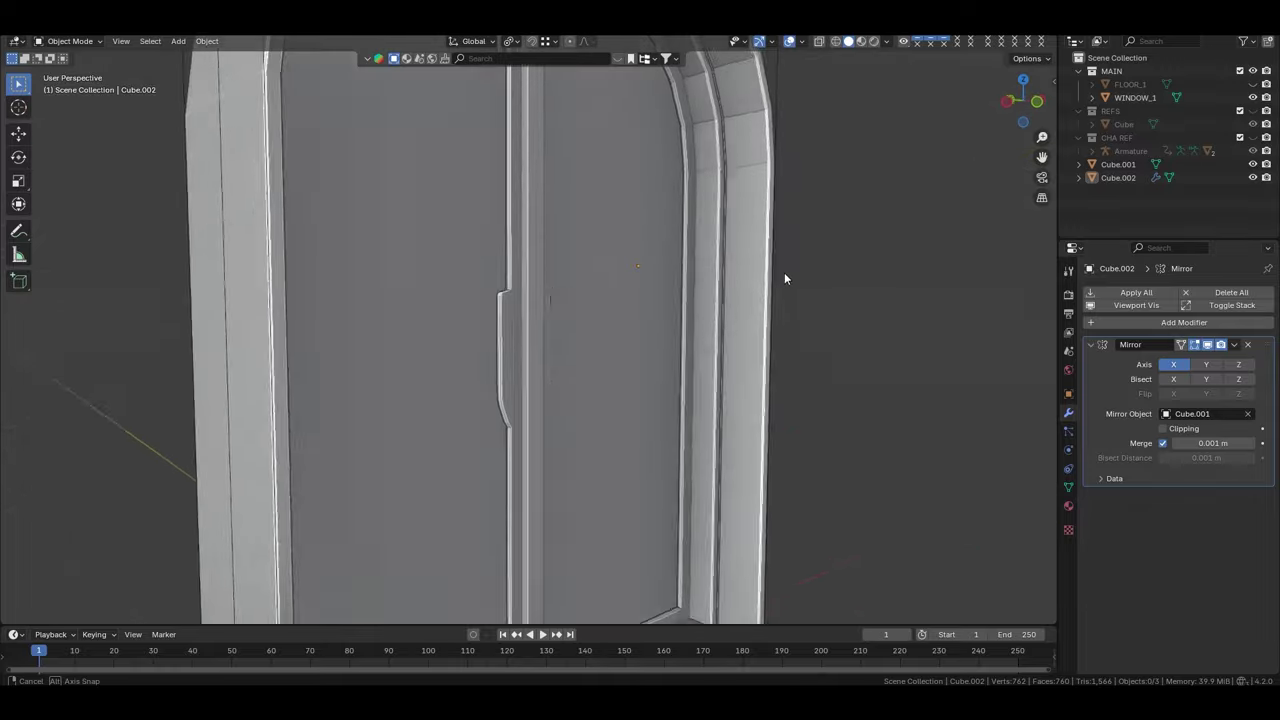
{"action": "scroll", "coordinate": [714, 286], "scroll_direction": "down", "scroll_amount": 4}
{"action": "scroll", "coordinate": [737, 314], "scroll_direction": "down", "scroll_amount": 4}
{"action": "middle_click_drag", "start_coordinate": [737, 314], "coordinate": [750, 363]}
{"action": "scroll", "coordinate": [700, 355], "scroll_direction": "up", "scroll_amount": 5}
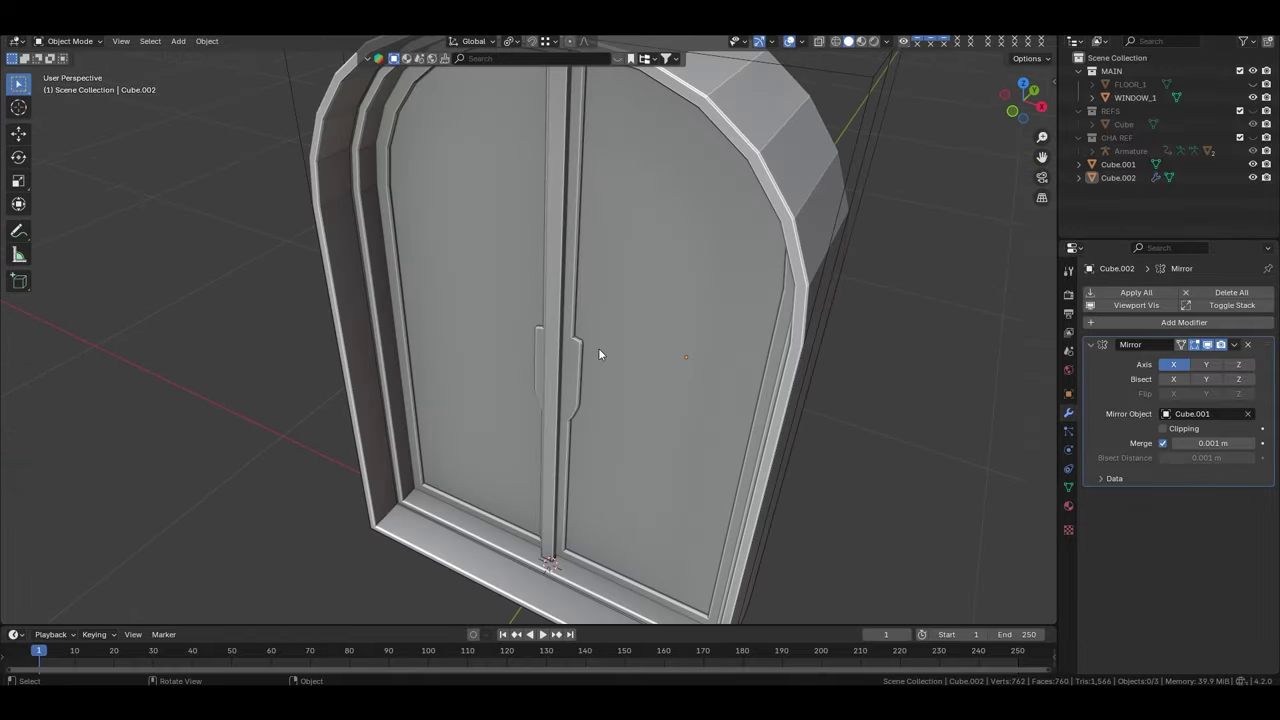
{"action": "left_click", "coordinate": [560, 358]}
{"action": "scroll", "coordinate": [620, 330], "scroll_direction": "up", "scroll_amount": 3}
{"action": "middle_click_drag", "start_coordinate": [677, 309], "coordinate": [755, 140], "text": "shift"}
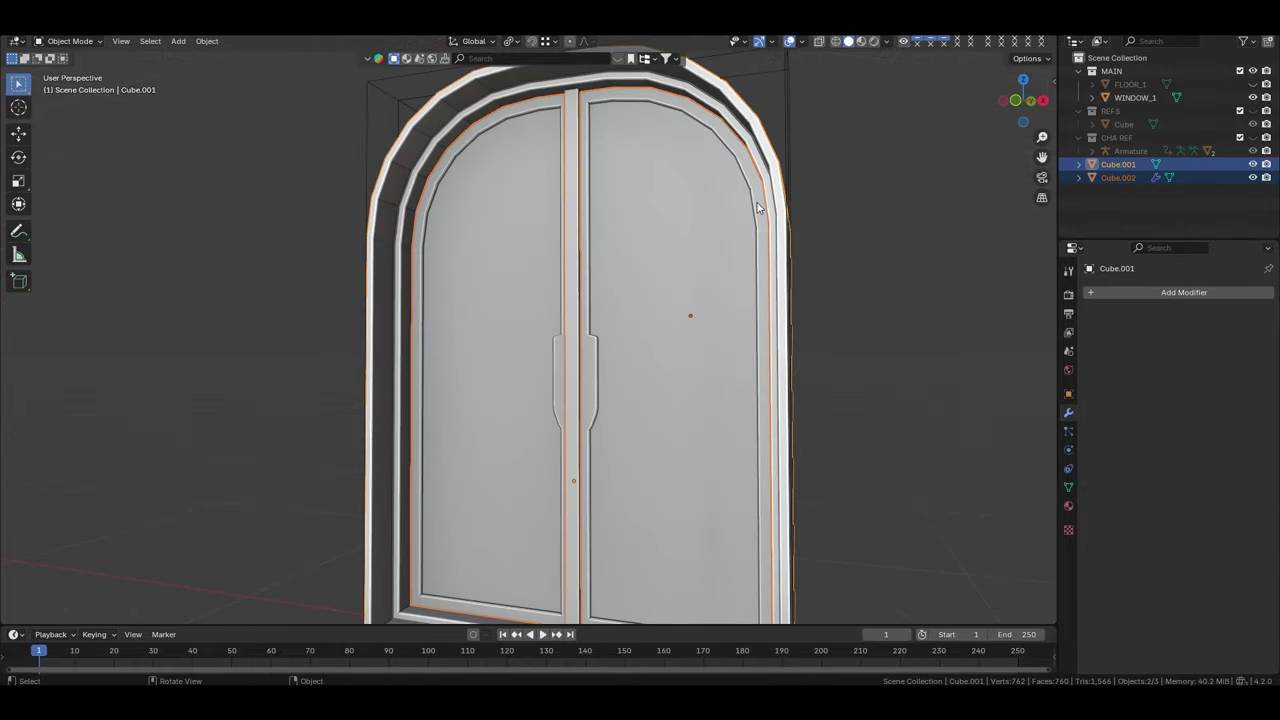
Apply Shade Auto Smooth to the selected objects
{"action": "right_click", "coordinate": [744, 140]}
{"action": "left_click", "coordinate": [744, 138]}
{"action": "scroll", "coordinate": [836, 137], "scroll_direction": "up", "scroll_amount": 4}
{"action": "scroll", "coordinate": [881, 216], "scroll_direction": "down", "scroll_amount": 4}
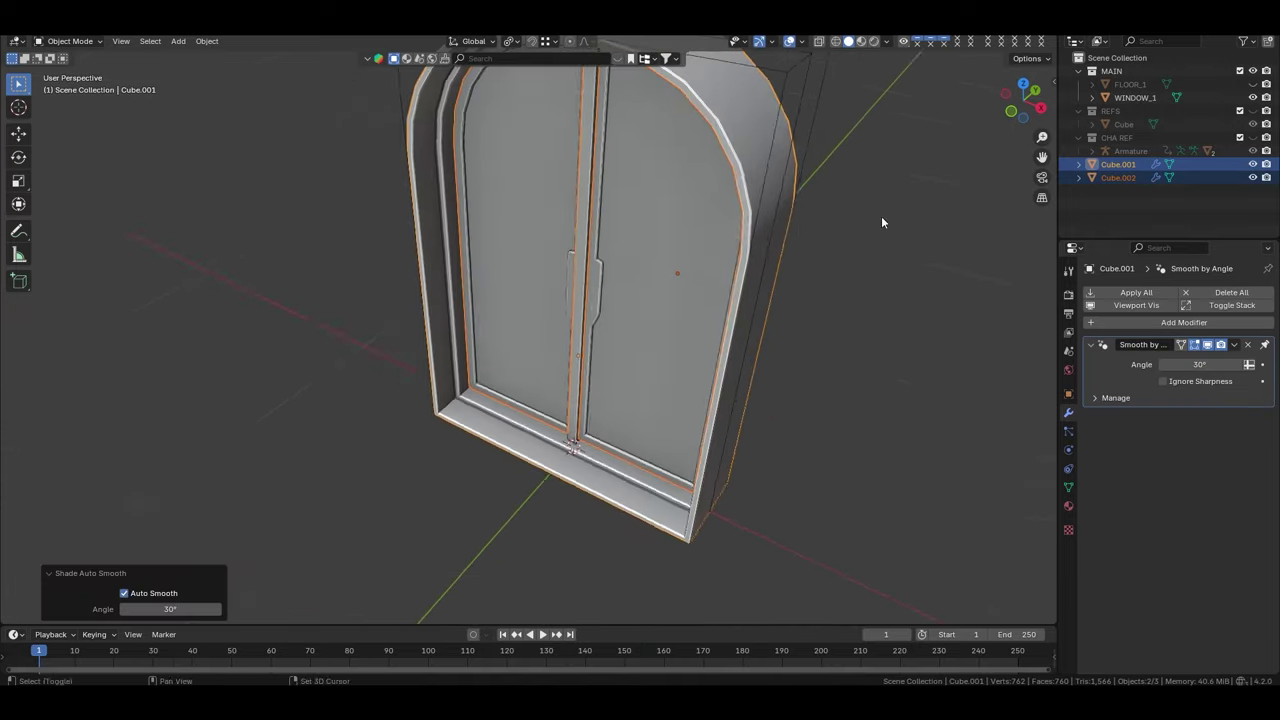
{"action": "middle_click_drag", "start_coordinate": [881, 216], "coordinate": [646, 302]}
{"action": "scroll", "coordinate": [646, 302], "scroll_direction": "up", "scroll_amount": 6}
Select both the door Cube.002 and frame Cube.001 and apply all their modifiers
{"action": "left_click", "coordinate": [540, 421]}
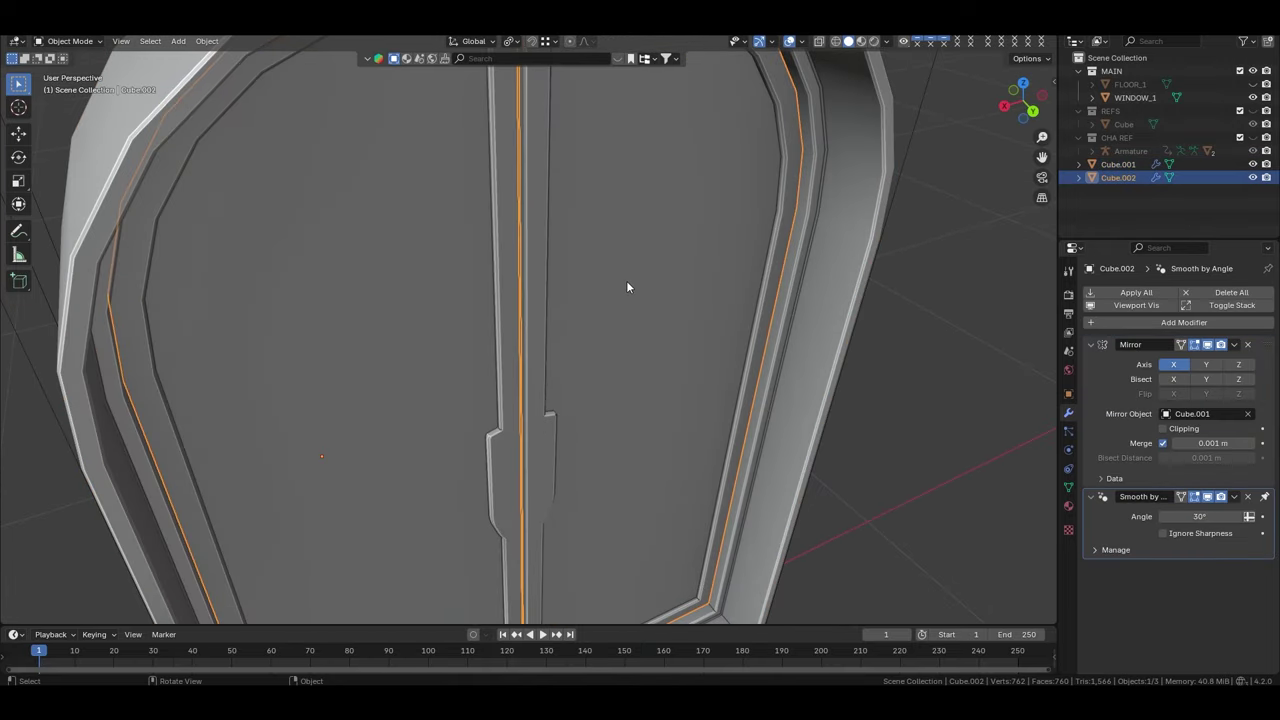
{"action": "scroll", "coordinate": [859, 291], "scroll_direction": "down", "scroll_amount": 8}
{"action": "left_click", "coordinate": [665, 210]}
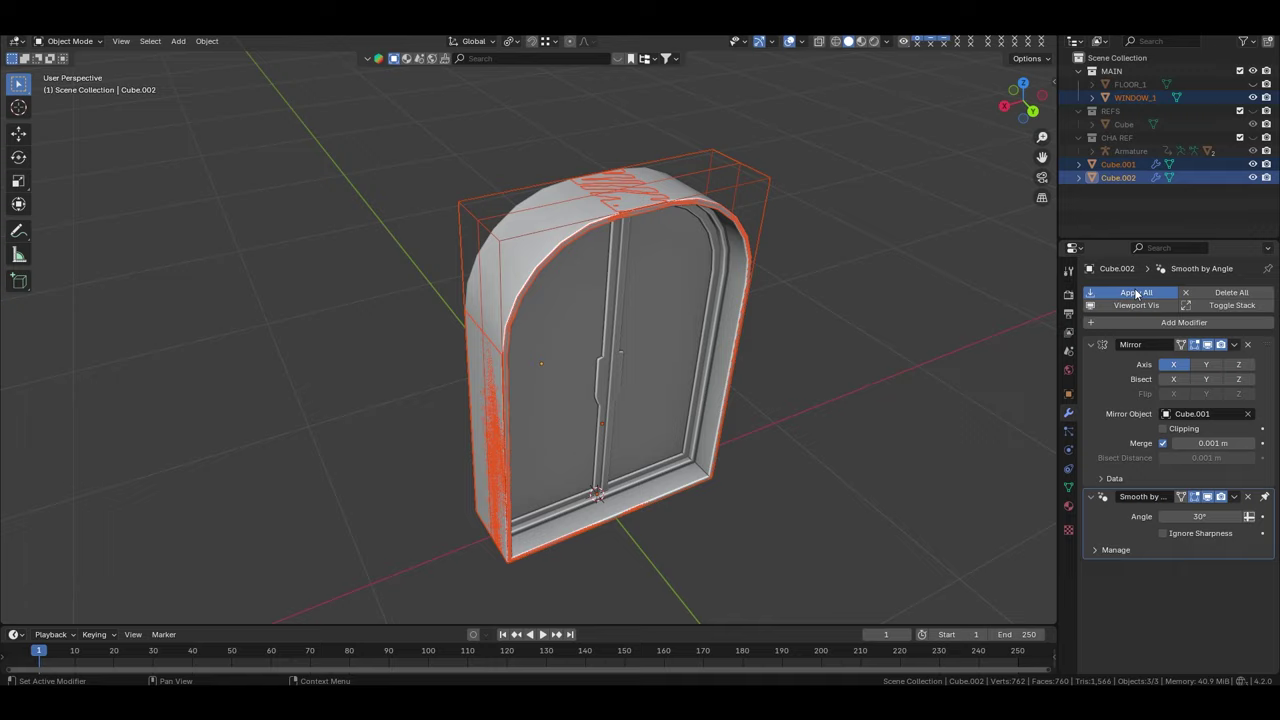
{"action": "left_click", "coordinate": [1136, 292]}
{"action": "scroll", "coordinate": [710, 349], "scroll_direction": "up", "scroll_amount": 3}
Apply location, rotation and scale transforms on the frame and doors
{"action": "key", "text": "a"}
{"action": "mouse_move", "coordinate": [715, 298]}
{"action": "middle_mouse_down"}
{"action": "mouse_move", "coordinate": [522, 333]}
{"action": "mouse_move", "coordinate": [555, 292]}
{"action": "mouse_move", "coordinate": [674, 228]}
{"action": "middle_mouse_up"}
{"action": "key", "text": "ctrl+a"}
{"action": "left_click", "coordinate": [752, 263]}
{"action": "scroll", "coordinate": [752, 270], "scroll_direction": "down", "scroll_amount": 4}
{"action": "middle_click_drag", "start_coordinate": [580, 331], "coordinate": [608, 342]}
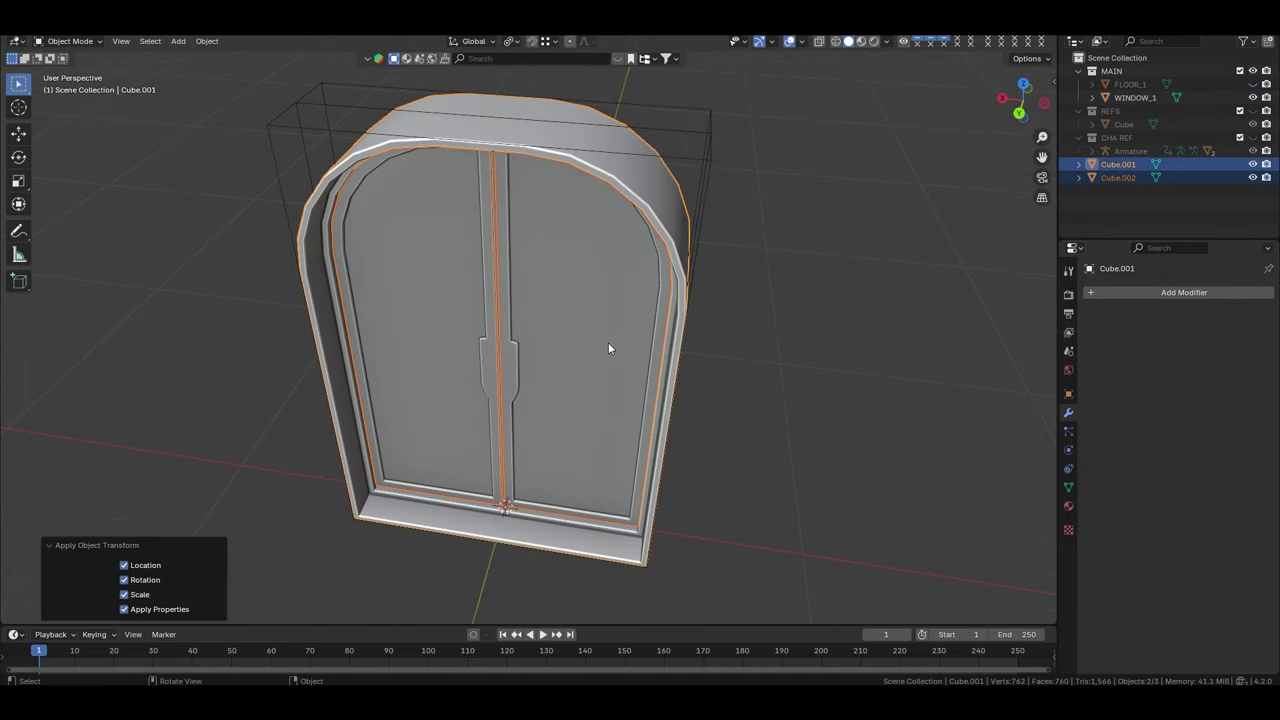
{"action": "left_click", "coordinate": [650, 301]}
Select the combined Cube.001 object, then deselect everything
{"action": "left_click", "coordinate": [670, 233]}
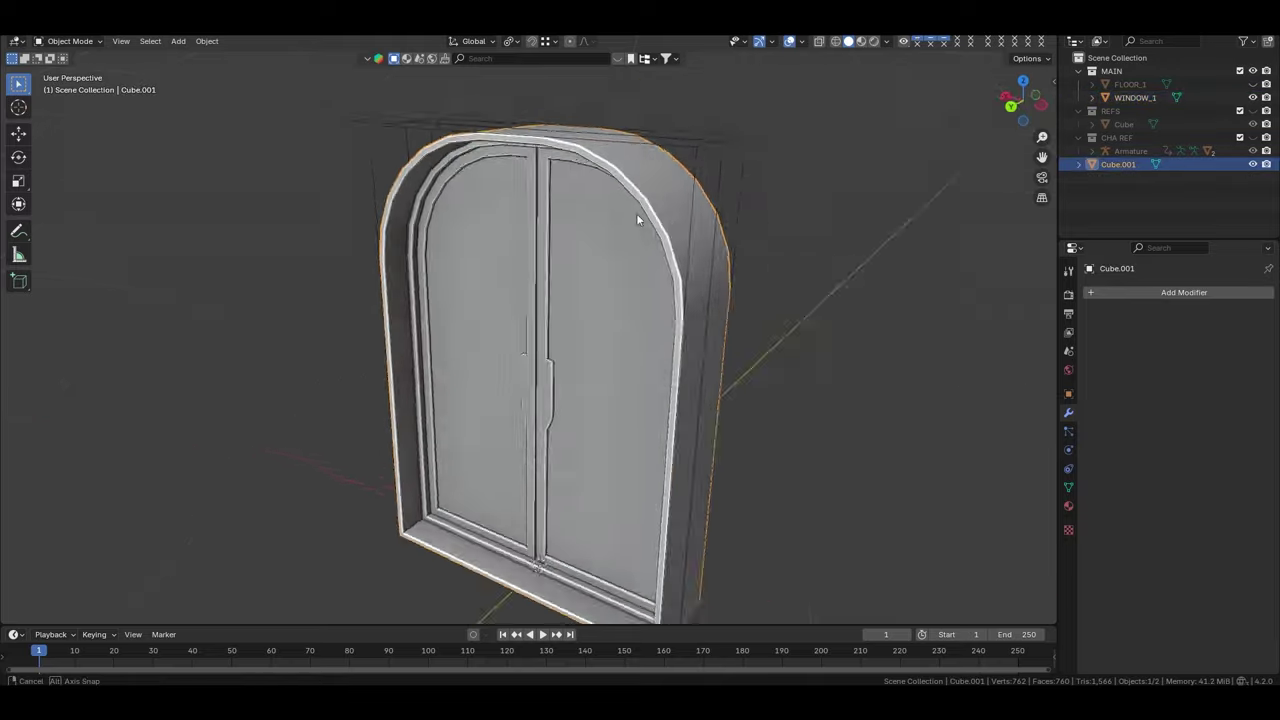
{"action": "mouse_move", "coordinate": [670, 233]}
{"action": "middle_mouse_down"}
{"action": "mouse_move", "coordinate": [538, 169]}
{"action": "mouse_move", "coordinate": [690, 245]}
{"action": "middle_mouse_up"}
{"action": "scroll", "coordinate": [698, 345], "scroll_direction": "down", "scroll_amount": 2}
{"action": "left_click", "coordinate": [698, 345]}
{"action": "mouse_move", "coordinate": [698, 345]}
{"action": "middle_mouse_down"}
{"action": "mouse_move", "coordinate": [652, 251]}
{"action": "mouse_move", "coordinate": [713, 290]}
{"action": "middle_mouse_up"}
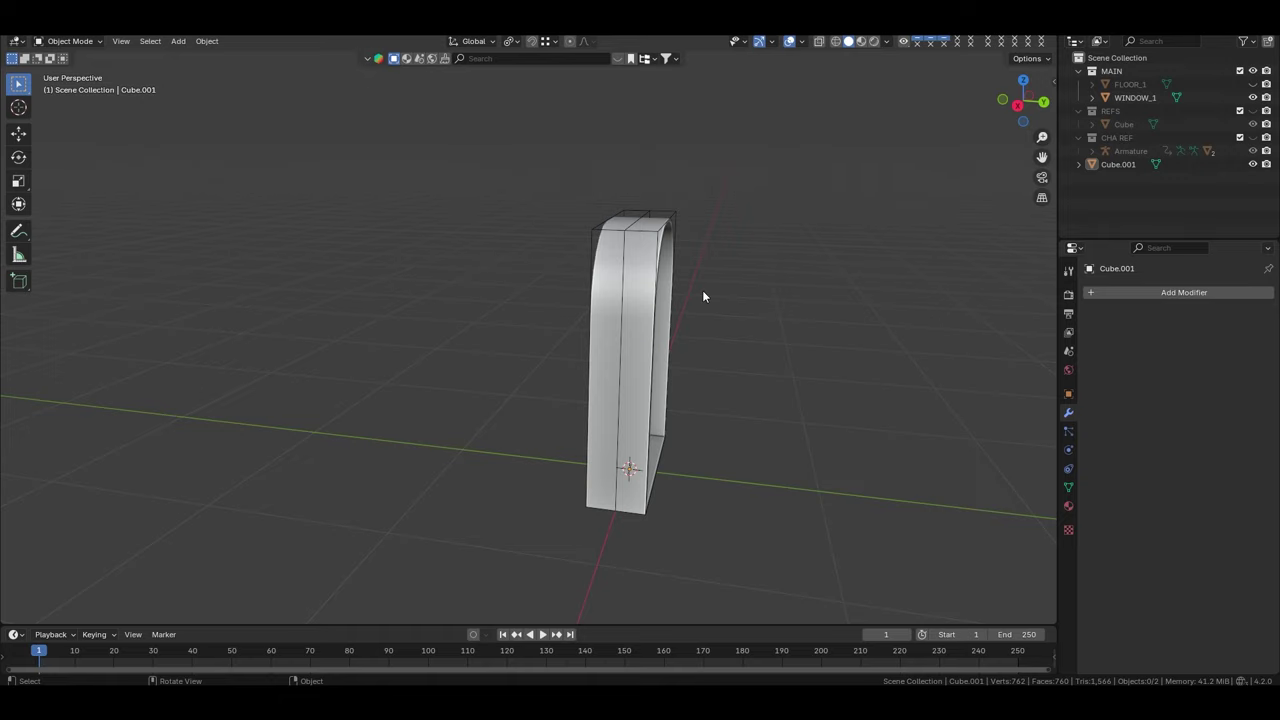
Add a 16-sided cylinder to the scene
{"action": "middle_click_drag", "start_coordinate": [703, 291], "coordinate": [618, 295]}
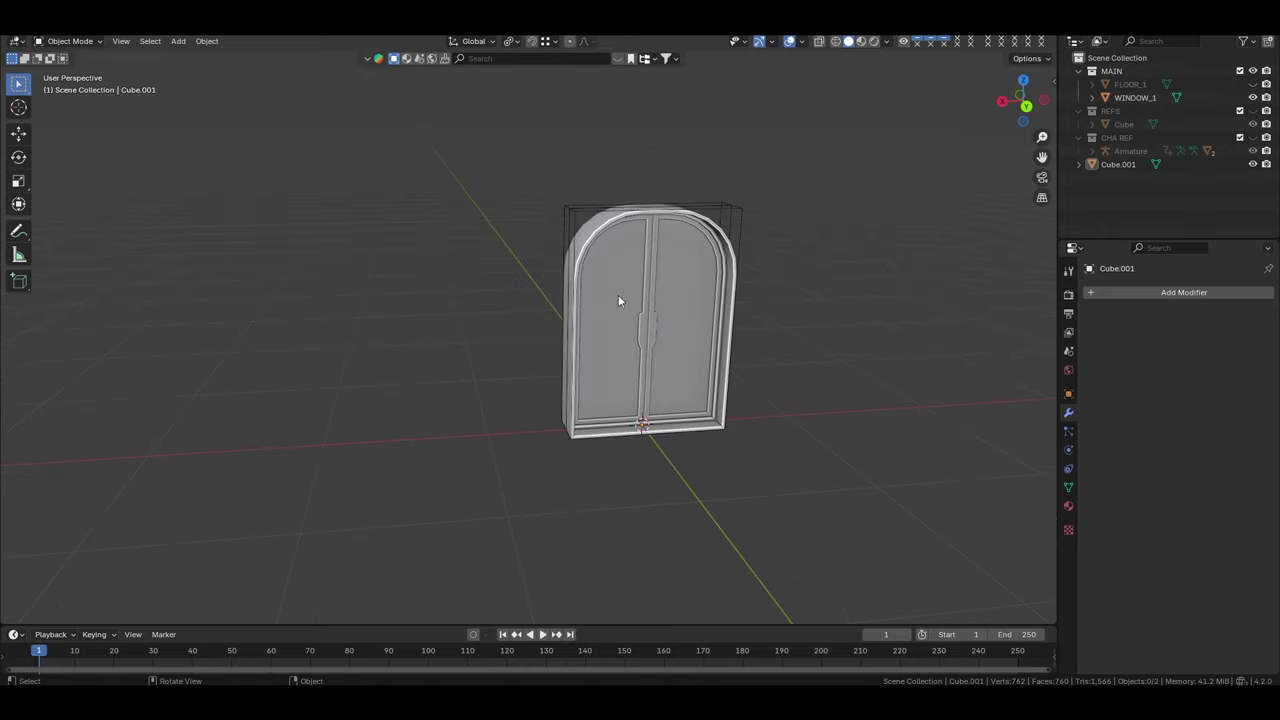
{"action": "scroll", "coordinate": [617, 300], "scroll_direction": "up", "scroll_amount": 10}
{"action": "key", "text": "shift+a"}
{"action": "left_click", "coordinate": [646, 345]}
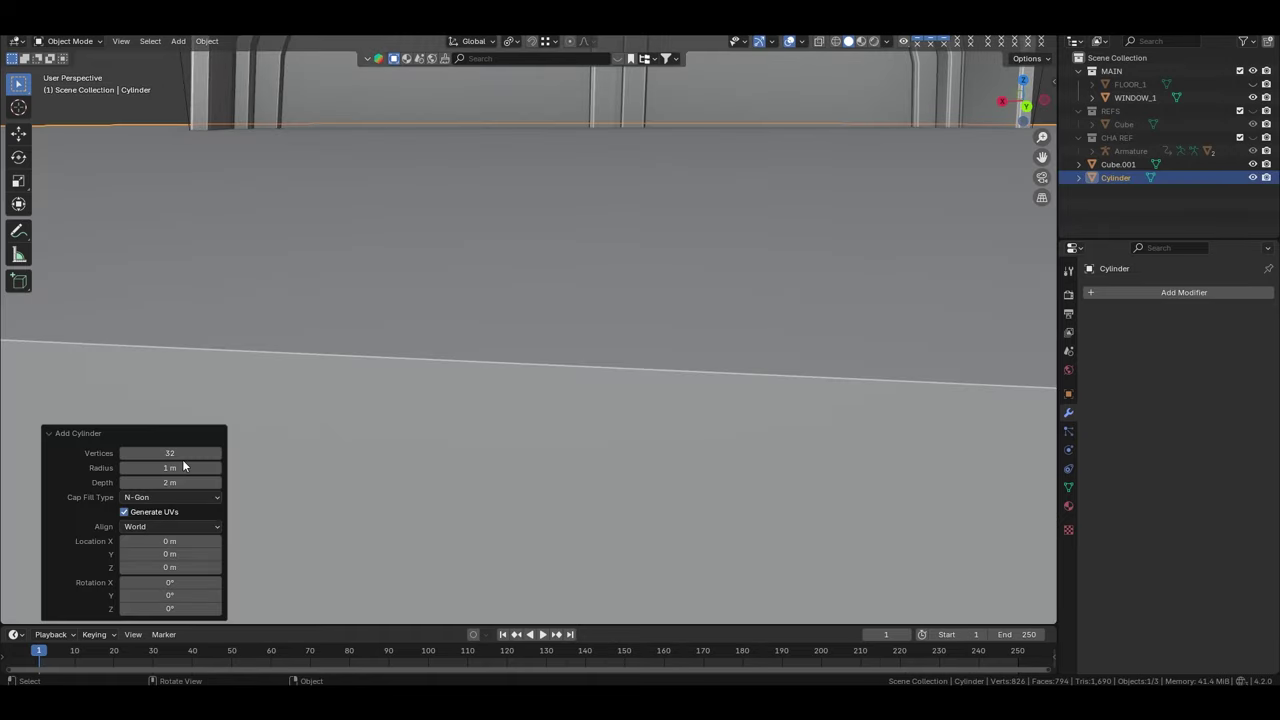
{"action": "type", "text": "6"}
{"action": "key", "text": "Return"}
Shrink the cylinder to knob size and move it to handle height
{"action": "key", "text": "KP_Decimal"}
{"action": "key", "text": "s"}
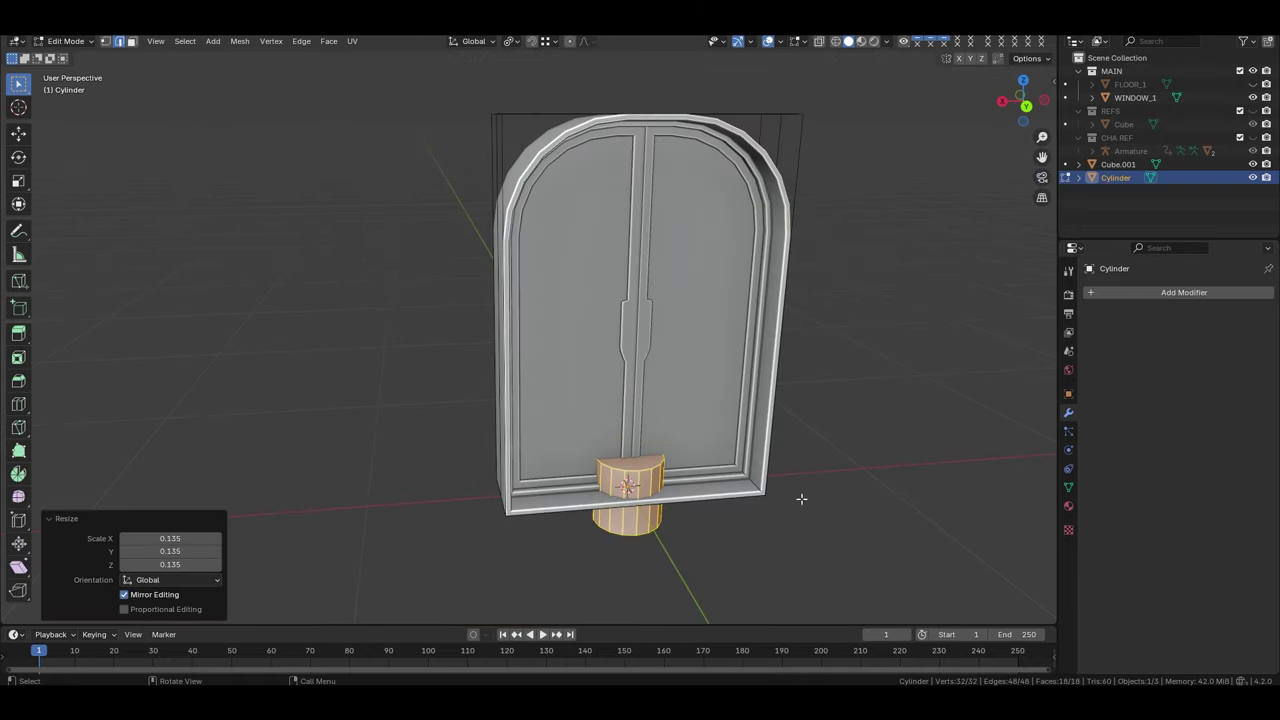
{"action": "key", "text": "KP_3"}
{"action": "key", "text": "g"}
{"action": "left_click", "coordinate": [680, 215]}
{"action": "middle_click_drag", "start_coordinate": [680, 215], "coordinate": [719, 197]}
{"action": "scroll", "coordinate": [640, 330], "scroll_direction": "up", "scroll_amount": 5}
Rotate the cylinder 90° about X and slide it along Y against the door
{"action": "key", "text": "g"}
{"action": "key", "text": "z"}
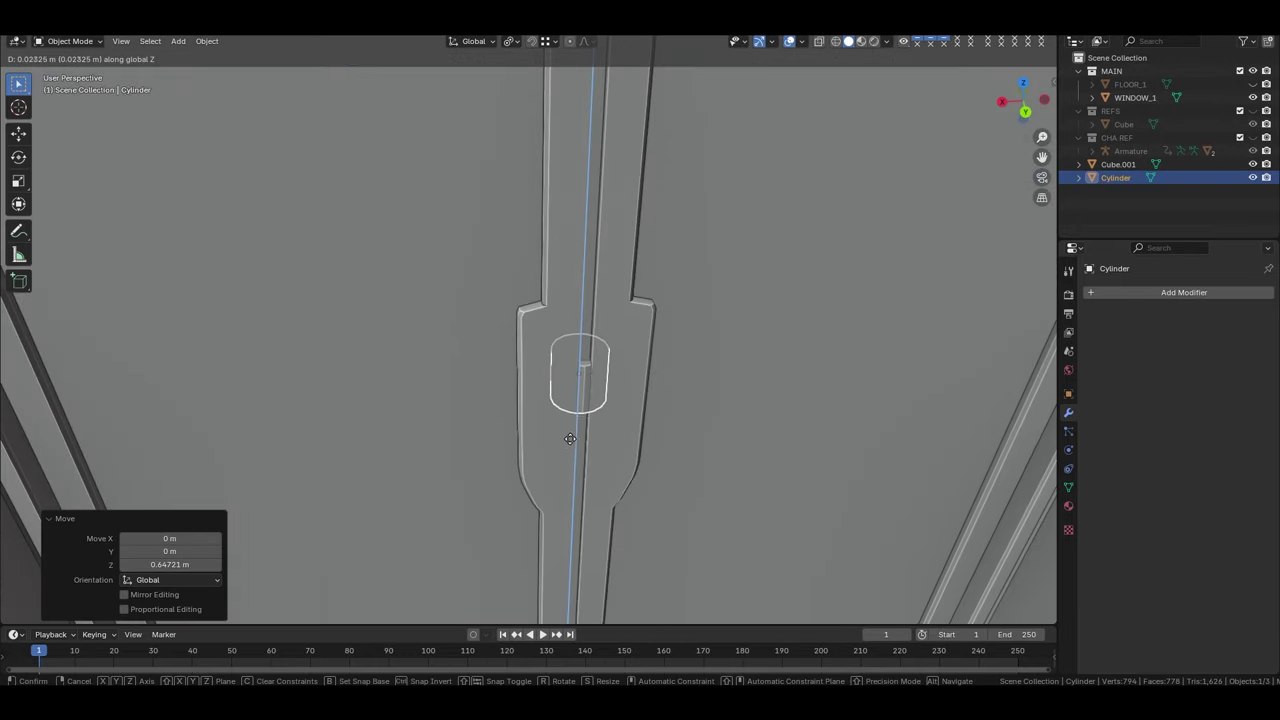
{"action": "type", "text": "90"}
{"action": "key", "text": "Return"}
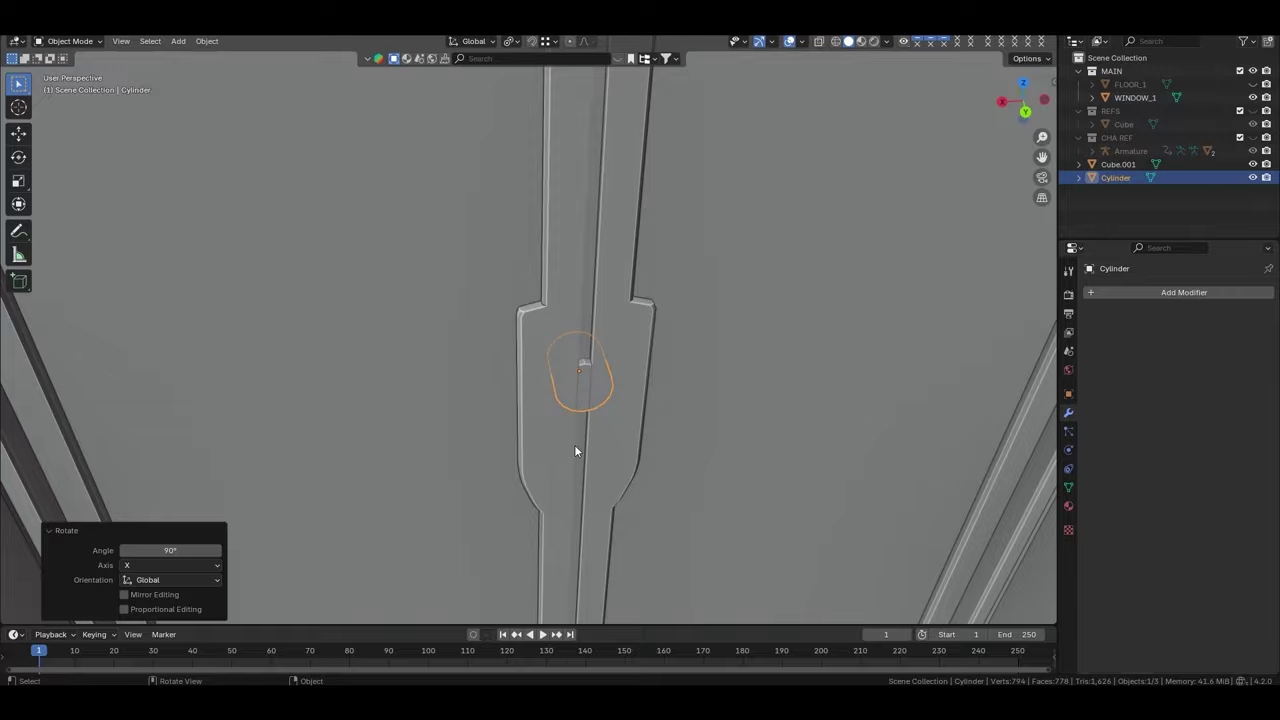
{"action": "middle_click_drag", "start_coordinate": [574, 444], "coordinate": [583, 429]}
{"action": "key", "text": "g"}
{"action": "key", "text": "y"}
{"action": "left_click", "coordinate": [664, 474]}
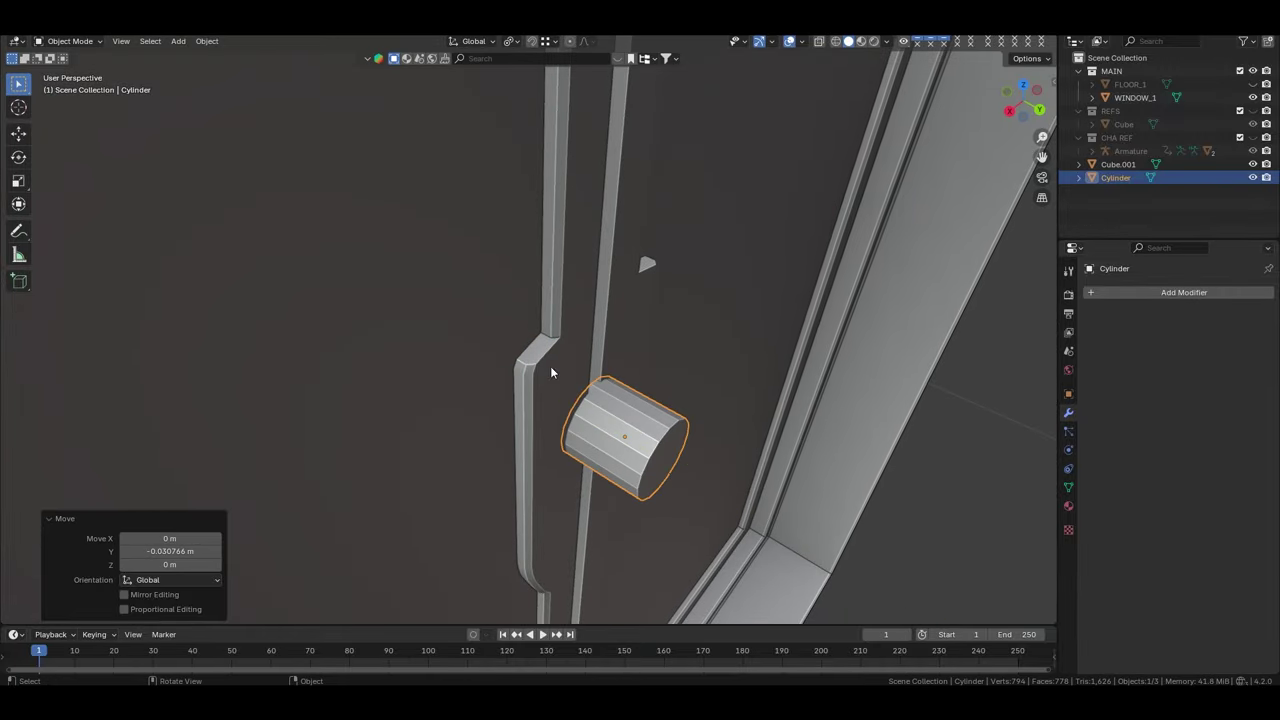
Resize the cylinder's circular end face to knob proportions in Edit Mode
{"action": "key", "text": "ctrl+KP_1"}
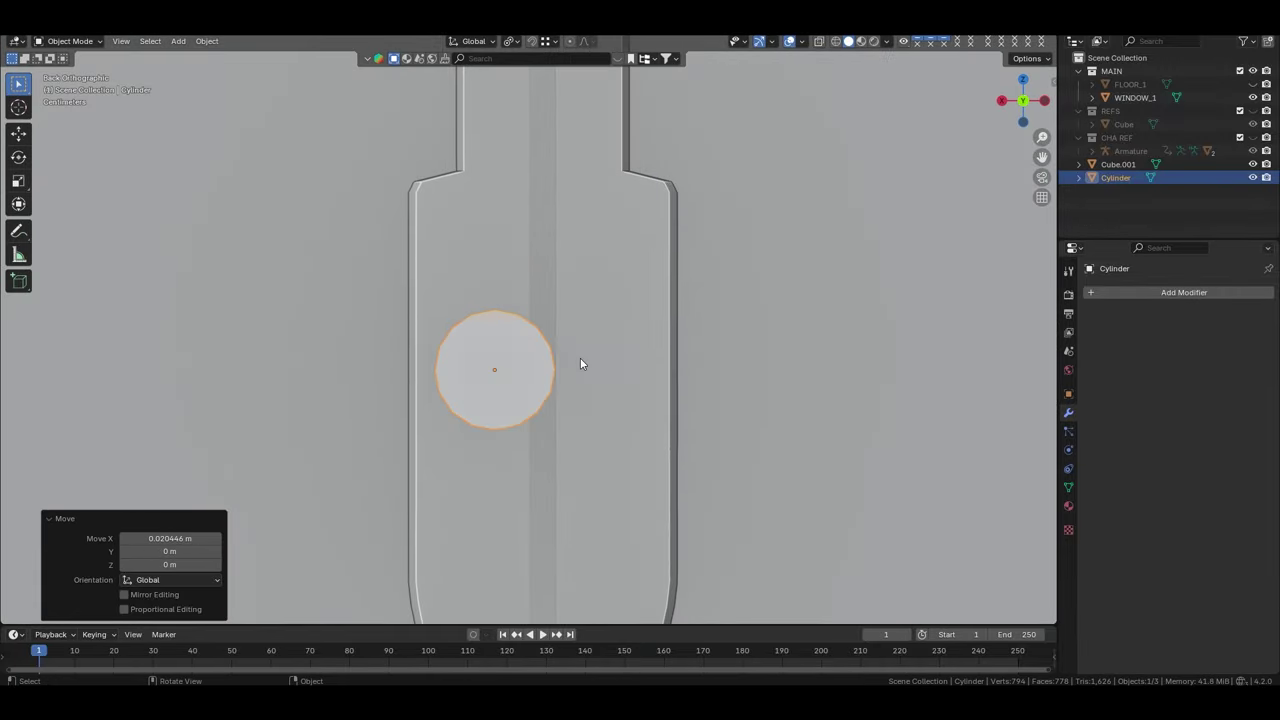
{"action": "key", "text": "Tab"}
{"action": "key", "text": "s"}
{"action": "left_click", "coordinate": [584, 379]}
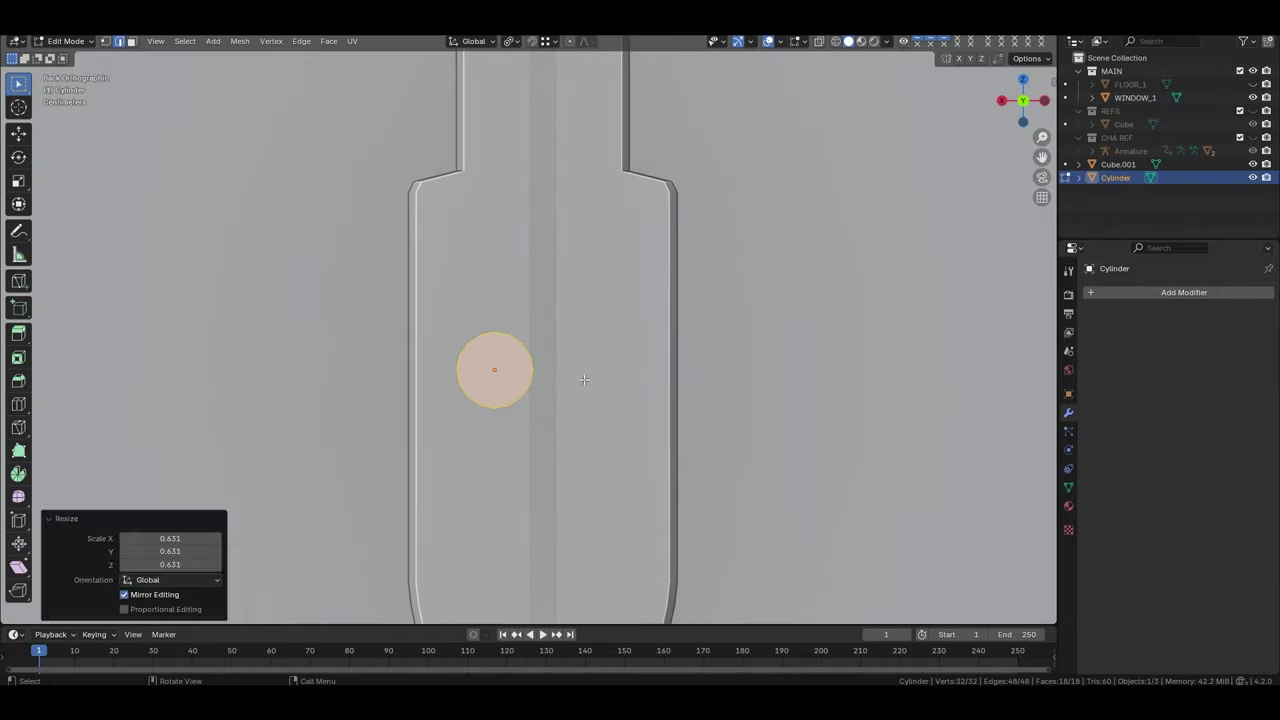
{"action": "key", "text": "s"}
{"action": "left_click", "coordinate": [579, 385]}
{"action": "key", "text": "s"}
{"action": "left_click", "coordinate": [610, 406]}
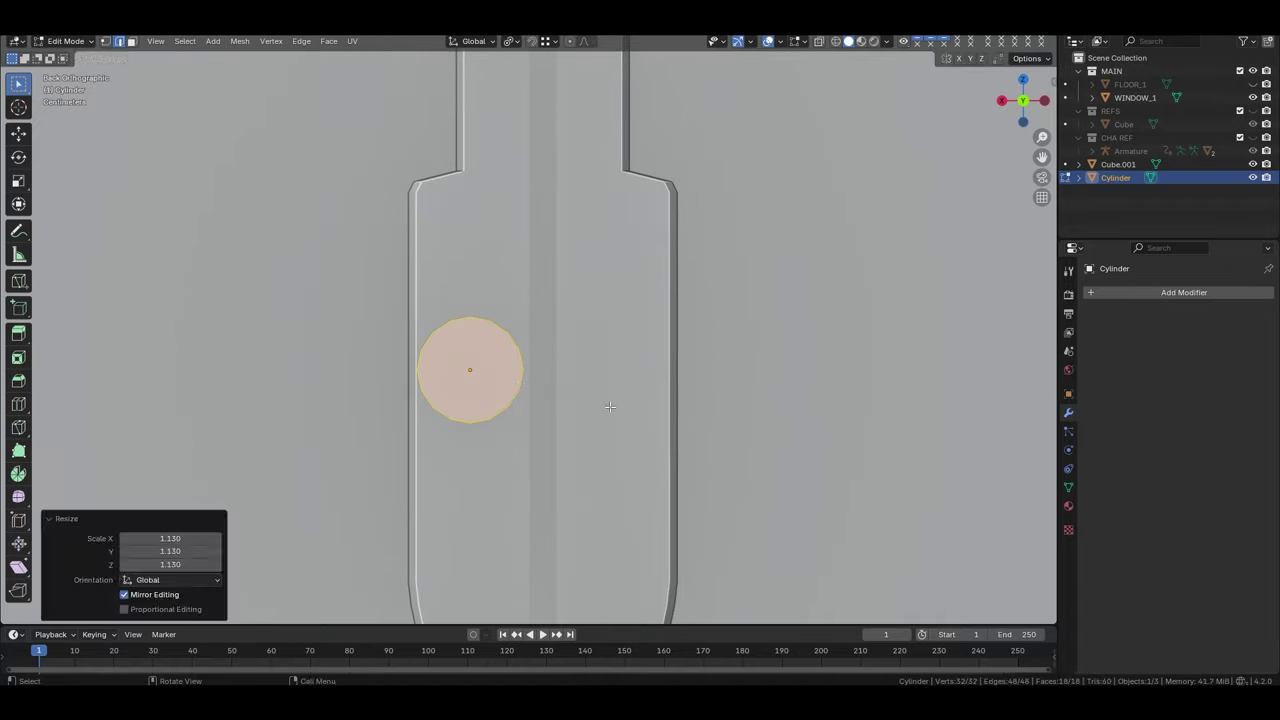
Slide the knob sideways beside the centre seam of the door
{"action": "key", "text": "Tab"}
{"action": "key", "text": "g"}
{"action": "left_click", "coordinate": [611, 405]}
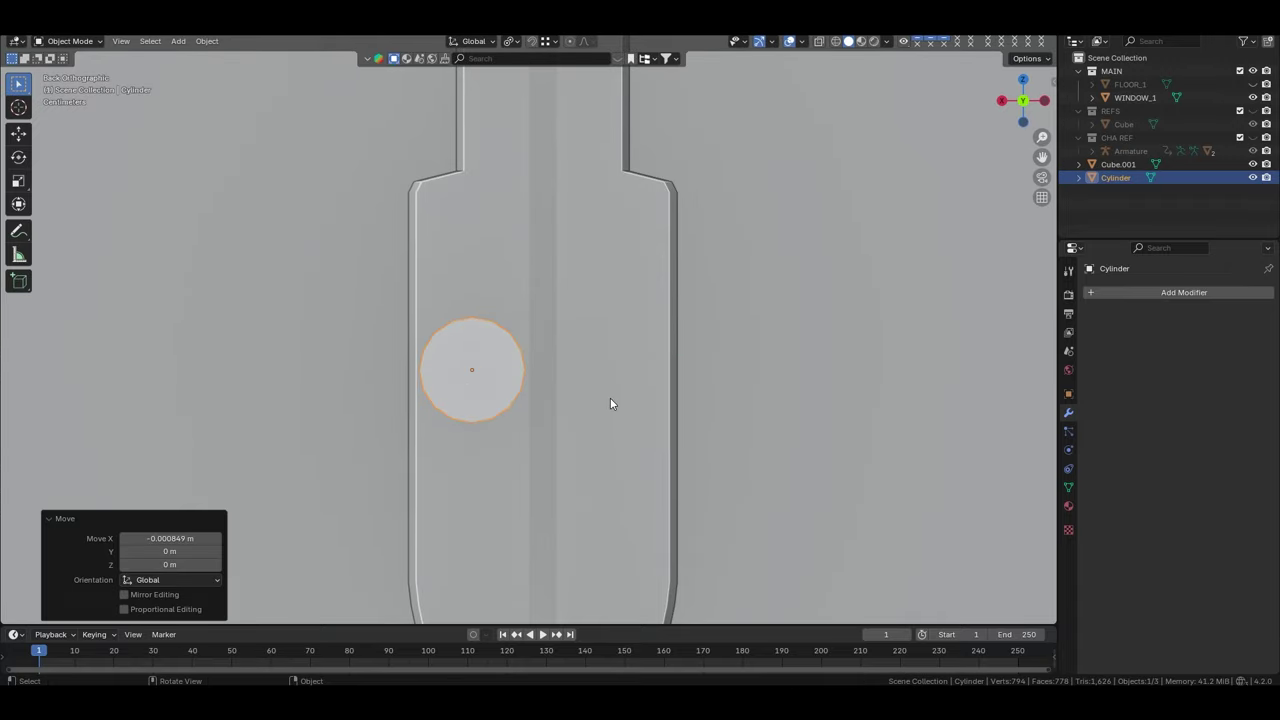
{"action": "mouse_move", "coordinate": [486, 234]}
{"action": "middle_mouse_down"}
{"action": "mouse_move", "coordinate": [484, 393]}
{"action": "mouse_move", "coordinate": [457, 363]}
{"action": "middle_mouse_up"}
Push the knob's front face out along Y to form its rim
{"action": "key", "text": "Tab"}
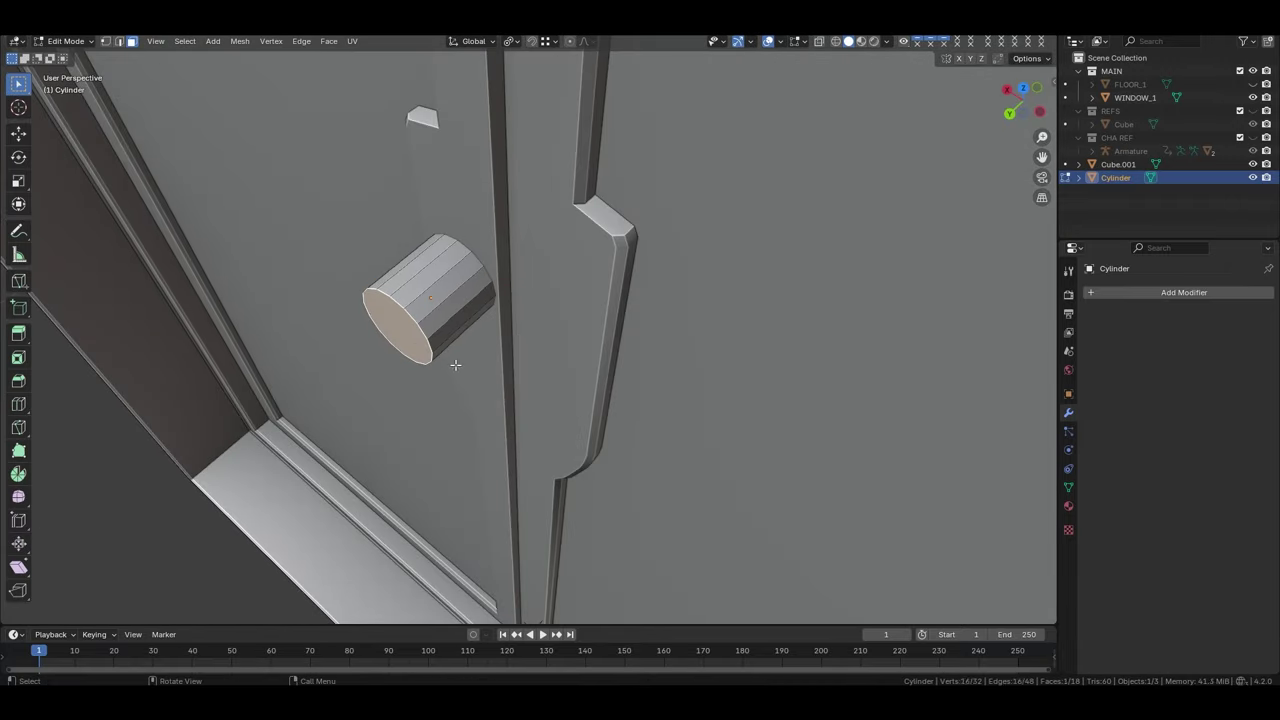
{"action": "key", "text": "g"}
{"action": "key", "text": "y"}
{"action": "left_click", "coordinate": [578, 430]}
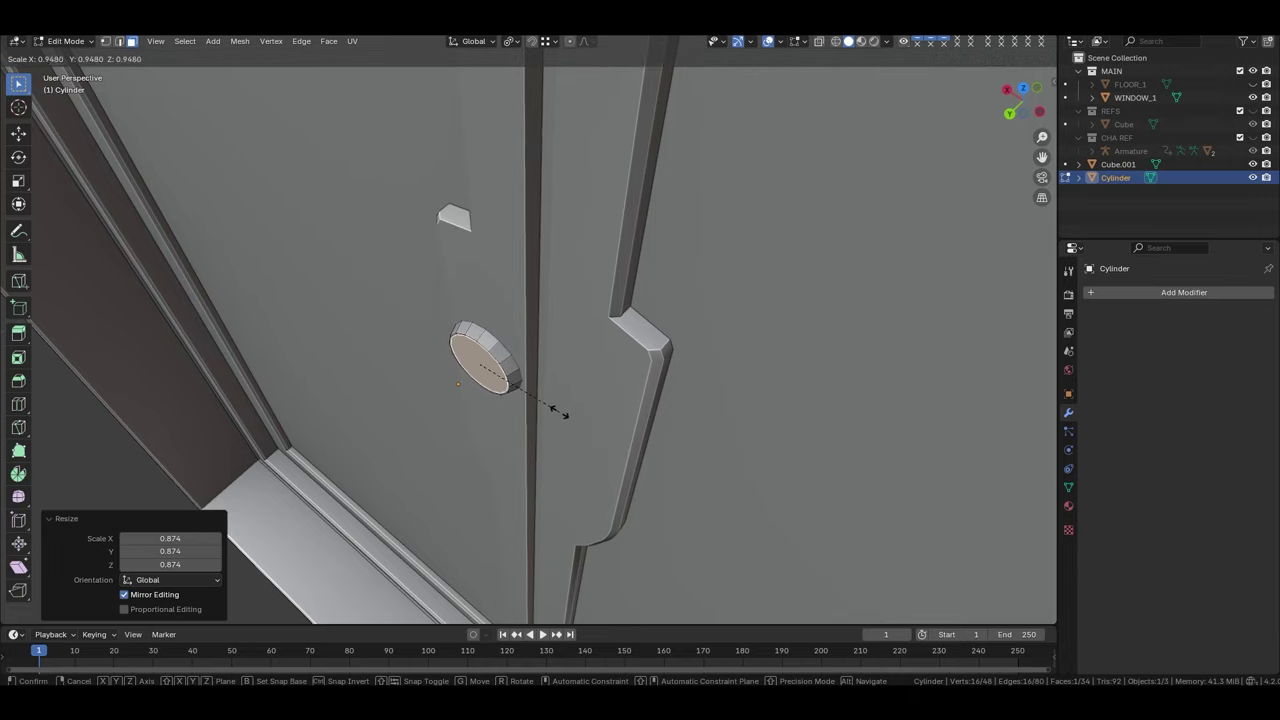
{"action": "left_click", "coordinate": [564, 409]}
{"action": "scroll", "coordinate": [564, 409], "scroll_direction": "down", "scroll_amount": 5}
{"action": "middle_click_drag", "start_coordinate": [564, 409], "coordinate": [493, 363]}
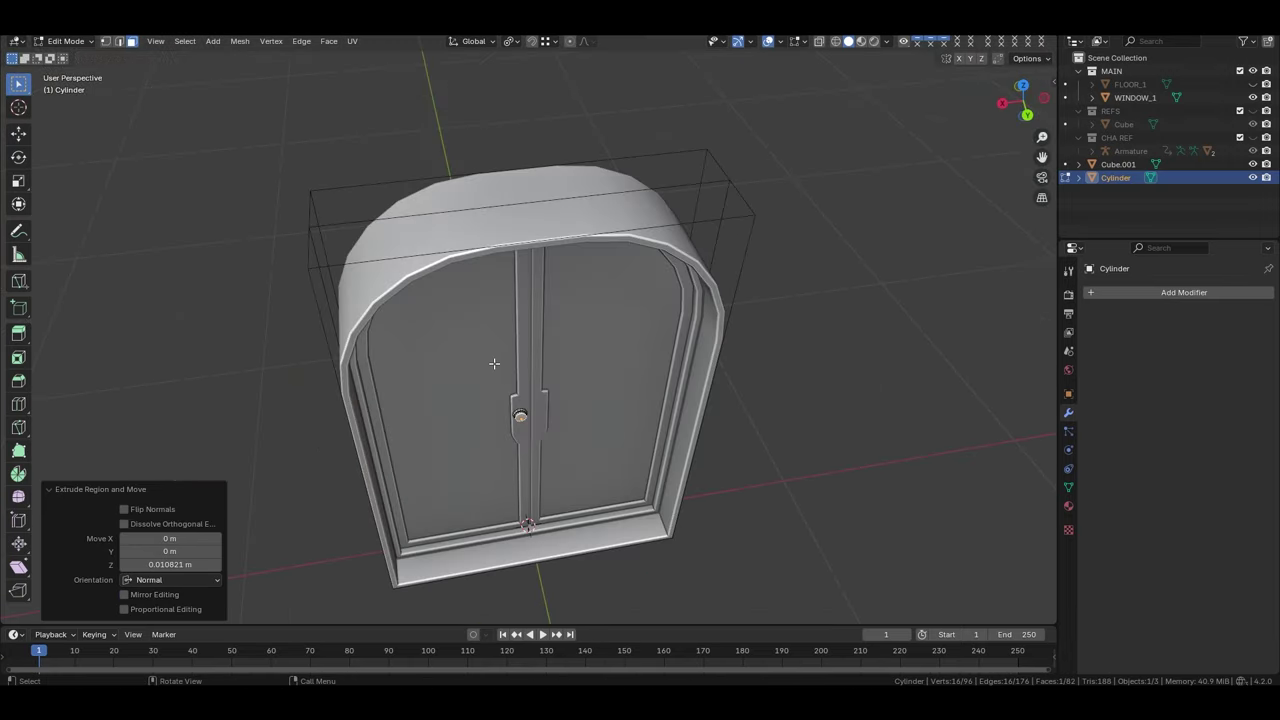
Extrude the knob's front face and scale it slightly larger for an outer rim
{"action": "key", "text": "KP_Decimal"}
{"action": "key", "text": "z"}
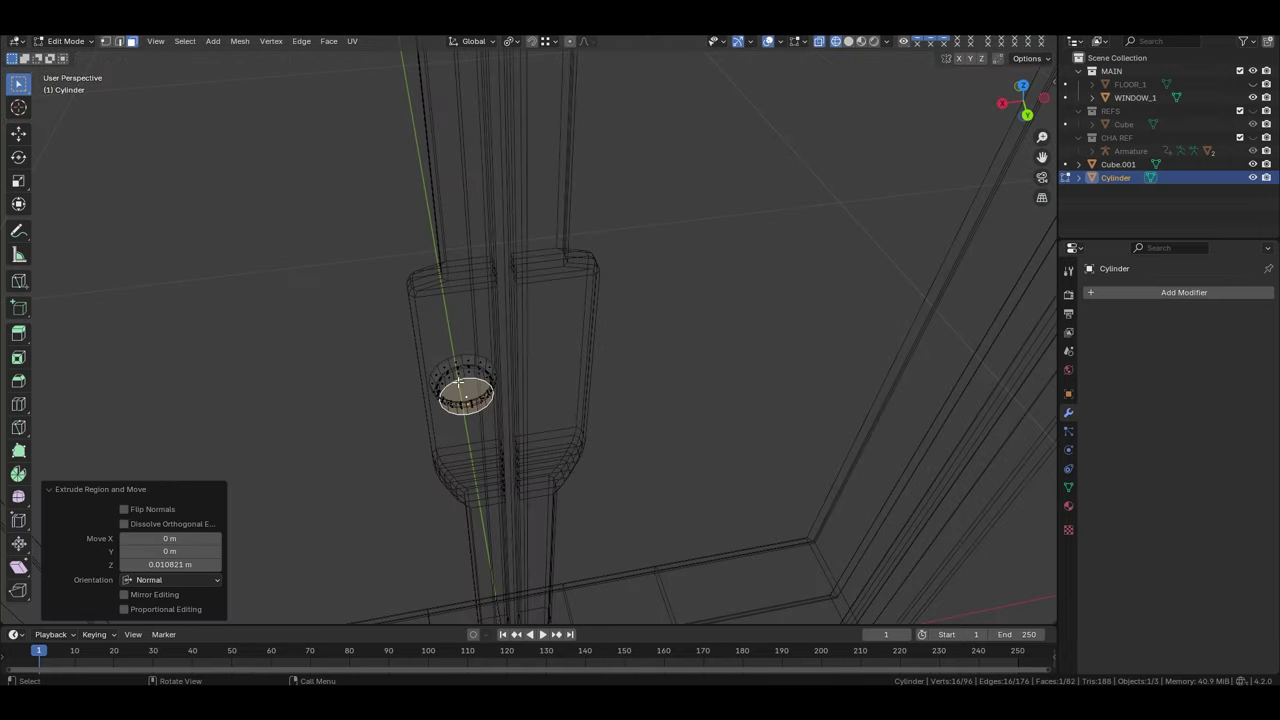
{"action": "key", "text": "ctrl+Tab"}
{"action": "key", "text": "shift+z"}
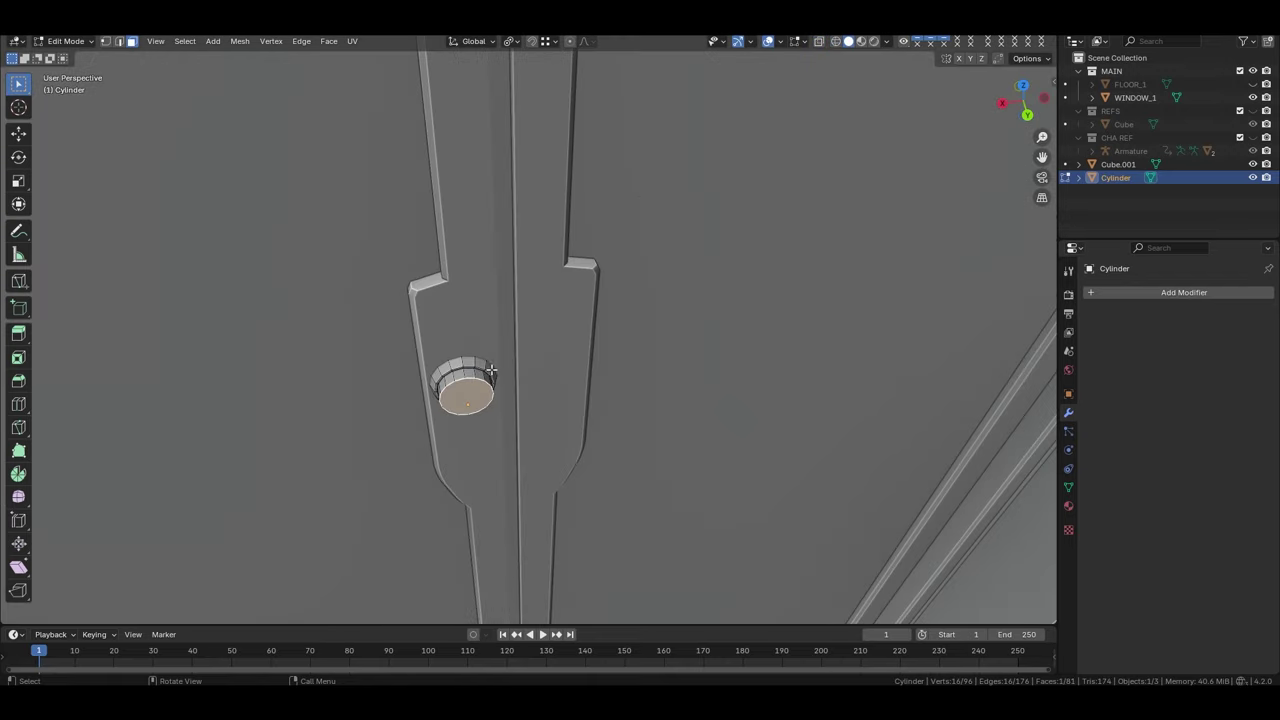
{"action": "scroll", "coordinate": [491, 370], "scroll_direction": "up", "scroll_amount": 2}
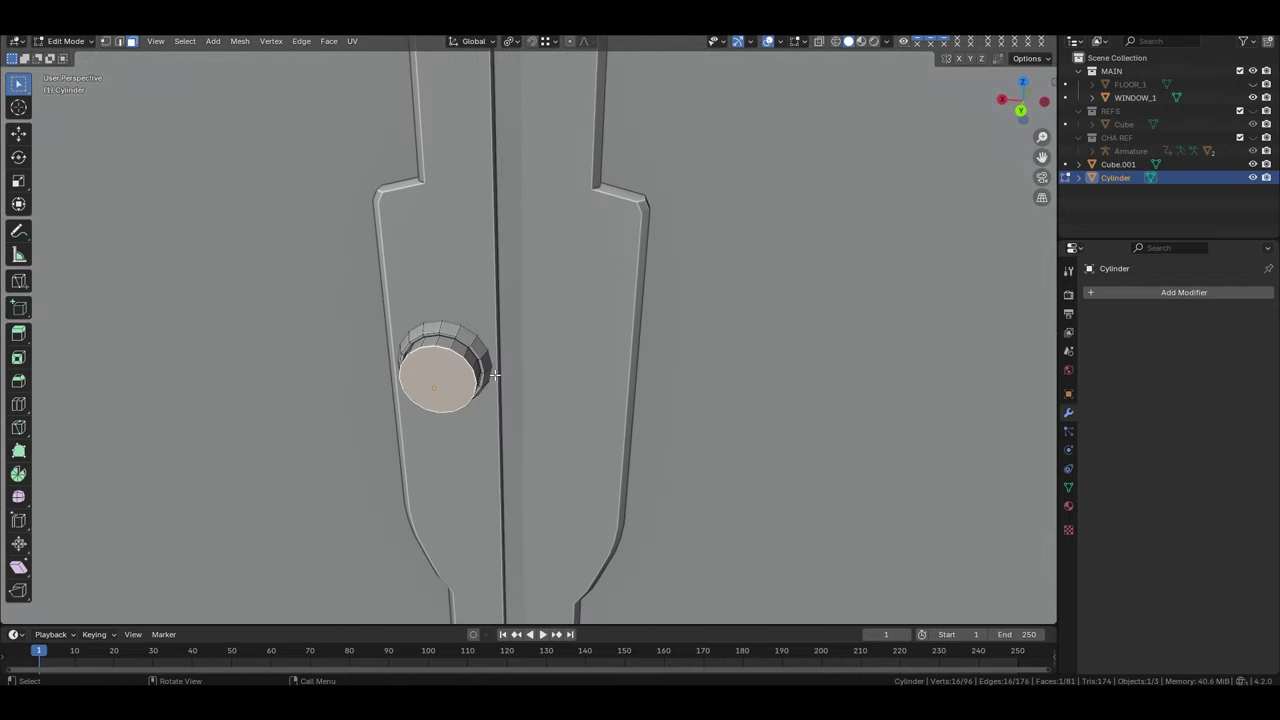
{"action": "key", "text": "e"}
{"action": "left_click", "coordinate": [471, 400]}
{"action": "key", "text": "s"}
{"action": "left_click", "coordinate": [466, 408]}
Delete the knob's front cap and Grid Fill the open boundary loop
{"action": "middle_click_drag", "start_coordinate": [466, 408], "coordinate": [470, 415]}
{"action": "key", "text": "e"}
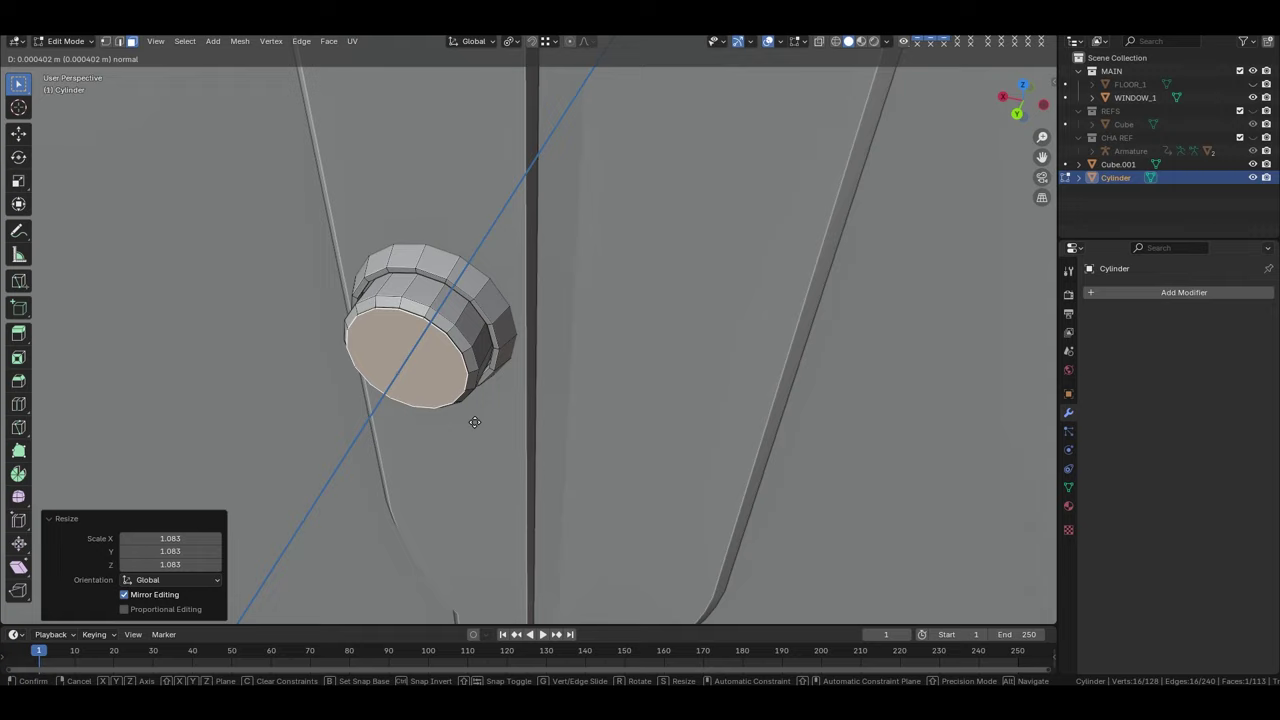
{"action": "right_click", "coordinate": [474, 422]}
{"action": "scroll", "coordinate": [474, 422], "scroll_direction": "down", "scroll_amount": 5}
{"action": "scroll", "coordinate": [450, 420], "scroll_direction": "up", "scroll_amount": 5}
{"action": "key", "text": "x"}
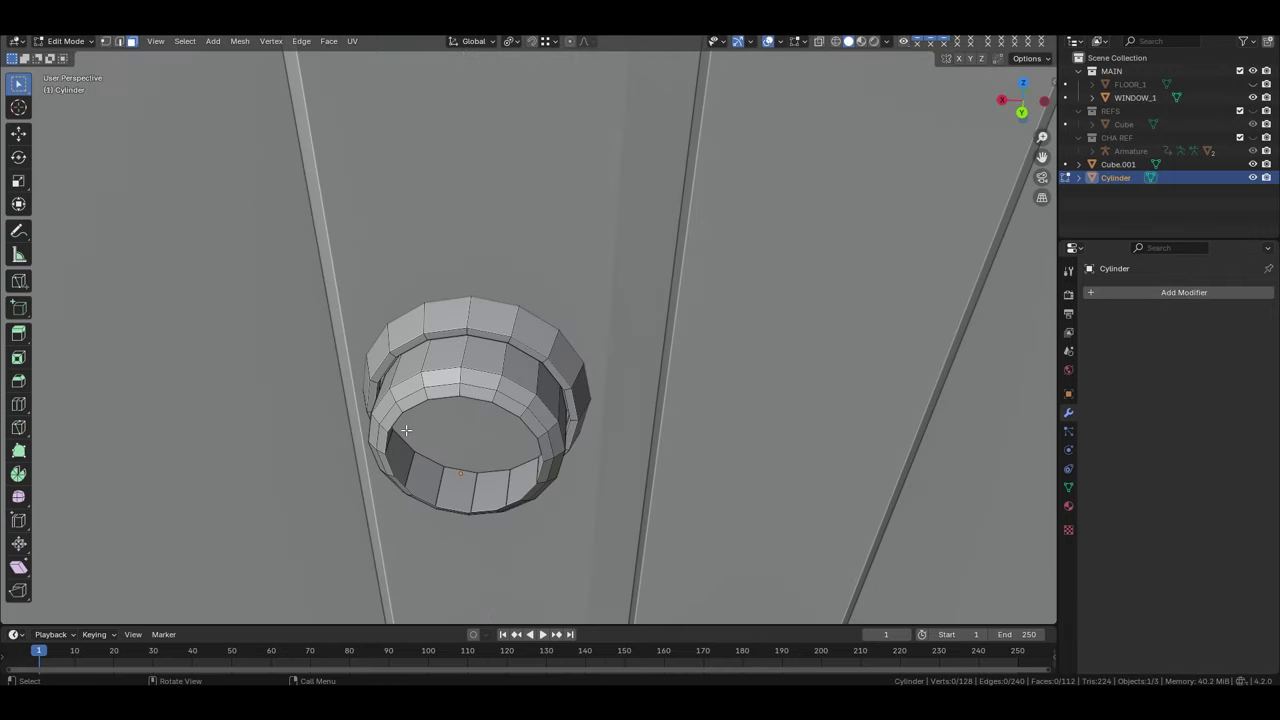
{"action": "key", "text": "2"}
{"action": "left_click", "coordinate": [406, 430], "text": "alt"}
{"action": "key", "text": "ctrl+f"}
{"action": "left_click", "coordinate": [505, 424]}
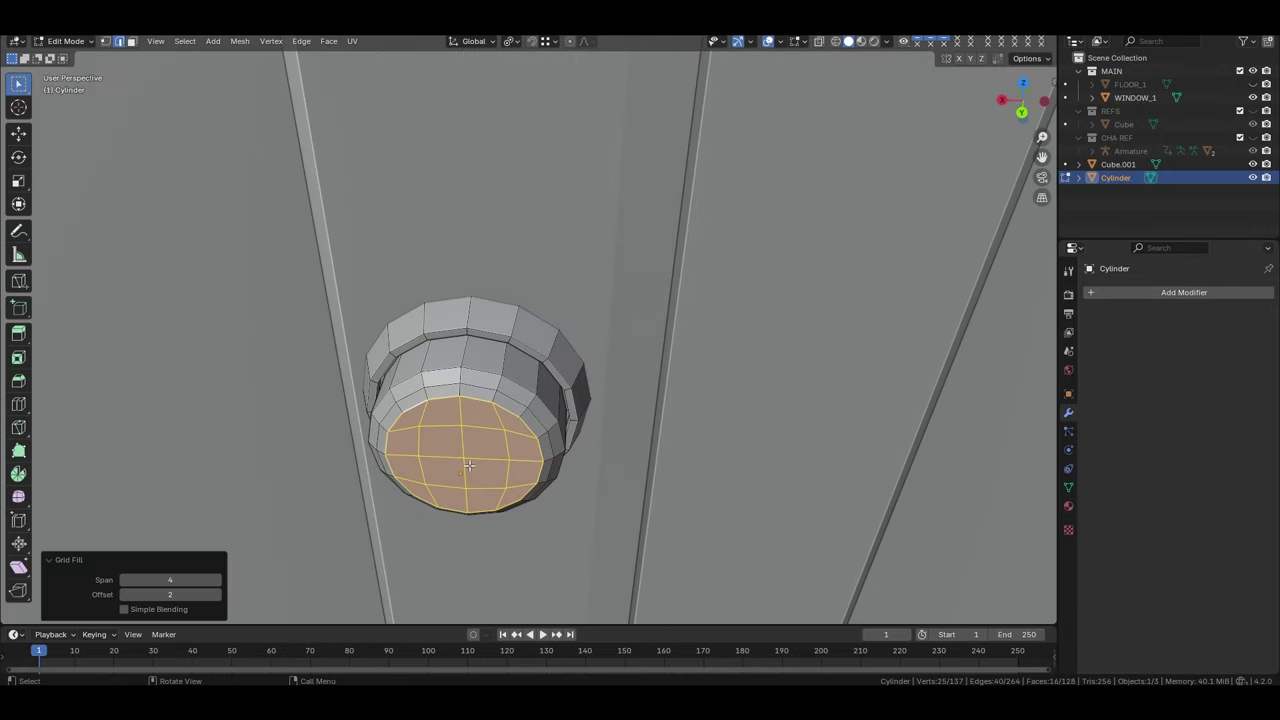
Inset the grid faces and narrow the six lower faces to 0.85 on X
{"action": "left_click", "coordinate": [654, 505]}
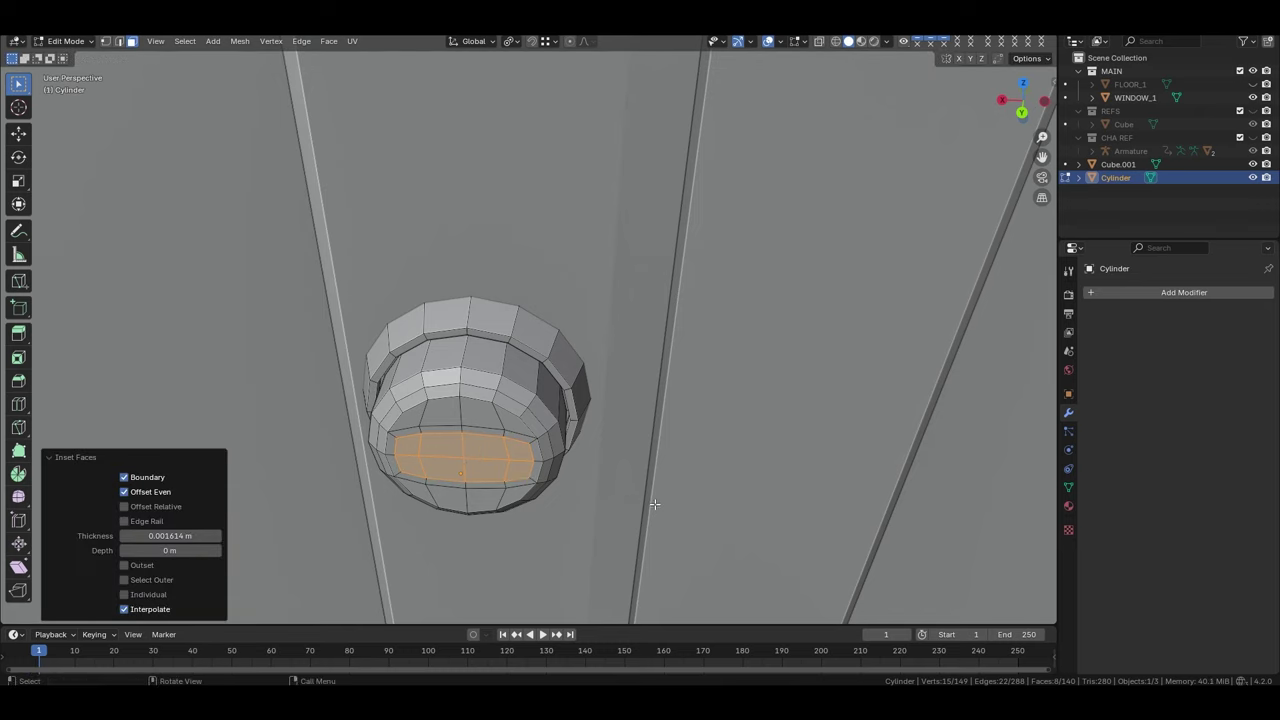
{"action": "middle_click_drag", "start_coordinate": [651, 506], "coordinate": [474, 437]}
{"action": "left_click_drag", "start_coordinate": [452, 488], "coordinate": [453, 489]}
{"action": "scroll", "coordinate": [497, 494], "scroll_direction": "up", "scroll_amount": 3}
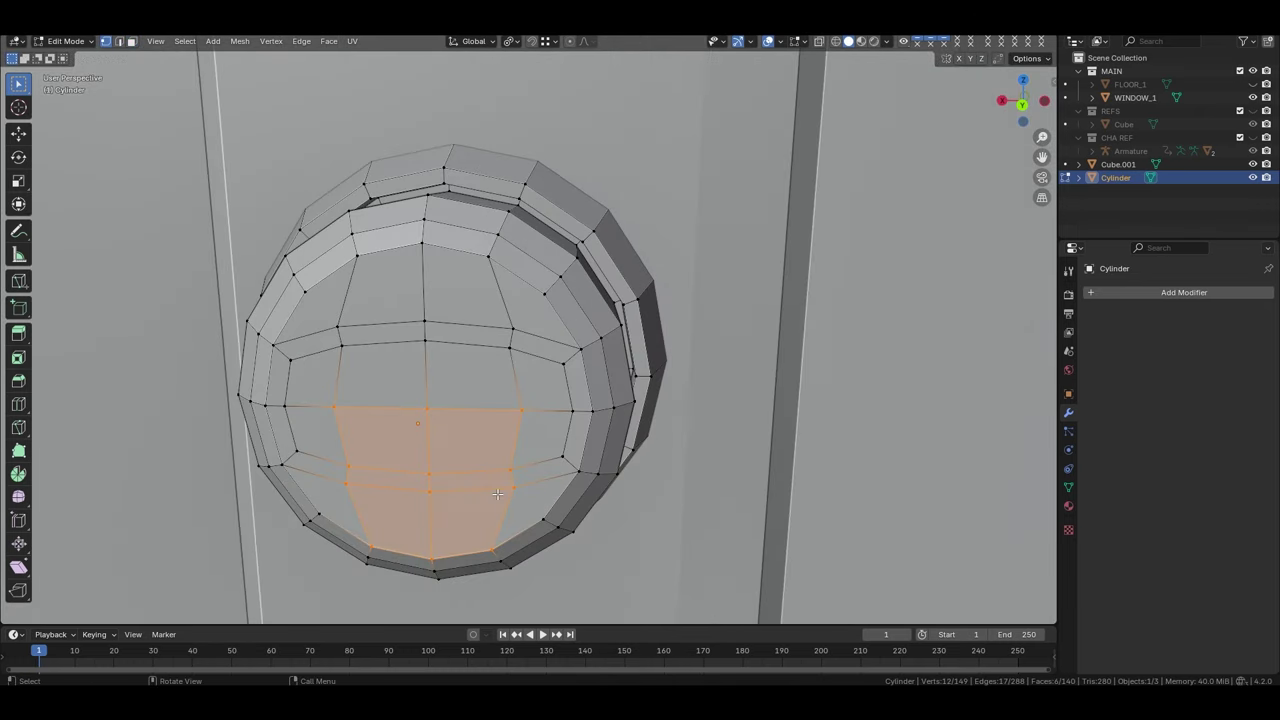
{"action": "key", "text": "Return"}
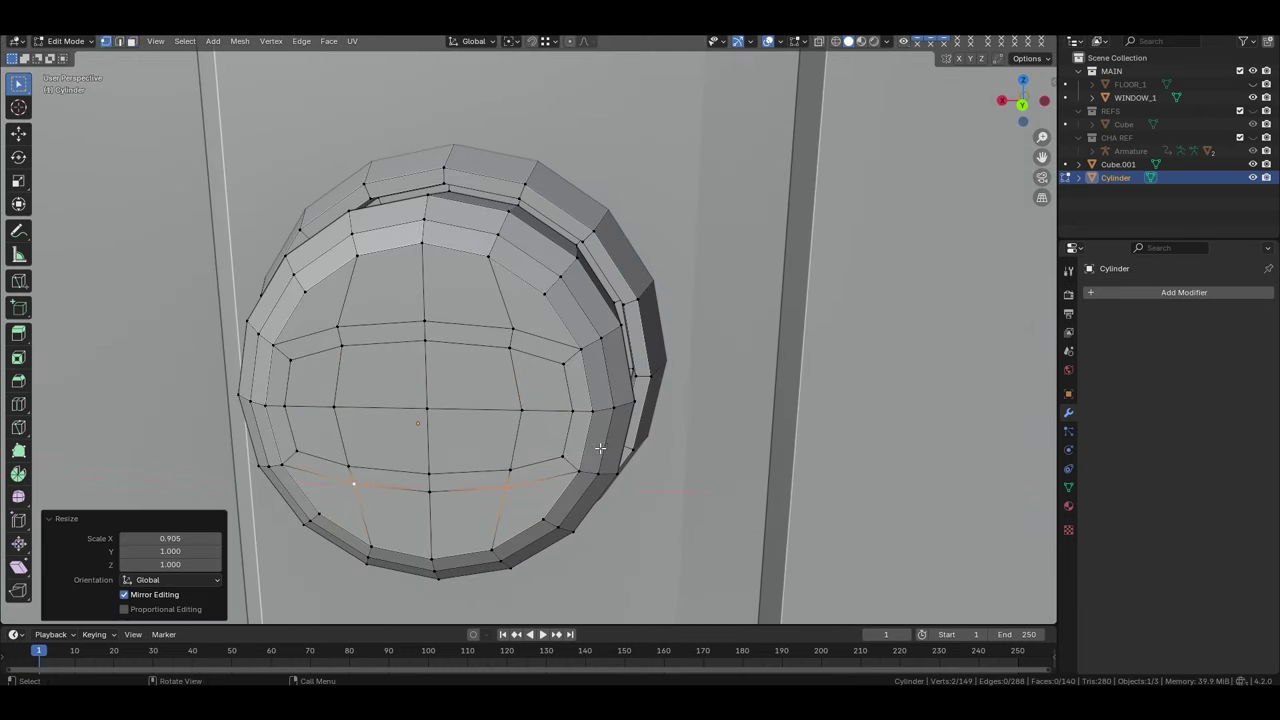
{"action": "key", "text": "3"}
{"action": "left_click", "coordinate": [489, 392]}
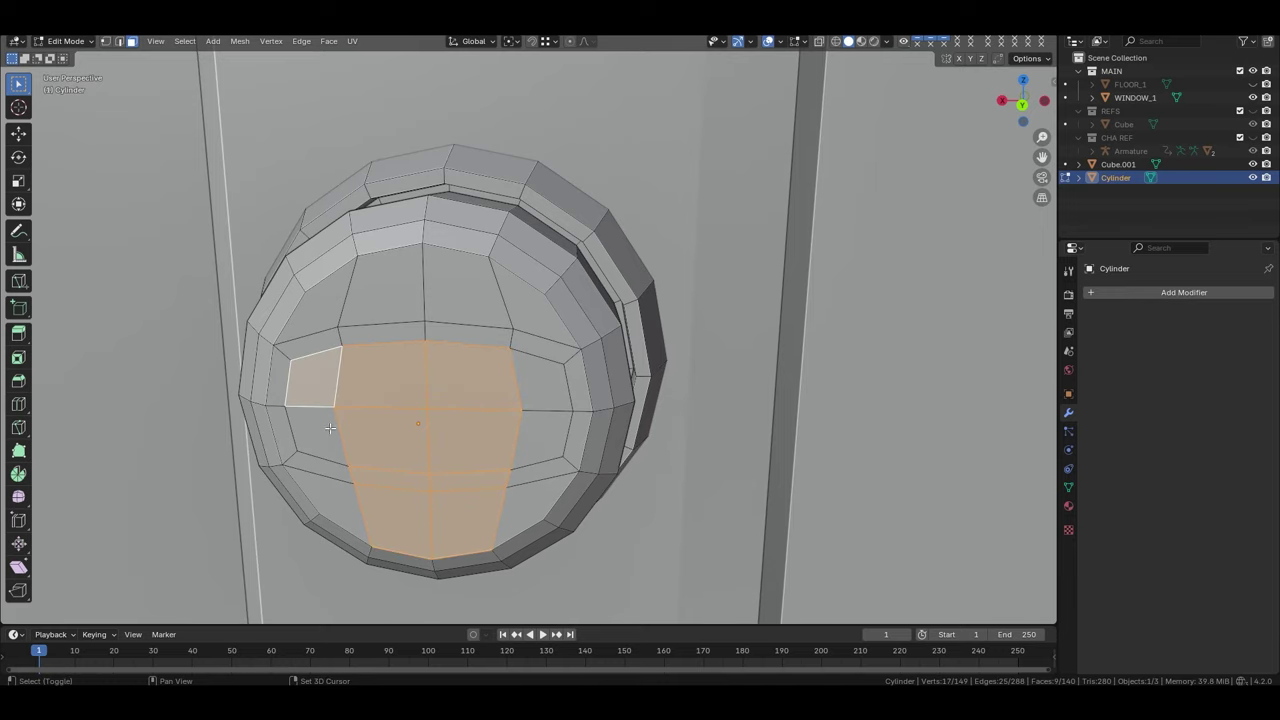
{"action": "left_click", "coordinate": [330, 428], "text": "shift"}
{"action": "scroll", "coordinate": [330, 428], "scroll_direction": "down", "scroll_amount": 3}
Extrude a short stub from the knob's selected faces and scale its end down
{"action": "scroll", "coordinate": [444, 471], "scroll_direction": "up", "scroll_amount": 3}
{"action": "mouse_move", "coordinate": [330, 428]}
{"action": "middle_mouse_down"}
{"action": "mouse_move", "coordinate": [444, 471]}
{"action": "mouse_move", "coordinate": [505, 456]}
{"action": "middle_mouse_up"}
{"action": "key", "text": "Escape"}
{"action": "key", "text": "e"}
{"action": "left_click", "coordinate": [443, 437]}
{"action": "scroll", "coordinate": [443, 437], "scroll_direction": "down", "scroll_amount": 4}
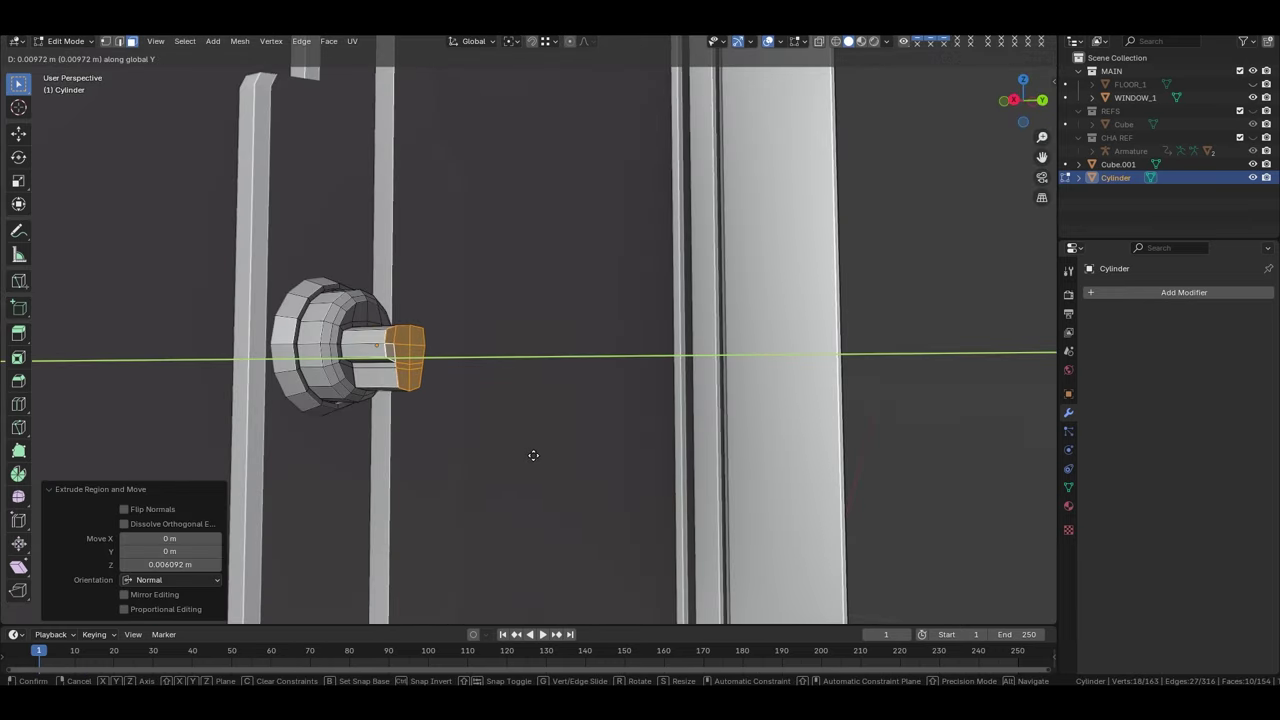
{"action": "left_click", "coordinate": [533, 455]}
{"action": "scroll", "coordinate": [526, 451], "scroll_direction": "up", "scroll_amount": 5}
{"action": "key", "text": "s"}
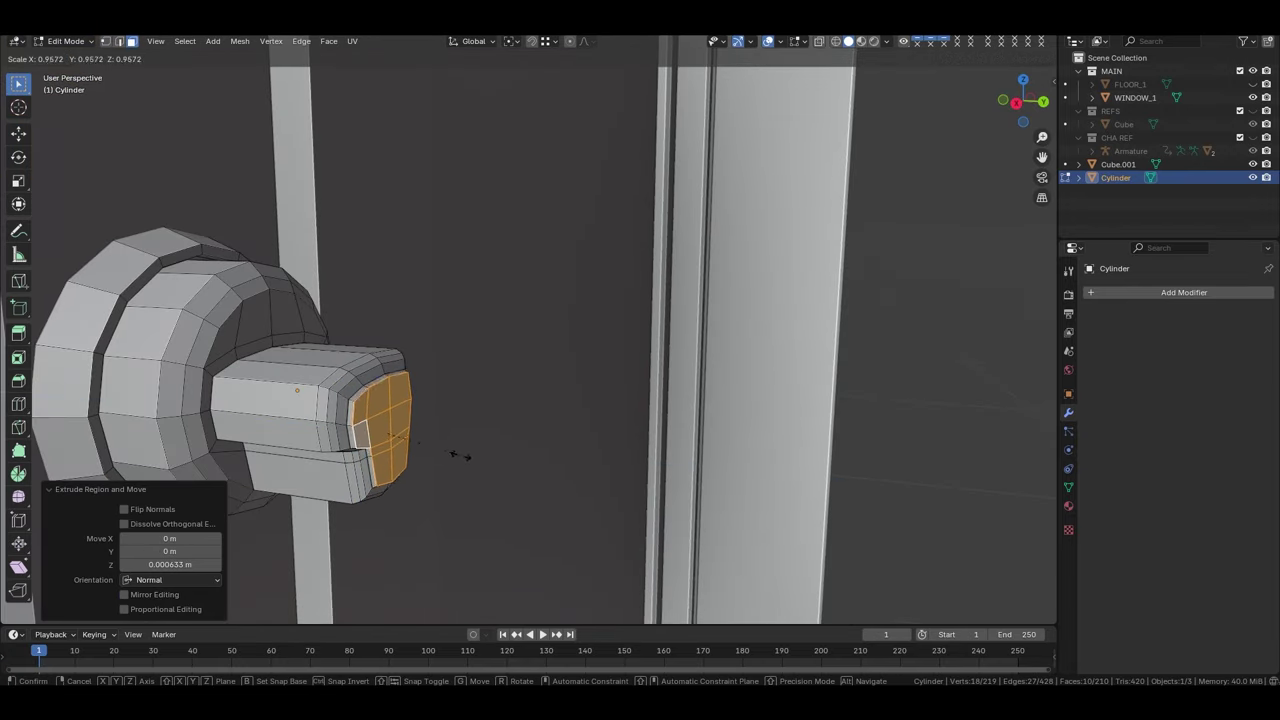
{"action": "left_click", "coordinate": [283, 400]}
Extrude the stub's end faces 0.106 m along X into a long lever bar
{"action": "left_click", "coordinate": [320, 430], "text": "ctrl"}
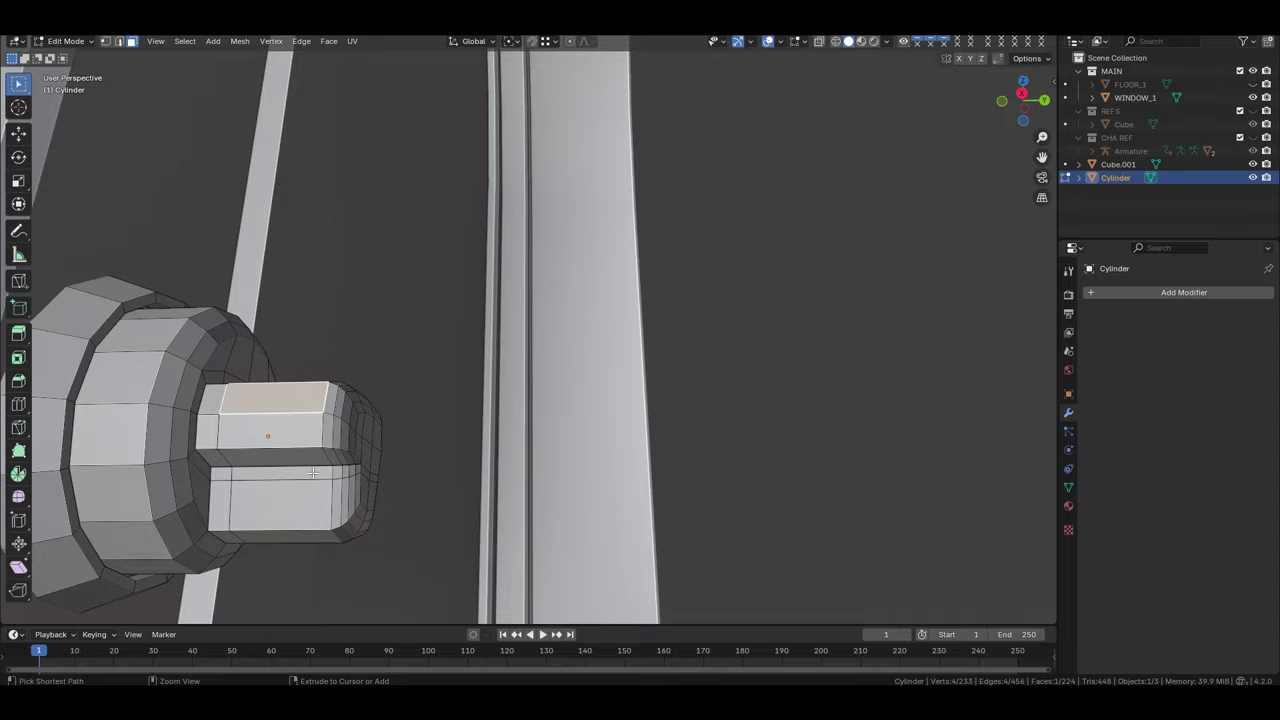
{"action": "mouse_move", "coordinate": [320, 430]}
{"action": "middle_mouse_down"}
{"action": "mouse_move", "coordinate": [386, 463]}
{"action": "mouse_move", "coordinate": [520, 340]}
{"action": "middle_mouse_up"}
{"action": "scroll", "coordinate": [386, 463], "scroll_direction": "down", "scroll_amount": 3}
{"action": "key", "text": "g"}
{"action": "key", "text": "x"}
{"action": "left_click", "coordinate": [437, 447]}
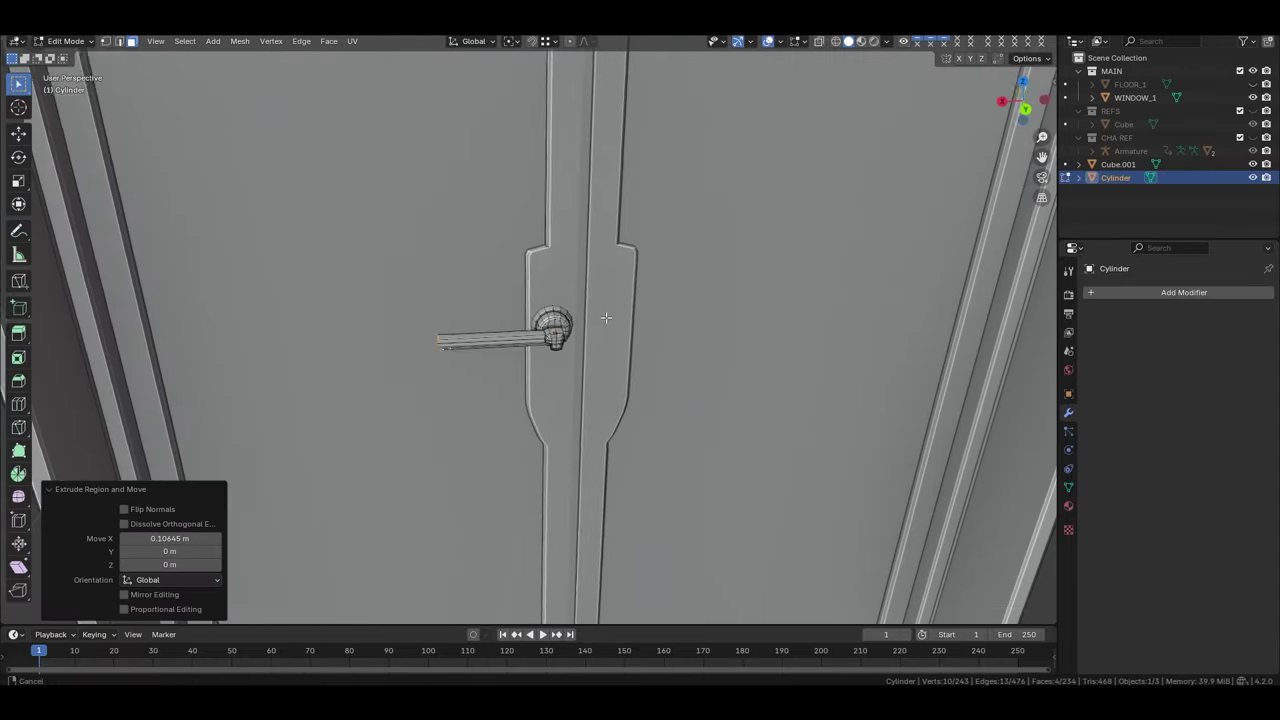
{"action": "scroll", "coordinate": [532, 336], "scroll_direction": "down", "scroll_amount": 5}
{"action": "scroll", "coordinate": [532, 336], "scroll_direction": "up", "scroll_amount": 5}
In Back view, extrude the bar's end downward, add a loop cut, and select the end segment
{"action": "key", "text": "grave"}
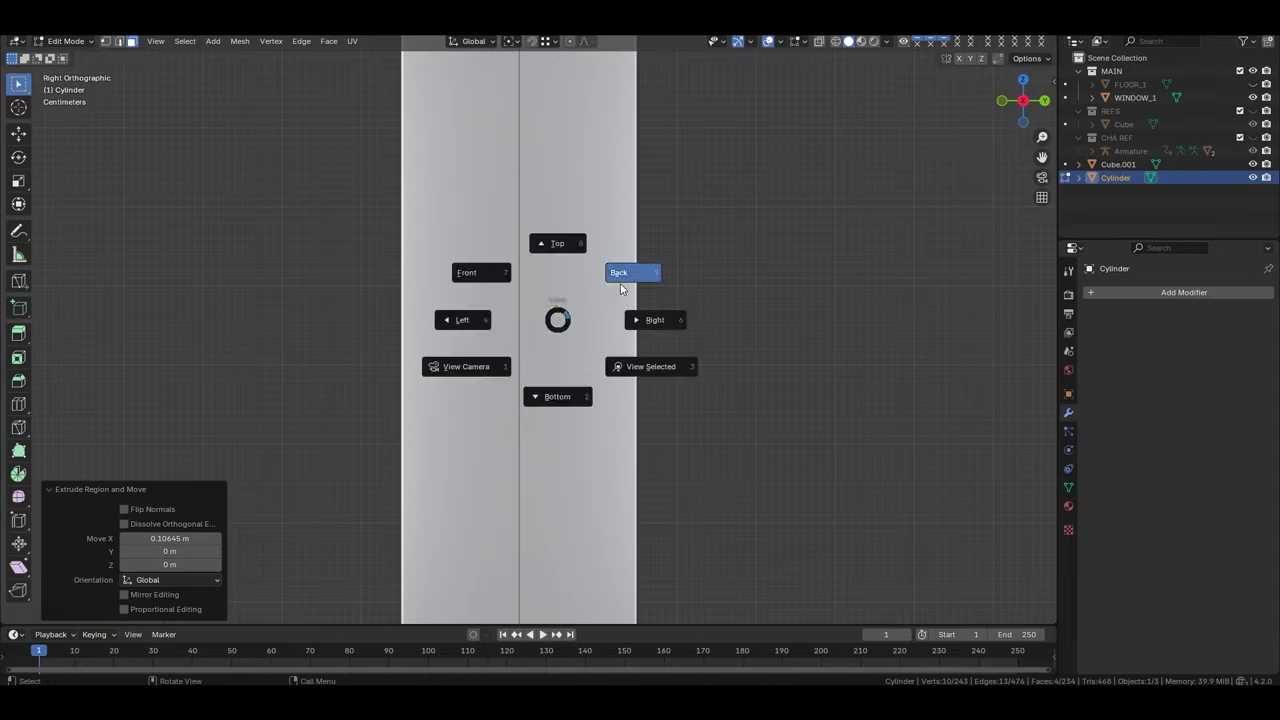
{"action": "left_click", "coordinate": [629, 271]}
{"action": "key", "text": "e"}
{"action": "left_click", "coordinate": [400, 403]}
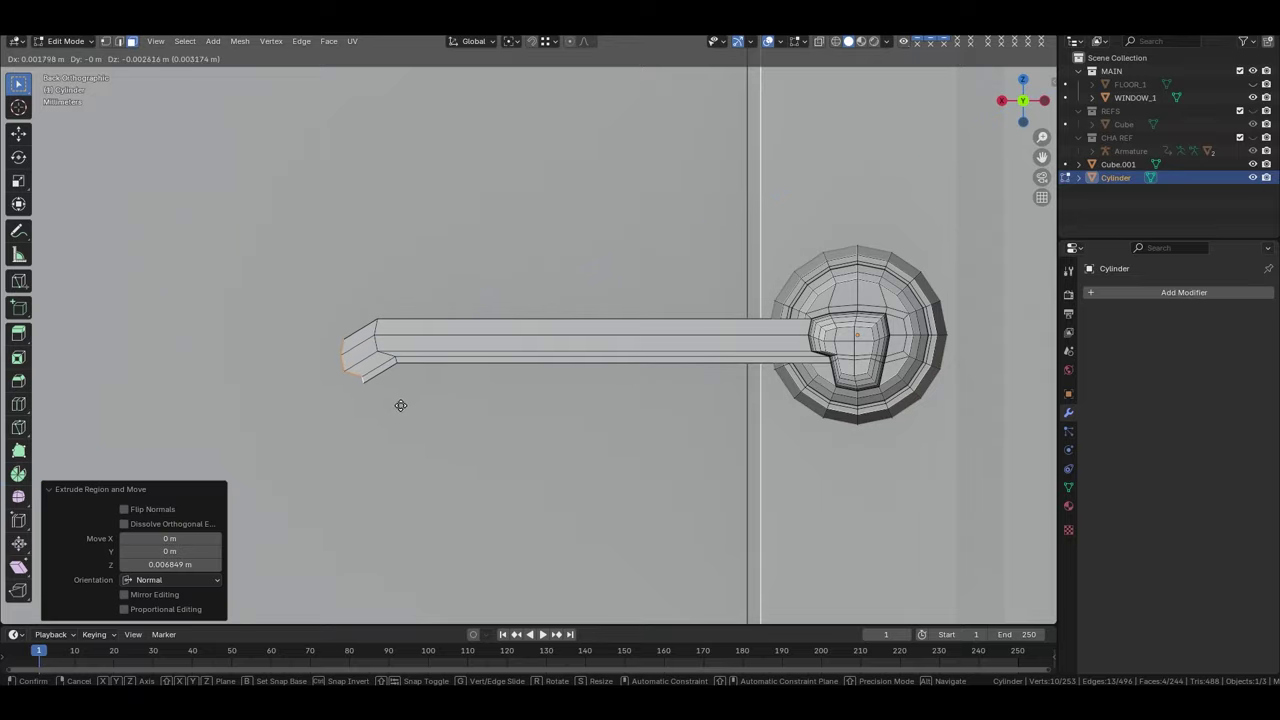
{"action": "key", "text": "e"}
{"action": "left_click", "coordinate": [356, 378]}
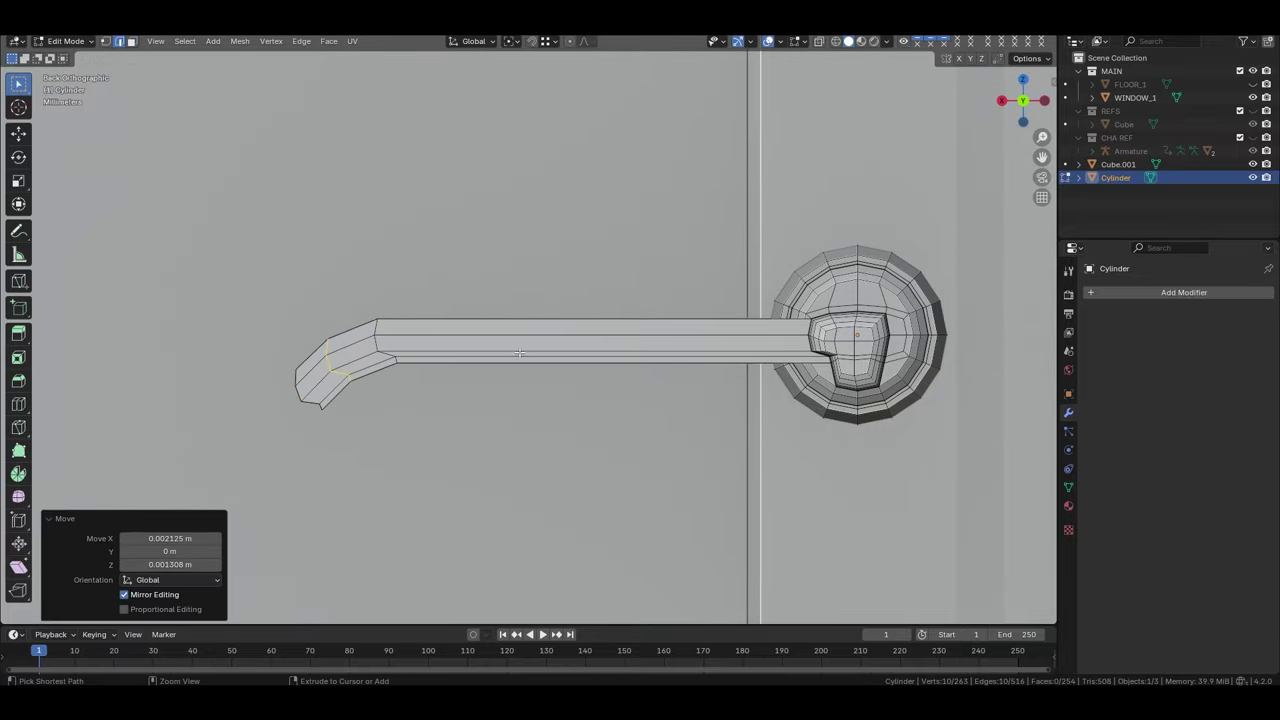
{"action": "key", "text": "ctrl+r"}
{"action": "left_click", "coordinate": [523, 343]}
{"action": "left_click_drag", "start_coordinate": [220, 357], "coordinate": [441, 436]}
Move the bent end segment into its new position and exit Edit Mode
{"action": "key", "text": "g"}
{"action": "left_click", "coordinate": [441, 436]}
{"action": "key", "text": "Tab"}
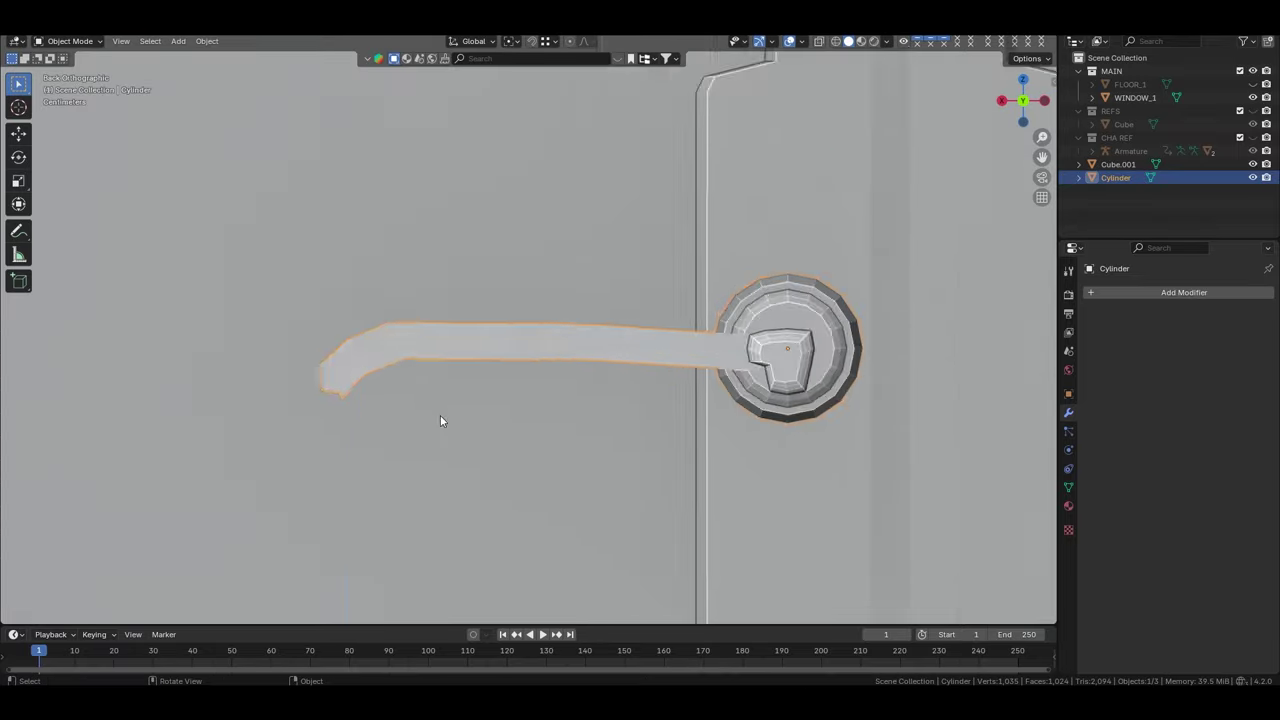
{"action": "scroll", "coordinate": [440, 415], "scroll_direction": "down", "scroll_amount": 5}
{"action": "mouse_move", "coordinate": [440, 415]}
{"action": "middle_mouse_down"}
{"action": "mouse_move", "coordinate": [578, 464]}
{"action": "mouse_move", "coordinate": [429, 485]}
{"action": "mouse_move", "coordinate": [488, 476]}
{"action": "mouse_move", "coordinate": [511, 398]}
{"action": "middle_mouse_up"}
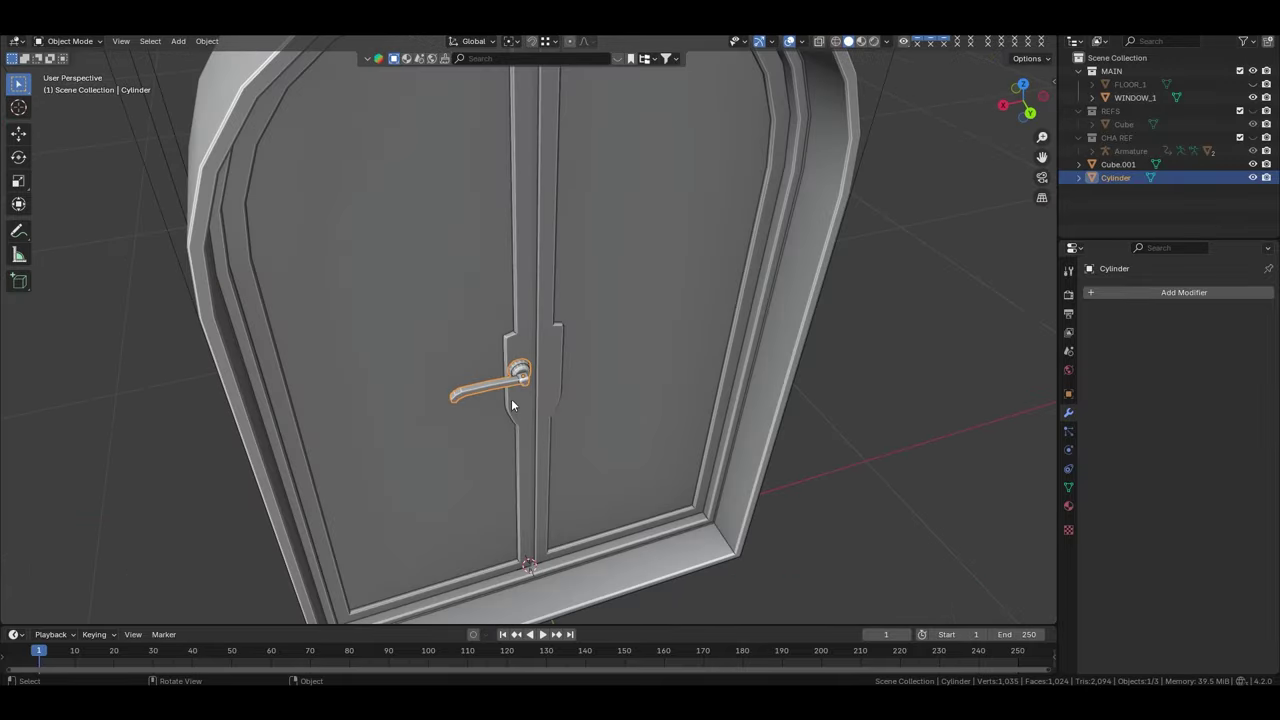
In Back Orthographic view, move the handle tip sideways in Edit Mode
{"action": "key", "text": "KP_3"}
{"action": "key", "text": "ctrl+KP_1"}
{"action": "key", "text": "Tab"}
{"action": "scroll", "coordinate": [438, 378], "scroll_direction": "up", "scroll_amount": 5}
{"action": "key", "text": "g"}
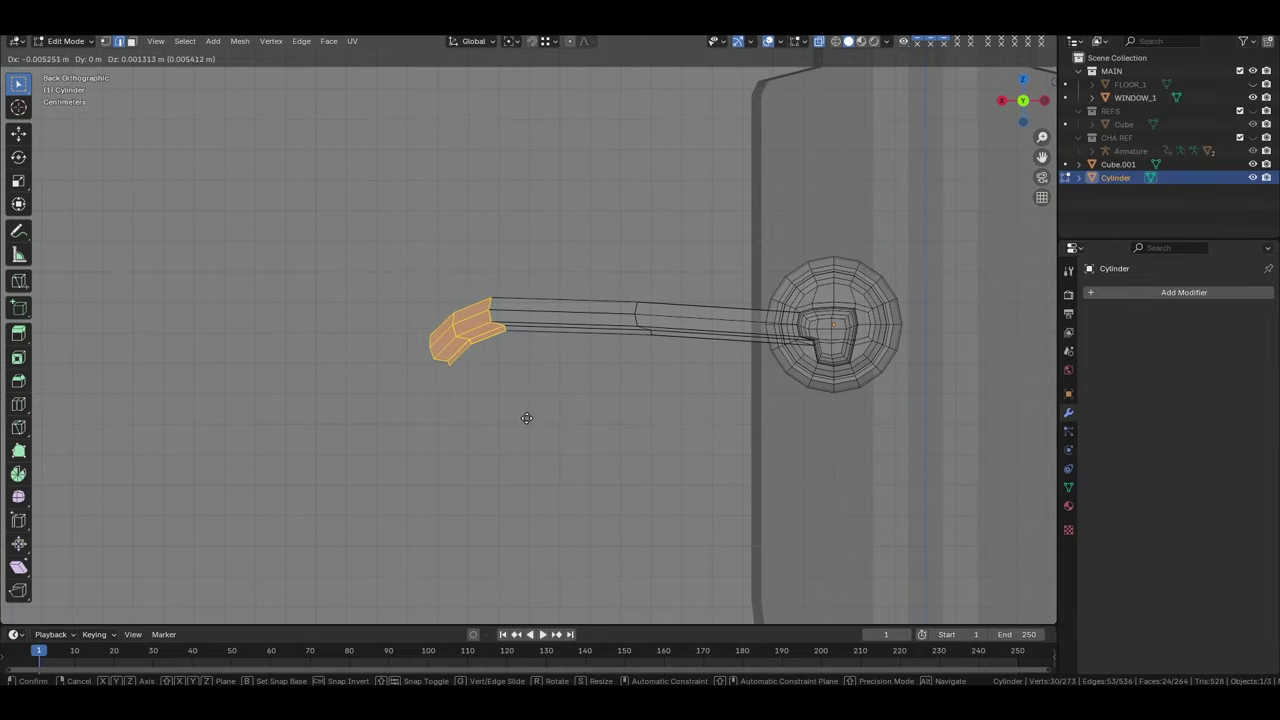
{"action": "left_click", "coordinate": [539, 418]}
{"action": "key", "text": "Tab"}
Orbit to a front perspective view of the door and select the handle
{"action": "scroll", "coordinate": [529, 397], "scroll_direction": "down", "scroll_amount": 5}
{"action": "mouse_move", "coordinate": [529, 397]}
{"action": "middle_mouse_down"}
{"action": "mouse_move", "coordinate": [504, 500]}
{"action": "mouse_move", "coordinate": [811, 440]}
{"action": "middle_mouse_up"}
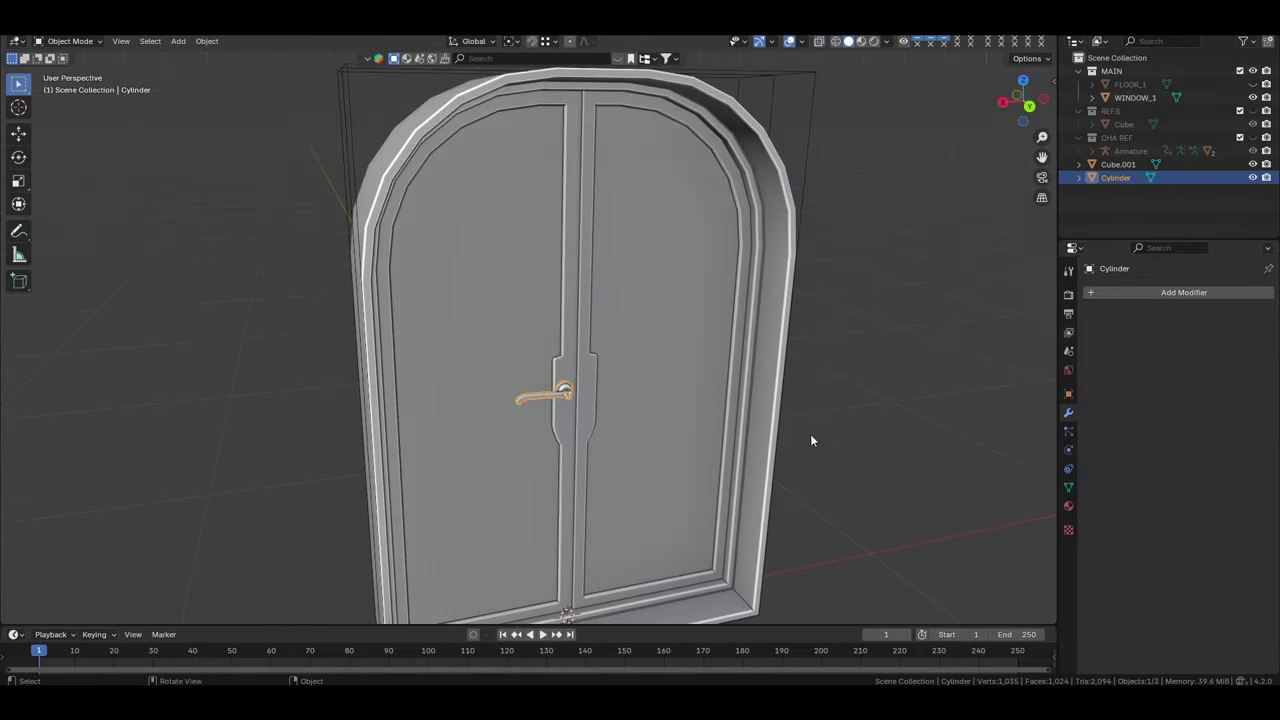
{"action": "mouse_move", "coordinate": [687, 404]}
{"action": "middle_mouse_down"}
{"action": "mouse_move", "coordinate": [517, 352]}
{"action": "mouse_move", "coordinate": [523, 405]}
{"action": "middle_mouse_up"}
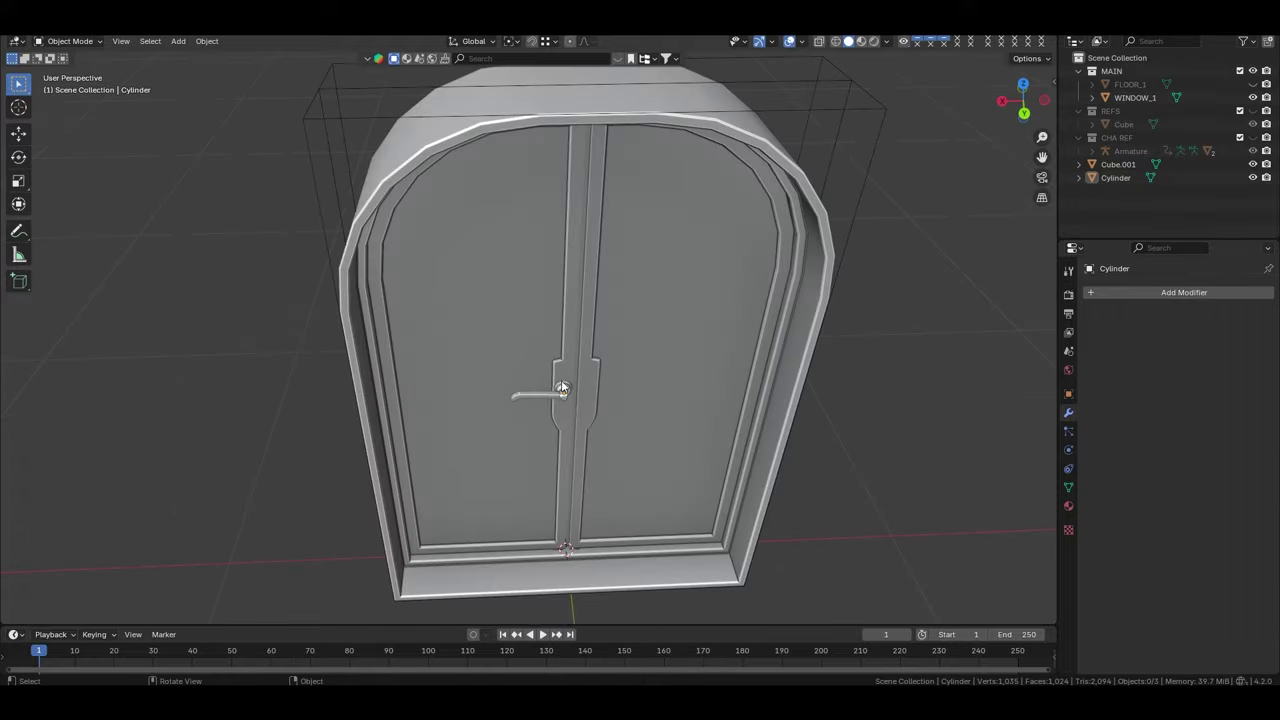
{"action": "left_click", "coordinate": [562, 388]}
{"action": "scroll", "coordinate": [562, 388], "scroll_direction": "up", "scroll_amount": 3}
{"action": "scroll", "coordinate": [540, 360], "scroll_direction": "up", "scroll_amount": 3}
Add a small cube at the knob and move it down below the knob along Z
{"action": "key", "text": "Tab"}
{"action": "scroll", "coordinate": [473, 283], "scroll_direction": "up", "scroll_amount": 3}
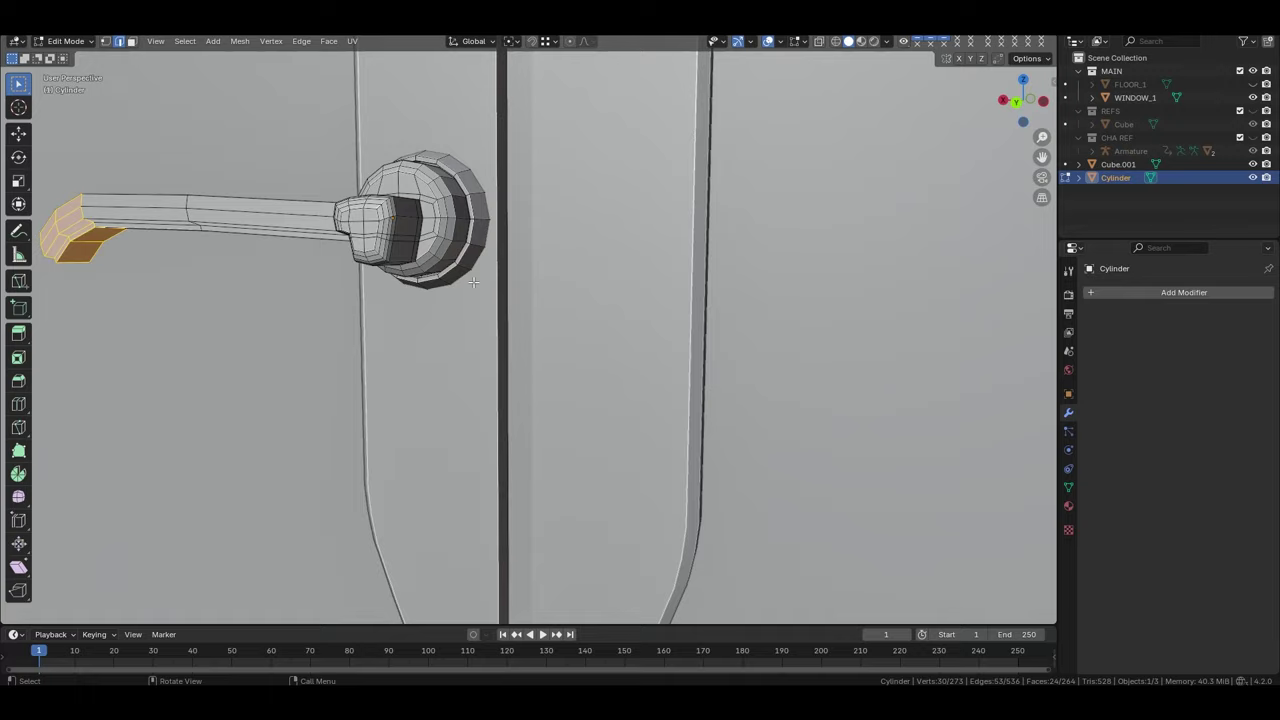
{"action": "key", "text": "shift+s"}
{"action": "key", "text": "shift+a"}
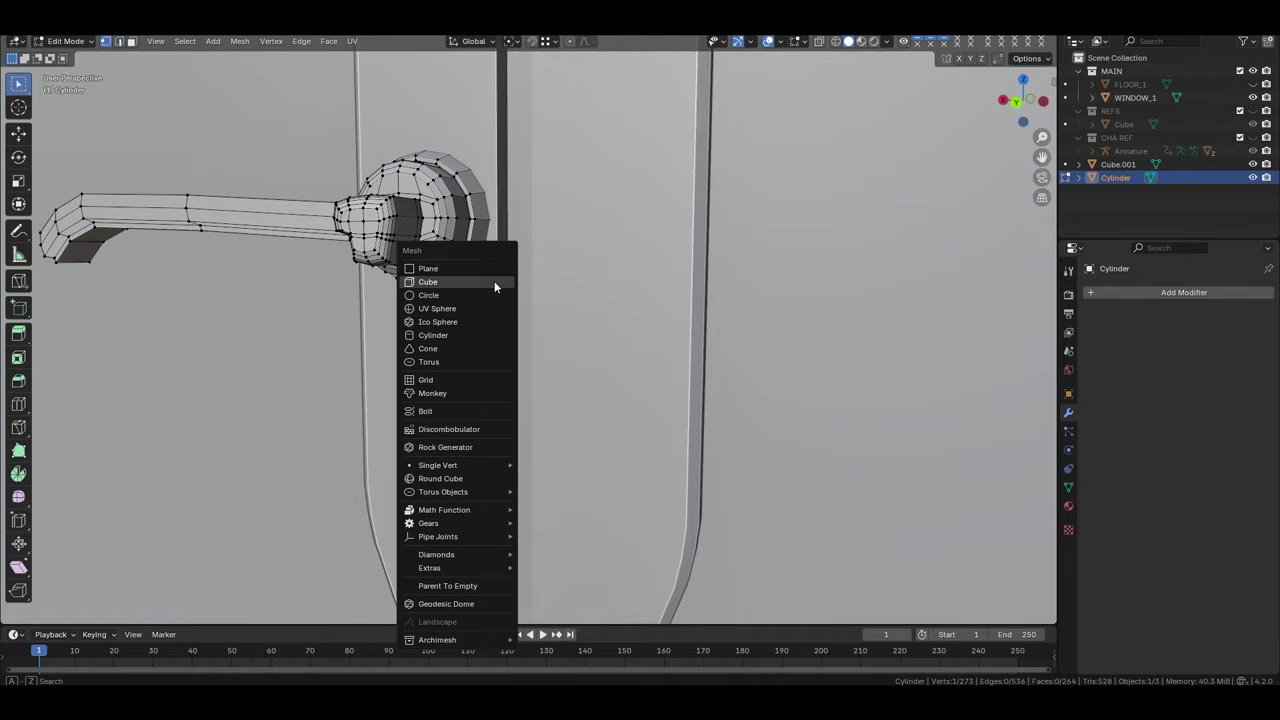
{"action": "left_click", "coordinate": [494, 286]}
{"action": "key", "text": "s"}
{"action": "scroll", "coordinate": [560, 363], "scroll_direction": "up", "scroll_amount": 4}
{"action": "scroll", "coordinate": [560, 363], "scroll_direction": "down", "scroll_amount": 2}
{"action": "key", "text": "g"}
{"action": "key", "text": "z"}
{"action": "middle_click_drag", "start_coordinate": [460, 330], "coordinate": [390, 330]}
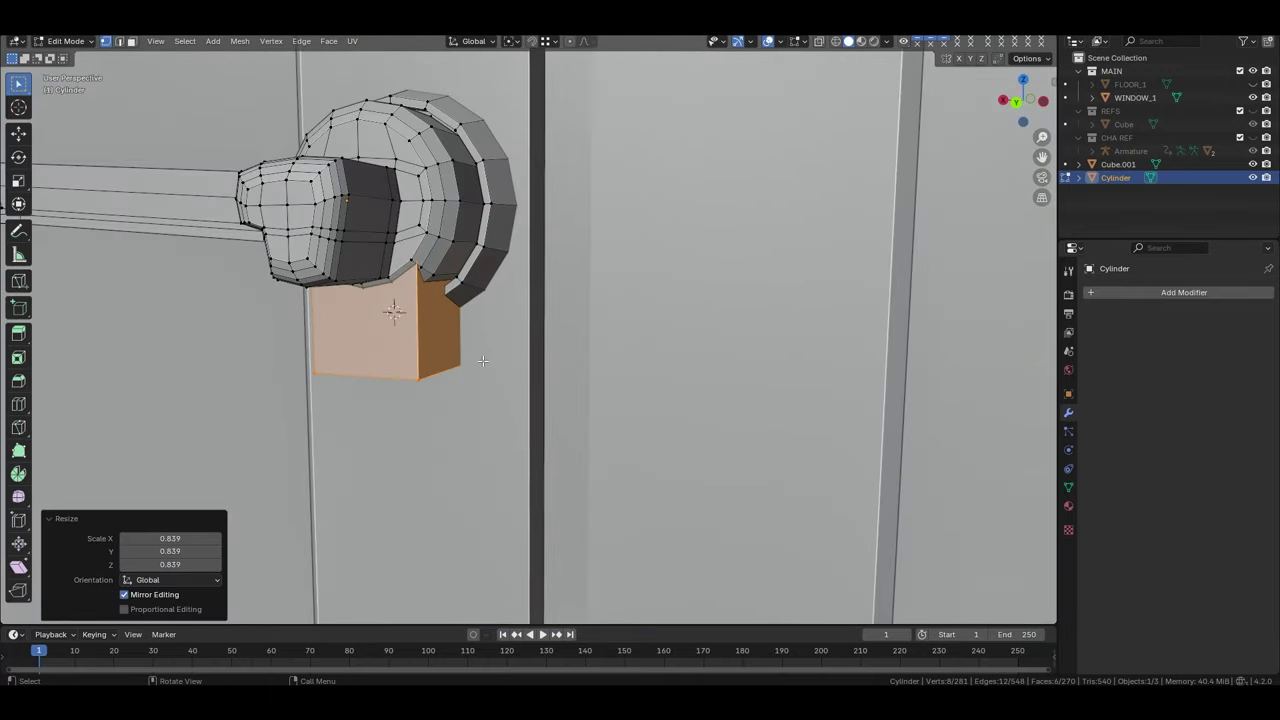
{"action": "left_click", "coordinate": [380, 486]}
Shift the cube toward the door, flatten it into a thin plate, and stretch it downward
{"action": "middle_click_drag", "start_coordinate": [380, 486], "coordinate": [470, 497]}
{"action": "key", "text": "g"}
{"action": "key", "text": "y"}
{"action": "left_click", "coordinate": [459, 492]}
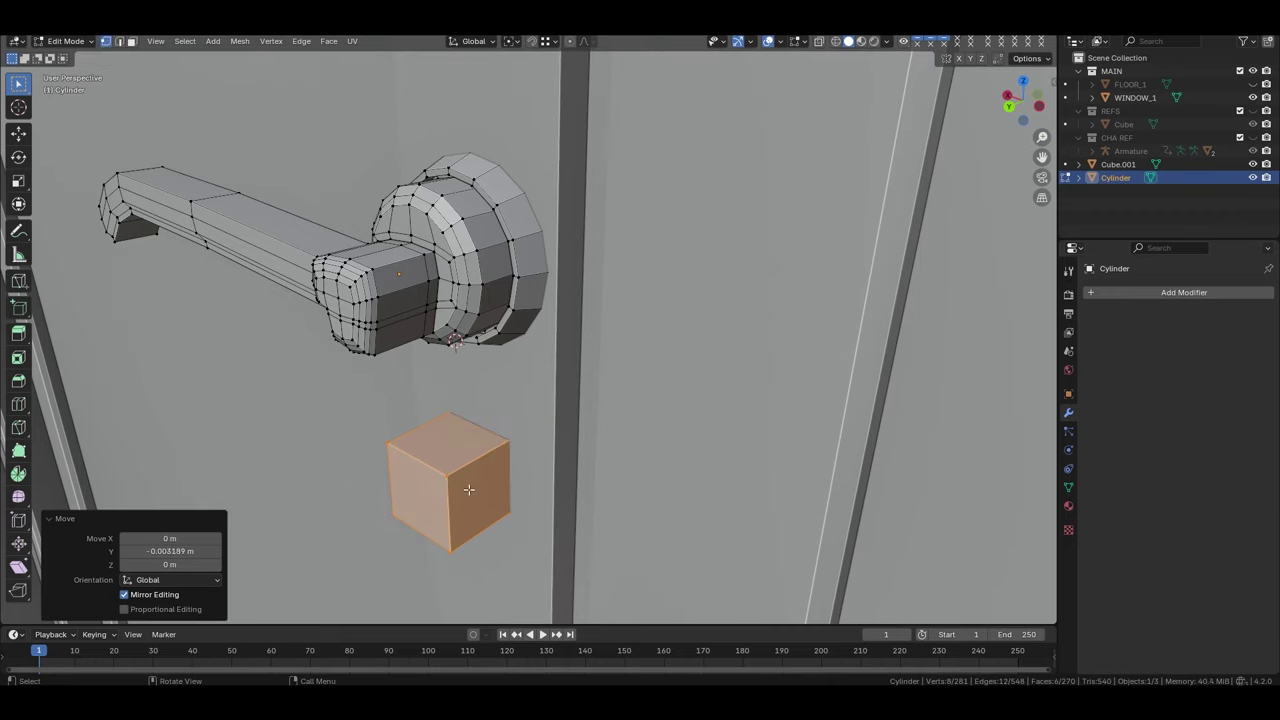
{"action": "key", "text": "s"}
{"action": "key", "text": "y"}
{"action": "left_click", "coordinate": [469, 489]}
{"action": "key", "text": "3"}
{"action": "key", "text": "g"}
{"action": "key", "text": "z"}
{"action": "left_click", "coordinate": [468, 399]}
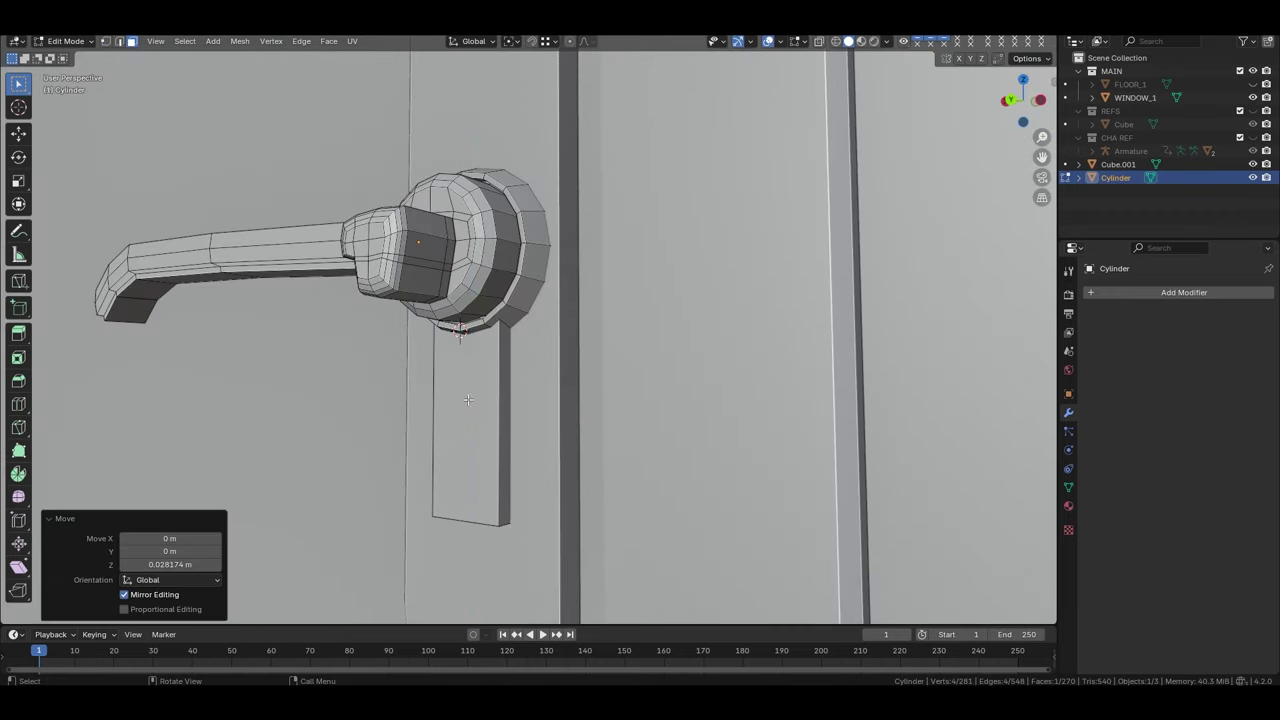
{"action": "mouse_move", "coordinate": [468, 399]}
{"action": "middle_mouse_down"}
{"action": "mouse_move", "coordinate": [480, 380]}
{"action": "mouse_move", "coordinate": [491, 389]}
{"action": "middle_mouse_up"}
In Back view, extrude the plate's bottom down, add an edge loop, and point the tip (scale -1)
{"action": "key", "text": "1"}
{"action": "key", "text": "KP_1"}
{"action": "key", "text": "grave"}
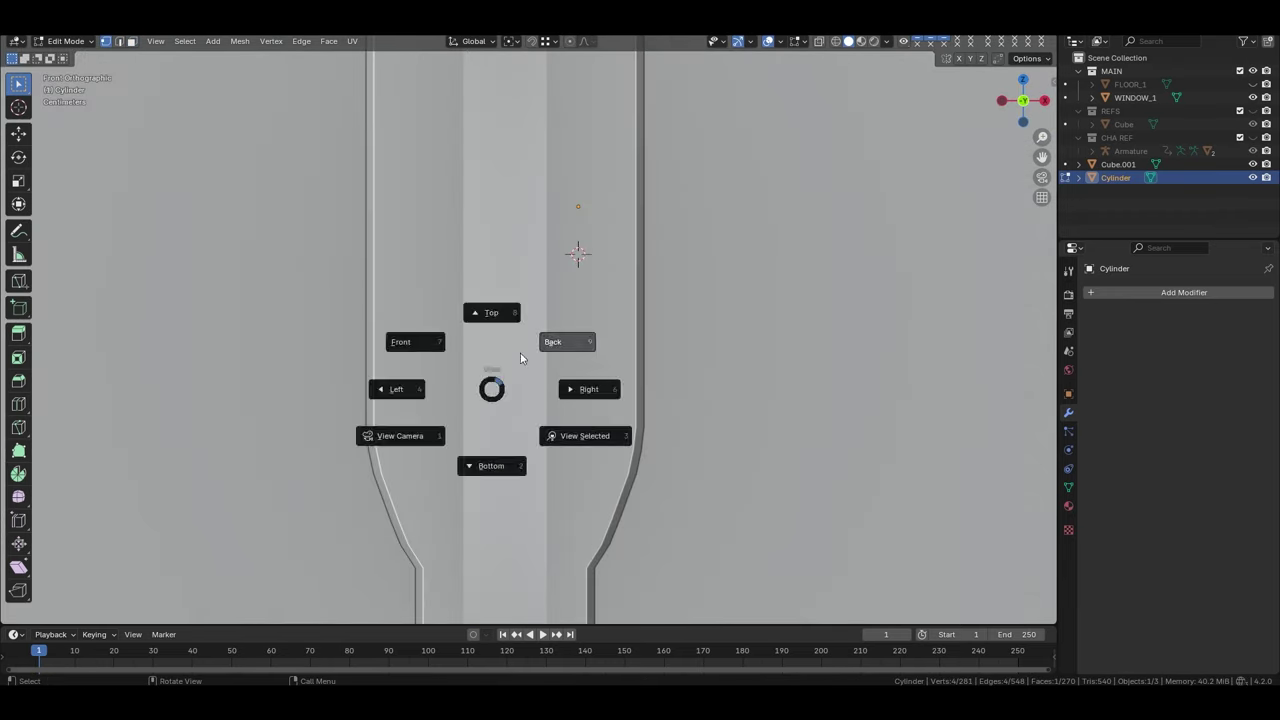
{"action": "left_click", "coordinate": [520, 358]}
{"action": "key", "text": "e"}
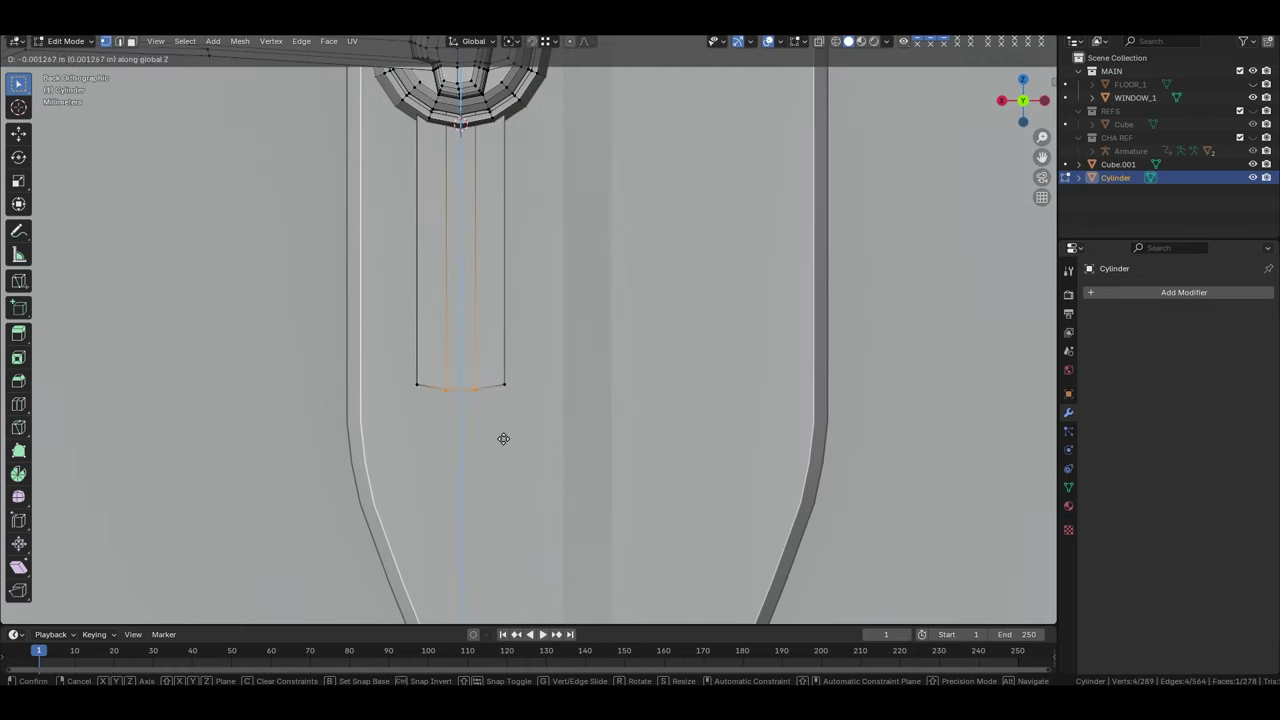
{"action": "left_click", "coordinate": [503, 438]}
{"action": "middle_click_drag", "start_coordinate": [481, 337], "coordinate": [481, 437], "text": "shift"}
{"action": "key", "text": "ctrl+r"}
{"action": "left_click", "coordinate": [481, 437]}
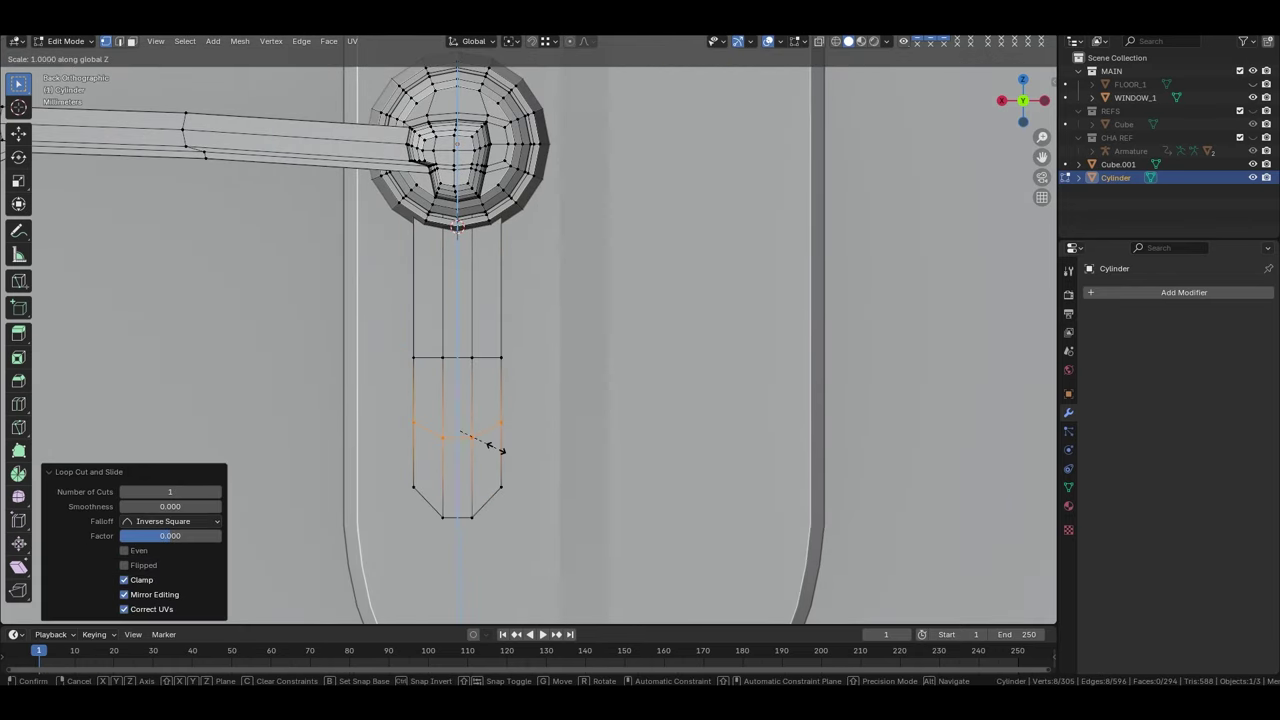
{"action": "type", "text": "-1"}
{"action": "key", "text": "Return"}
Move the new loop vertically, disable X-ray, and select the strip's lower faces
{"action": "scroll", "coordinate": [490, 442], "scroll_direction": "up", "scroll_amount": 2}
{"action": "key", "text": "g"}
{"action": "key", "text": "z"}
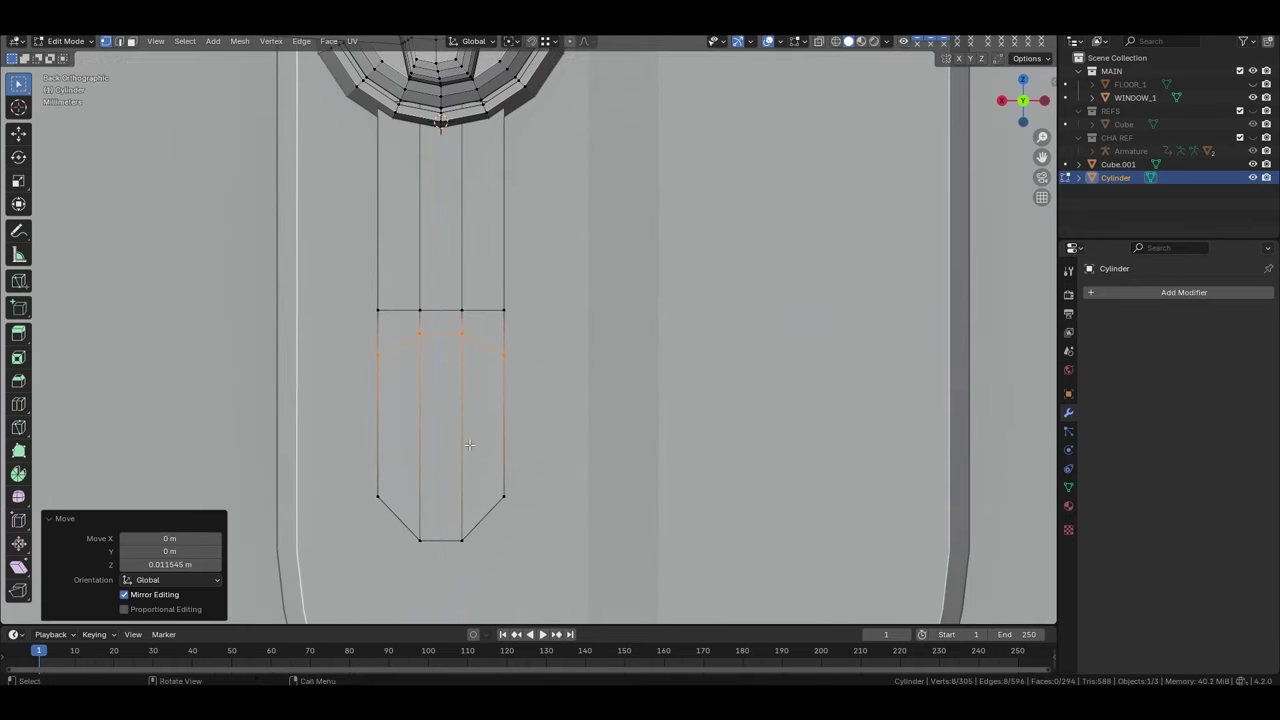
{"action": "left_click", "coordinate": [467, 445]}
{"action": "key", "text": "3"}
{"action": "key", "text": "alt+z"}
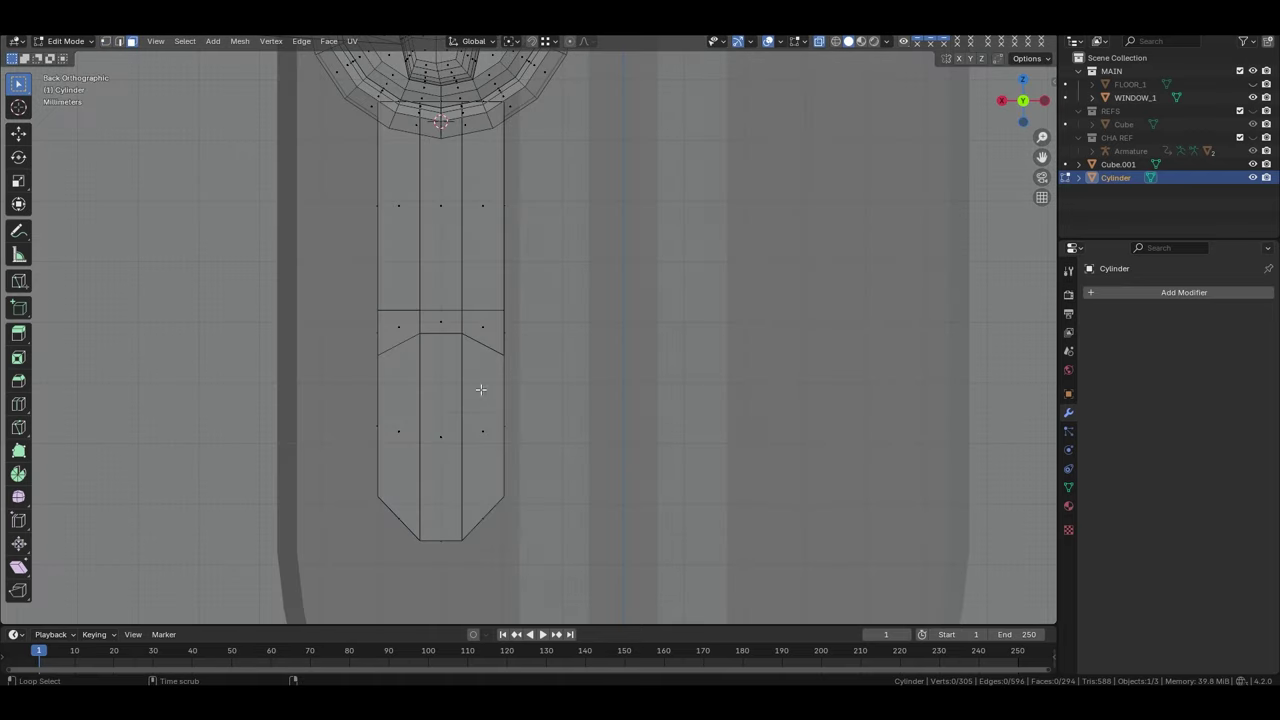
{"action": "left_click", "coordinate": [430, 440]}
{"action": "middle_click_drag", "start_coordinate": [430, 440], "coordinate": [466, 483]}
Inset the lower faces, then add a Mirror modifier to the handle using Cube.001
{"action": "left_click", "coordinate": [549, 497]}
{"action": "key", "text": "s"}
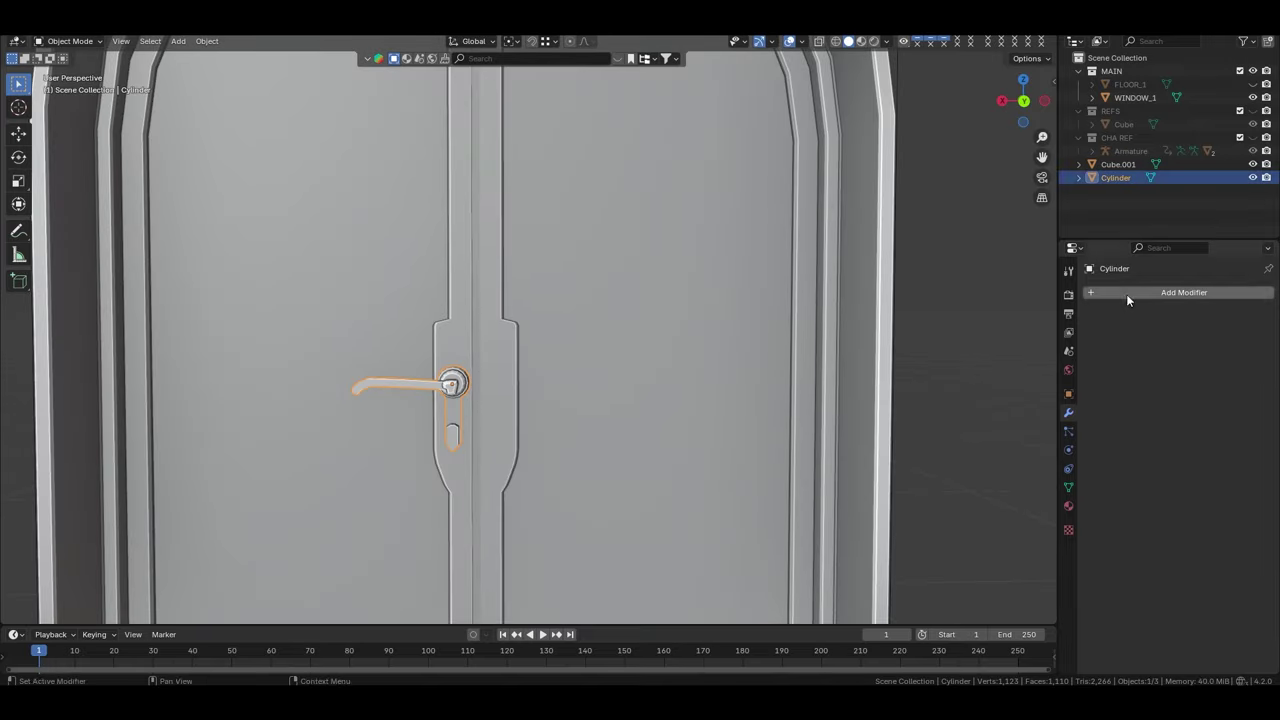
{"action": "left_click", "coordinate": [1126, 294]}
{"action": "left_click", "coordinate": [1181, 387]}
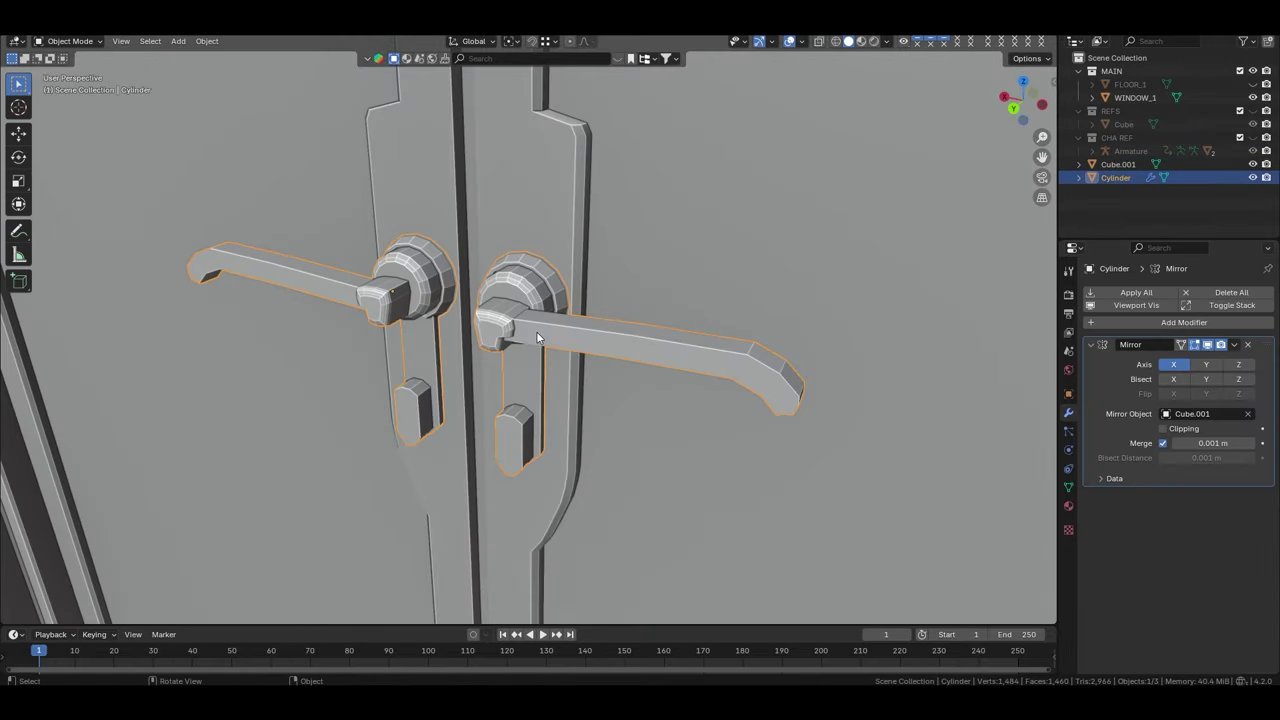
{"action": "scroll", "coordinate": [540, 345], "scroll_direction": "down", "scroll_amount": 5}
{"action": "scroll", "coordinate": [600, 365], "scroll_direction": "down", "scroll_amount": 3}
{"action": "middle_click_drag", "start_coordinate": [662, 358], "coordinate": [530, 393]}
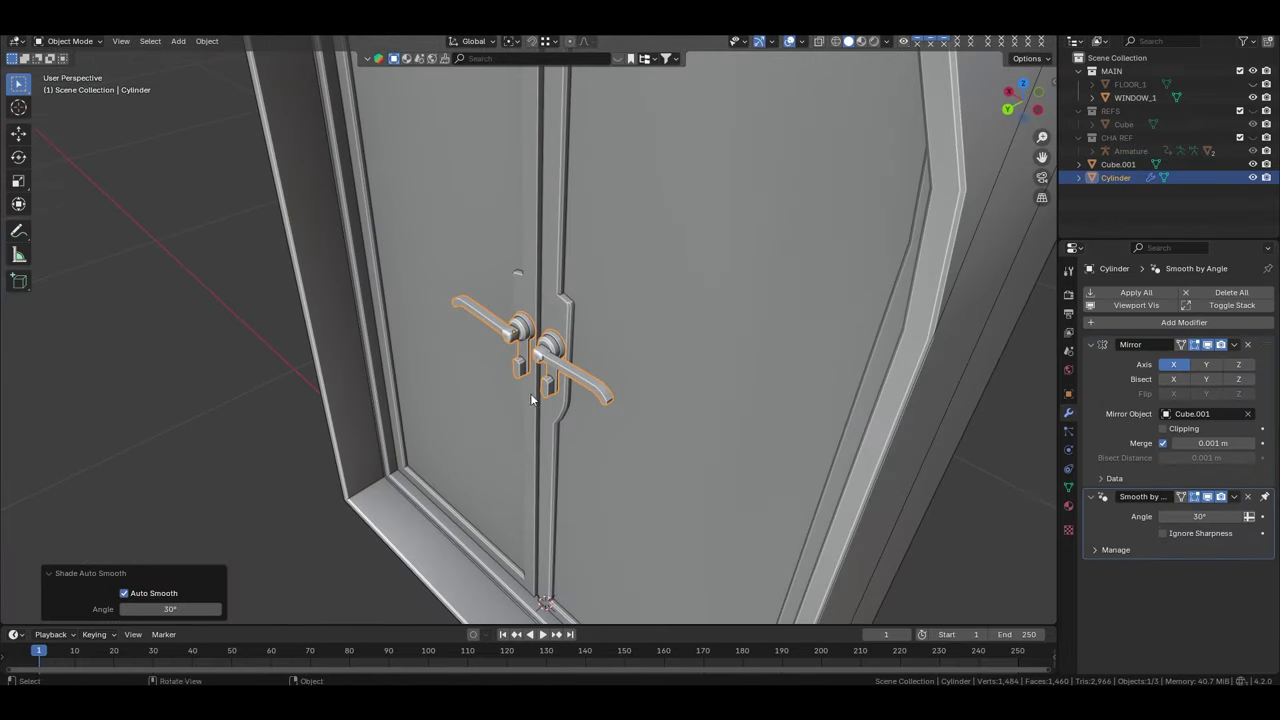
Shade the handle Auto Smooth at 45° and deselect it
{"action": "type", "text": "5"}
{"action": "key", "text": "Return"}
{"action": "scroll", "coordinate": [611, 308], "scroll_direction": "up", "scroll_amount": 3}
{"action": "mouse_move", "coordinate": [611, 308]}
{"action": "middle_mouse_down"}
{"action": "mouse_move", "coordinate": [447, 219]}
{"action": "mouse_move", "coordinate": [894, 46]}
{"action": "middle_mouse_up"}
{"action": "scroll", "coordinate": [812, 383], "scroll_direction": "down", "scroll_amount": 6}
{"action": "left_click", "coordinate": [812, 383]}
{"action": "scroll", "coordinate": [601, 280], "scroll_direction": "up", "scroll_amount": 3}
{"action": "scroll", "coordinate": [601, 280], "scroll_direction": "down", "scroll_amount": 4}
Turn on the Face Orientation overlay to check normals, then turn it off again
{"action": "left_click", "coordinate": [887, 42]}
{"action": "left_click", "coordinate": [722, 283]}
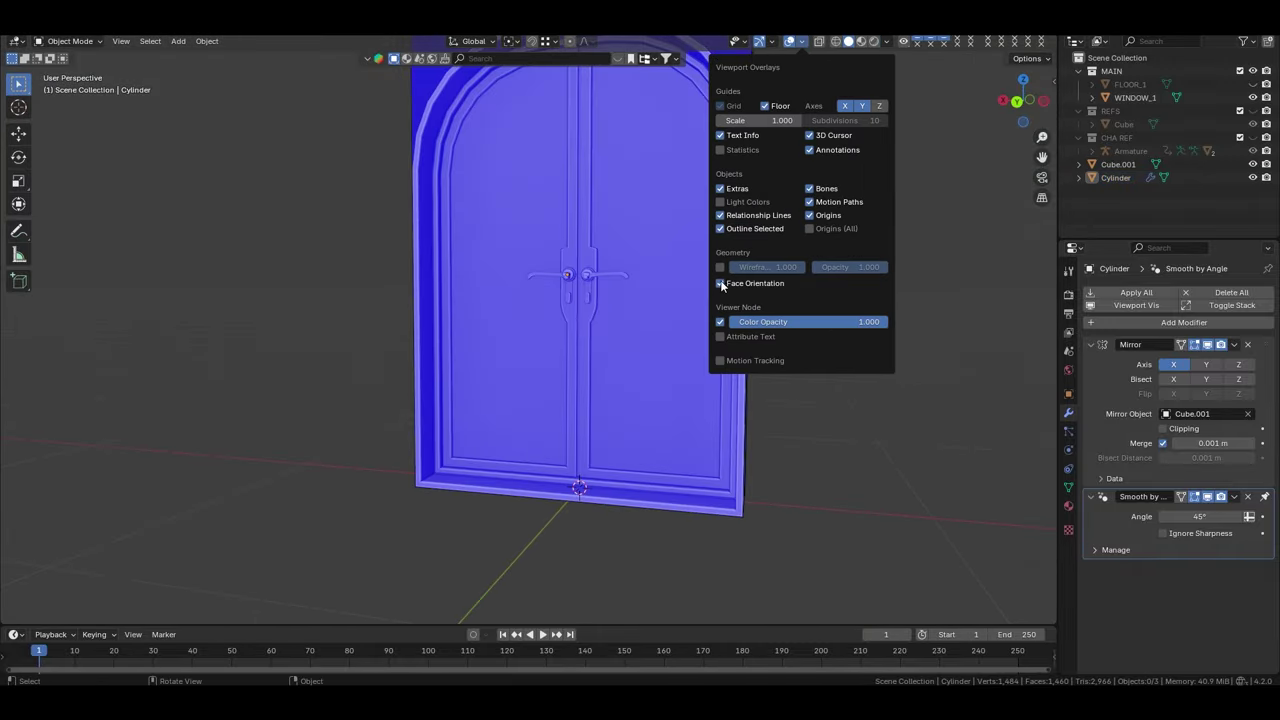
{"action": "mouse_move", "coordinate": [740, 290]}
{"action": "middle_mouse_down"}
{"action": "mouse_move", "coordinate": [818, 293]}
{"action": "mouse_move", "coordinate": [782, 66]}
{"action": "middle_mouse_up"}
{"action": "left_click", "coordinate": [800, 41]}
{"action": "left_click", "coordinate": [720, 282]}
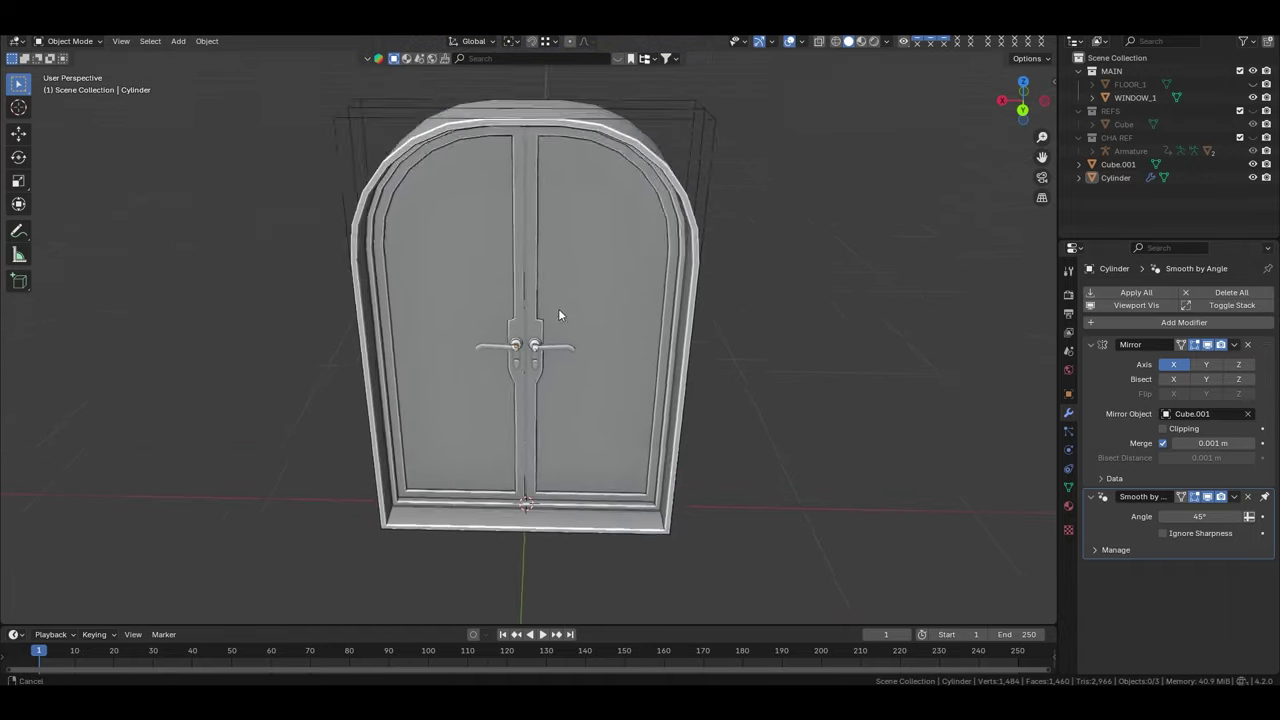
{"action": "middle_click_drag", "start_coordinate": [558, 308], "coordinate": [630, 303]}
Add a new cube and scale it thin in Y and Z
{"action": "key", "text": "shift+a"}
{"action": "left_click", "coordinate": [640, 320]}
{"action": "key", "text": "Tab"}
{"action": "scroll", "coordinate": [614, 400], "scroll_direction": "down", "scroll_amount": 3}
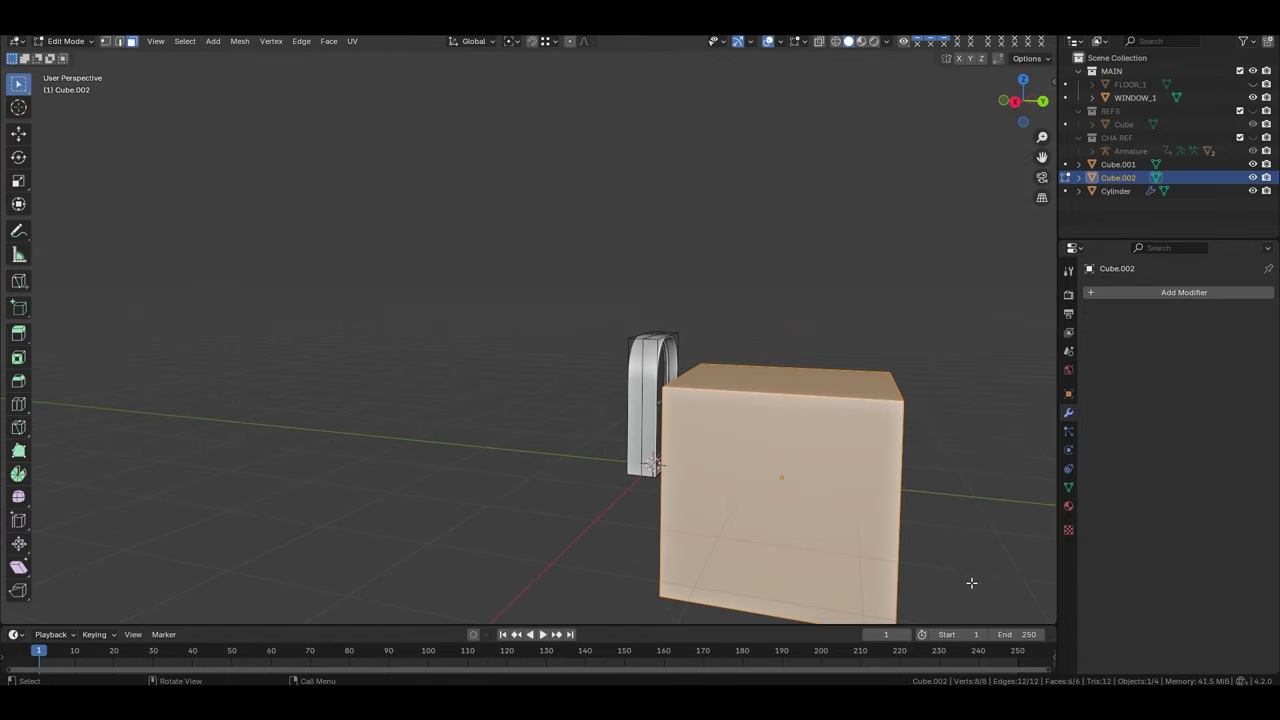
{"action": "key", "text": "s"}
{"action": "key", "text": "y"}
{"action": "left_click", "coordinate": [790, 484]}
{"action": "middle_click_drag", "start_coordinate": [790, 484], "coordinate": [635, 506]}
{"action": "left_click", "coordinate": [575, 437]}
{"action": "key", "text": "Tab"}
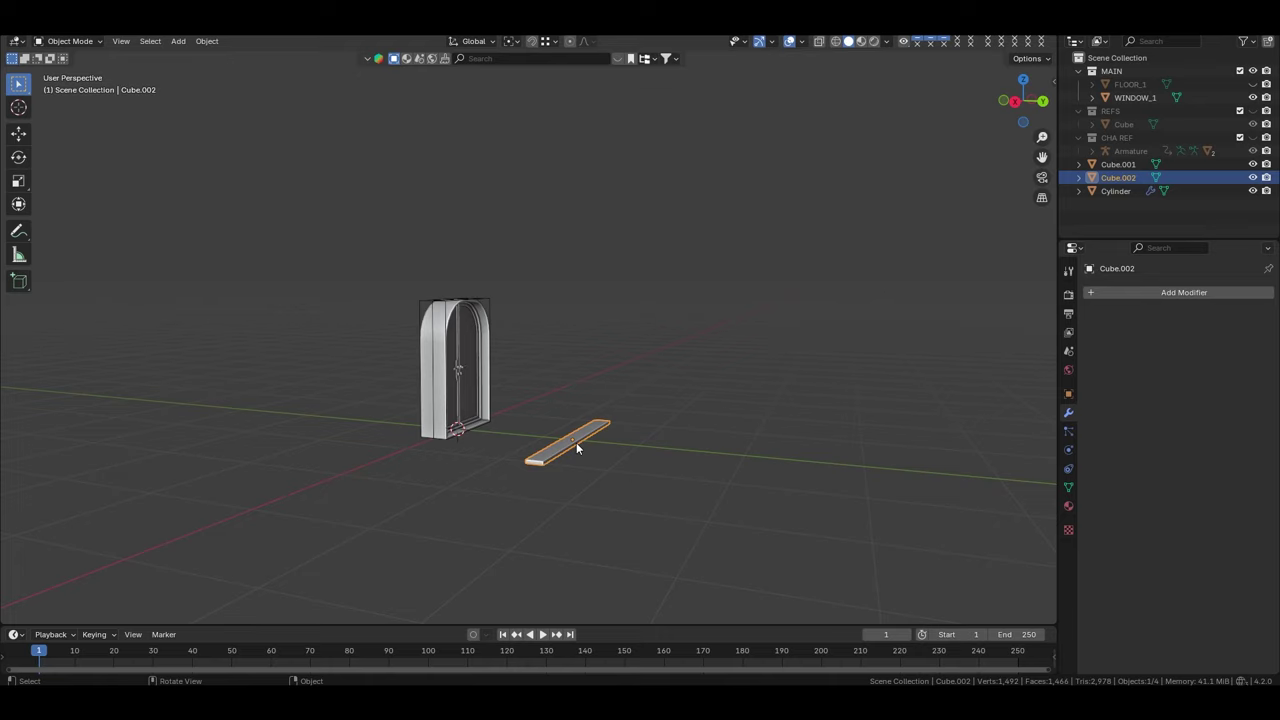
From the Right view, raise the thin bar above the door
{"action": "key", "text": "KP_3"}
{"action": "left_click", "coordinate": [528, 241]}
{"action": "key", "text": "g"}
{"action": "key", "text": "x"}
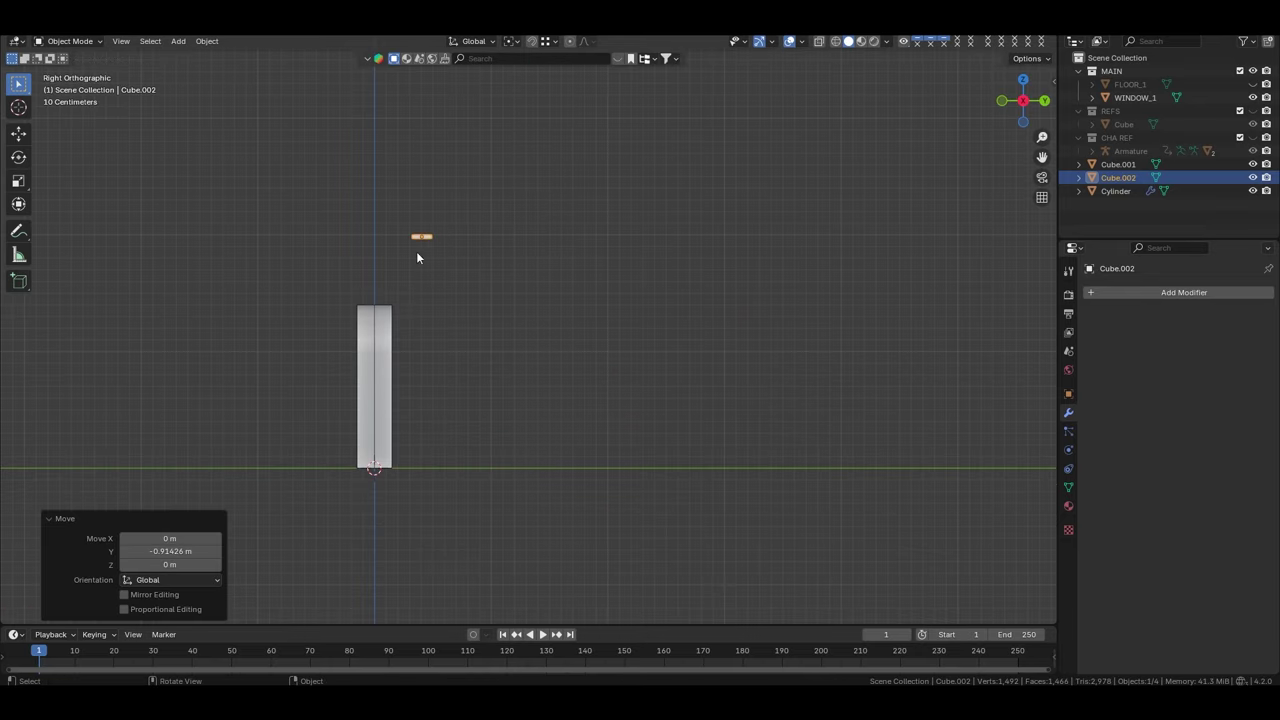
{"action": "mouse_move", "coordinate": [417, 258]}
{"action": "middle_mouse_down"}
{"action": "mouse_move", "coordinate": [610, 335]}
{"action": "mouse_move", "coordinate": [612, 369]}
{"action": "middle_mouse_up"}
{"action": "key", "text": "ctrl+KP_7"}
Lengthen the bar along X and shift it along Y into place over the door
{"action": "key", "text": "Tab"}
{"action": "key", "text": "s"}
{"action": "key", "text": "x"}
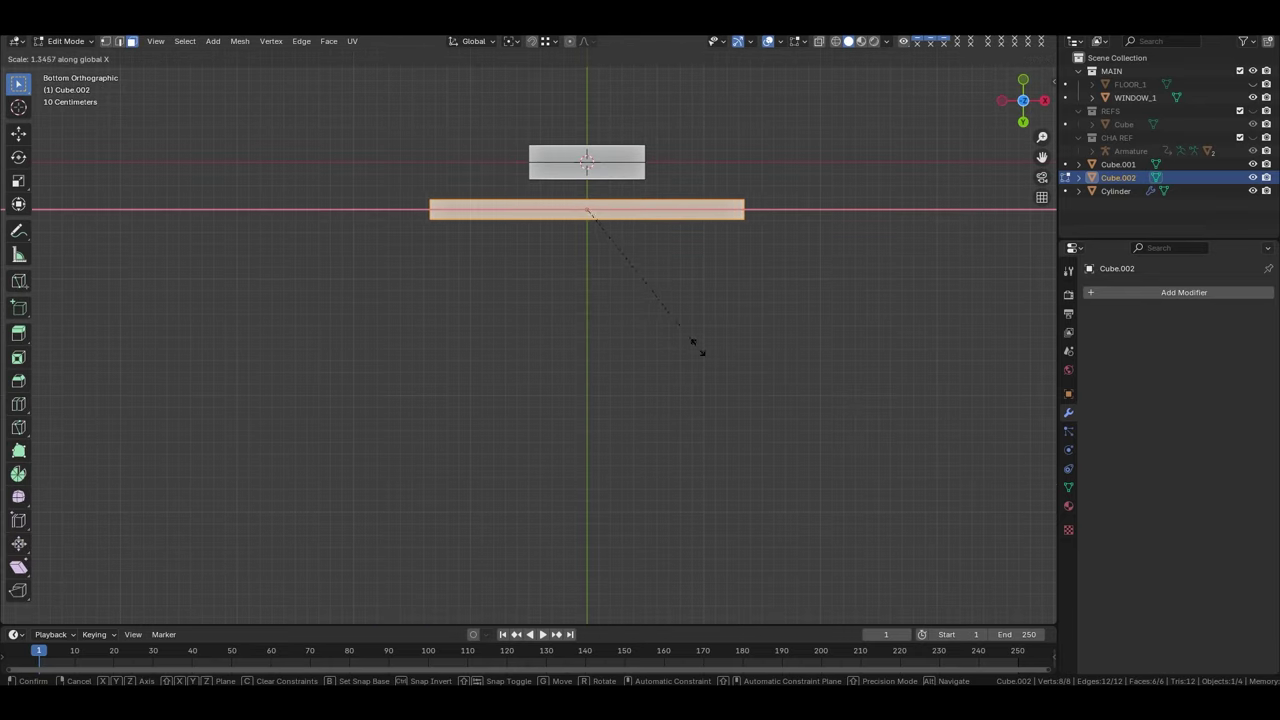
{"action": "left_click", "coordinate": [782, 387]}
{"action": "key", "text": "Tab"}
{"action": "key", "text": "g"}
{"action": "key", "text": "y"}
{"action": "left_click", "coordinate": [682, 357]}
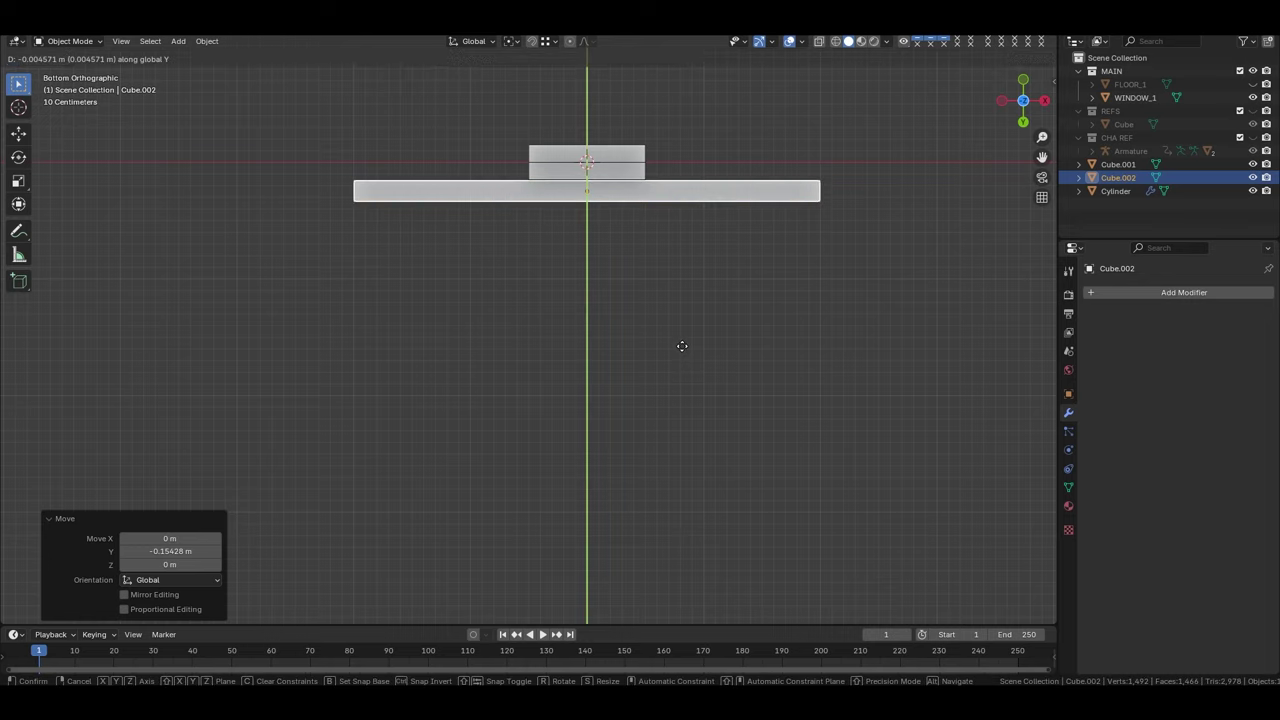
{"action": "left_click", "coordinate": [682, 346]}
{"action": "middle_click_drag", "start_coordinate": [682, 346], "coordinate": [693, 360]}
Frame the bar and cut three lengthwise loops into it
{"action": "key", "text": "KP_Decimal"}
{"action": "key", "text": "Tab"}
{"action": "key", "text": "ctrl+r"}
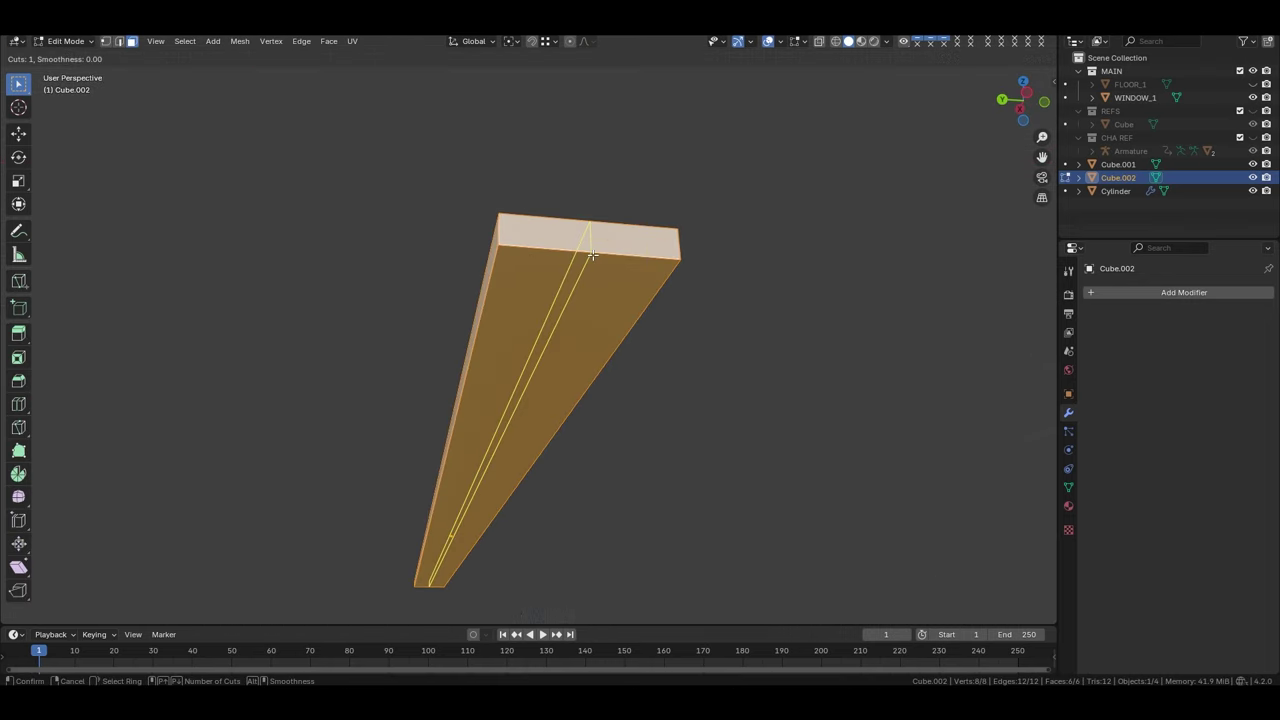
Add three lengthwise offset cuts along the curtain bar
{"action": "left_click", "coordinate": [592, 253]}
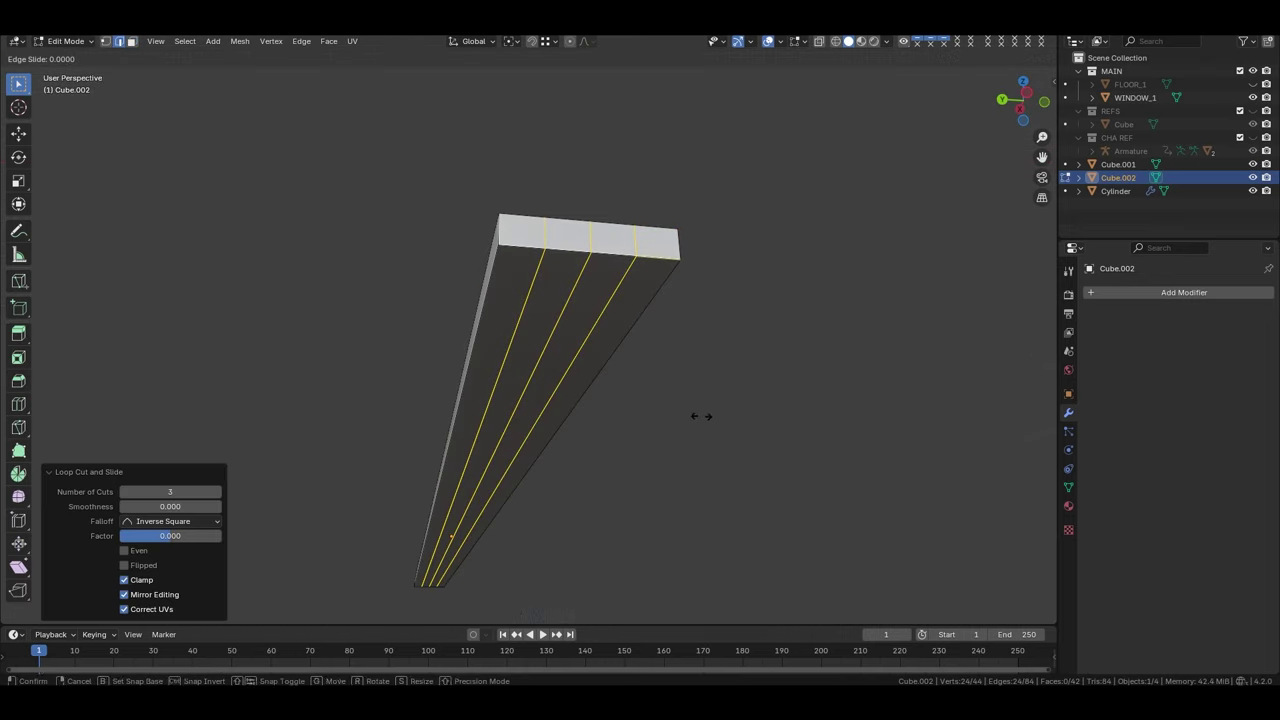
{"action": "left_click", "coordinate": [750, 426]}
{"action": "mouse_move", "coordinate": [750, 426]}
{"action": "middle_mouse_down"}
{"action": "mouse_move", "coordinate": [662, 424]}
{"action": "mouse_move", "coordinate": [563, 306]}
{"action": "middle_mouse_up"}
{"action": "key", "text": "ctrl+z"}
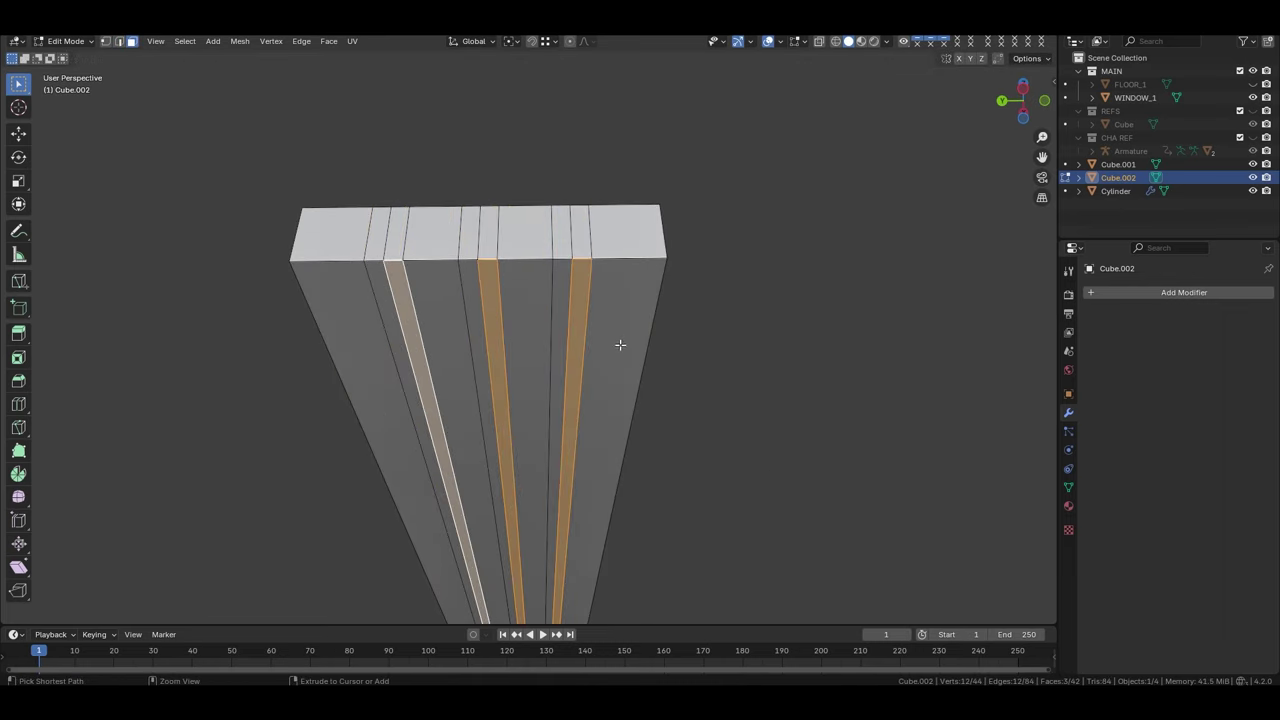
Add a loop cut across the bar and delete alternating face columns in Left view
{"action": "left_click", "coordinate": [488, 207]}
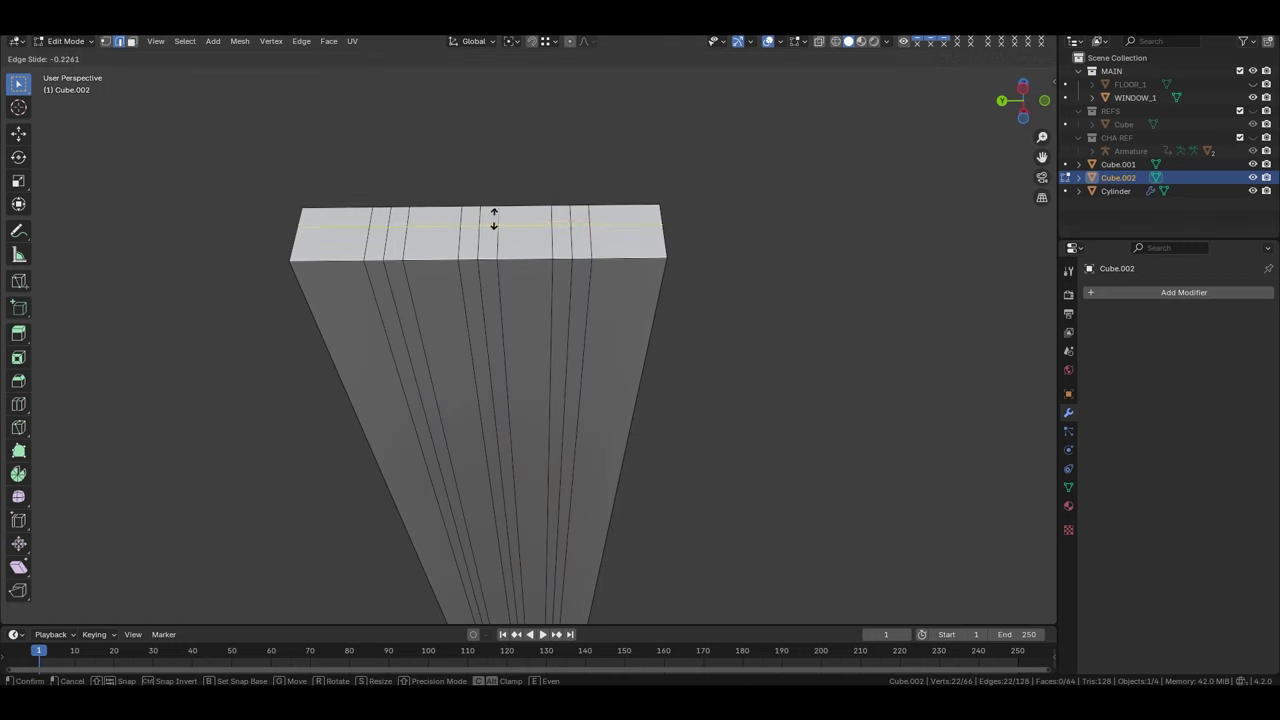
{"action": "left_click", "coordinate": [608, 326]}
{"action": "key", "text": "KP_1"}
{"action": "key", "text": "grave"}
{"action": "left_click", "coordinate": [473, 310]}
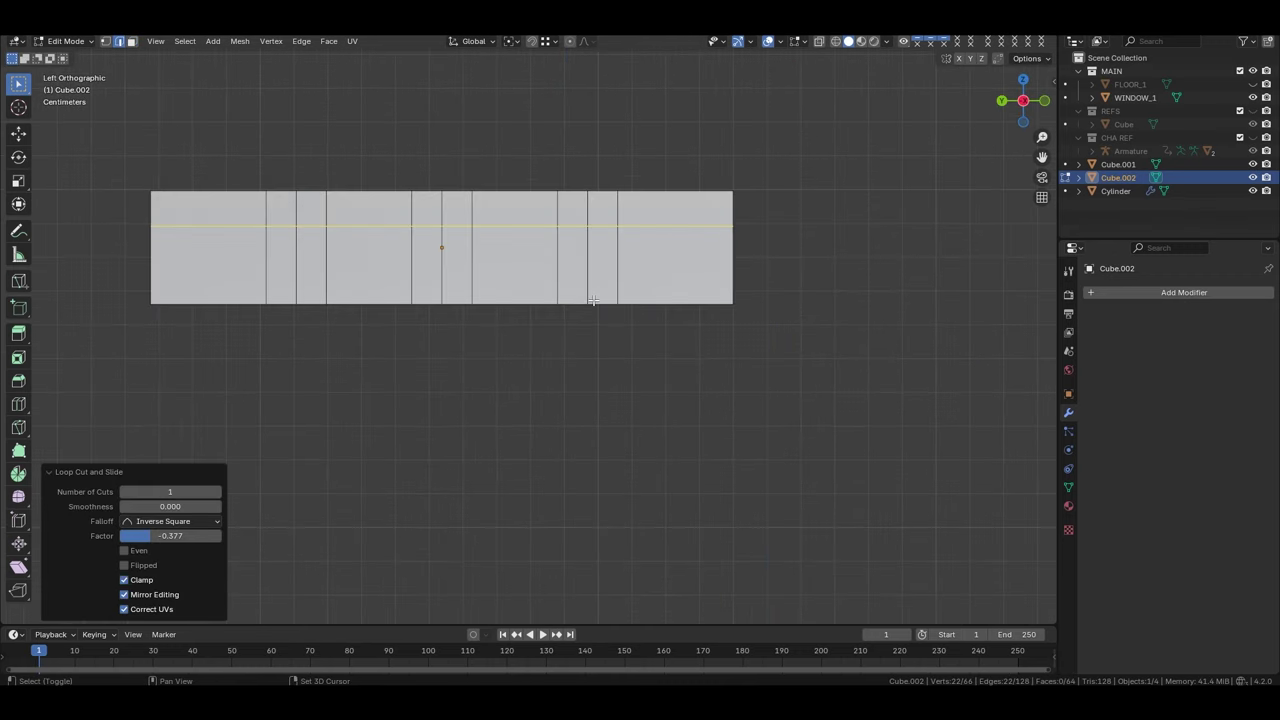
{"action": "key", "text": "3"}
{"action": "left_click", "coordinate": [339, 350], "text": "shift"}
{"action": "key", "text": "Delete"}
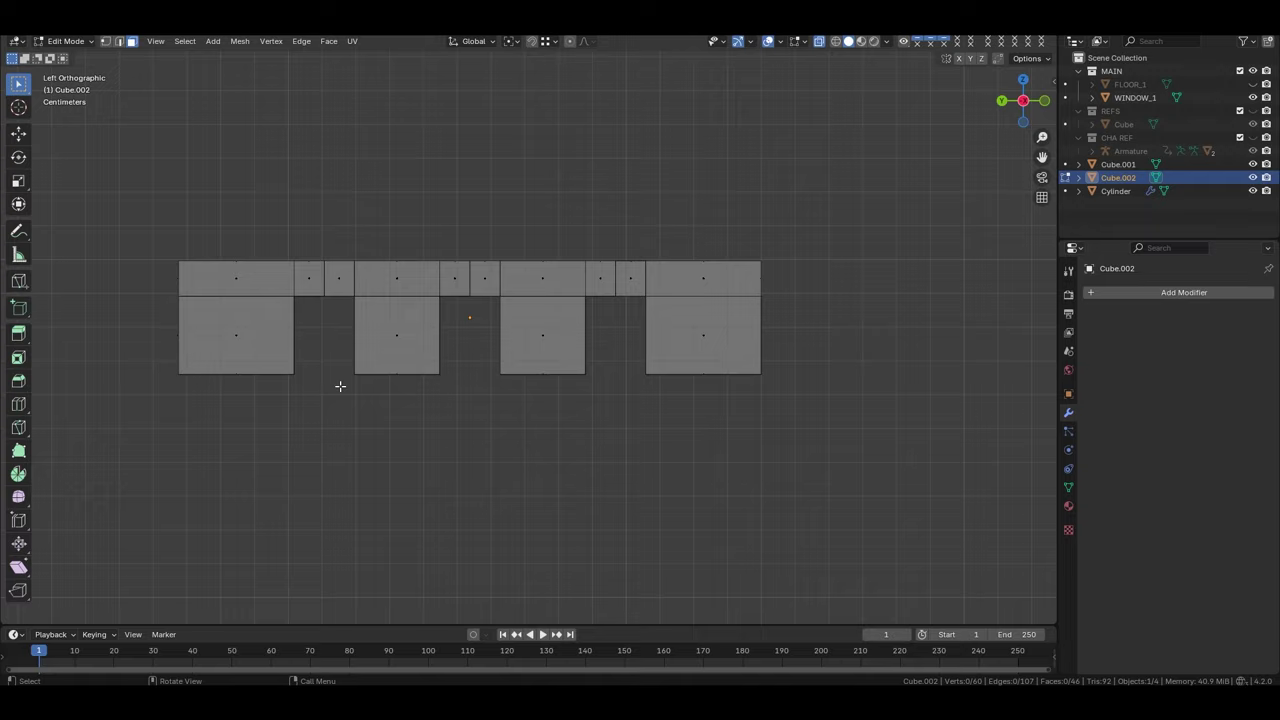
Bridge the open edge loops to form recessed channels along the bar
{"action": "left_click", "coordinate": [501, 345], "text": "alt+shift"}
{"action": "middle_click_drag", "start_coordinate": [501, 345], "coordinate": [343, 348]}
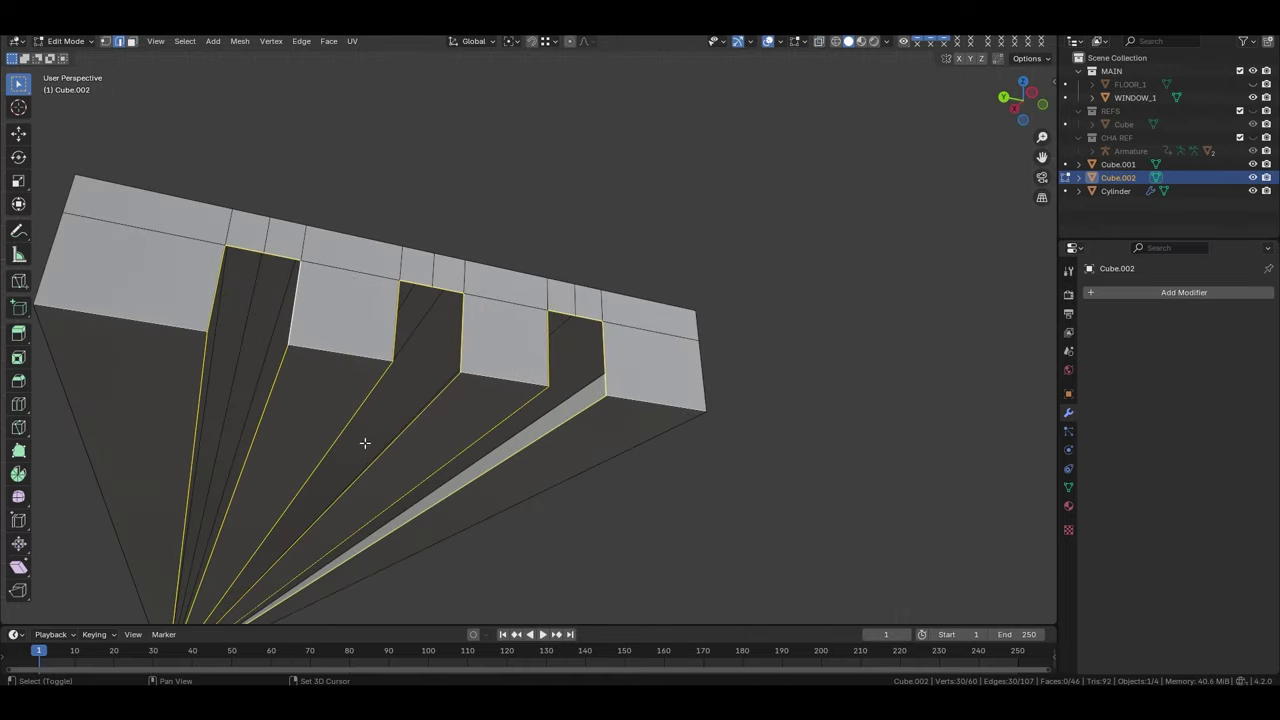
{"action": "mouse_move", "coordinate": [365, 443]}
{"action": "middle_mouse_down", "text": "shift"}
{"action": "mouse_move", "coordinate": [363, 354]}
{"action": "mouse_move", "coordinate": [500, 363]}
{"action": "middle_mouse_up", "text": "shift"}
{"action": "scroll", "coordinate": [500, 363], "scroll_direction": "down", "scroll_amount": 3}
{"action": "key", "text": "ctrl+e"}
{"action": "left_click", "coordinate": [513, 410]}
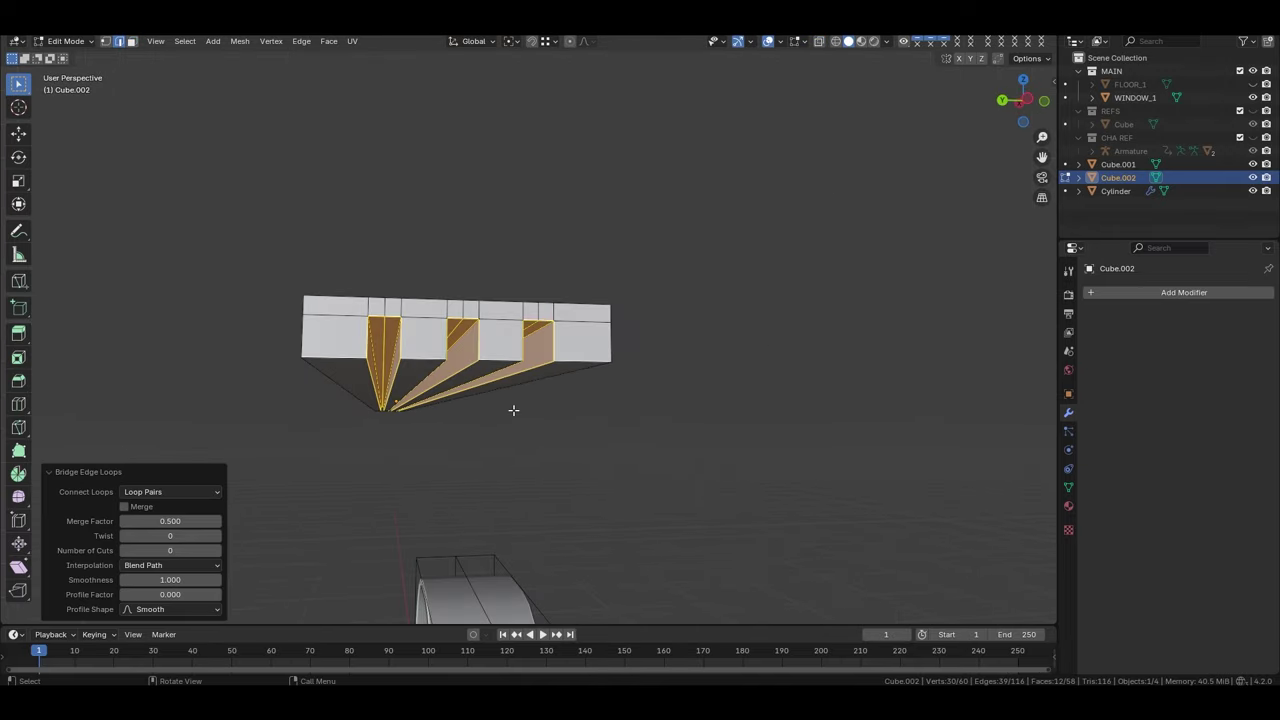
Return to Object Mode and view the grooved rail above the door
{"action": "key", "text": "Tab"}
{"action": "mouse_move", "coordinate": [513, 410]}
{"action": "middle_mouse_down"}
{"action": "mouse_move", "coordinate": [436, 355]}
{"action": "mouse_move", "coordinate": [628, 324]}
{"action": "mouse_move", "coordinate": [666, 369]}
{"action": "mouse_move", "coordinate": [631, 390]}
{"action": "mouse_move", "coordinate": [596, 383]}
{"action": "middle_mouse_up"}
{"action": "left_click", "coordinate": [628, 324]}
{"action": "scroll", "coordinate": [628, 324], "scroll_direction": "down", "scroll_amount": 4}
{"action": "scroll", "coordinate": [612, 363], "scroll_direction": "up", "scroll_amount": 3}
Add a plane rotated 90° on X and place it under the rail
{"action": "scroll", "coordinate": [570, 196], "scroll_direction": "down", "scroll_amount": 4}
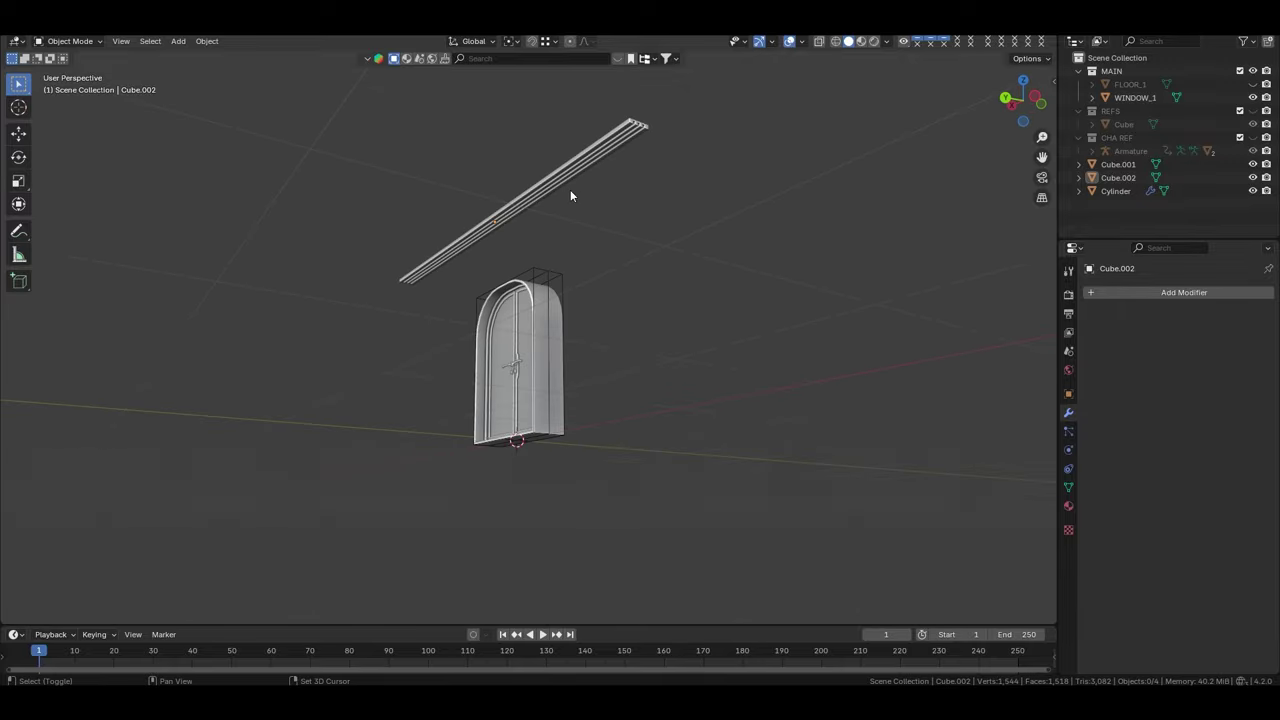
{"action": "key", "text": "shift+a"}
{"action": "left_click", "coordinate": [624, 190]}
{"action": "type", "text": "ry"}
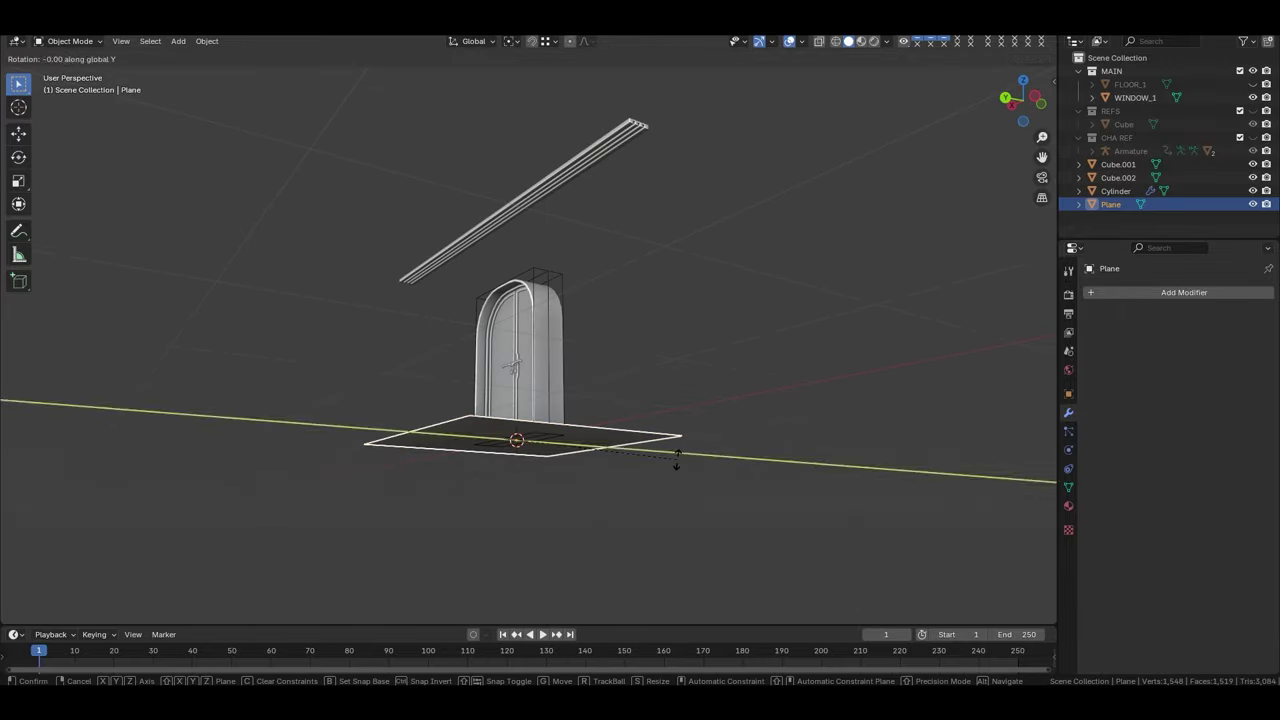
{"action": "type", "text": "x90"}
{"action": "key", "text": "Return"}
{"action": "key", "text": "KP_3"}
{"action": "key", "text": "g"}
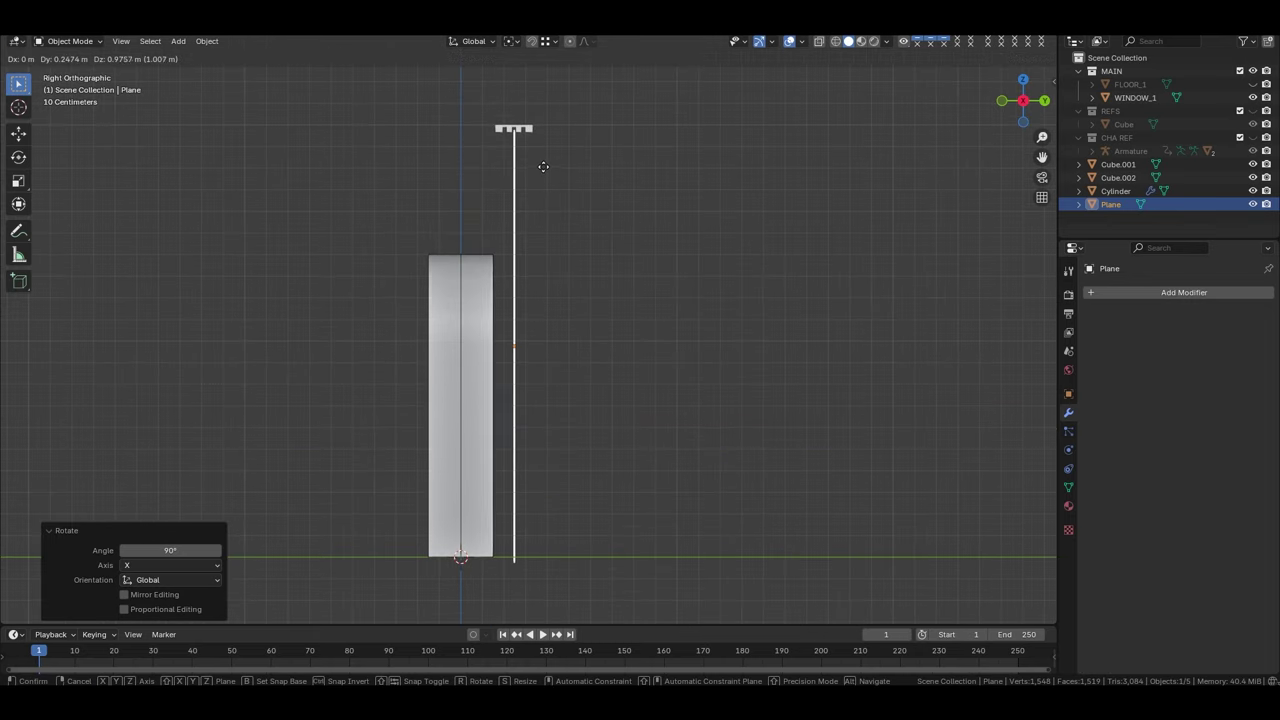
{"action": "left_click", "coordinate": [537, 149]}
Move the plane's bottom edge down along Z to below the door
{"action": "key", "text": "KP_1"}
{"action": "key", "text": "Tab"}
{"action": "key", "text": "ctrl+KP_1"}
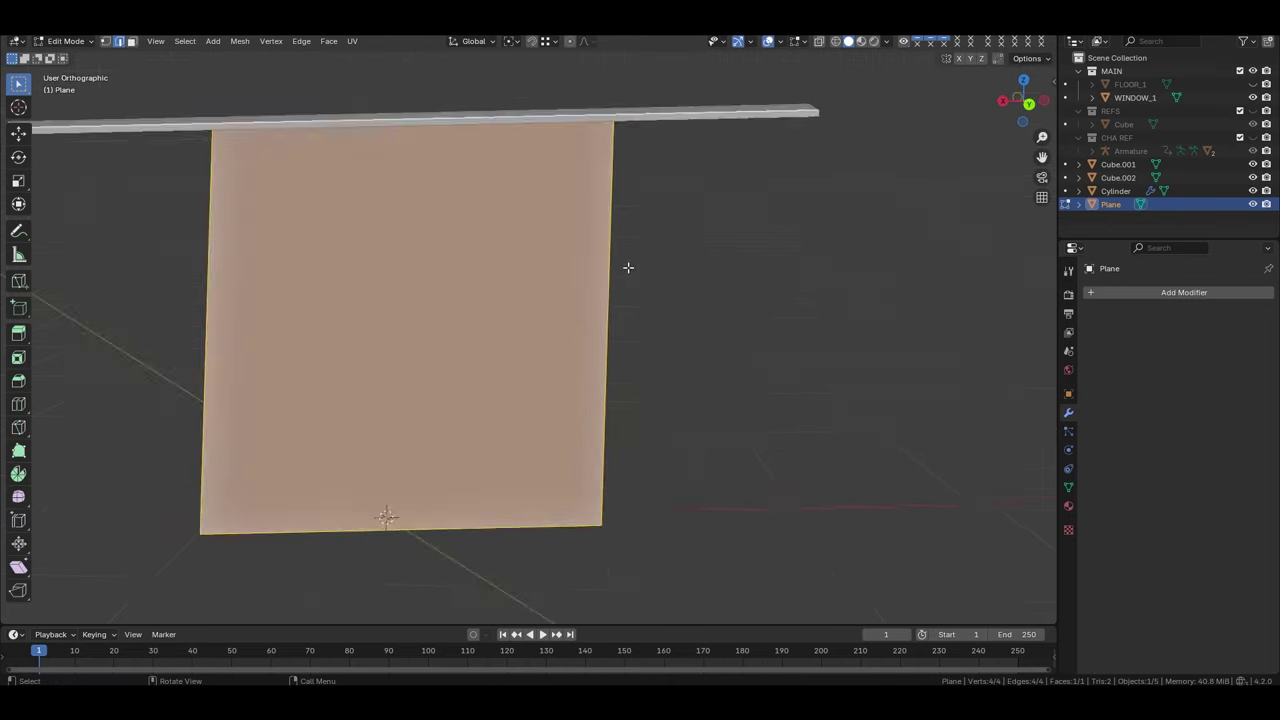
{"action": "key", "text": "z"}
{"action": "left_click_drag", "start_coordinate": [686, 380], "coordinate": [366, 480]}
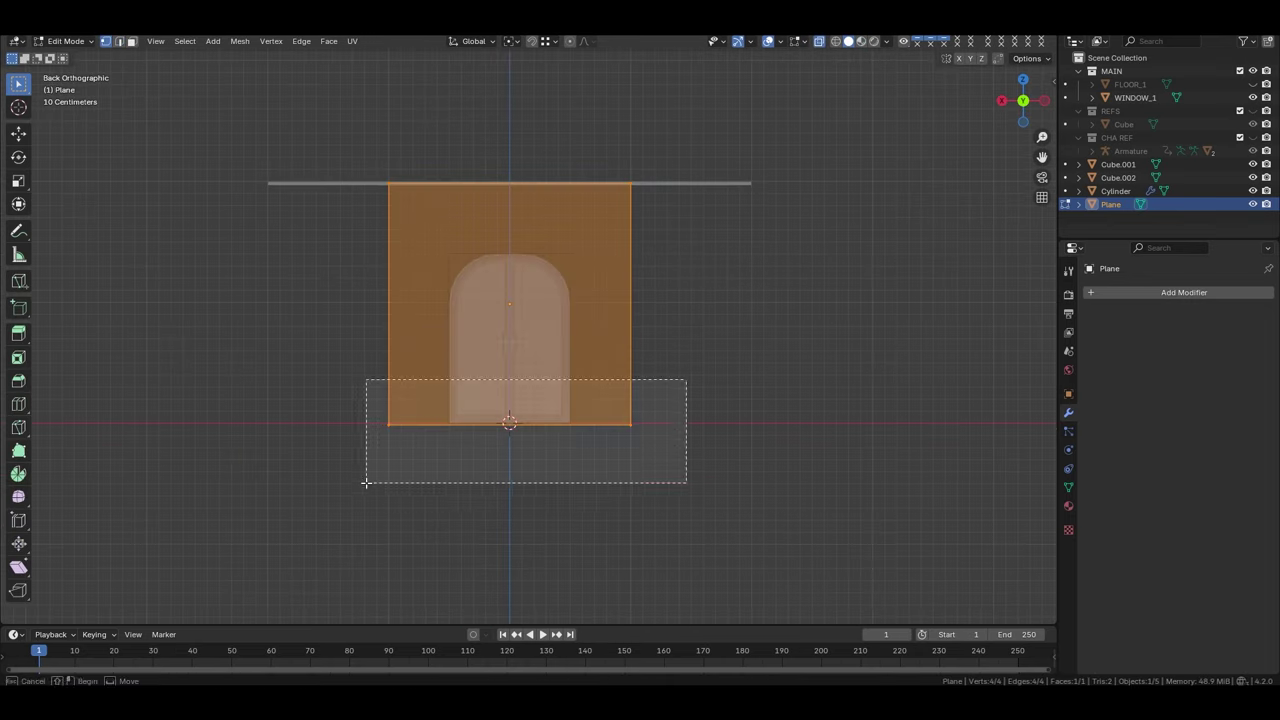
{"action": "key", "text": "g"}
{"action": "key", "text": "z"}
{"action": "left_click", "coordinate": [606, 525]}
Select the door, rod and curtain together and unhide the walls and floor
{"action": "key", "text": "Tab"}
{"action": "middle_click_drag", "start_coordinate": [600, 450], "coordinate": [681, 362]}
{"action": "left_click_drag", "start_coordinate": [648, 70], "coordinate": [414, 500]}
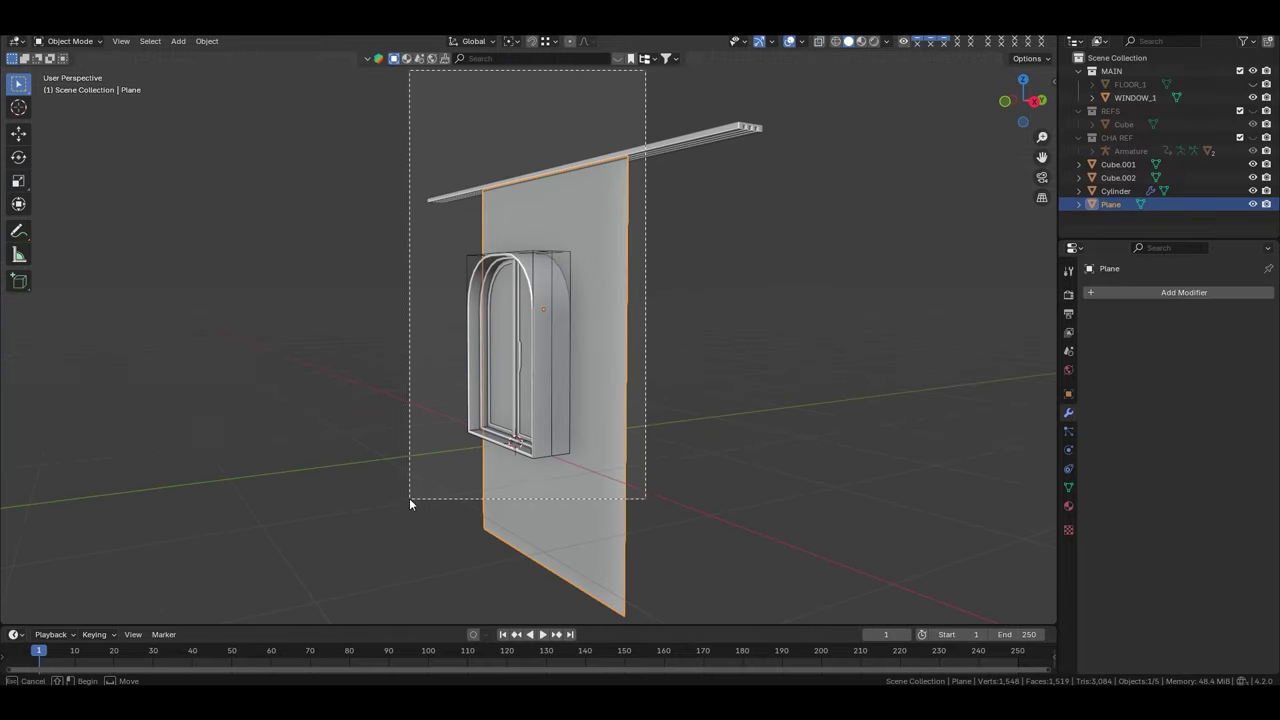
{"action": "key", "text": "alt+h"}
{"action": "scroll", "coordinate": [622, 361], "scroll_direction": "down", "scroll_amount": 3}
{"action": "mouse_move", "coordinate": [633, 355]}
{"action": "middle_mouse_down"}
{"action": "mouse_move", "coordinate": [640, 300]}
{"action": "mouse_move", "coordinate": [600, 330]}
{"action": "middle_mouse_up"}
Raise the selected objects along Z and move them into the wall along Y
{"action": "key", "text": "g"}
{"action": "key", "text": "z"}
{"action": "left_click", "coordinate": [620, 300]}
{"action": "key", "text": "g"}
{"action": "key", "text": "y"}
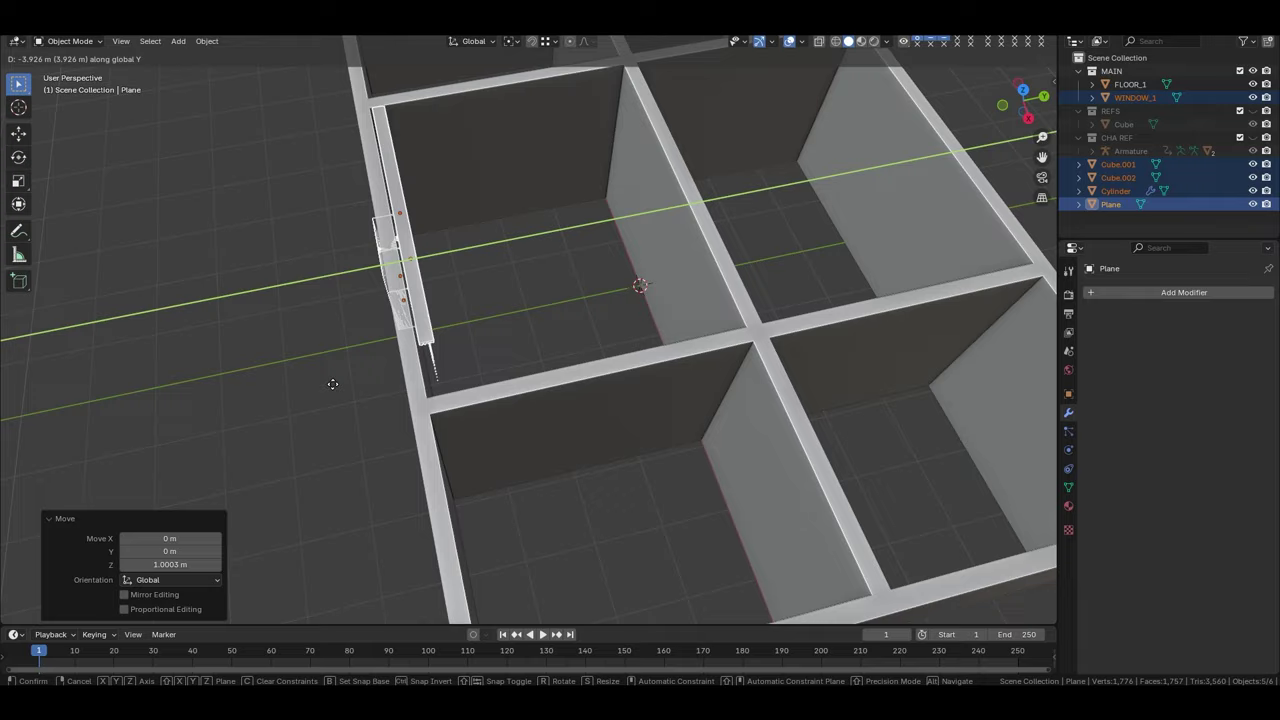
{"action": "left_click", "coordinate": [332, 383]}
{"action": "mouse_move", "coordinate": [332, 383]}
{"action": "middle_mouse_down"}
{"action": "mouse_move", "coordinate": [532, 379]}
{"action": "mouse_move", "coordinate": [552, 335]}
{"action": "mouse_move", "coordinate": [514, 410]}
{"action": "middle_mouse_up"}
Raise the curtain's geometry vertically in Edit Mode, then select the wall
{"action": "left_click", "coordinate": [514, 410]}
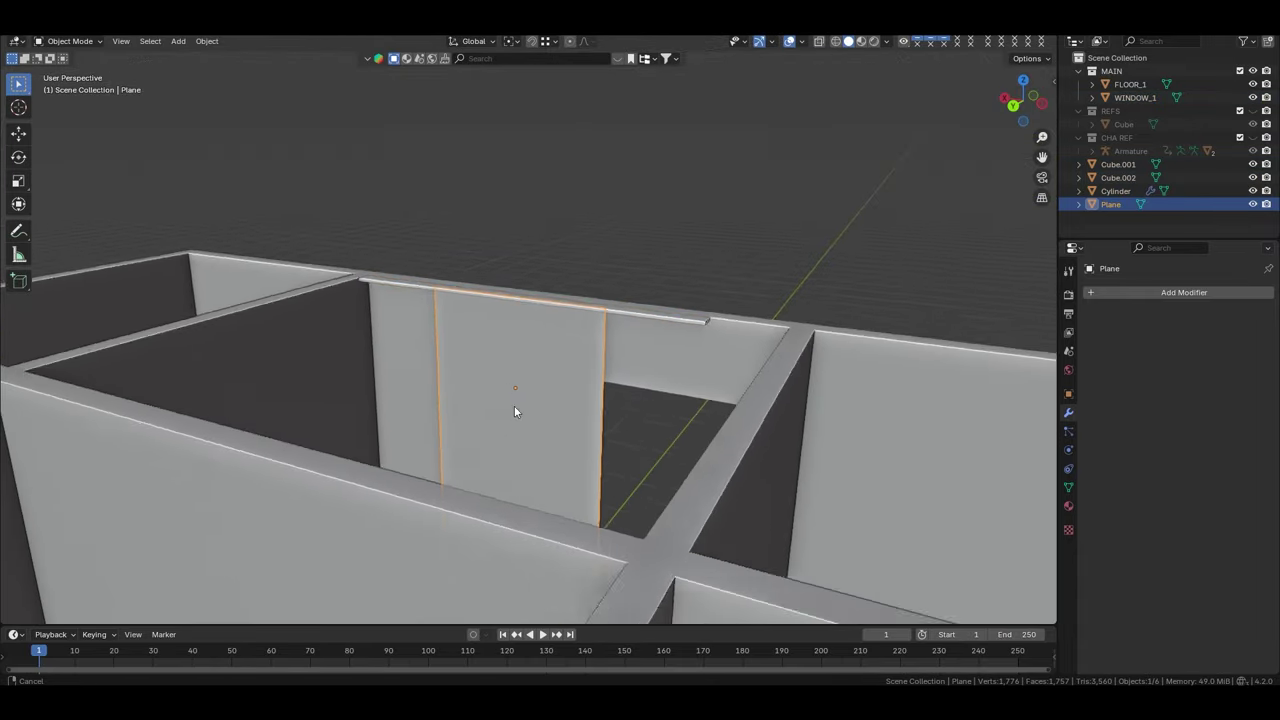
{"action": "key", "text": "Tab"}
{"action": "key", "text": "a"}
{"action": "key", "text": "g"}
{"action": "key", "text": "z"}
{"action": "left_click", "coordinate": [534, 468]}
{"action": "mouse_move", "coordinate": [534, 468]}
{"action": "middle_mouse_down"}
{"action": "mouse_move", "coordinate": [456, 352]}
{"action": "mouse_move", "coordinate": [383, 297]}
{"action": "mouse_move", "coordinate": [502, 418]}
{"action": "middle_mouse_up"}
{"action": "key", "text": "Tab"}
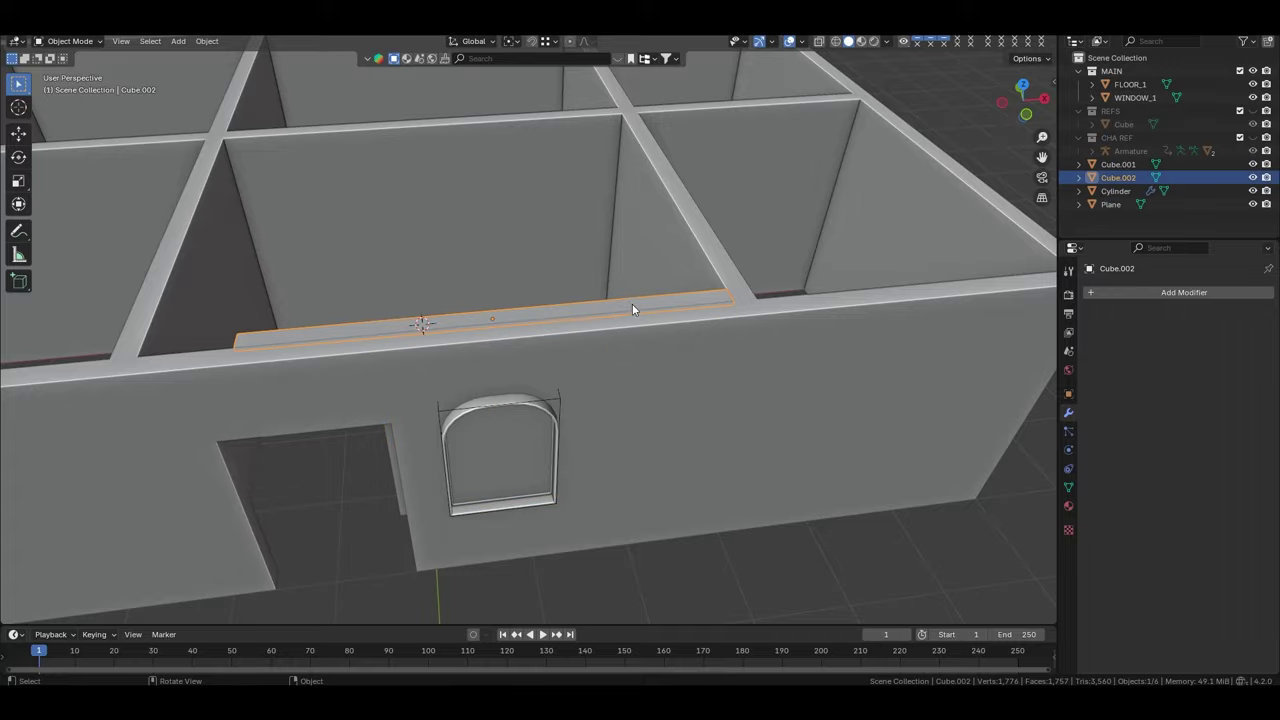
{"action": "mouse_move", "coordinate": [632, 310]}
{"action": "middle_mouse_down"}
{"action": "mouse_move", "coordinate": [603, 354]}
{"action": "mouse_move", "coordinate": [663, 249]}
{"action": "mouse_move", "coordinate": [720, 303]}
{"action": "mouse_move", "coordinate": [604, 344]}
{"action": "mouse_move", "coordinate": [566, 426]}
{"action": "mouse_move", "coordinate": [686, 249]}
{"action": "mouse_move", "coordinate": [585, 360]}
{"action": "mouse_move", "coordinate": [744, 319]}
{"action": "mouse_move", "coordinate": [473, 387]}
{"action": "middle_mouse_up"}
{"action": "left_click", "coordinate": [744, 319]}
{"action": "left_click", "coordinate": [744, 319]}
Hide the walls and floor and enter Edit Mode on the curtain plane
{"action": "key", "text": "h"}
{"action": "left_click", "coordinate": [393, 411]}
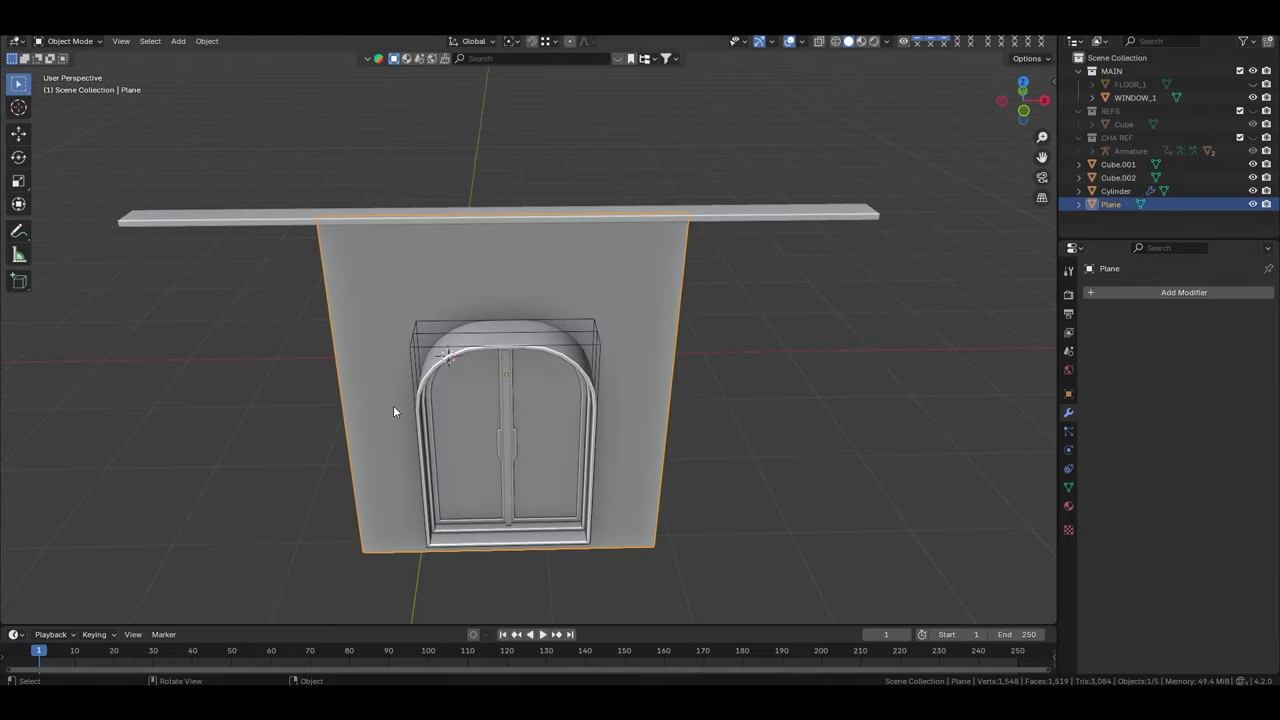
{"action": "mouse_move", "coordinate": [393, 411]}
{"action": "middle_mouse_down"}
{"action": "mouse_move", "coordinate": [560, 400]}
{"action": "mouse_move", "coordinate": [508, 467]}
{"action": "middle_mouse_up"}
{"action": "key", "text": "Tab"}
{"action": "left_click", "coordinate": [491, 277]}
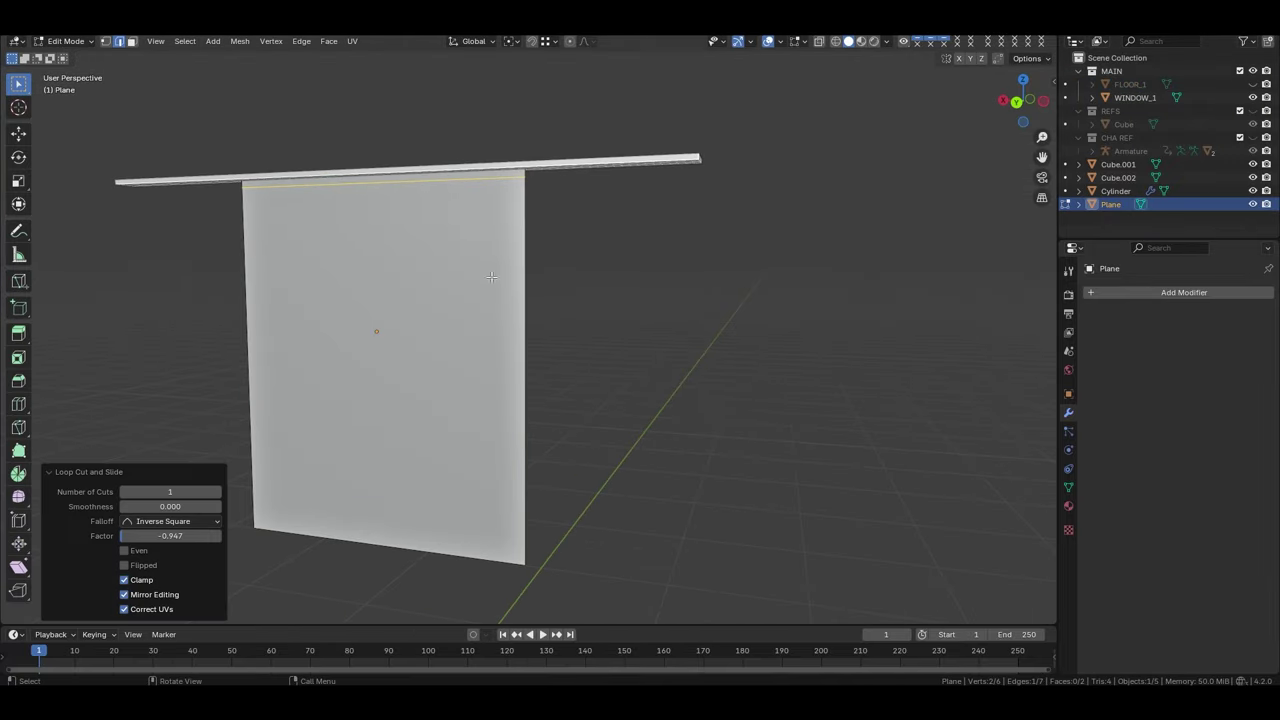
{"action": "right_click", "coordinate": [425, 197]}
{"action": "key", "text": "ctrl+z"}
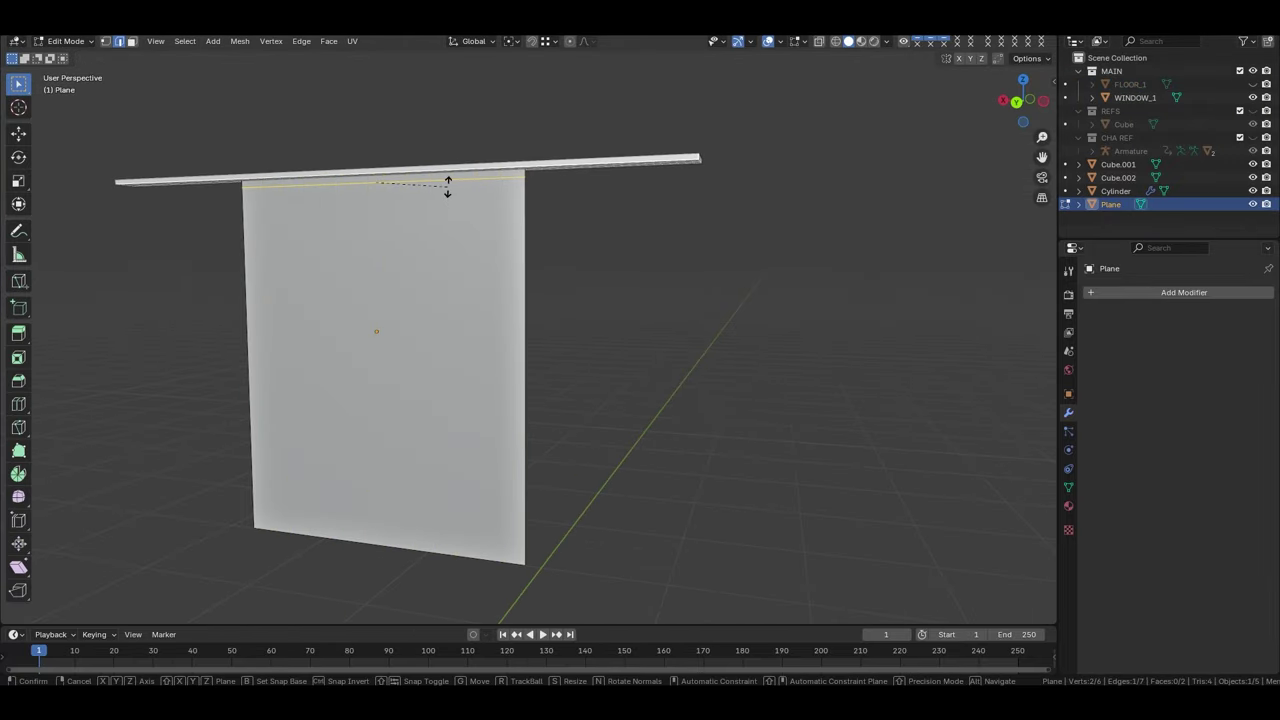
Add 17 evenly spaced vertical loop cuts across the curtain
{"action": "key", "text": "ctrl+r"}
{"action": "scroll", "coordinate": [449, 185], "scroll_direction": "up", "scroll_amount": 4}
{"action": "left_click", "coordinate": [449, 185]}
{"action": "left_click", "coordinate": [266, 260], "text": "ctrl"}
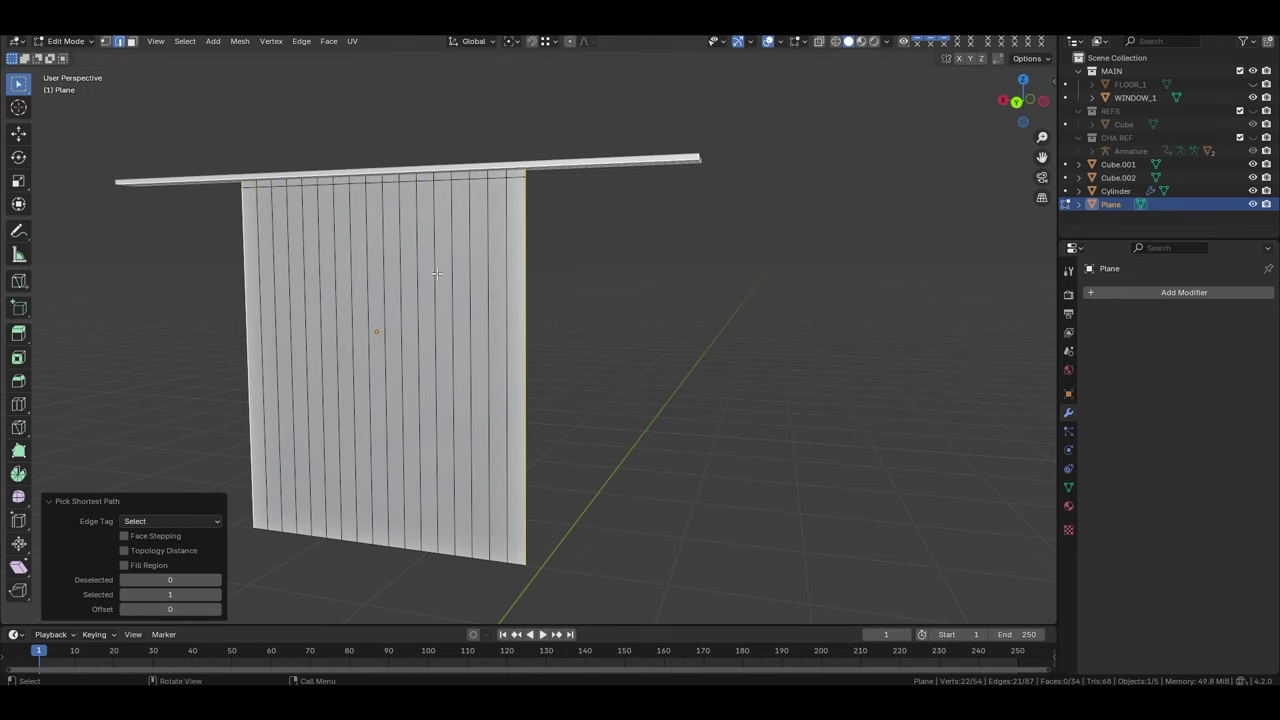
{"action": "left_click", "coordinate": [523, 354], "text": "ctrl+alt"}
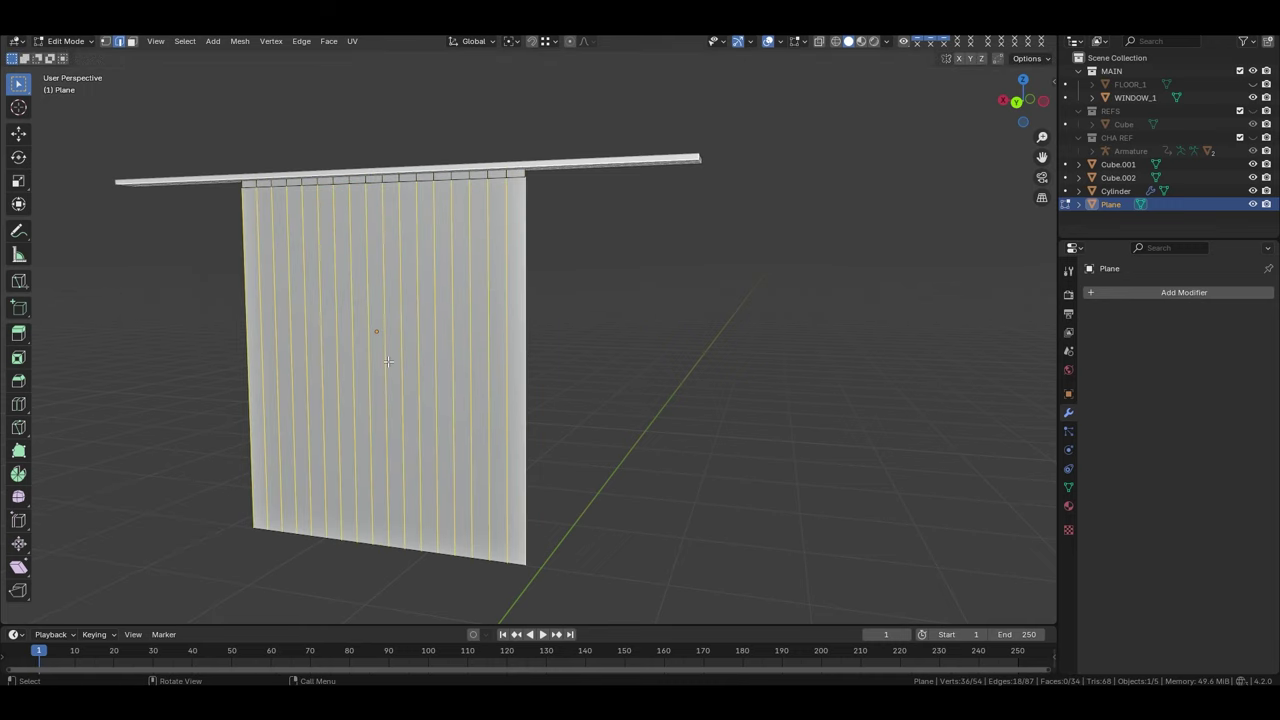
{"action": "key", "text": "KP_1"}
{"action": "scroll", "coordinate": [521, 276], "scroll_direction": "up", "scroll_amount": 2}
{"action": "key", "text": "c"}
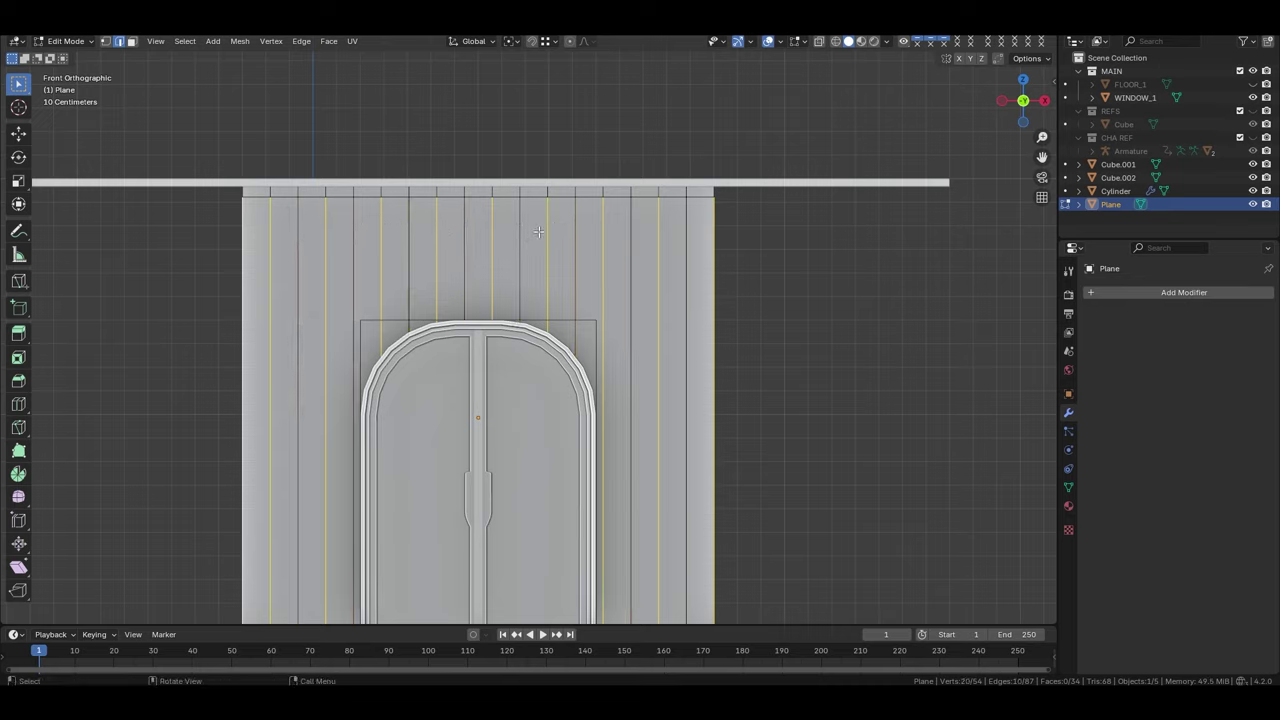
{"action": "scroll", "coordinate": [600, 240], "scroll_direction": "up", "scroll_amount": 9}
{"action": "left_click", "coordinate": [690, 248]}
{"action": "right_click", "coordinate": [694, 249]}
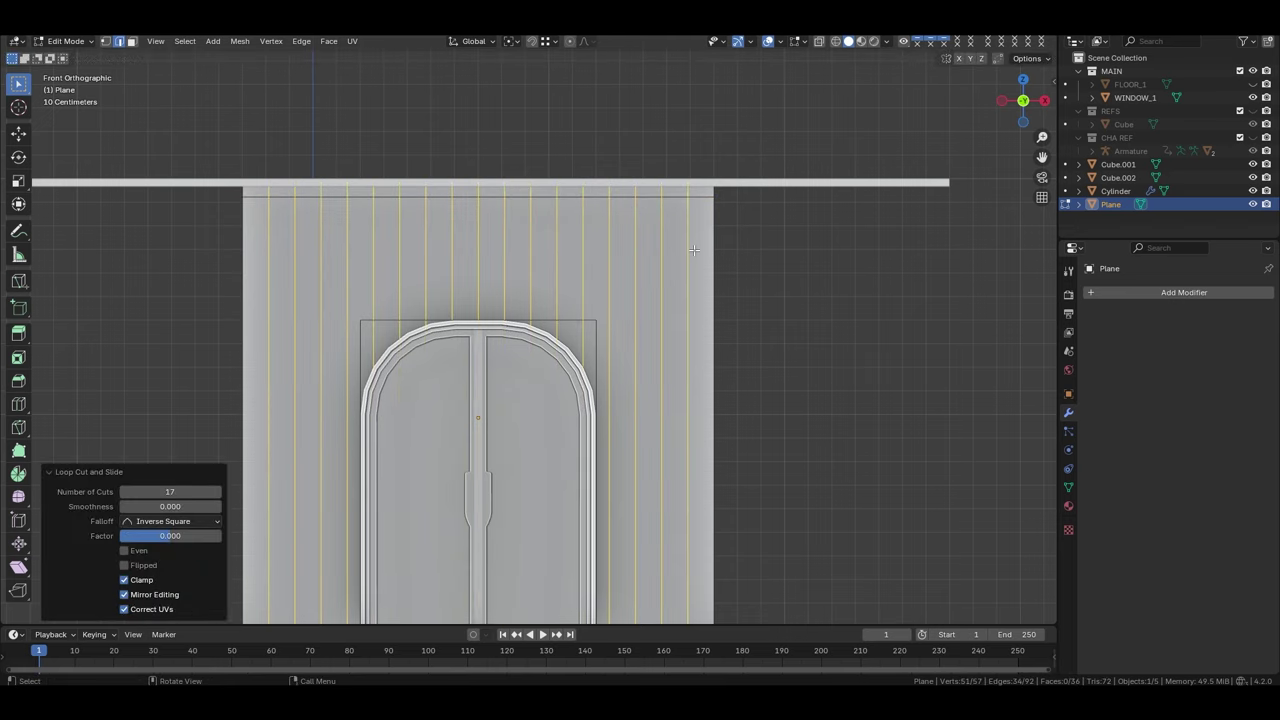
Select alternating vertical edge loops and push them forward to form pleats
{"action": "left_click", "coordinate": [586, 228], "text": "alt"}
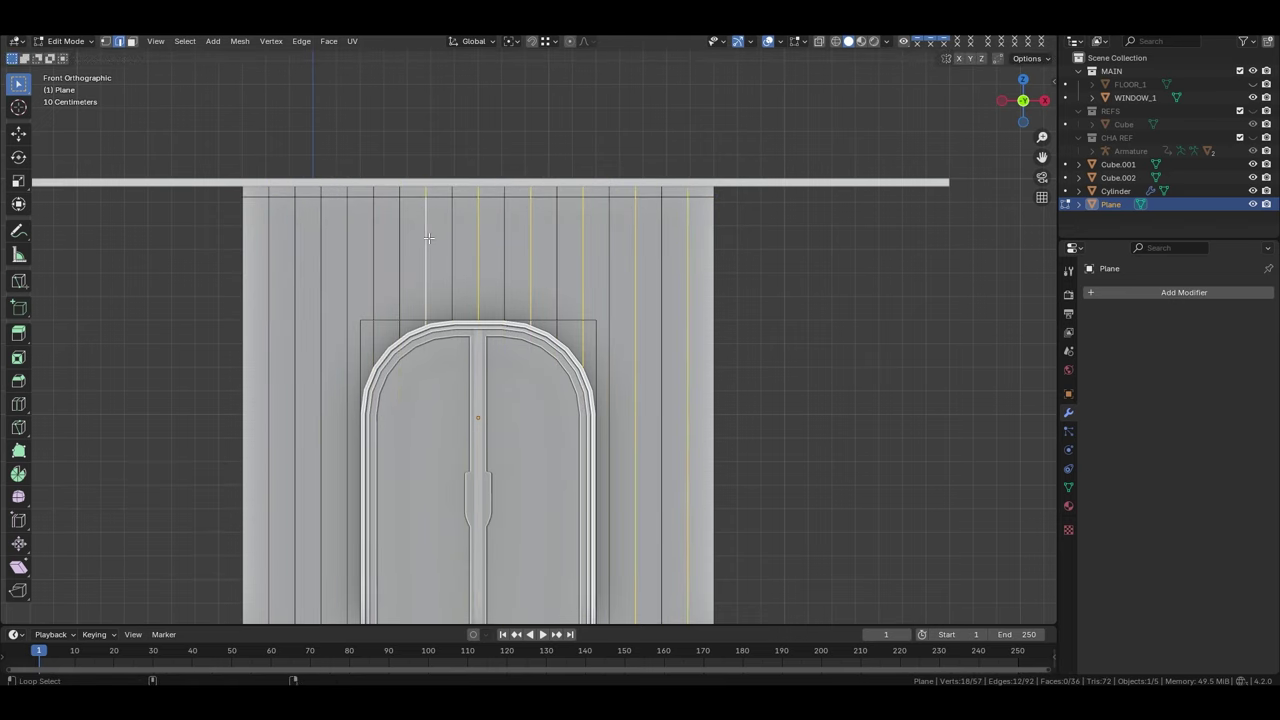
{"action": "left_click", "coordinate": [323, 240], "text": "alt+shift"}
{"action": "scroll", "coordinate": [323, 240], "scroll_direction": "down", "scroll_amount": 2}
{"action": "mouse_move", "coordinate": [323, 240]}
{"action": "middle_mouse_down"}
{"action": "mouse_move", "coordinate": [699, 360]}
{"action": "mouse_move", "coordinate": [671, 274]}
{"action": "mouse_move", "coordinate": [631, 291]}
{"action": "mouse_move", "coordinate": [603, 408]}
{"action": "mouse_move", "coordinate": [621, 410]}
{"action": "middle_mouse_up"}
{"action": "left_click", "coordinate": [699, 360]}
{"action": "key", "text": "Escape"}
Reposition the pleated curtain in Object Mode and switch to Sculpt Mode
{"action": "key", "text": "Tab"}
{"action": "key", "text": "g"}
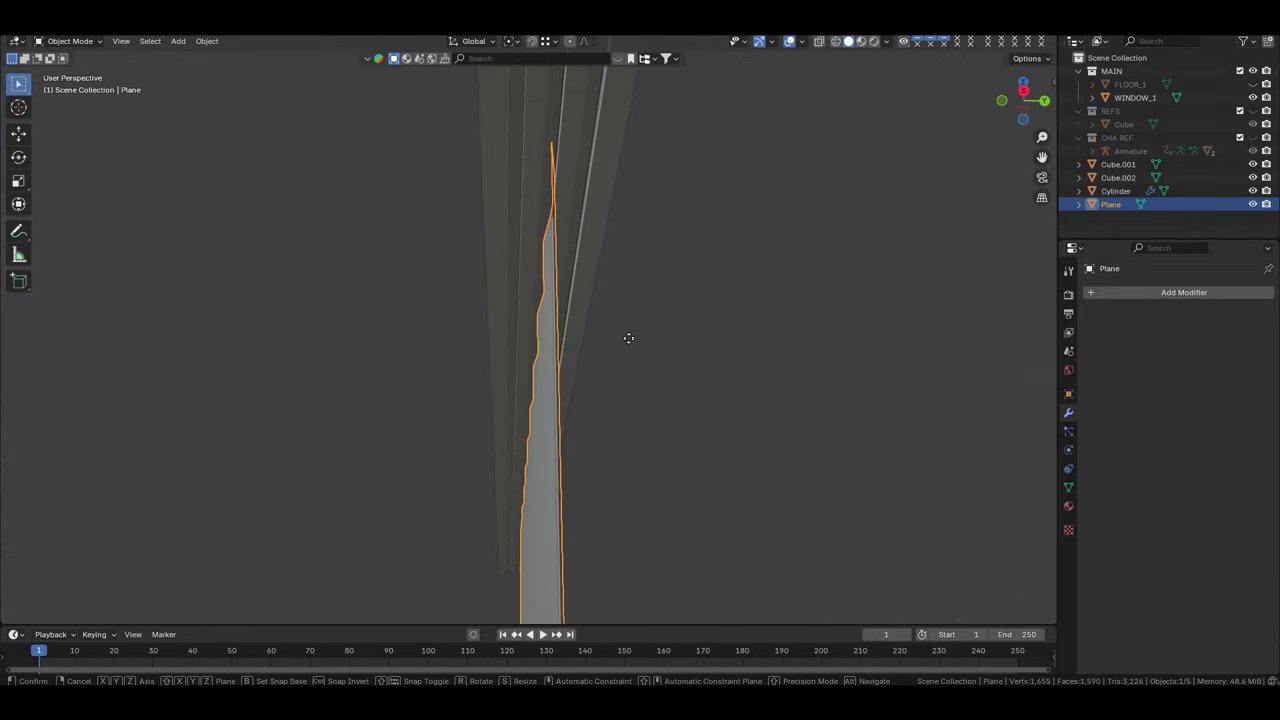
{"action": "left_click", "coordinate": [627, 338]}
{"action": "mouse_move", "coordinate": [627, 338]}
{"action": "middle_mouse_down"}
{"action": "mouse_move", "coordinate": [611, 377]}
{"action": "mouse_move", "coordinate": [606, 343]}
{"action": "middle_mouse_up"}
{"action": "key", "text": "Tab"}
{"action": "key", "text": "ctrl+r"}
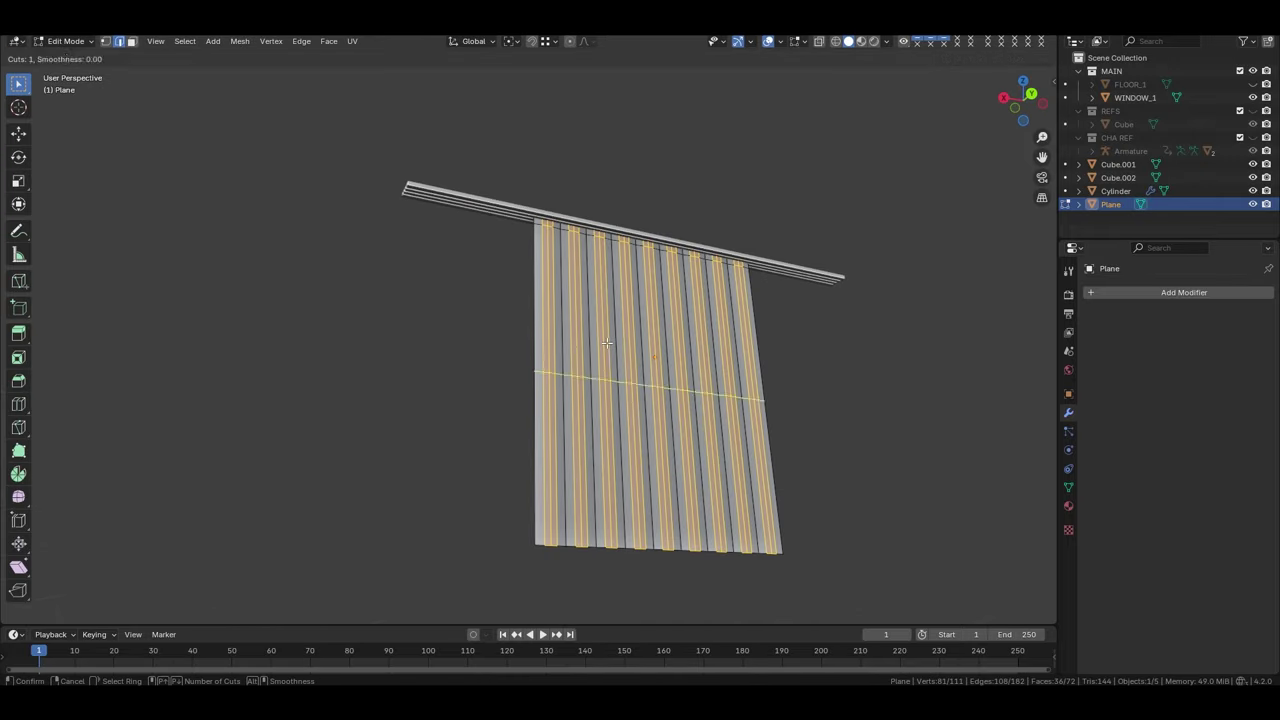
{"action": "key", "text": "Escape"}
{"action": "key", "text": "Tab"}
{"action": "key", "text": "ctrl+Tab"}
Choose the Cloth brush and adjust its simulation limit in the side panel
{"action": "scroll", "coordinate": [349, 251], "scroll_direction": "down", "scroll_amount": 5}
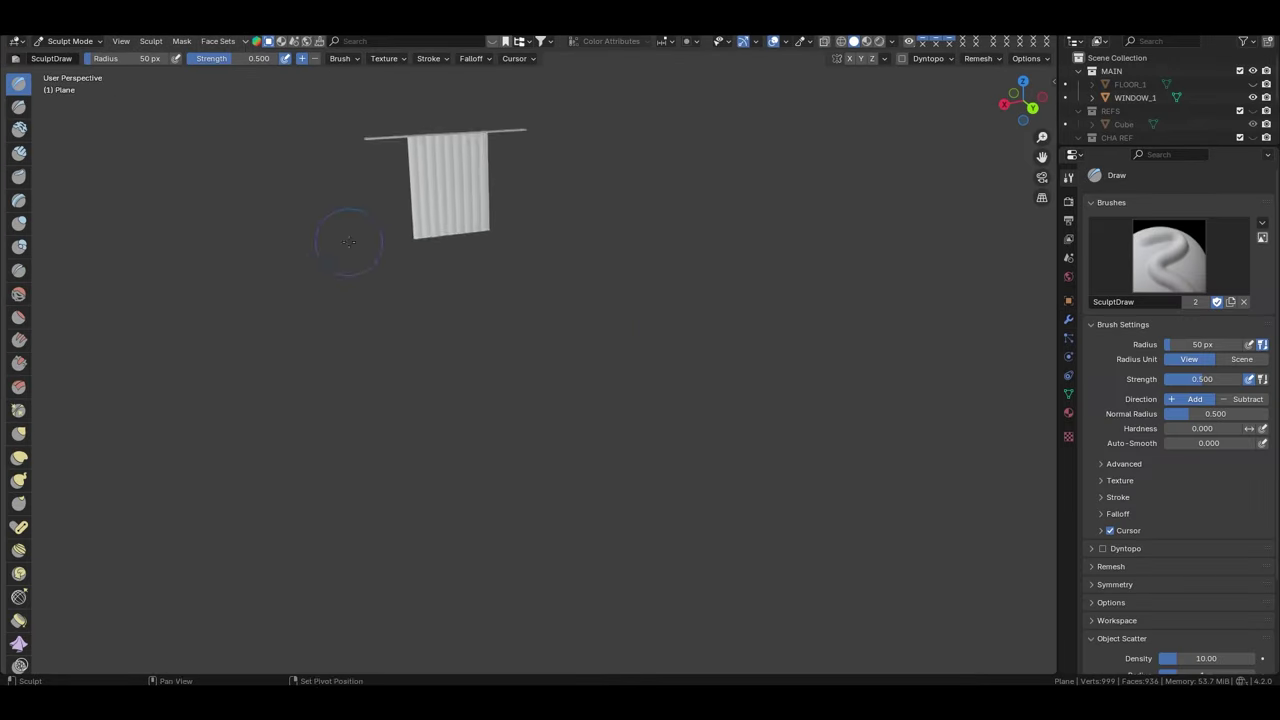
{"action": "scroll", "coordinate": [462, 306], "scroll_direction": "up", "scroll_amount": 6}
{"action": "middle_click_drag", "start_coordinate": [462, 306], "coordinate": [49, 460]}
{"action": "scroll", "coordinate": [19, 400], "scroll_direction": "down", "scroll_amount": 5}
{"action": "left_click", "coordinate": [19, 376]}
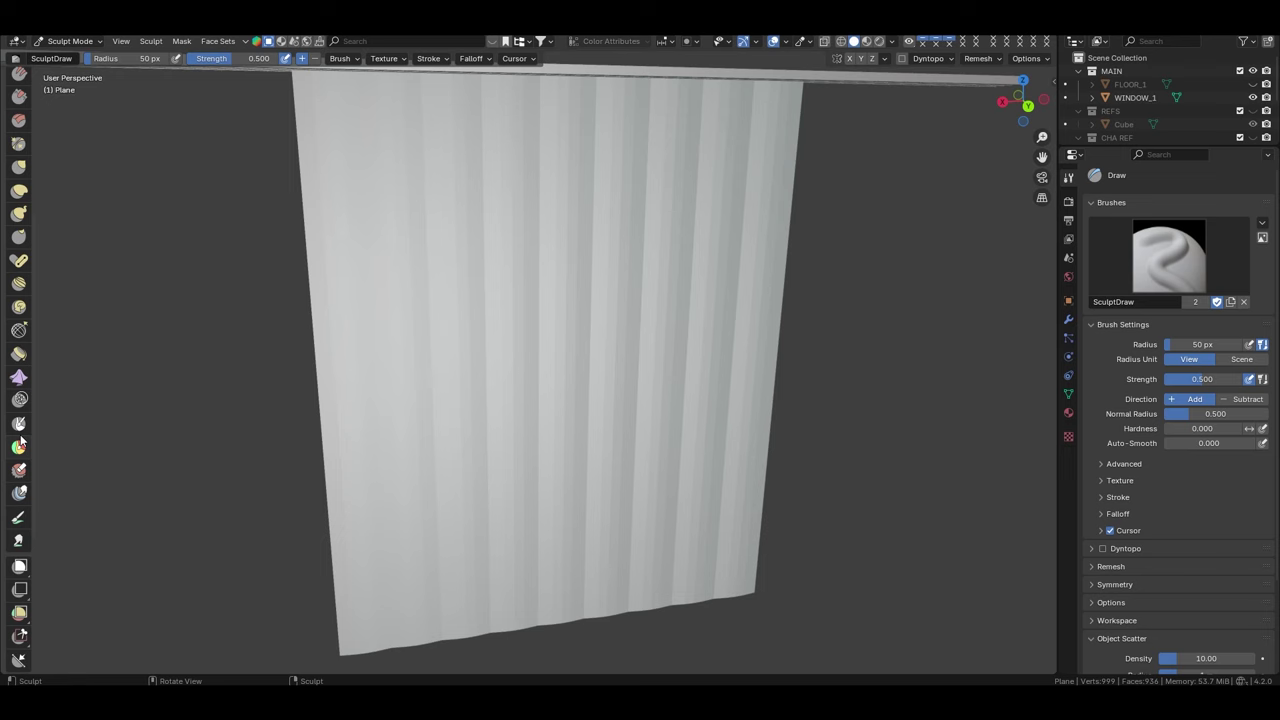
{"action": "key", "text": "n"}
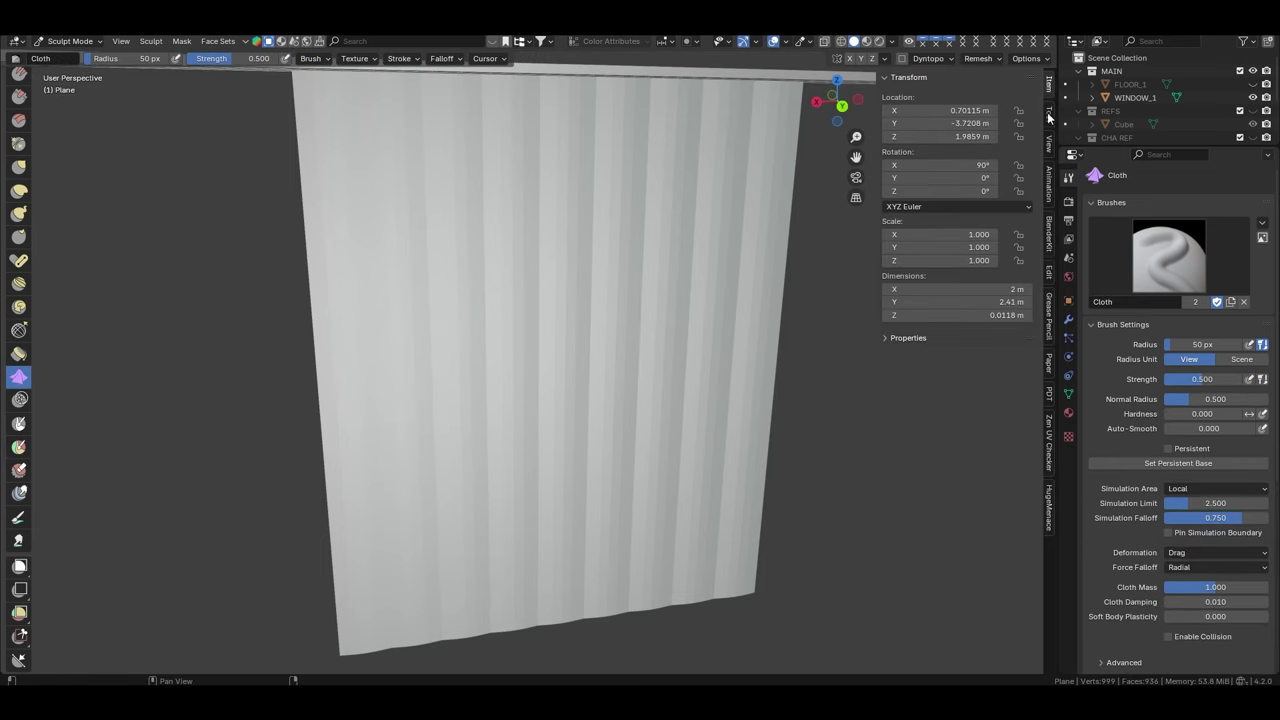
{"action": "left_click", "coordinate": [1048, 113]}
{"action": "left_click", "coordinate": [960, 425]}
{"action": "scroll", "coordinate": [533, 421], "scroll_direction": "down", "scroll_amount": 5}
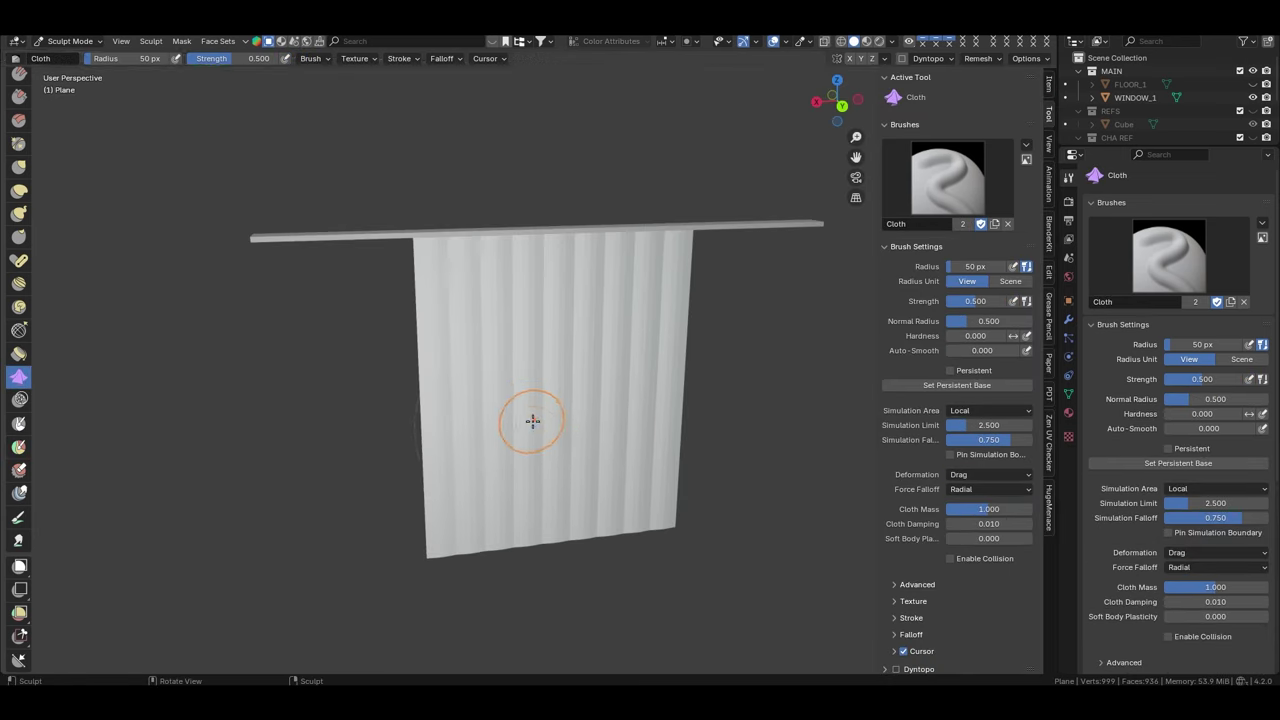
Stroke wavy cloth folds across the curtain and inspect it from several angles
{"action": "left_click_drag", "start_coordinate": [620, 428], "coordinate": [534, 346]}
{"action": "middle_click_drag", "start_coordinate": [534, 346], "coordinate": [414, 543]}
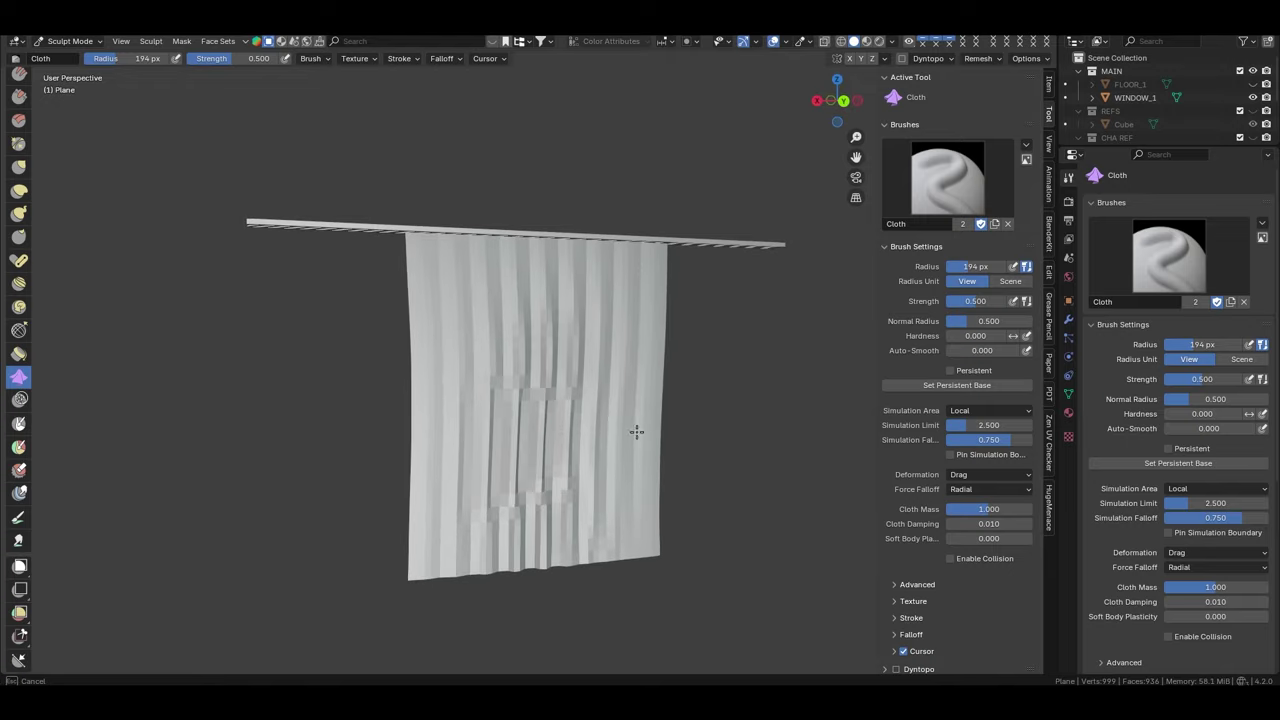
{"action": "mouse_move", "coordinate": [636, 432]}
{"action": "middle_mouse_down"}
{"action": "mouse_move", "coordinate": [423, 308]}
{"action": "mouse_move", "coordinate": [591, 271]}
{"action": "mouse_move", "coordinate": [553, 273]}
{"action": "middle_mouse_up"}
{"action": "scroll", "coordinate": [619, 522], "scroll_direction": "up", "scroll_amount": 5}
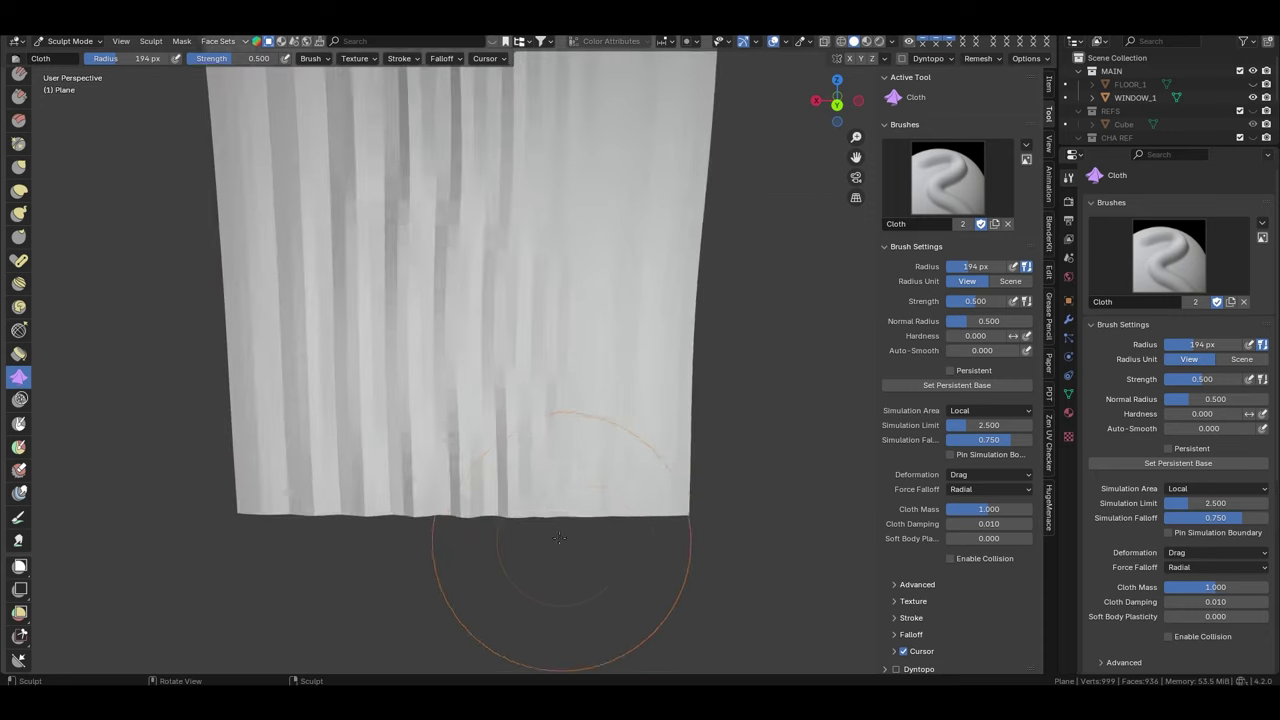
{"action": "middle_click_drag", "start_coordinate": [619, 522], "coordinate": [613, 507]}
{"action": "scroll", "coordinate": [383, 383], "scroll_direction": "down", "scroll_amount": 4}
{"action": "middle_click_drag", "start_coordinate": [383, 383], "coordinate": [392, 389]}
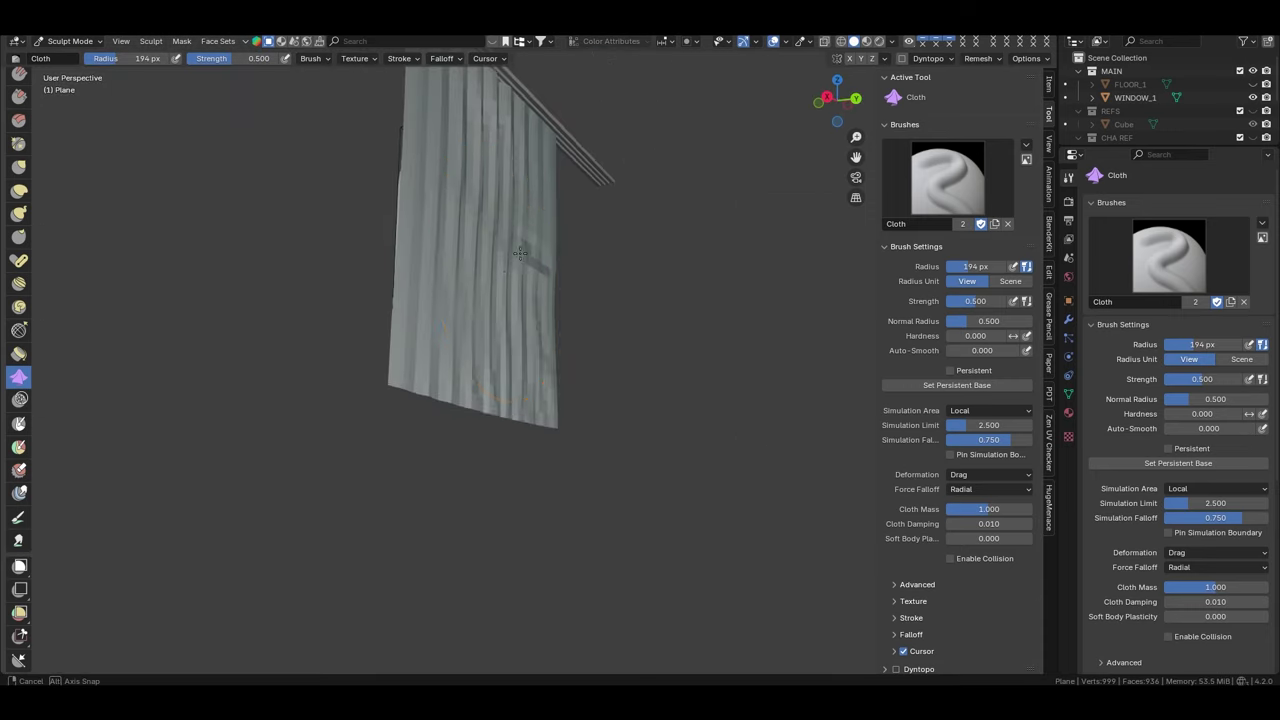
{"action": "middle_click_drag", "start_coordinate": [453, 50], "coordinate": [433, 417]}
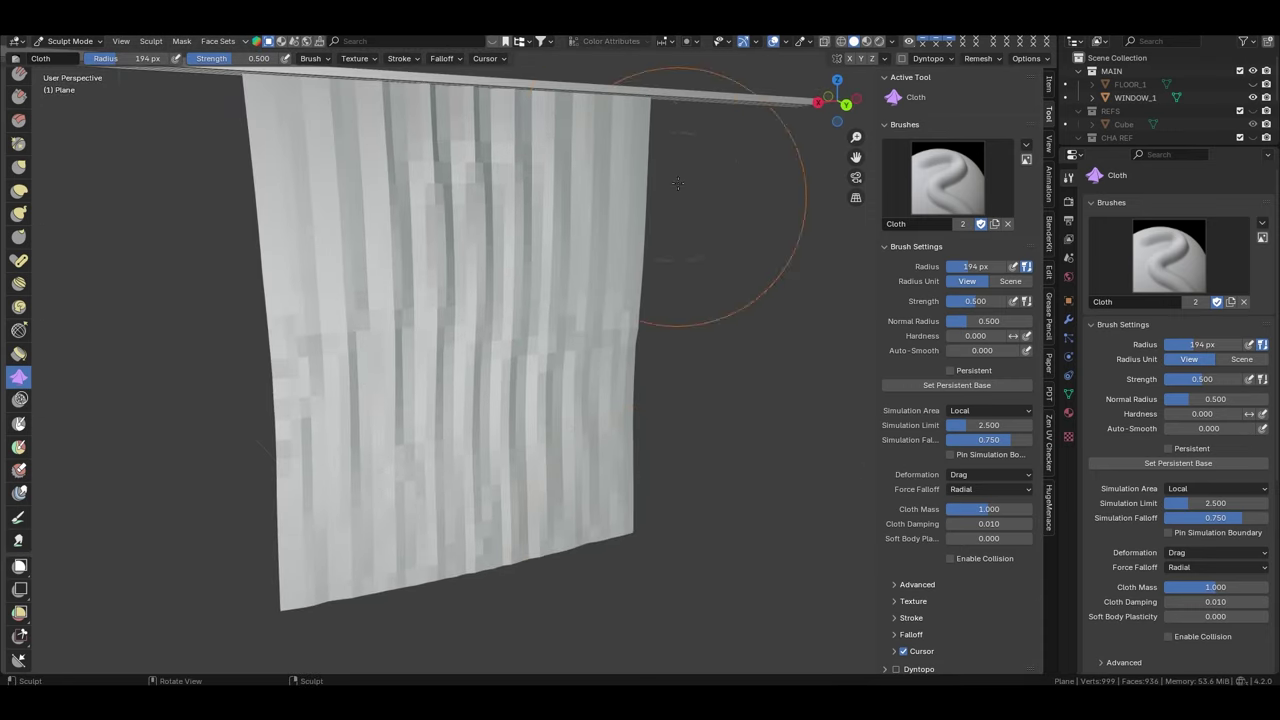
{"action": "middle_click_drag", "start_coordinate": [252, 132], "coordinate": [349, 200]}
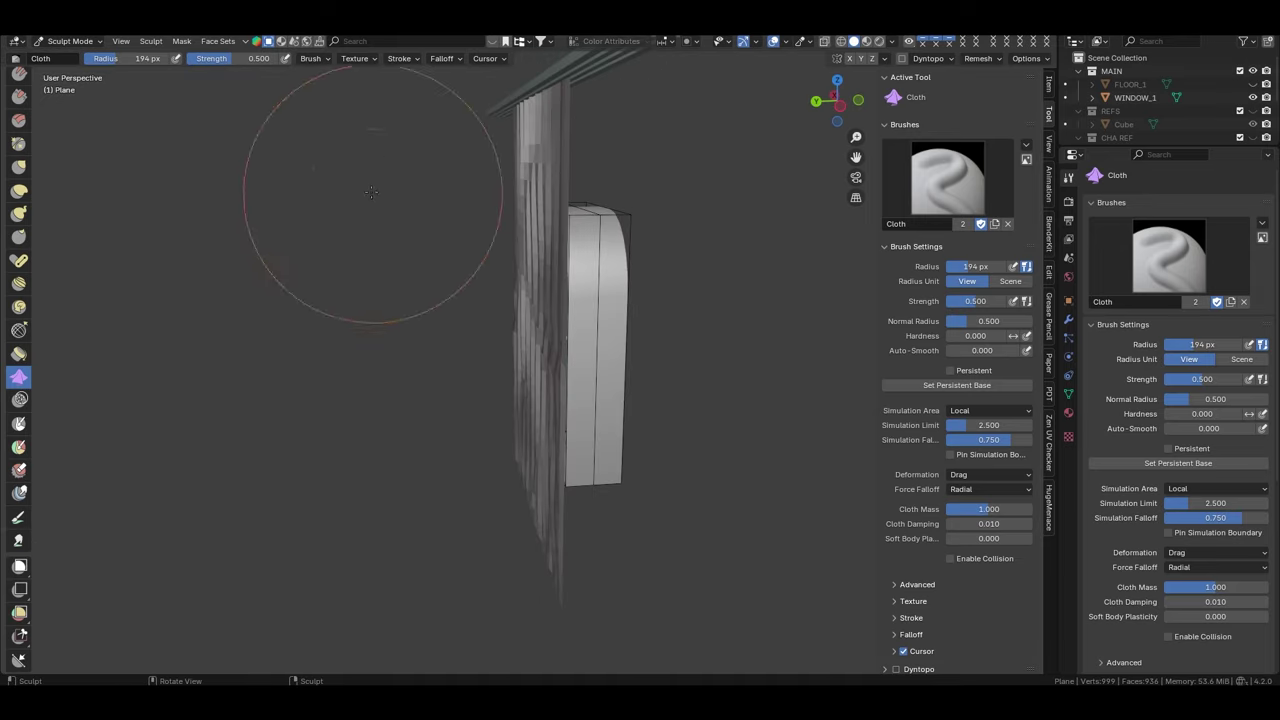